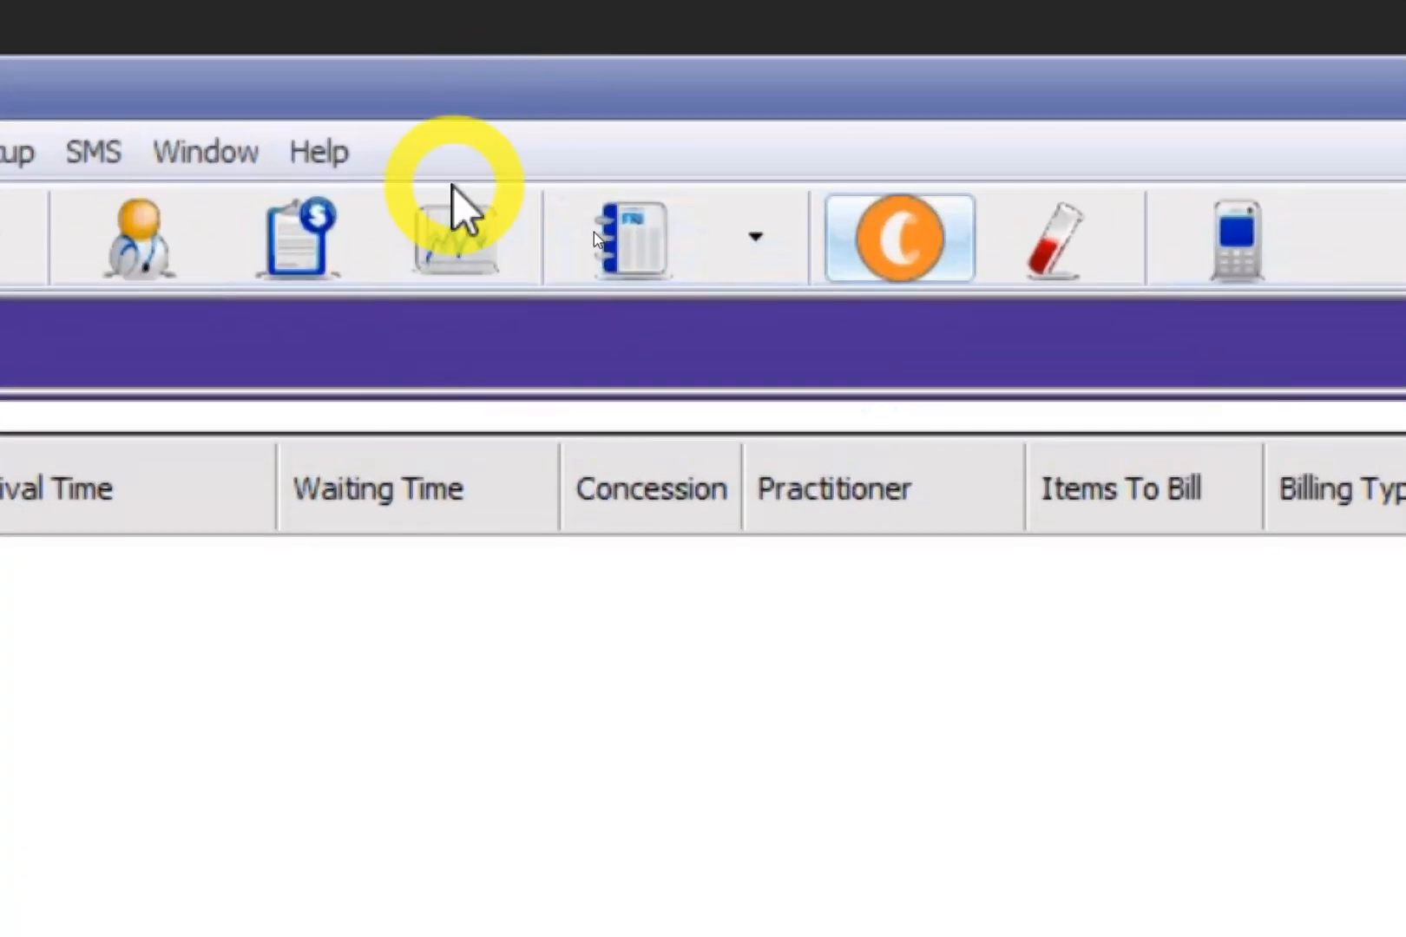
Open the appointment book in Day View for Sunday, 14 May 2023, showing both surgery columns.
{"action": "left_click", "coordinate": [620, 239]}
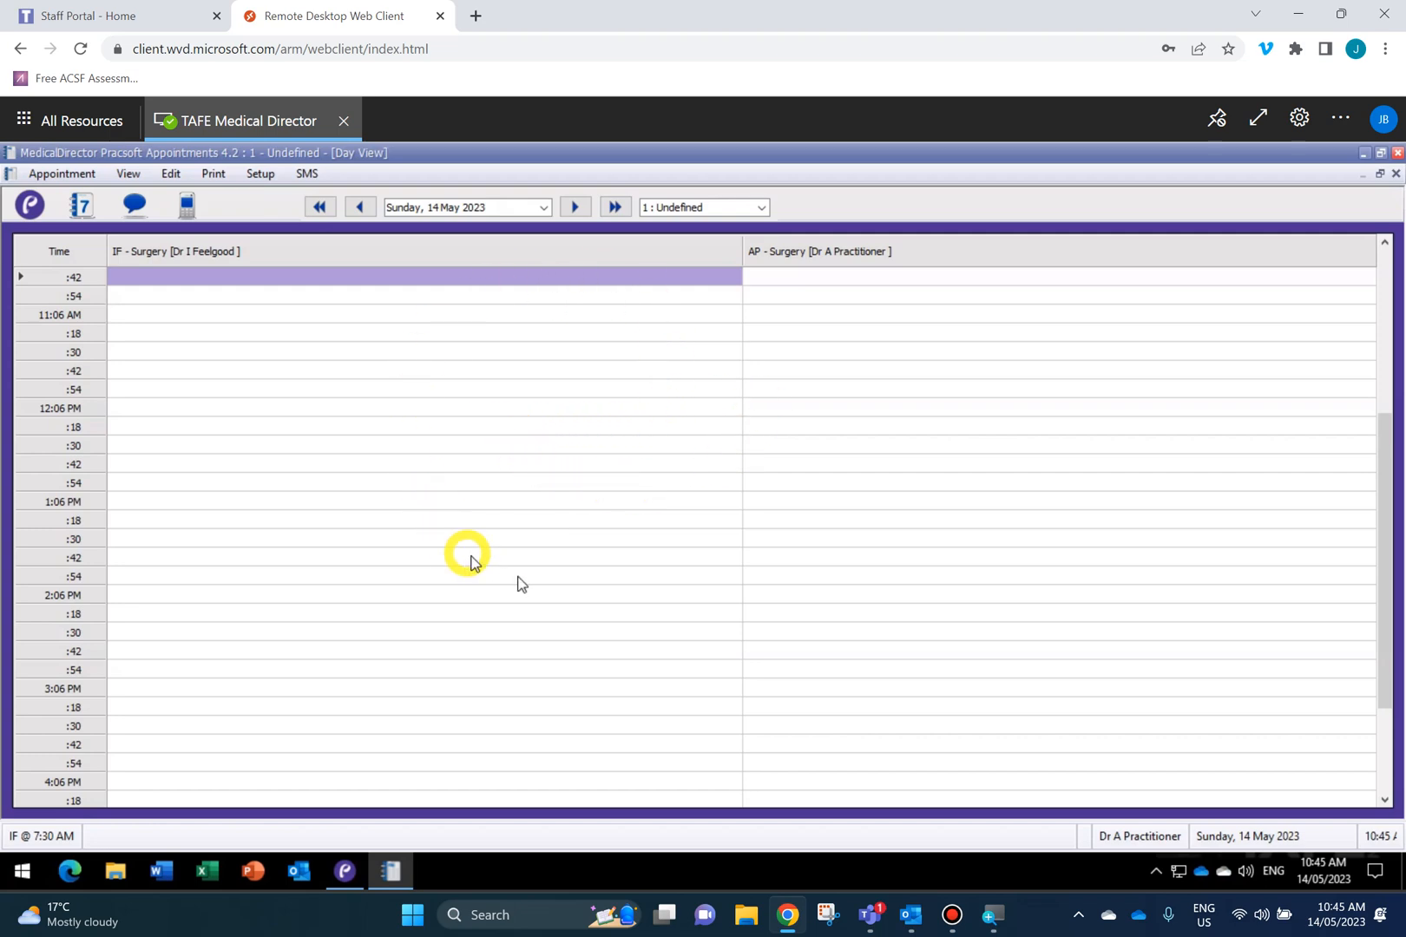
{"action": "mouse_move", "coordinate": [350, 879]}
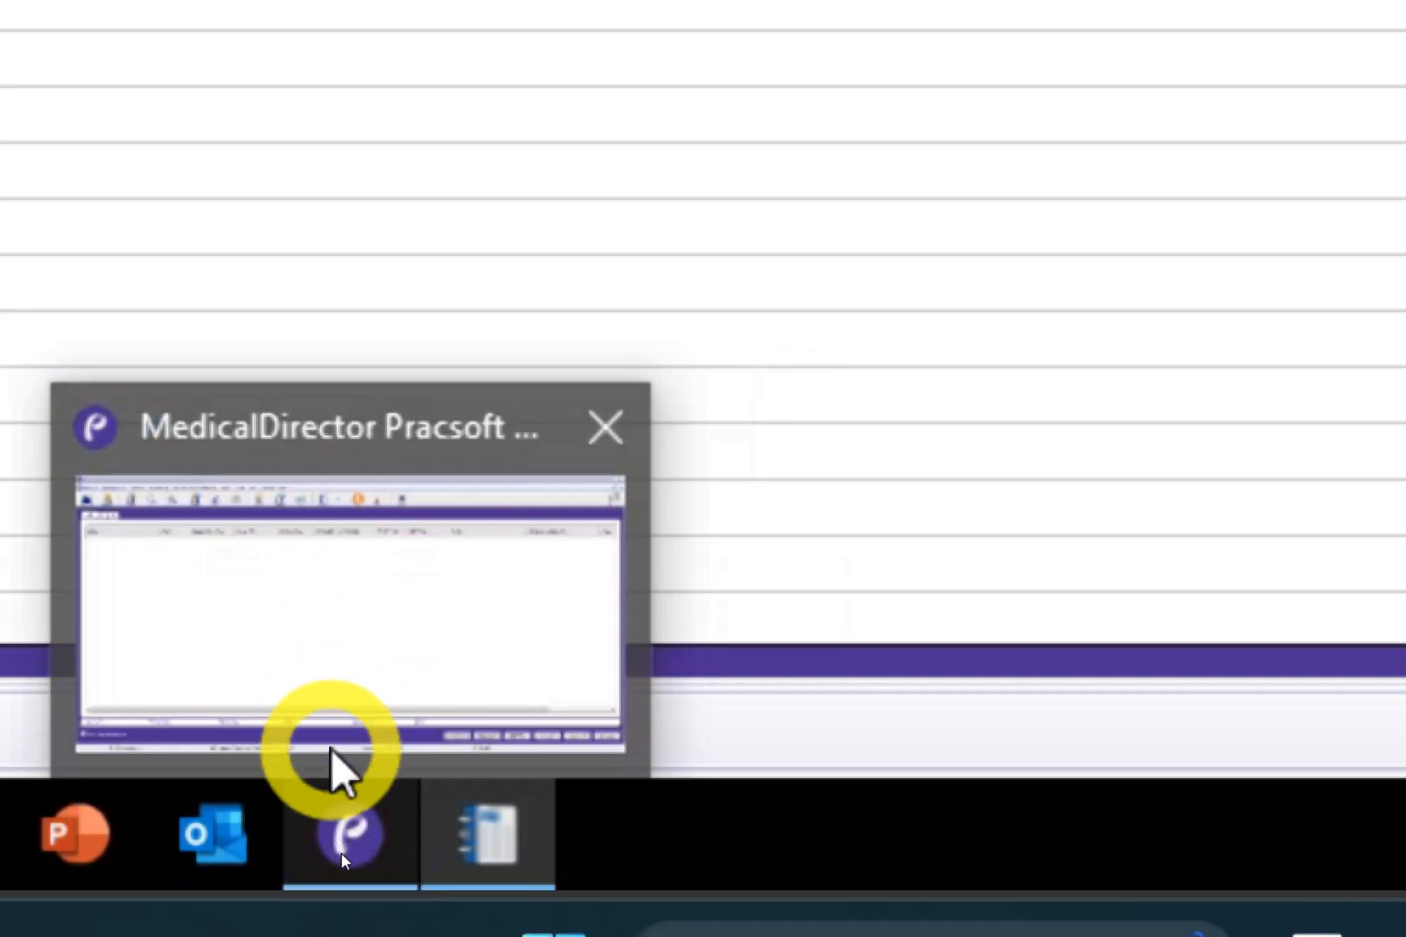
{"action": "mouse_move", "coordinate": [512, 855]}
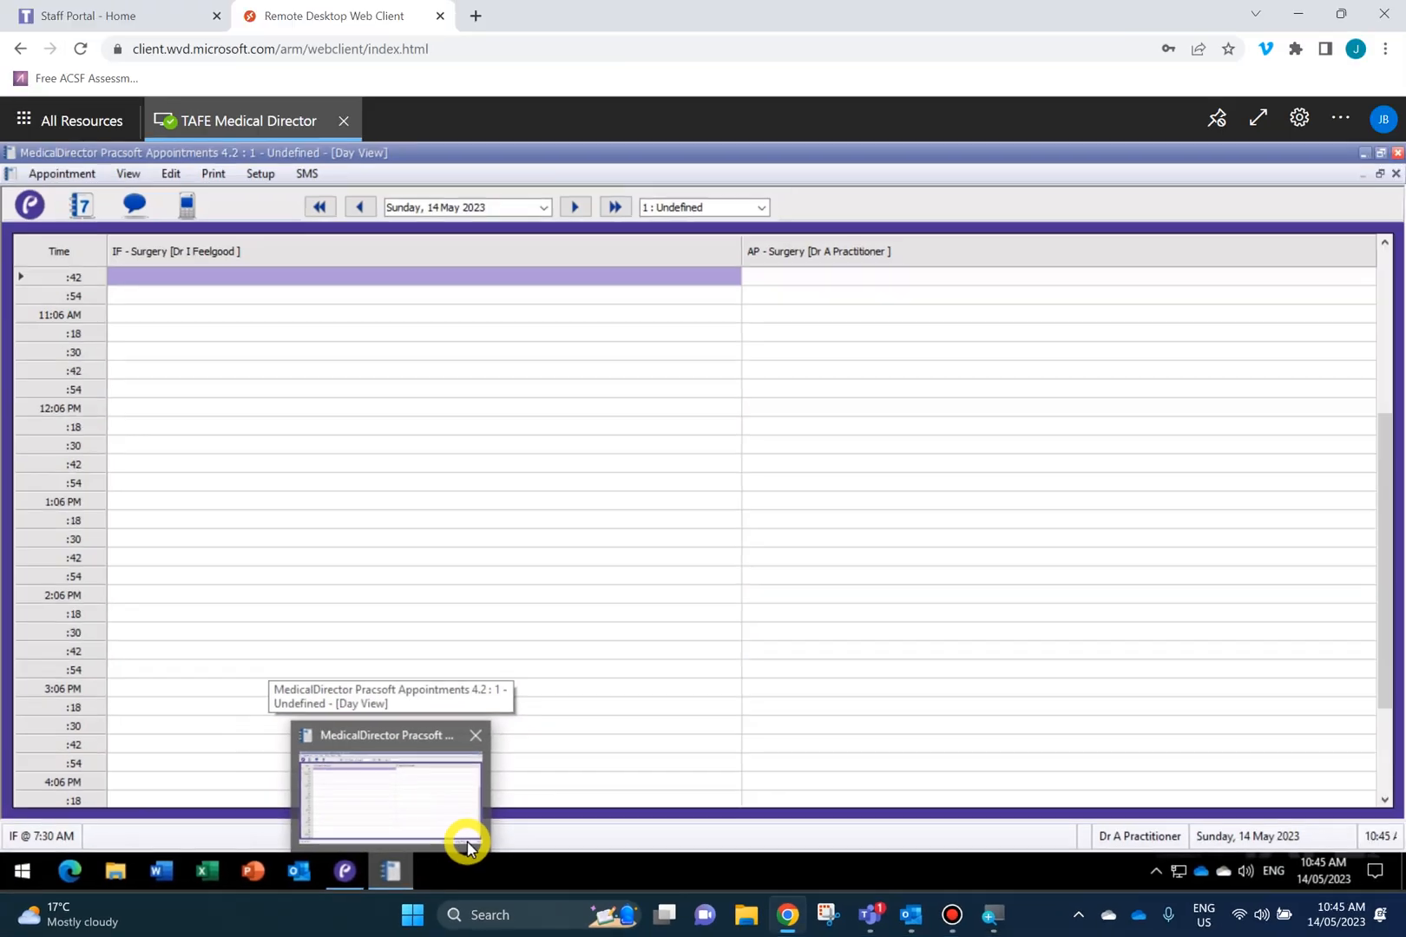
Scroll the day grid up to 7:30 AM and select the 7:42 AM cell in the IF - Surgery column.
{"action": "left_click", "coordinate": [384, 502]}
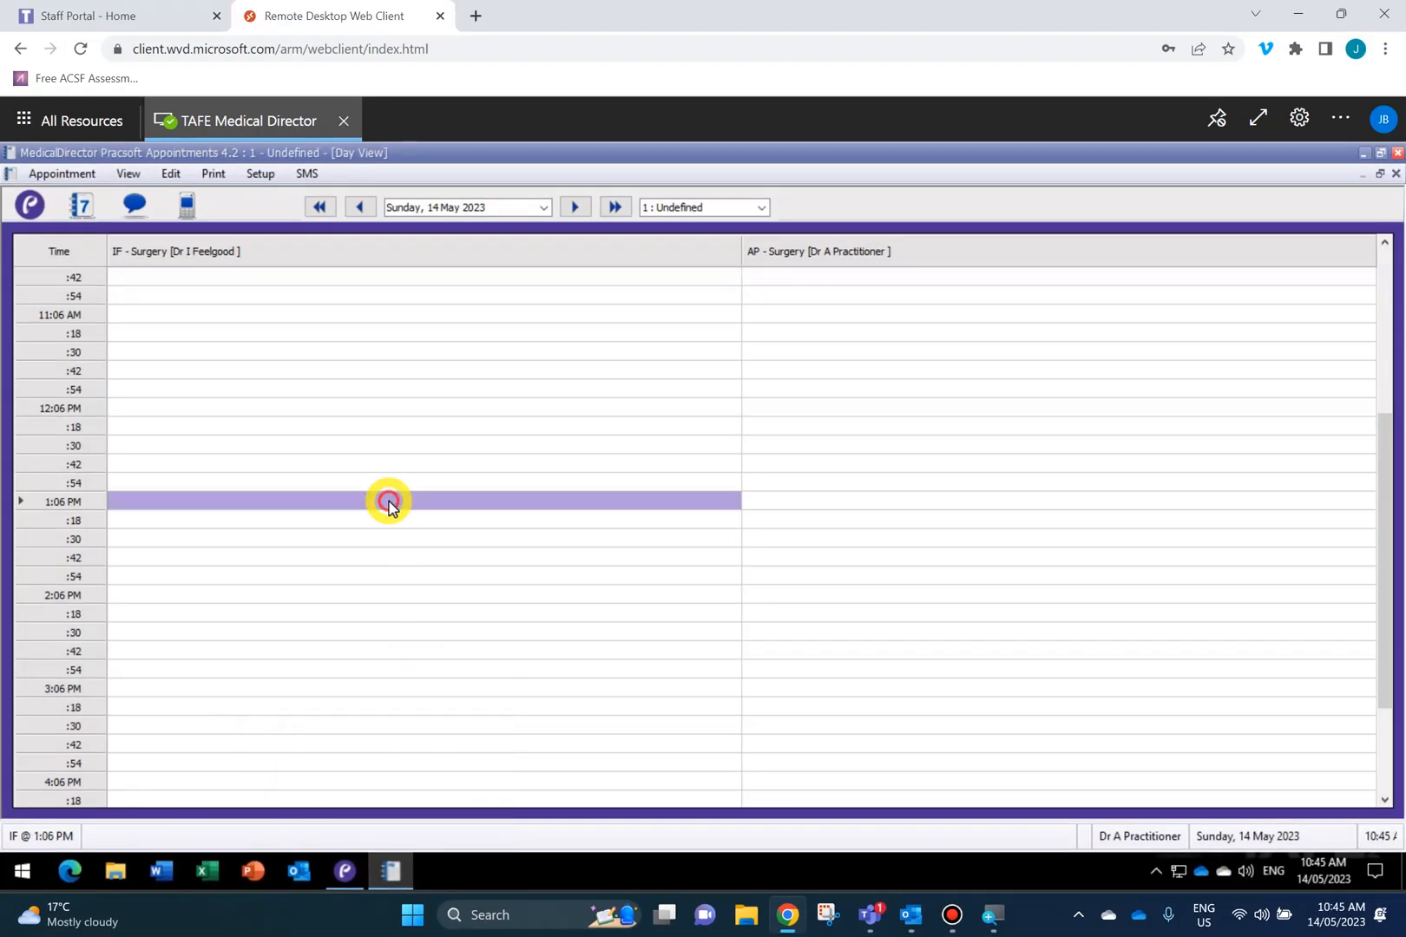
{"action": "scroll", "coordinate": [388, 507], "scroll_direction": "up", "scroll_amount": 3}
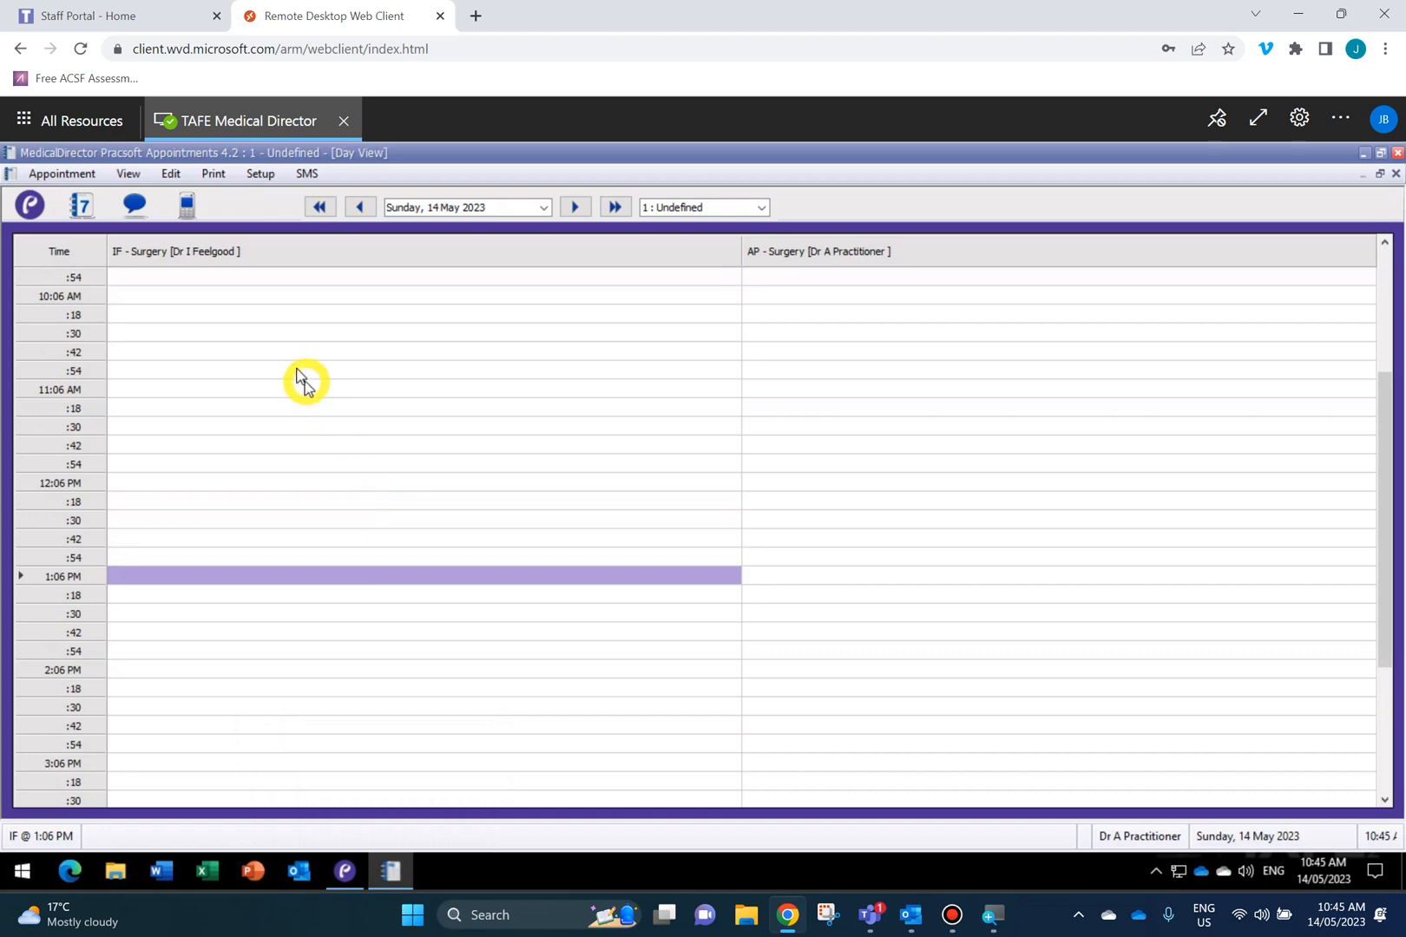
{"action": "scroll", "coordinate": [390, 363], "scroll_direction": "up", "scroll_amount": 6}
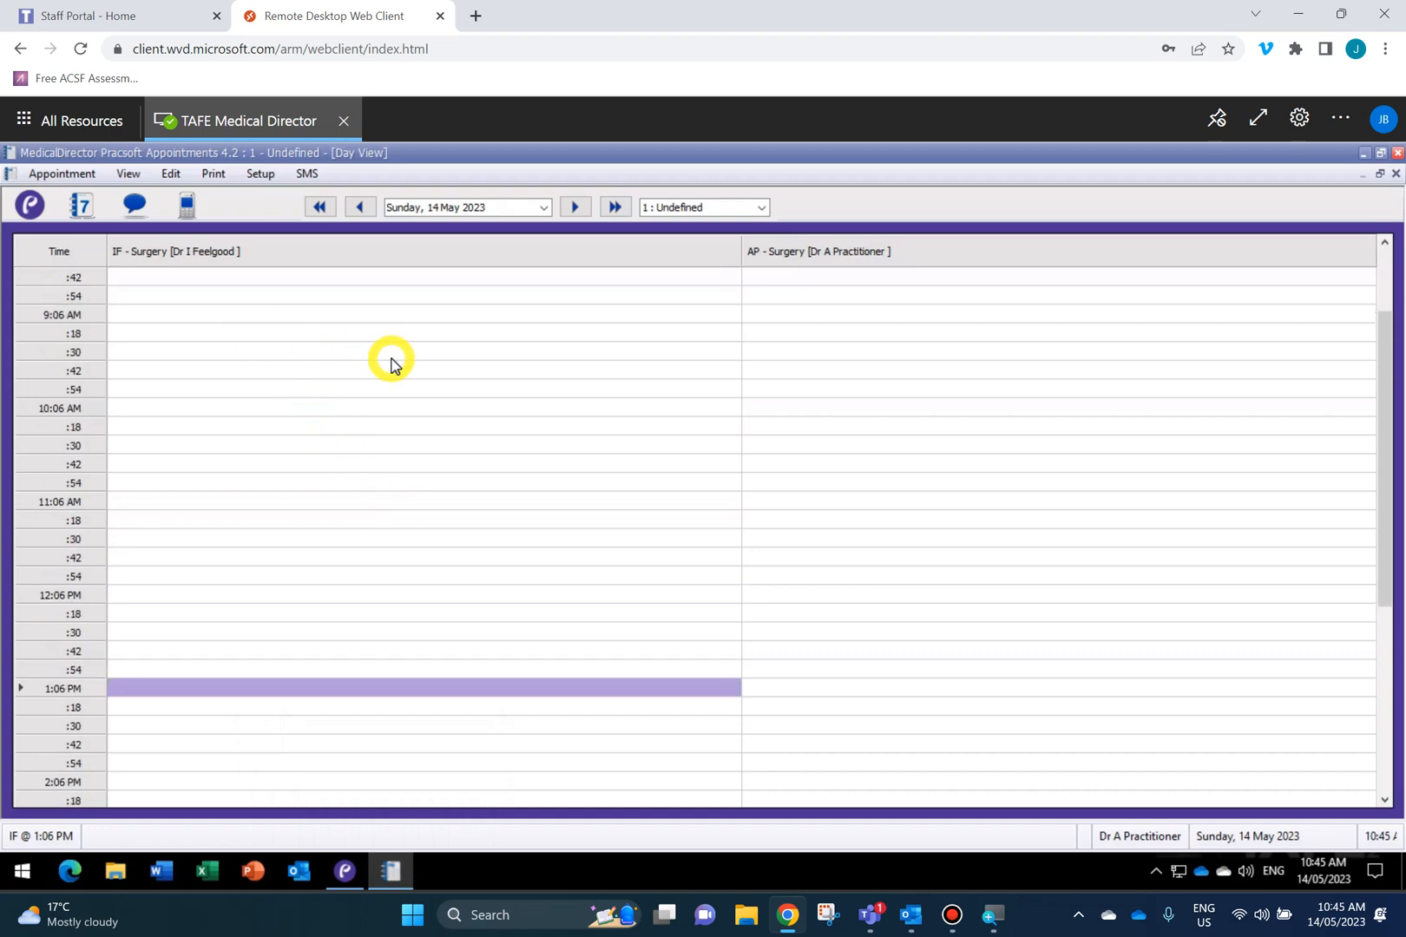
{"action": "scroll", "coordinate": [391, 363], "scroll_direction": "up", "scroll_amount": 3}
{"action": "scroll", "coordinate": [391, 363], "scroll_direction": "up", "scroll_amount": 3}
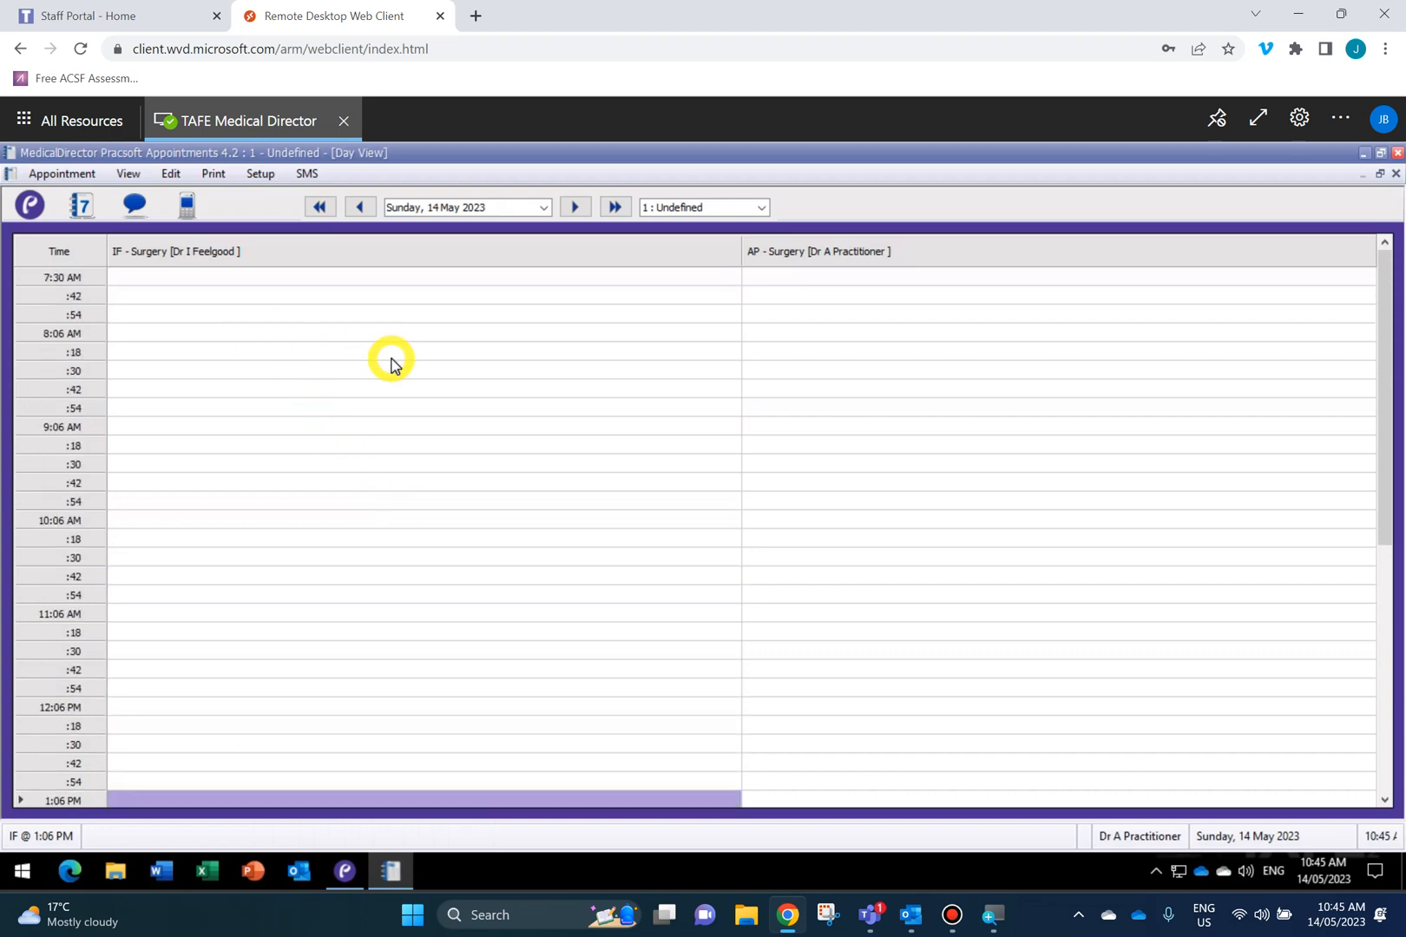
{"action": "left_click", "coordinate": [128, 296]}
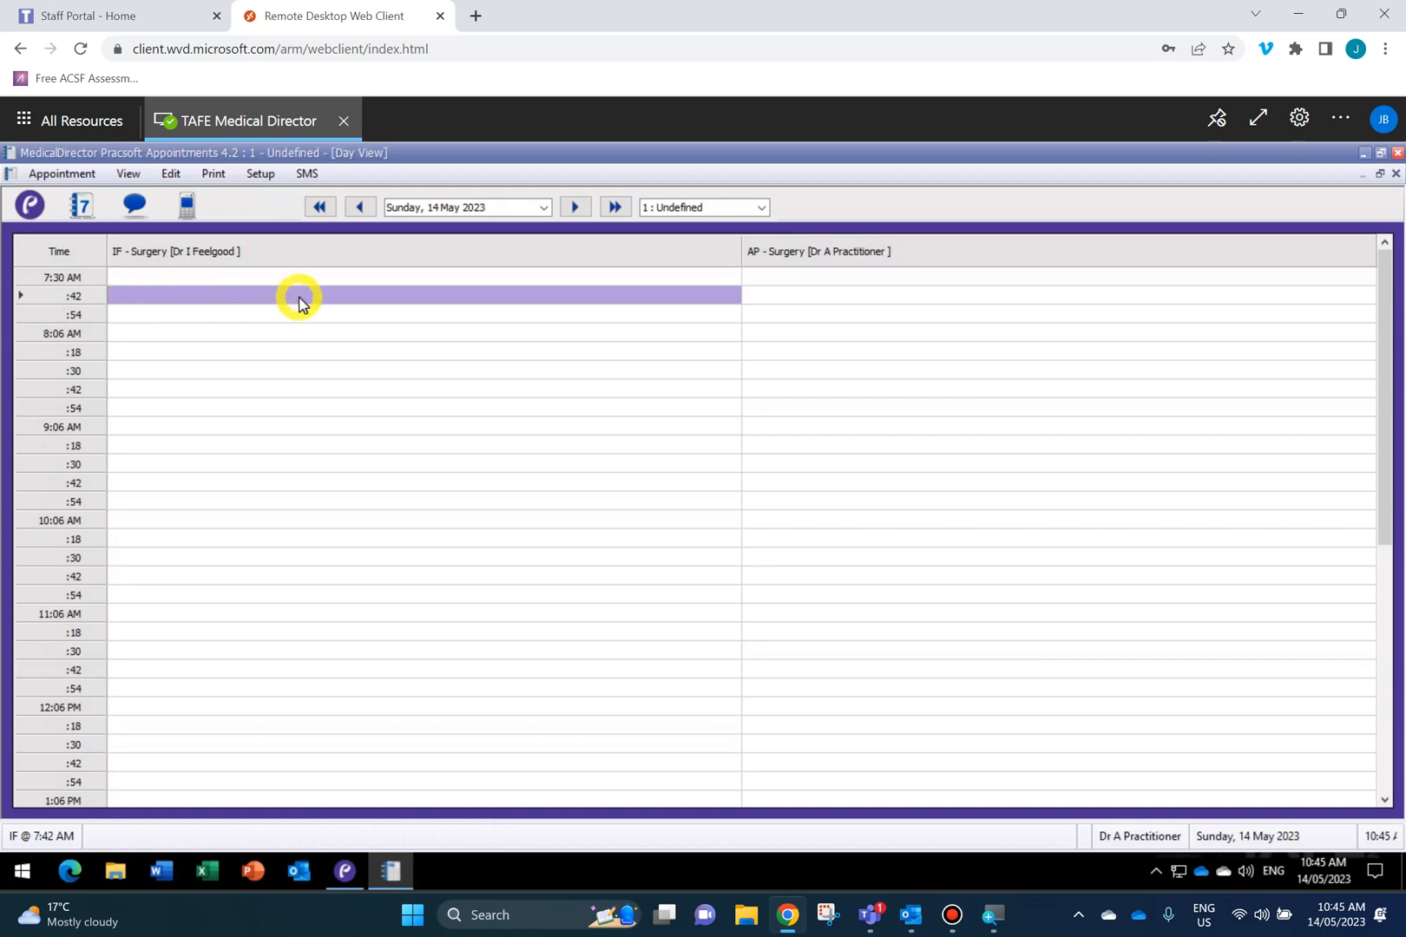
Book the first patient matching surname 'A' into the IF 7:42 AM slot as a Standard appointment.
{"action": "type", "text": "ANDREWS"}
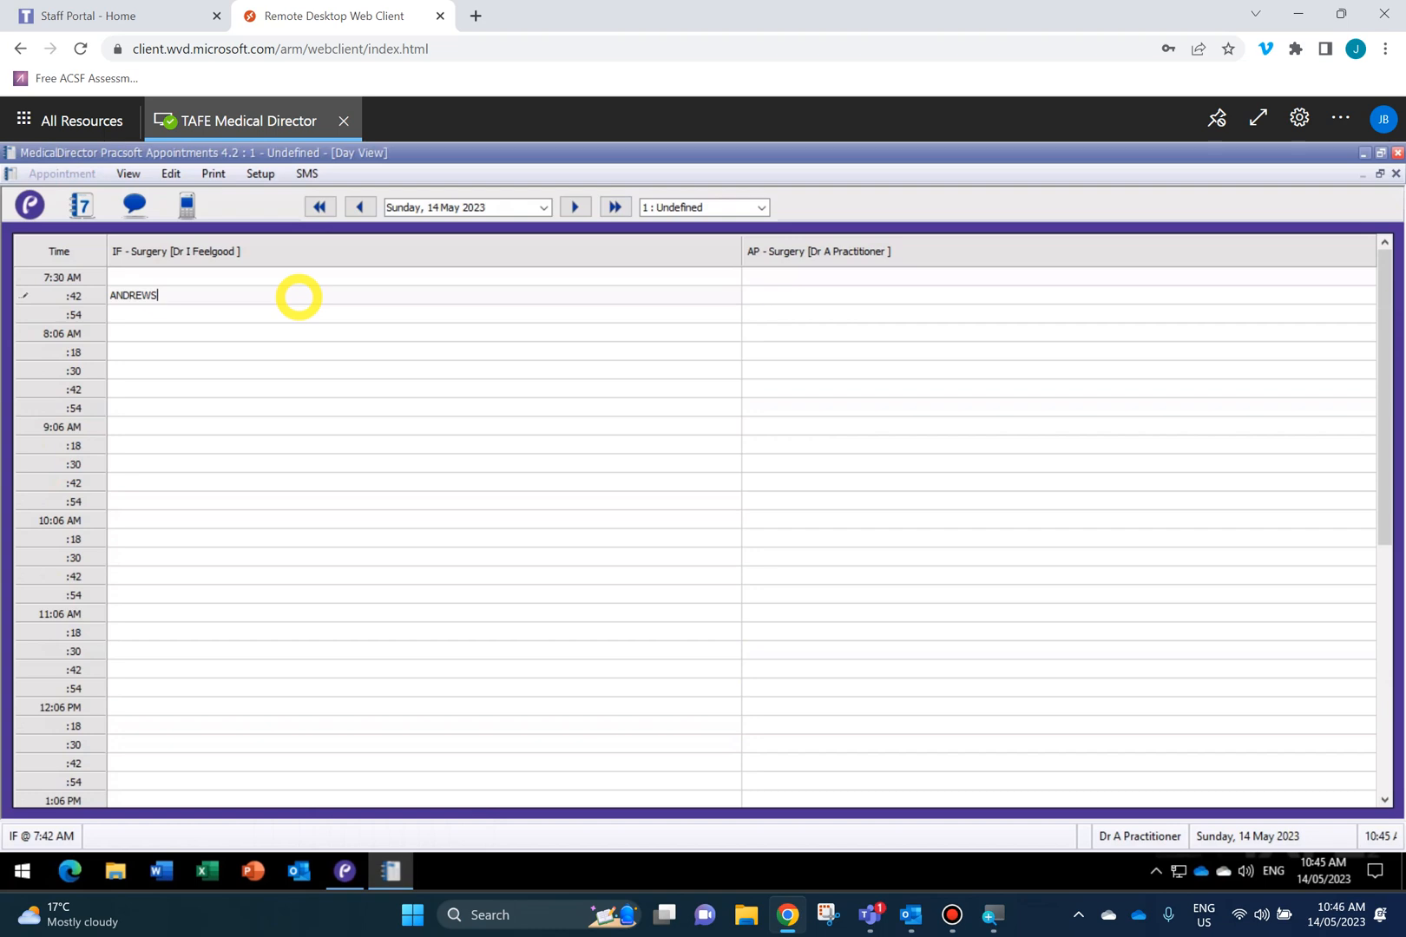
{"action": "key", "text": "Return"}
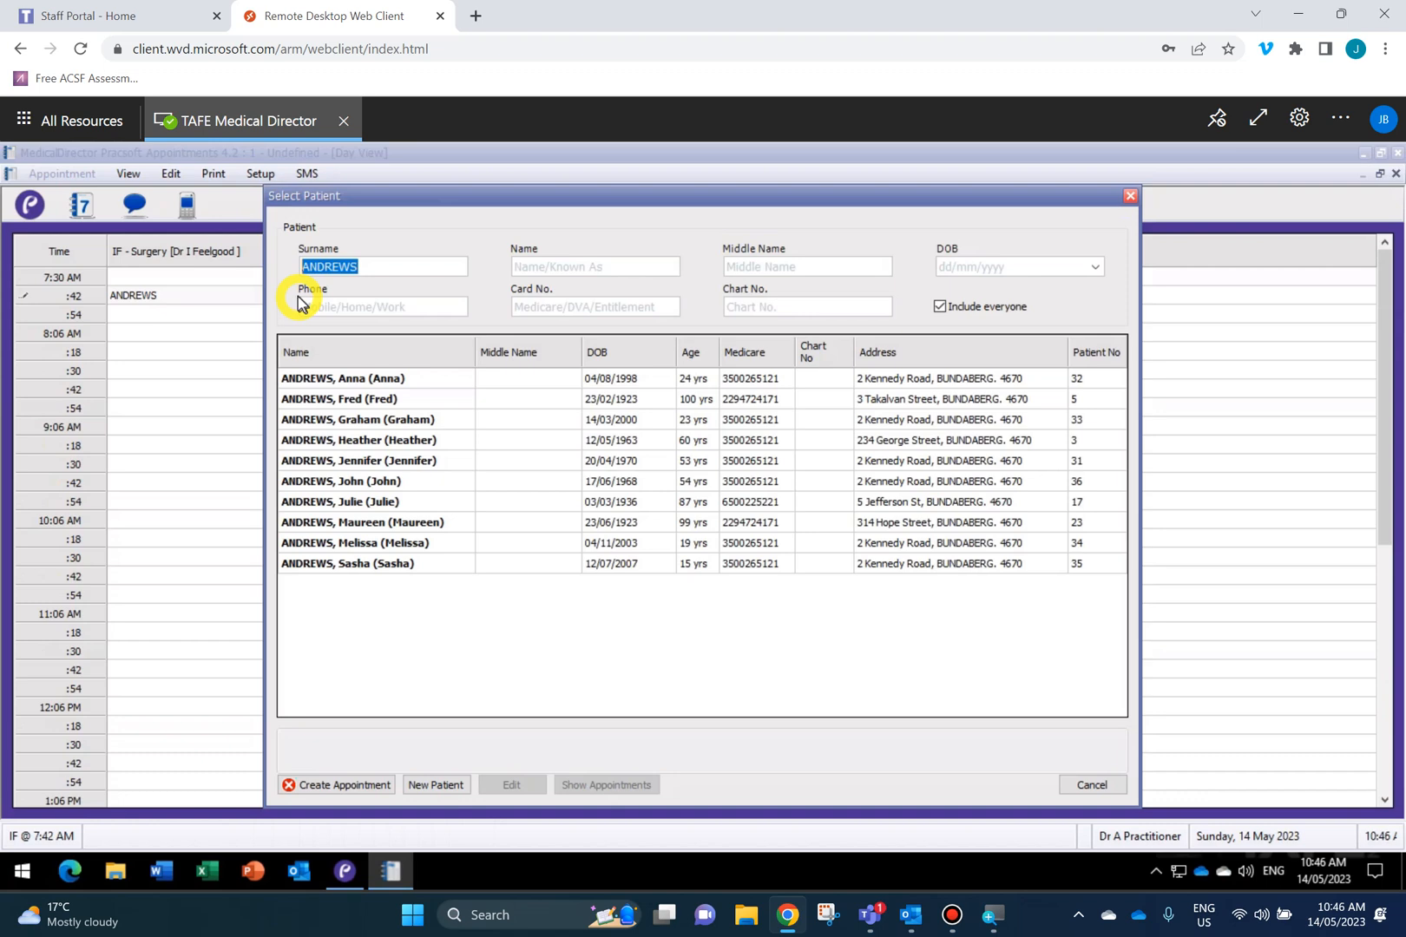
{"action": "left_click", "coordinate": [354, 383]}
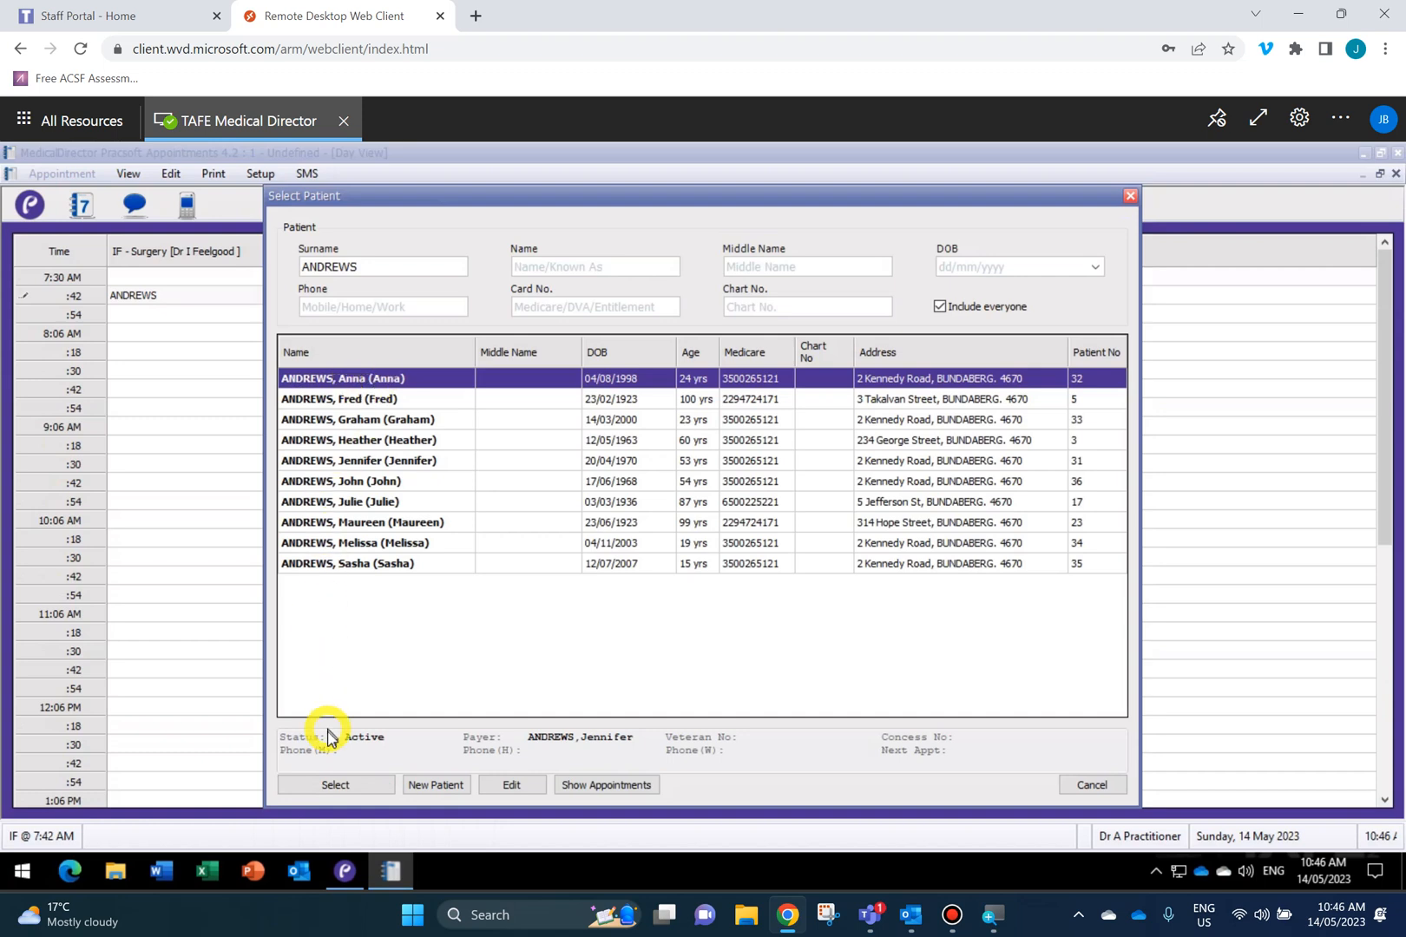
{"action": "left_click", "coordinate": [337, 786]}
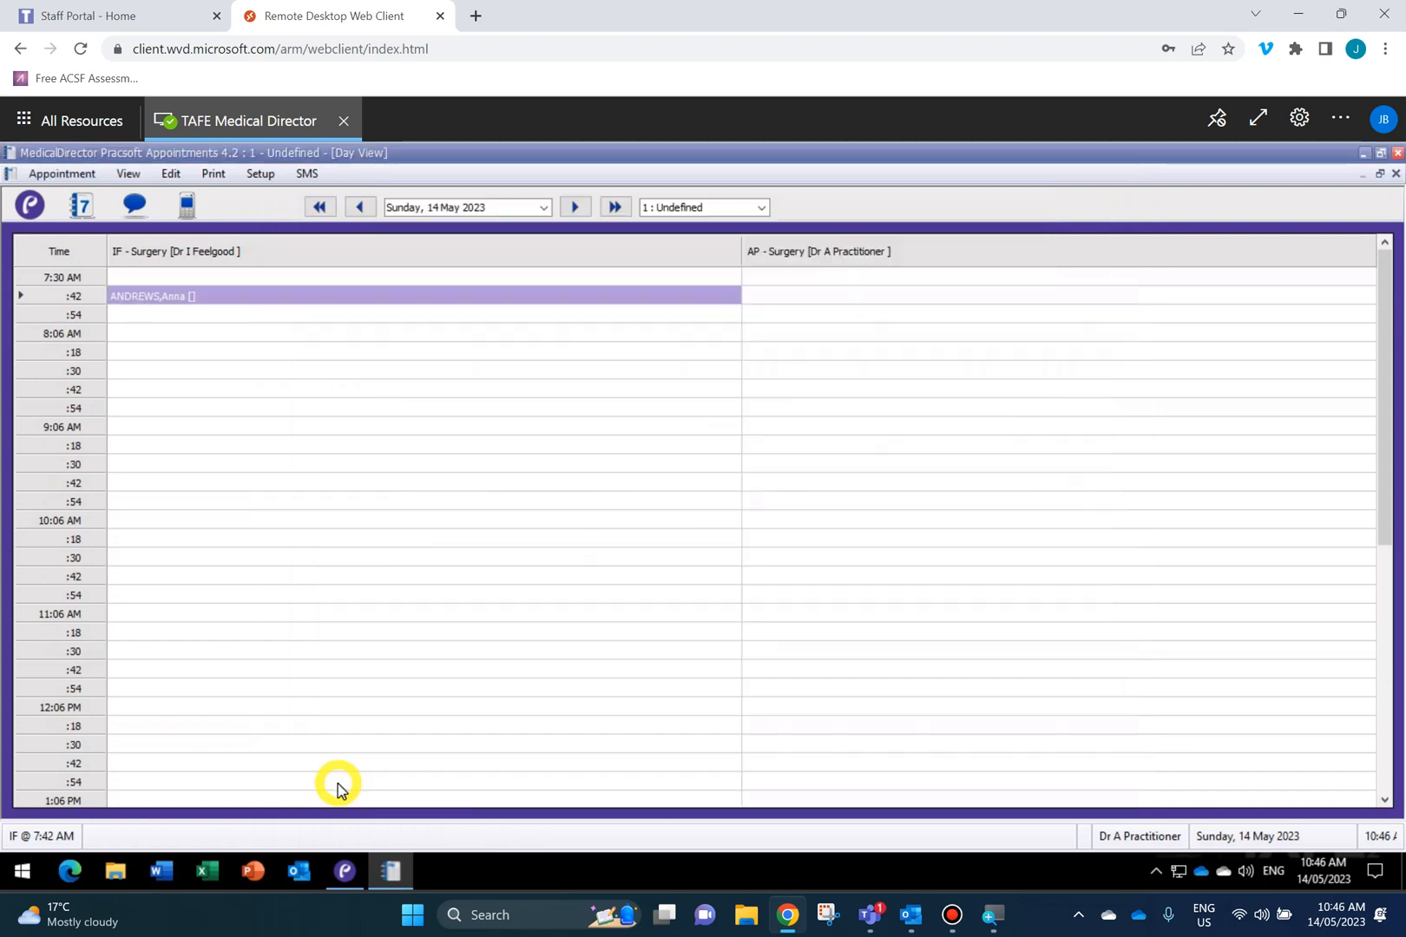
{"action": "left_click", "coordinate": [269, 444]}
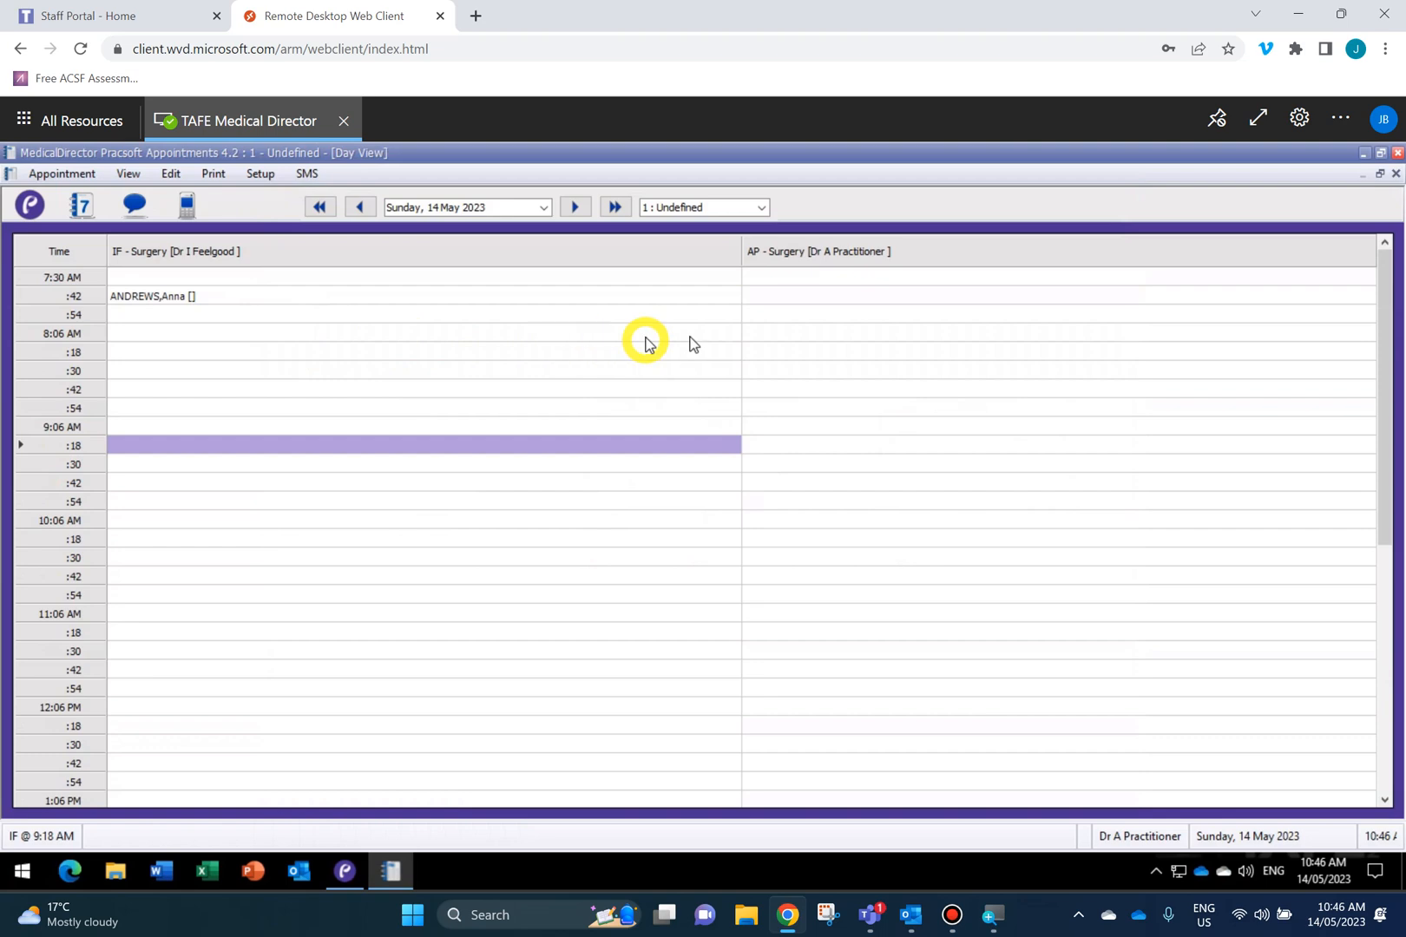
Select the 8:06–8:18 AM period in the AP surgery column and enter the surname 'A'.
{"action": "right_click", "coordinate": [773, 332]}
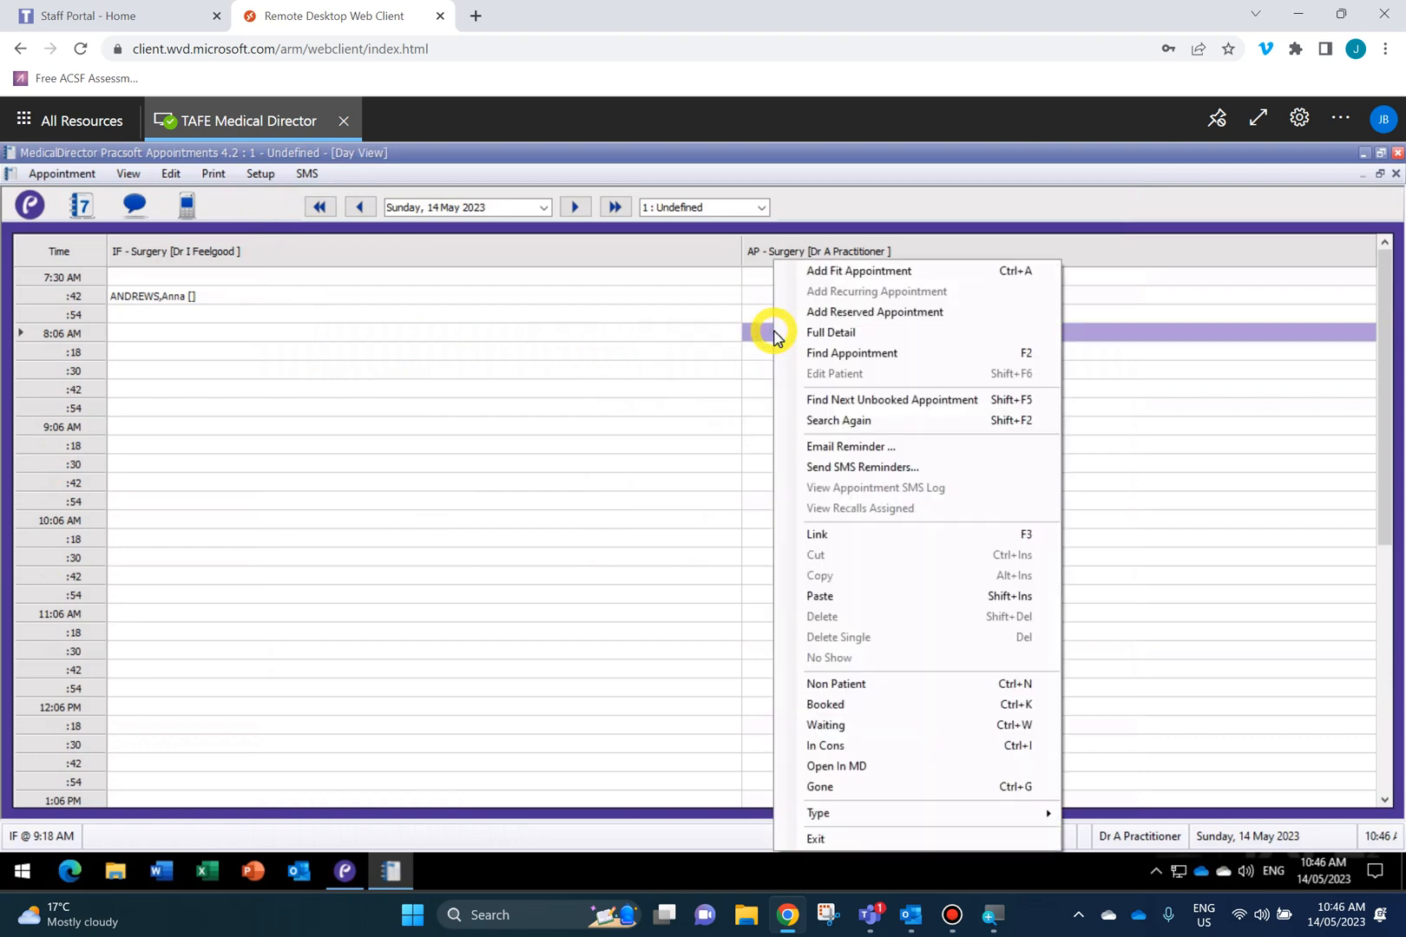
{"action": "left_click", "coordinate": [770, 332]}
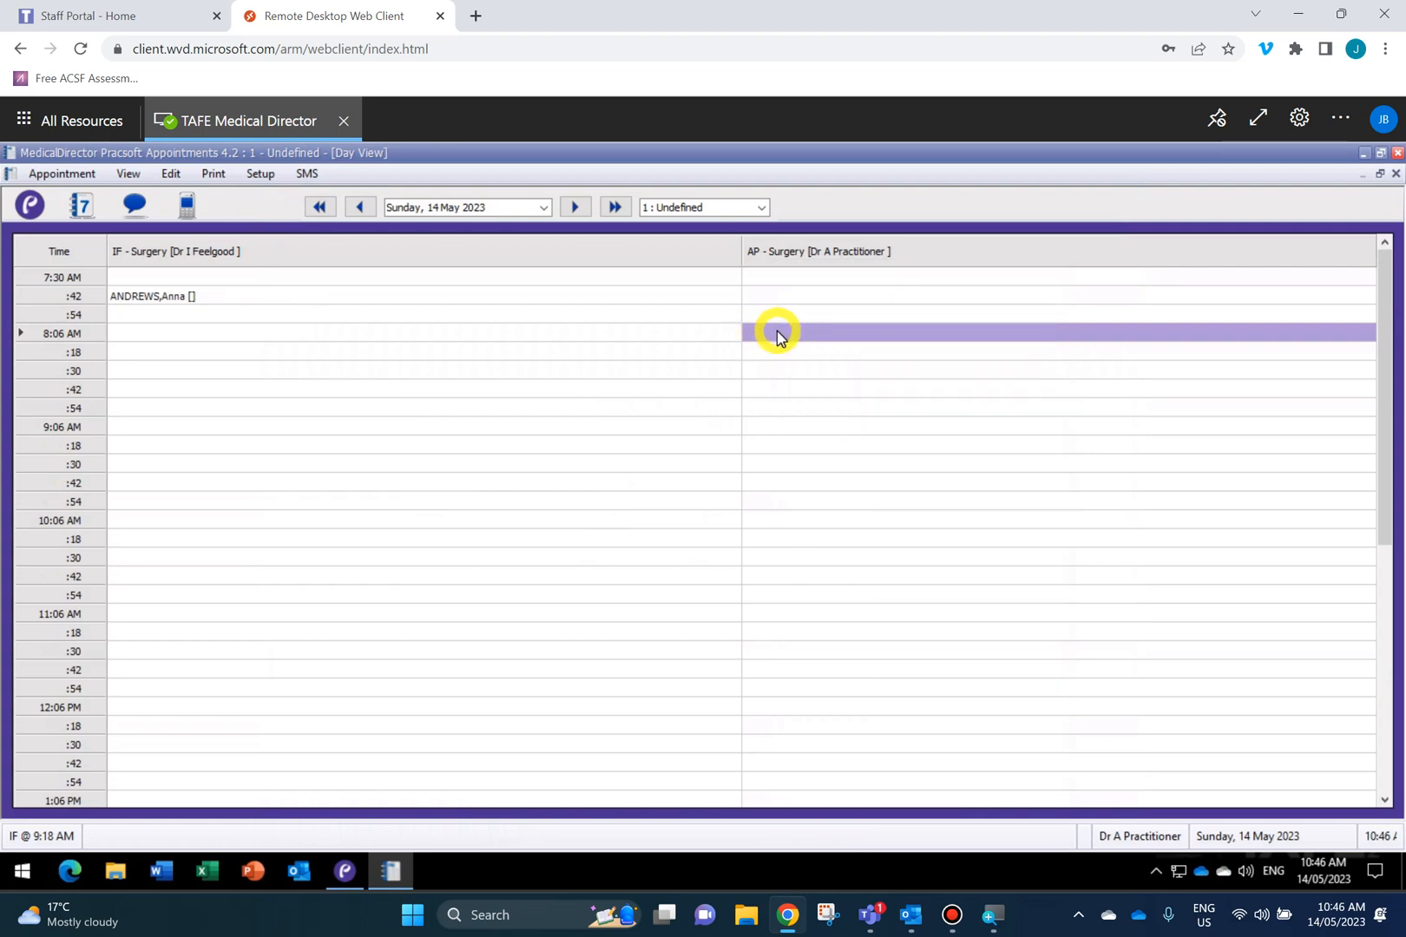
{"action": "left_click_drag", "start_coordinate": [775, 333], "coordinate": [775, 356]}
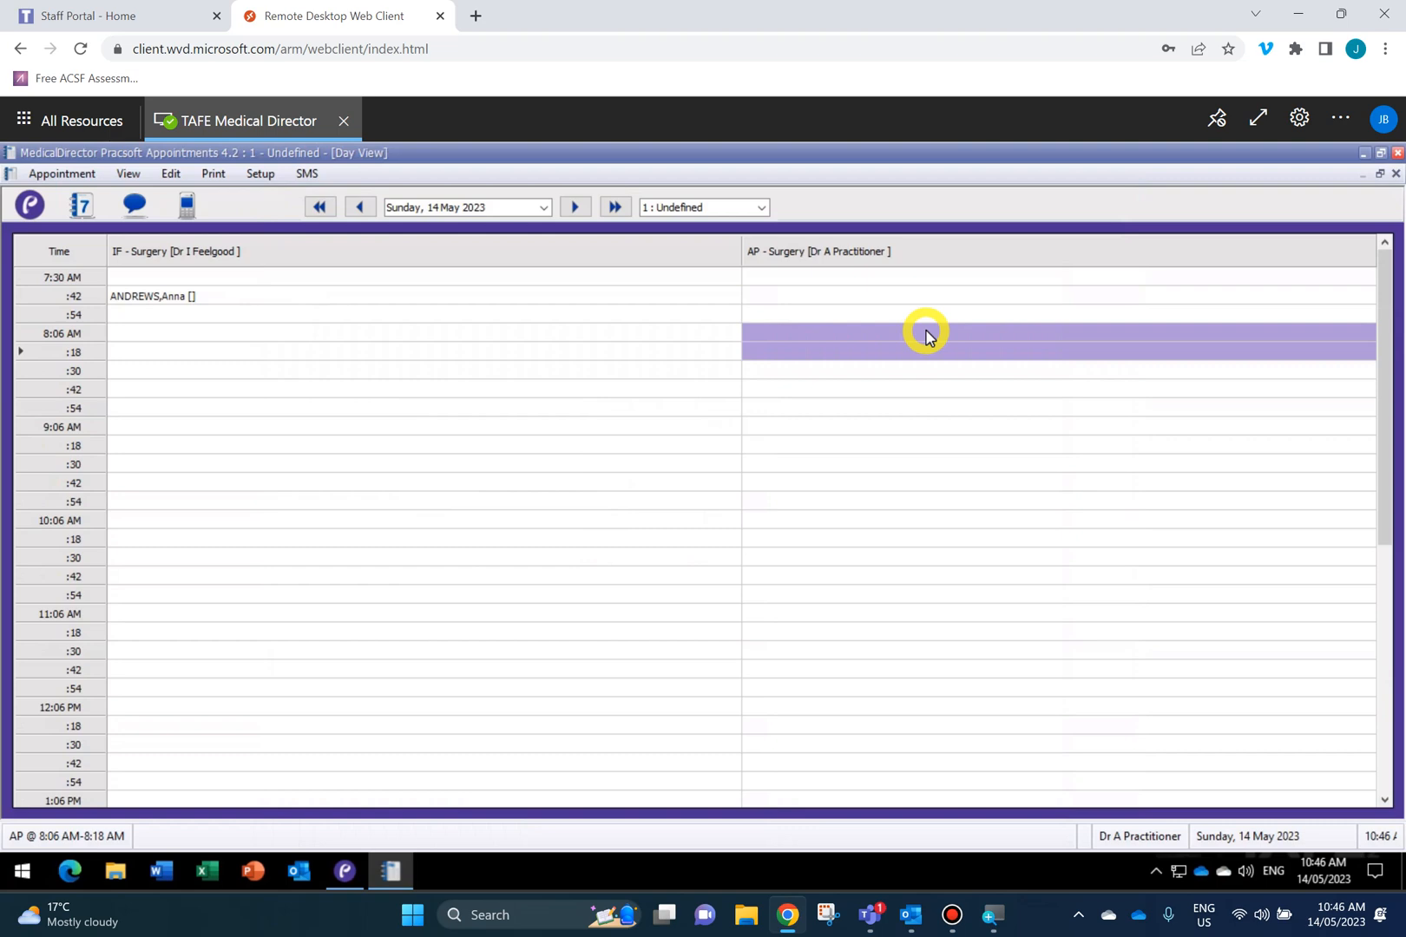
{"action": "type", "text": "ANDERSON"}
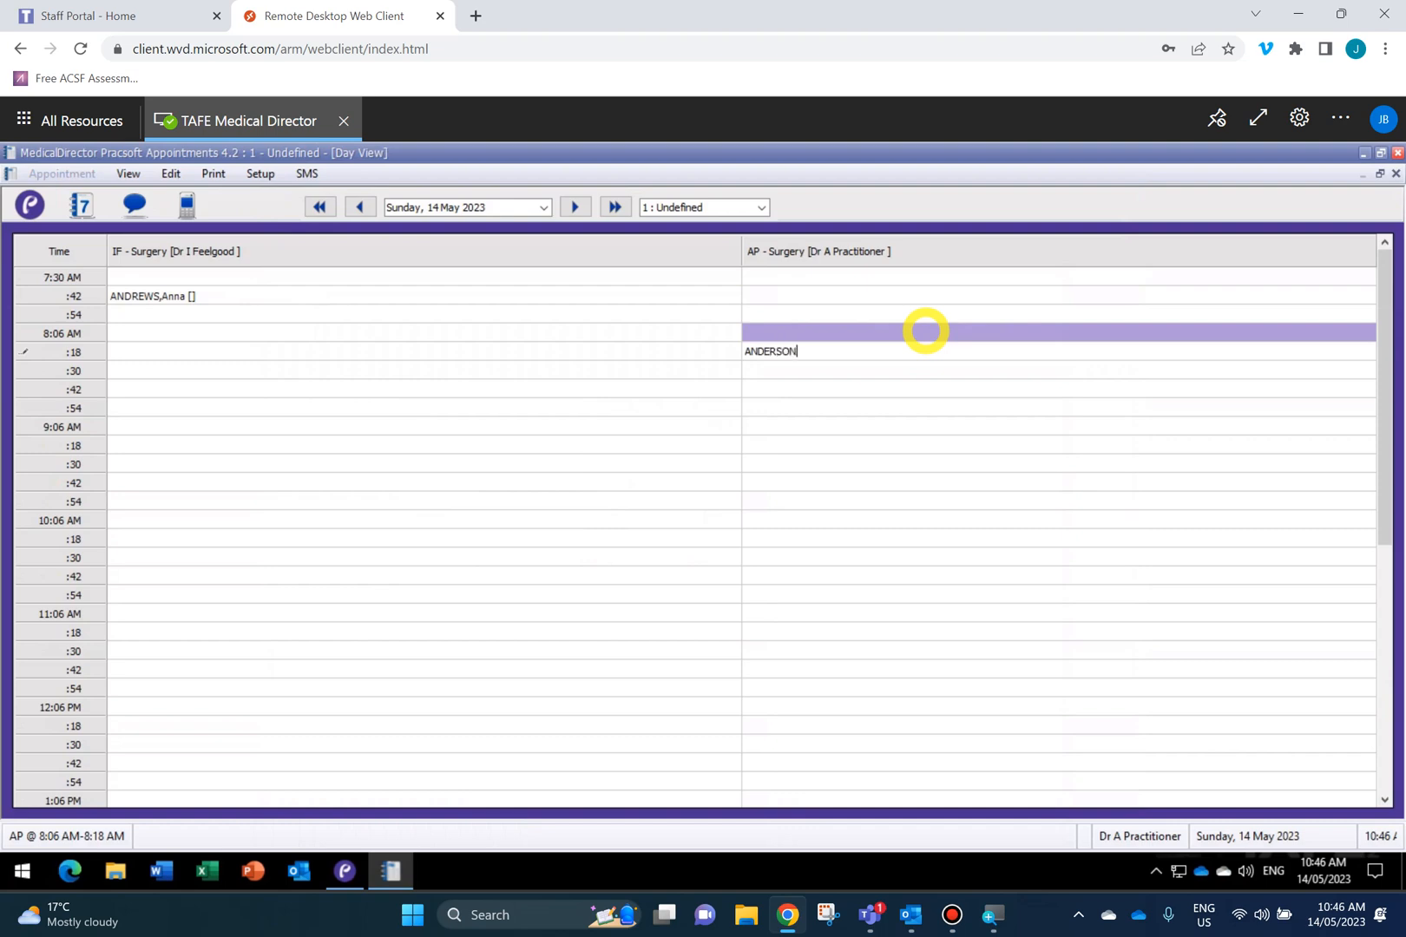
Book the first patient matching 'A' into AP 8:06–8:18 AM, confirming the recall prompt.
{"action": "key", "text": "Return"}
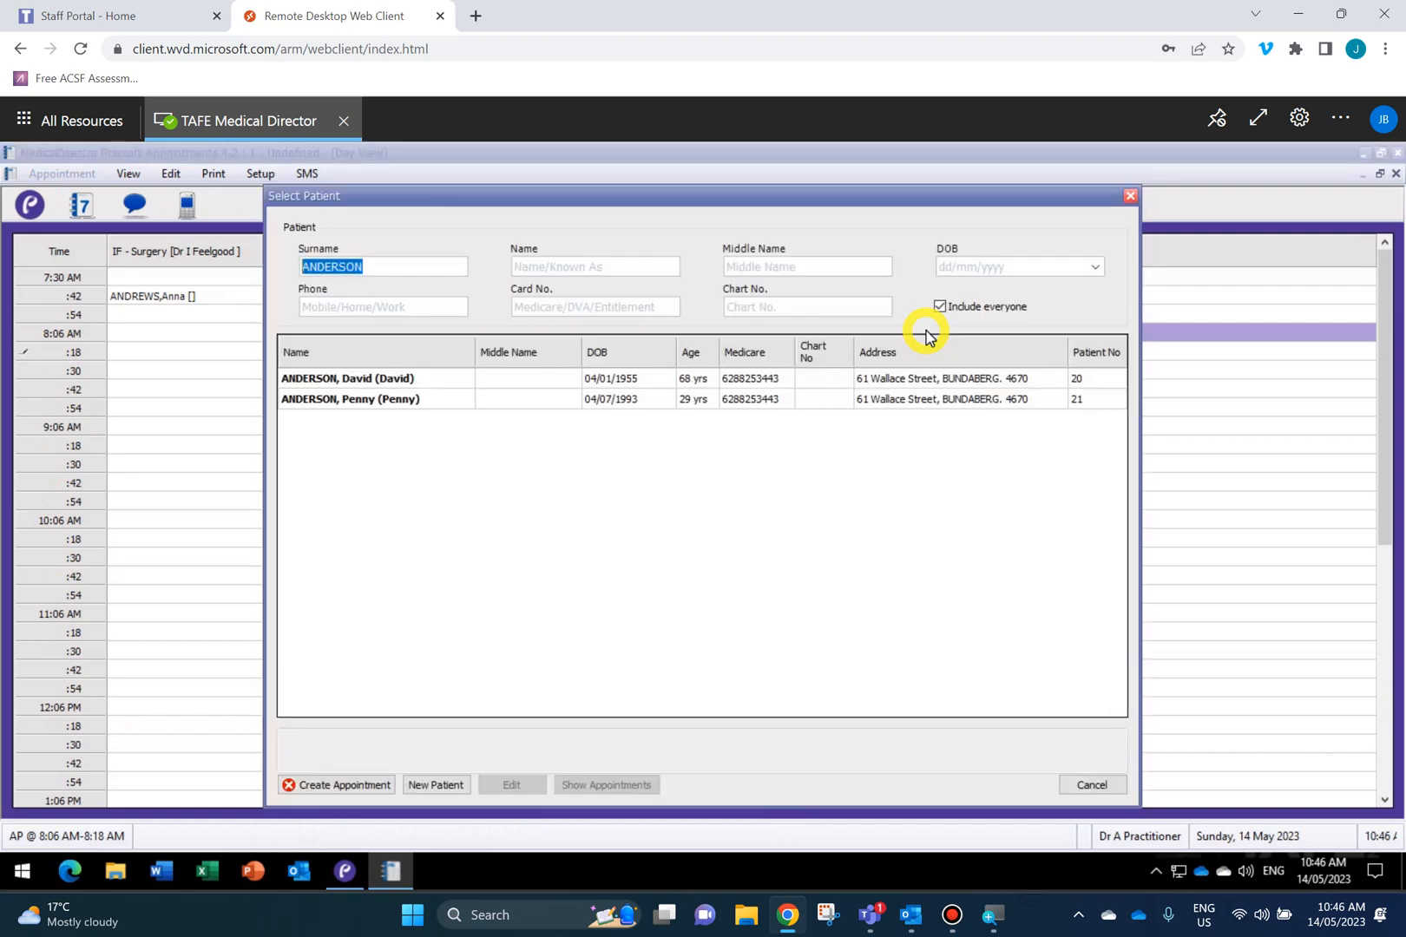
{"action": "left_click", "coordinate": [341, 381]}
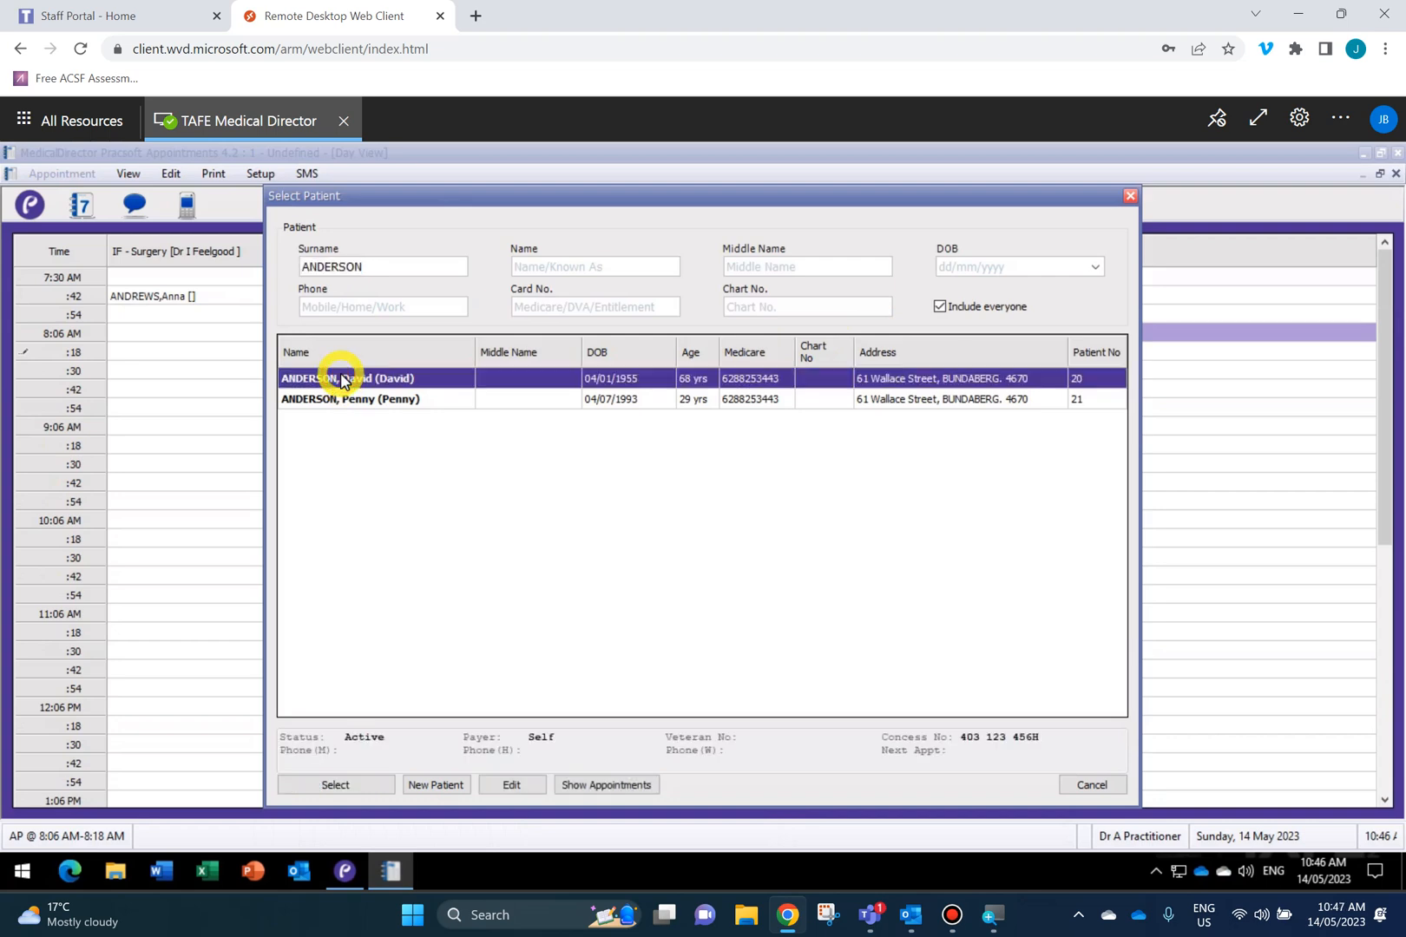
{"action": "double_click", "coordinate": [341, 380]}
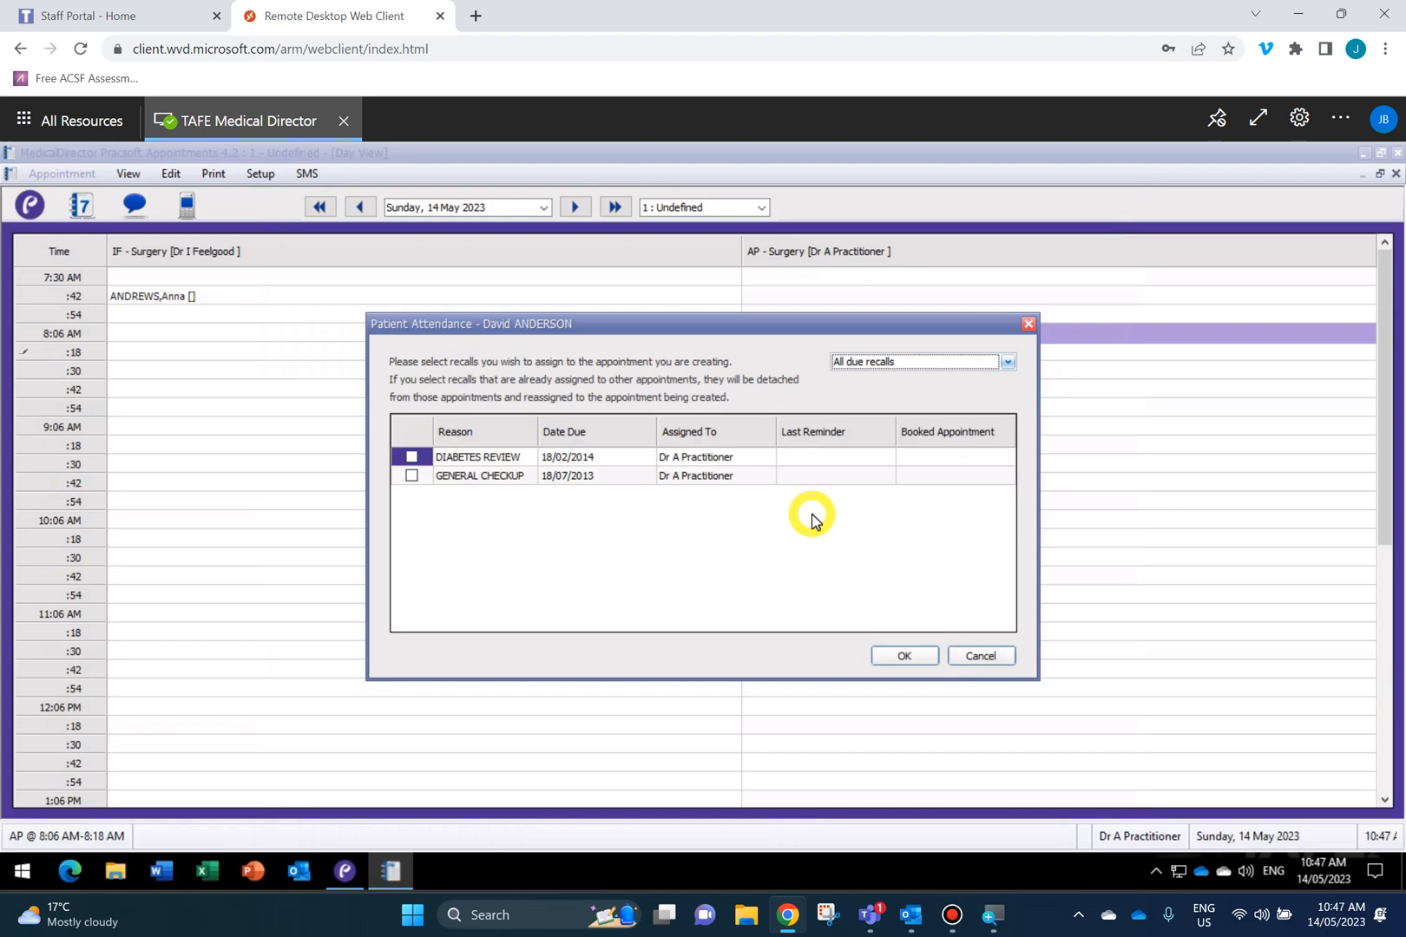
{"action": "left_click", "coordinate": [904, 656]}
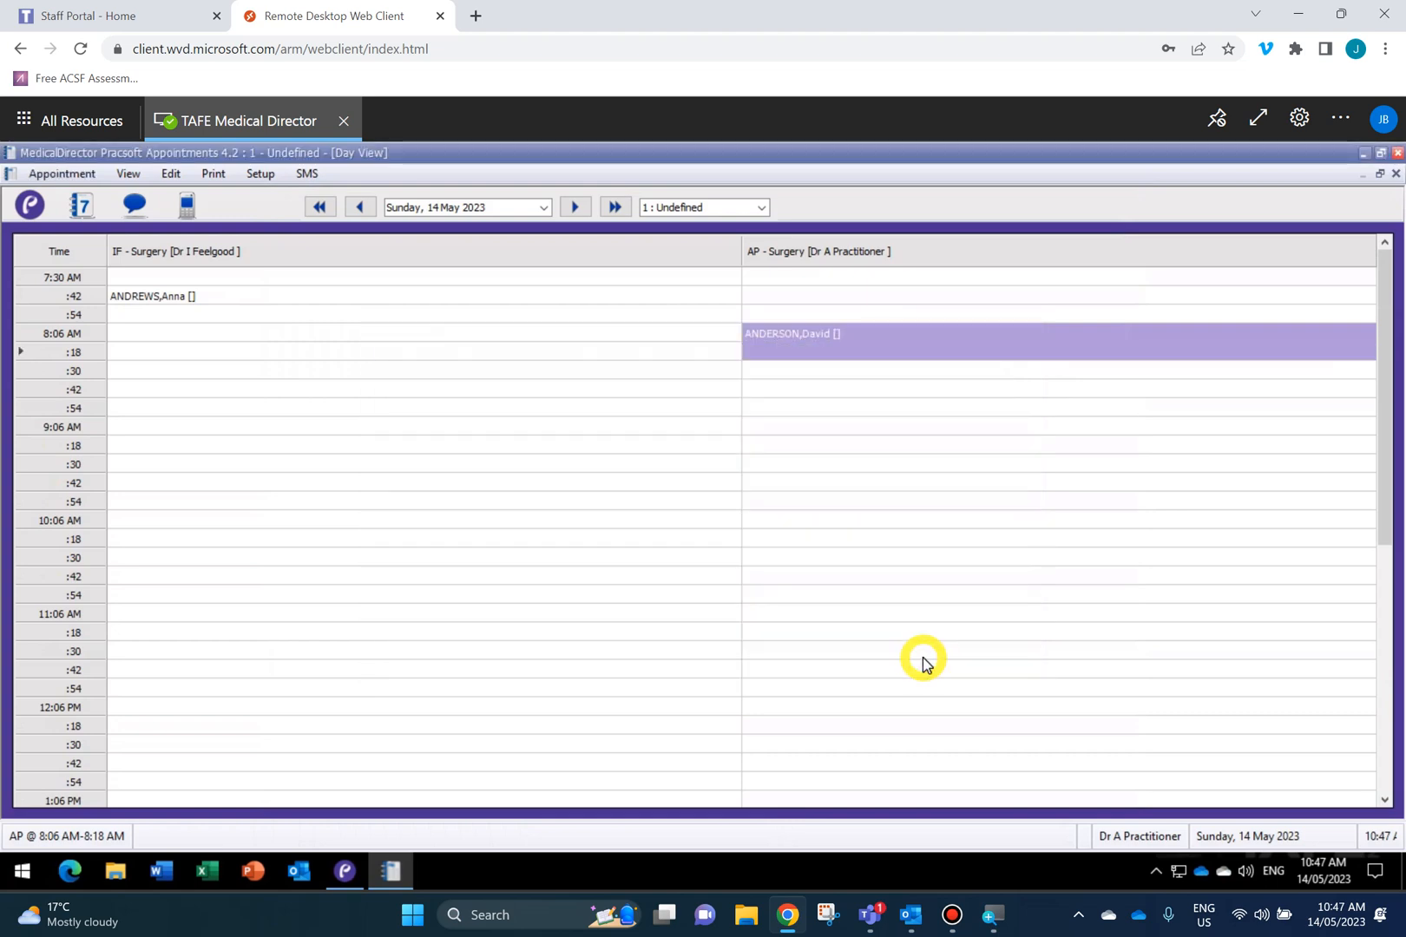
{"action": "left_click", "coordinate": [816, 399]}
{"action": "right_click", "coordinate": [812, 333]}
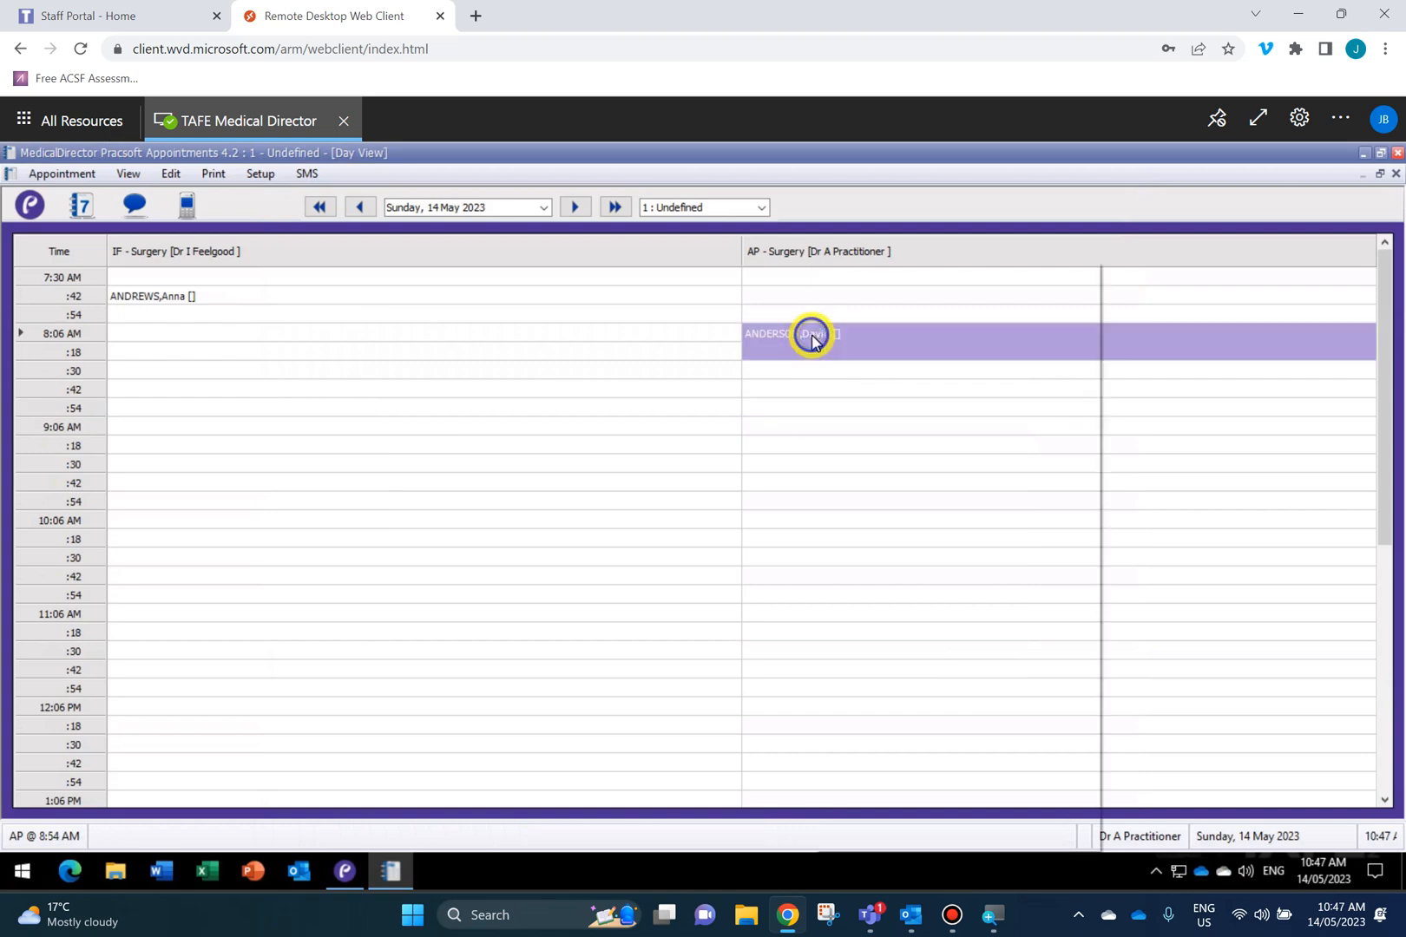
{"action": "left_click", "coordinate": [775, 358]}
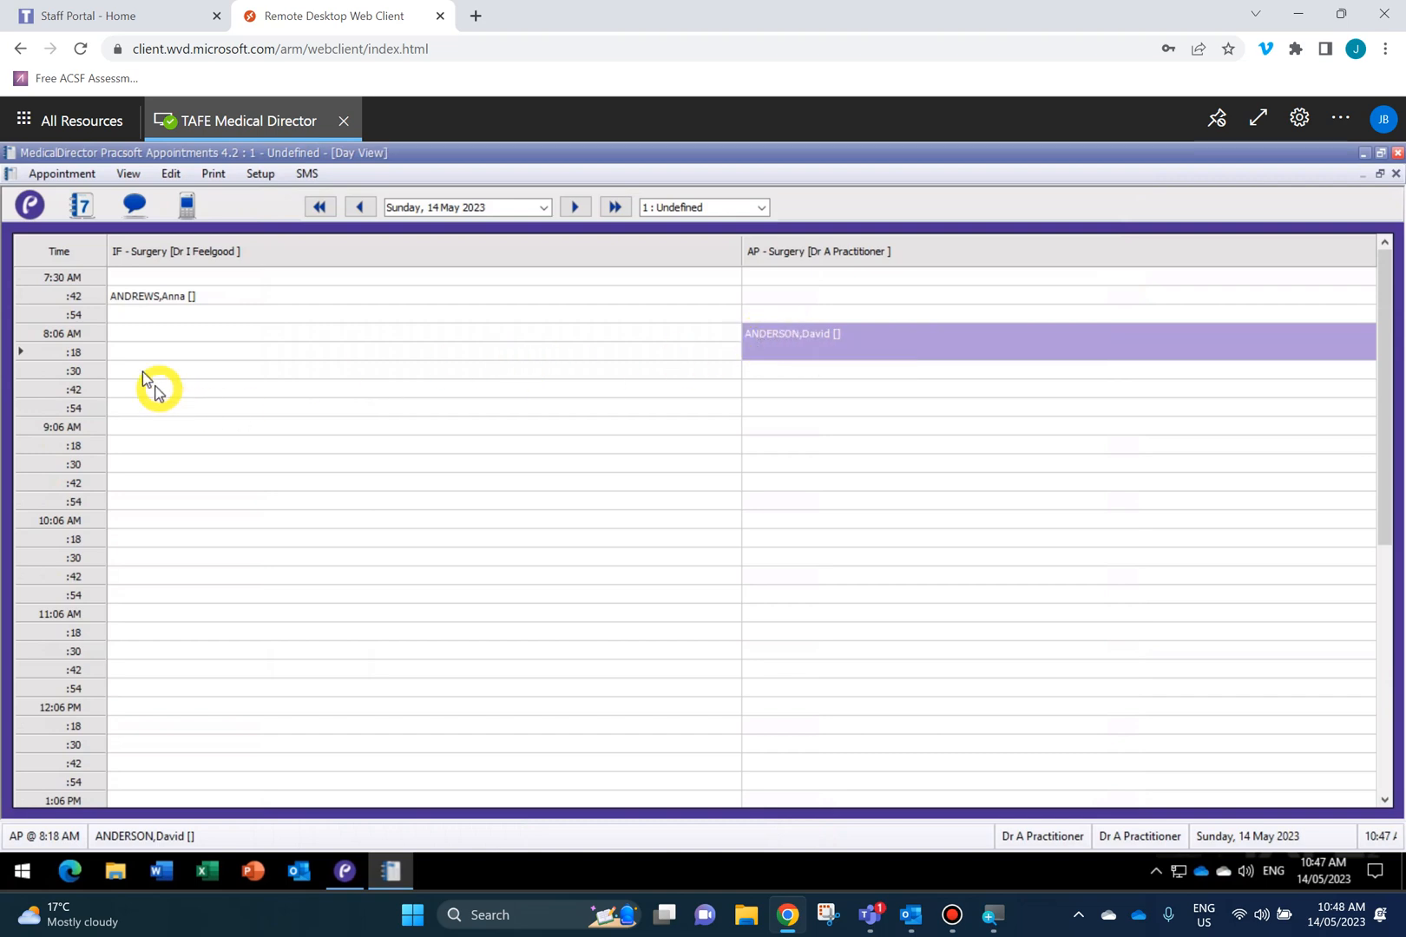
{"action": "left_click", "coordinate": [441, 379]}
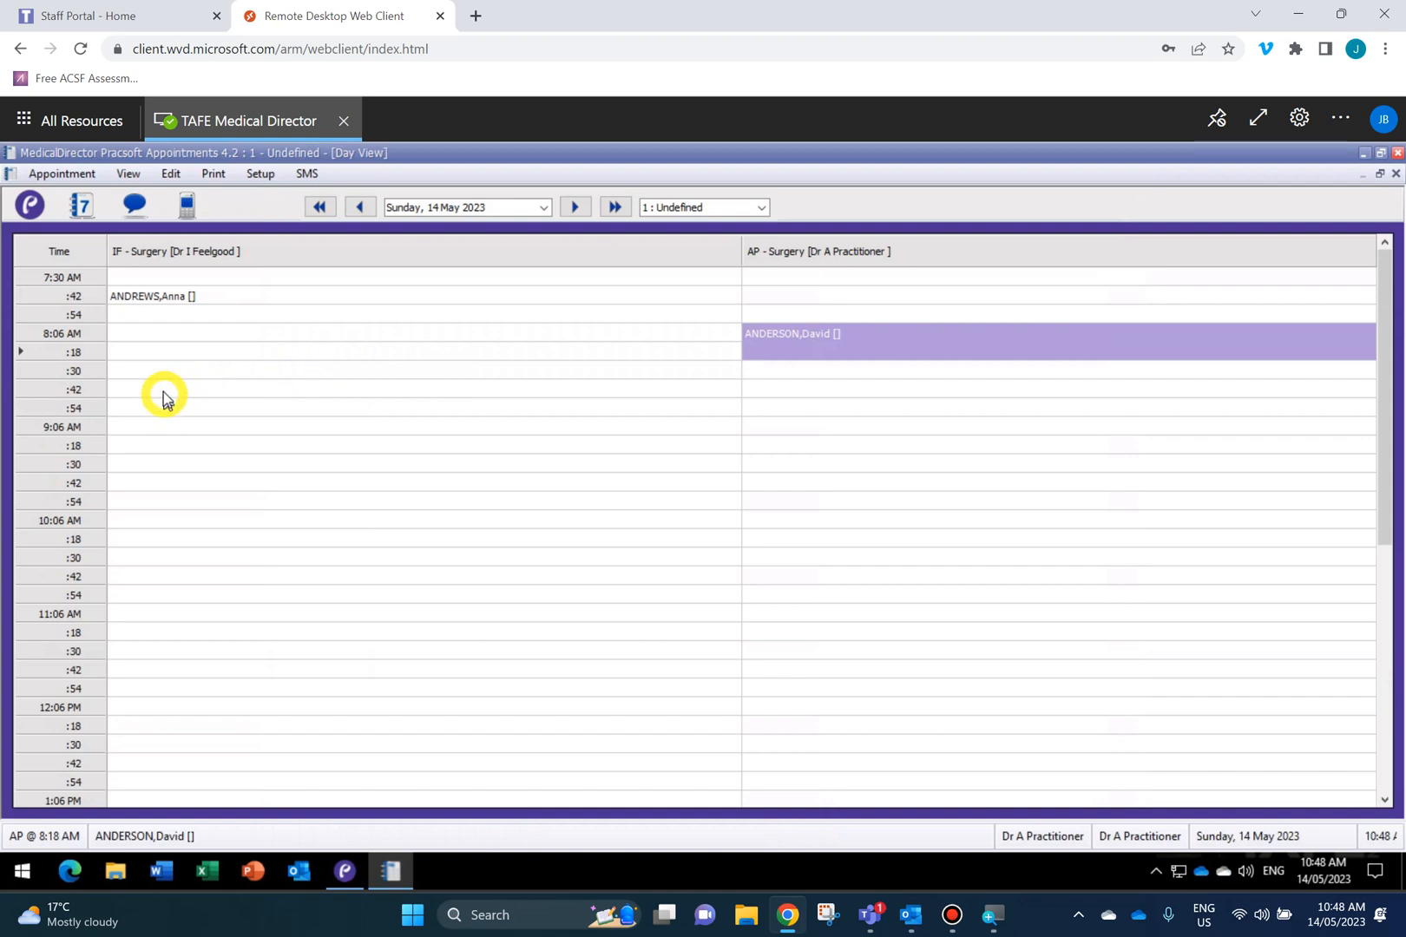
{"action": "left_click", "coordinate": [124, 354]}
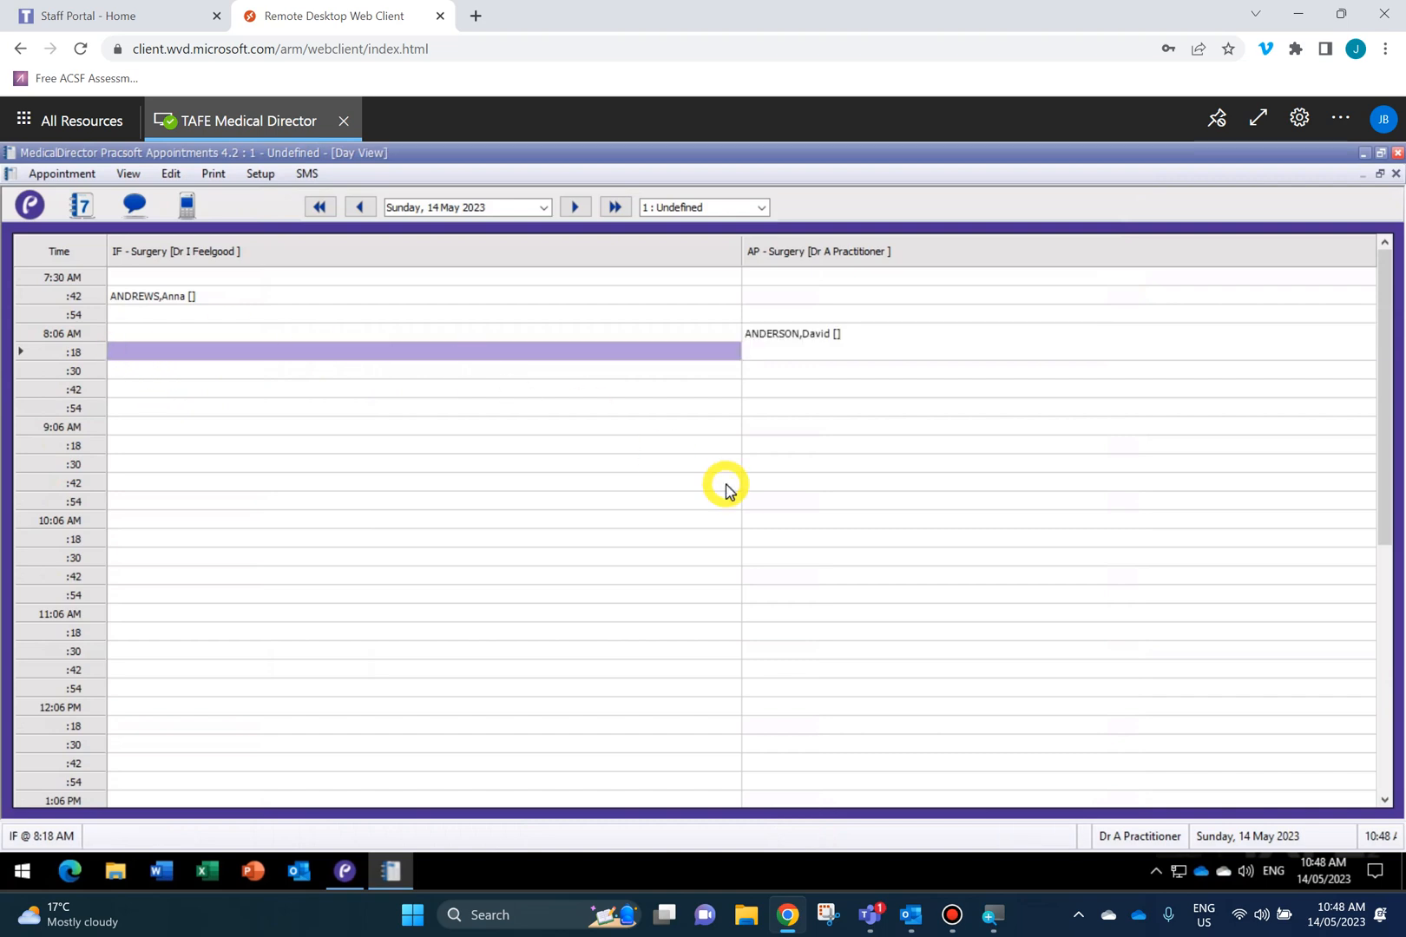
Book an ANDREWS patient into IF at 8:18 AM, then mark AP 8:30–8:42 AM.
{"action": "type", "text": "AND"}
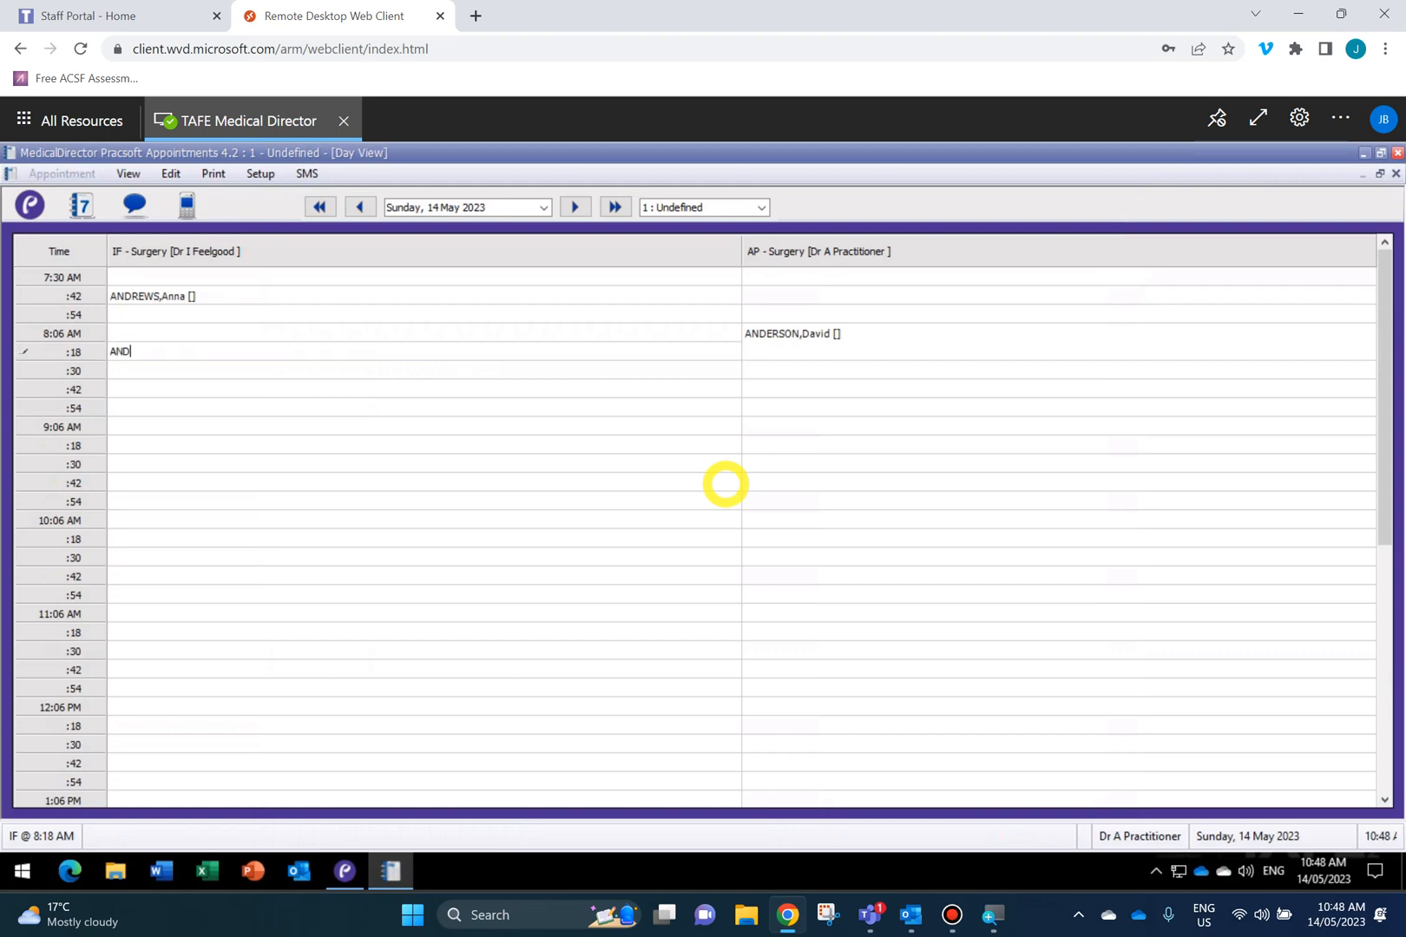
{"action": "type", "text": "REWS"}
{"action": "key", "text": "Return"}
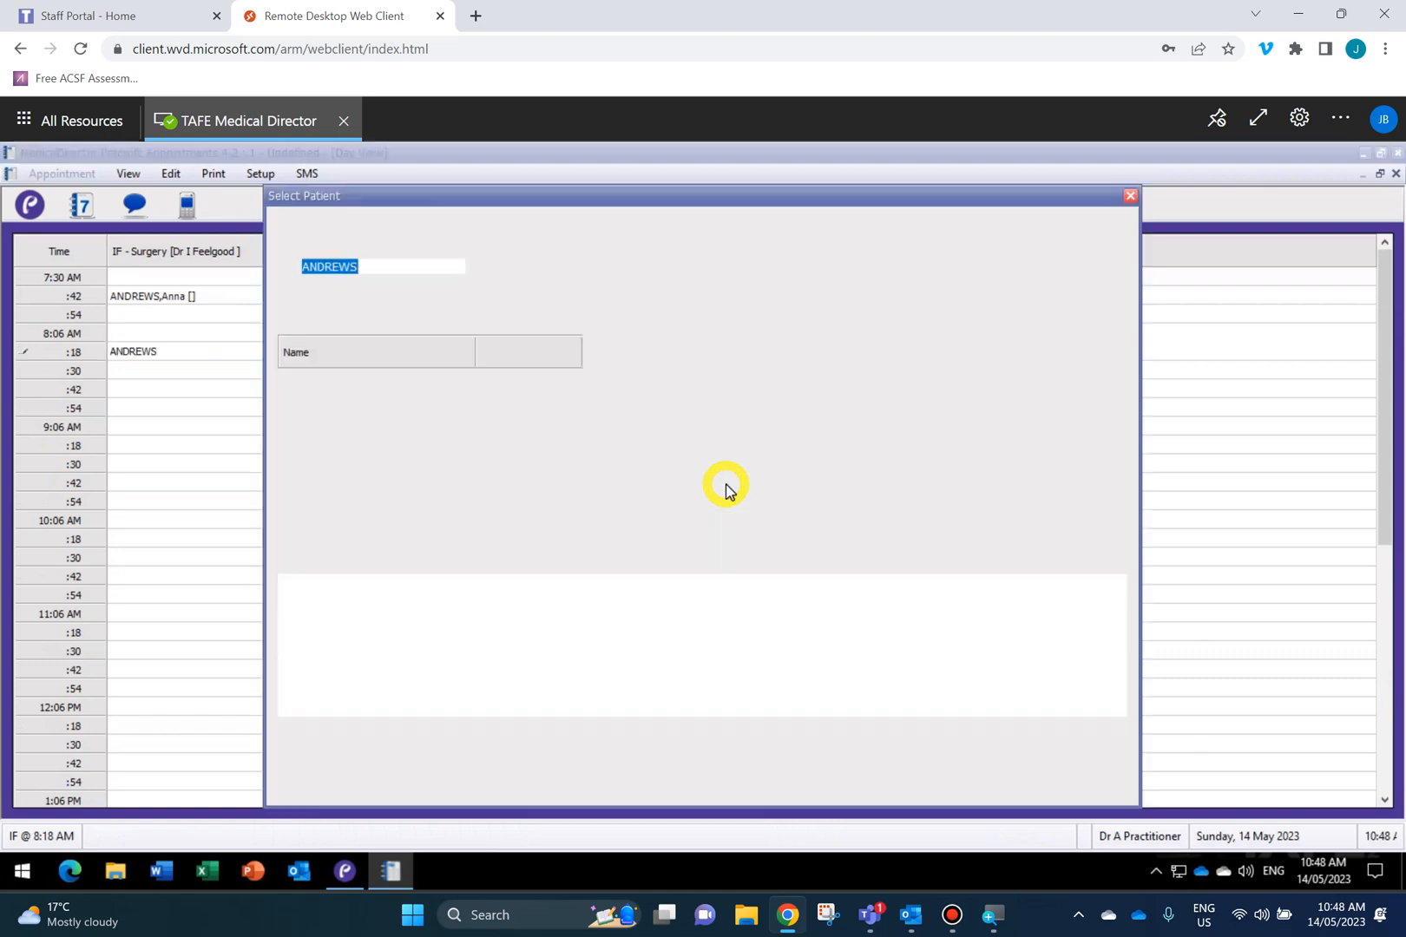
{"action": "double_click", "coordinate": [363, 523]}
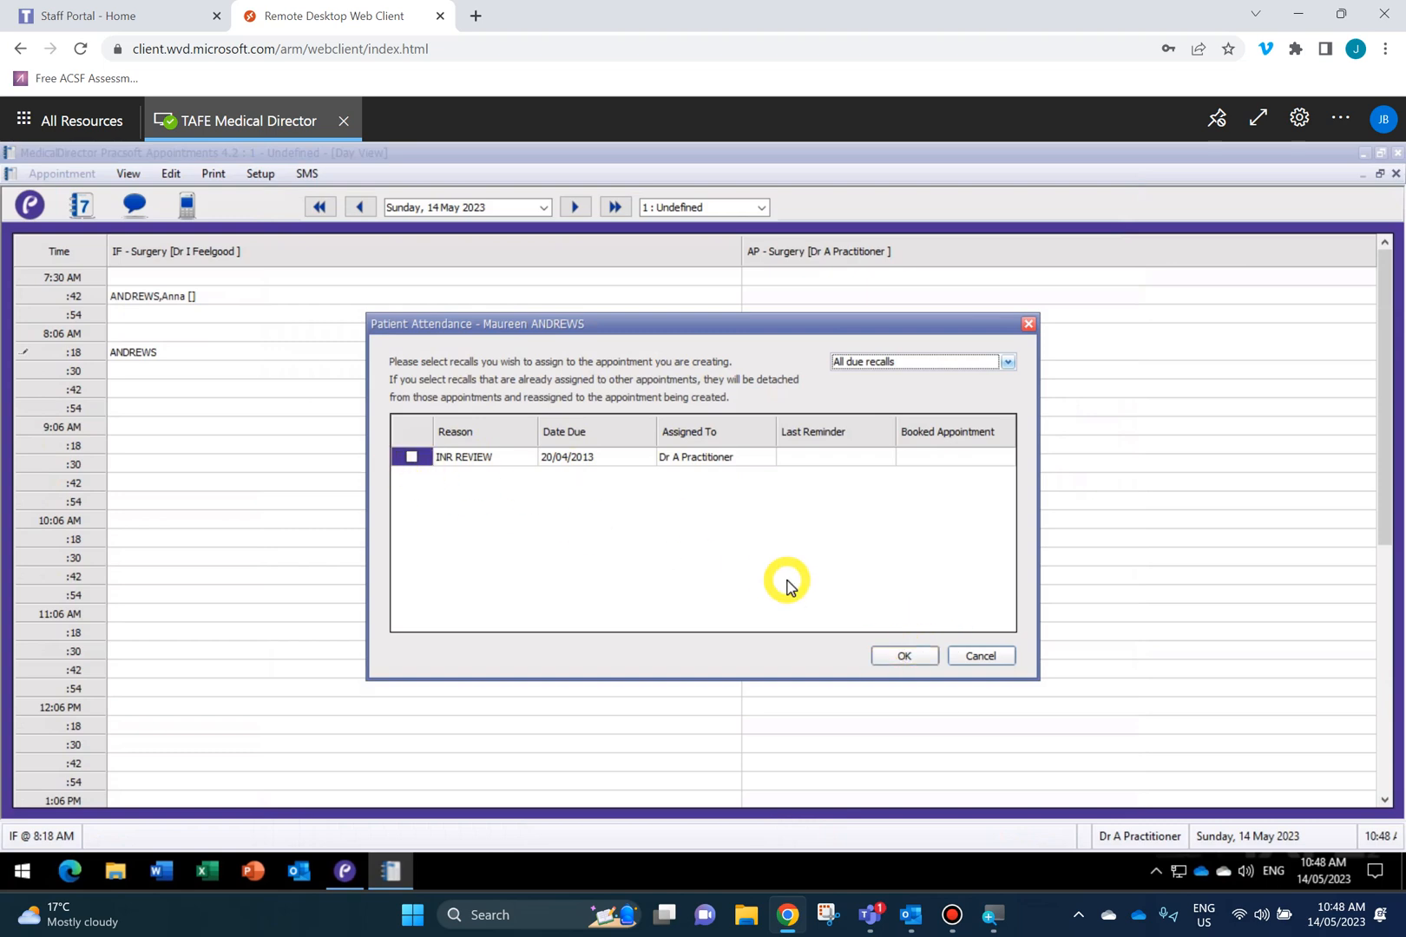
{"action": "left_click", "coordinate": [903, 656]}
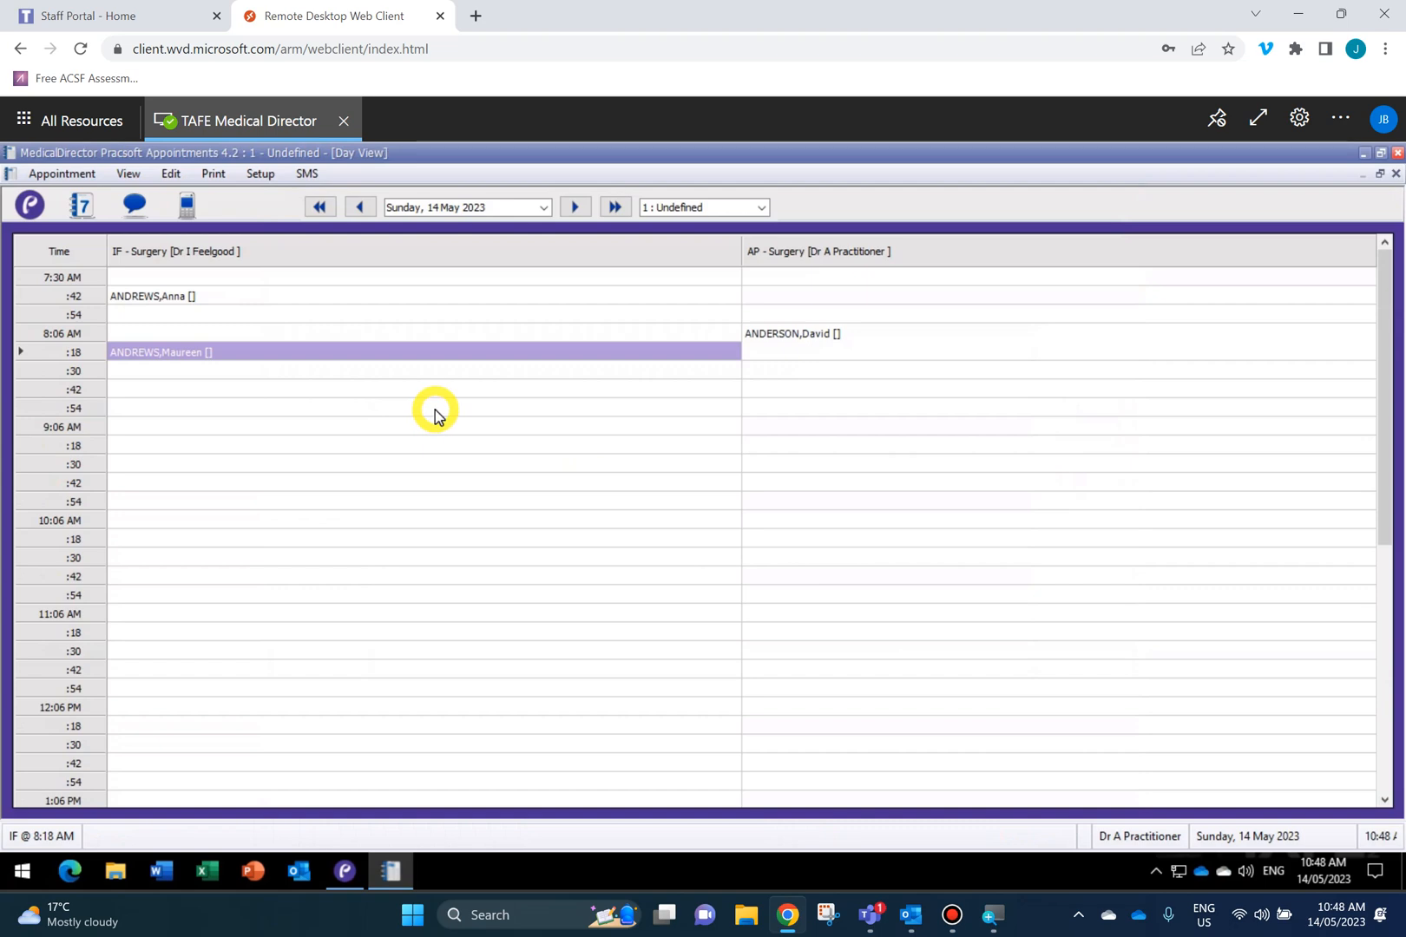
{"action": "left_click", "coordinate": [780, 369]}
{"action": "left_click_drag", "start_coordinate": [780, 369], "coordinate": [784, 390]}
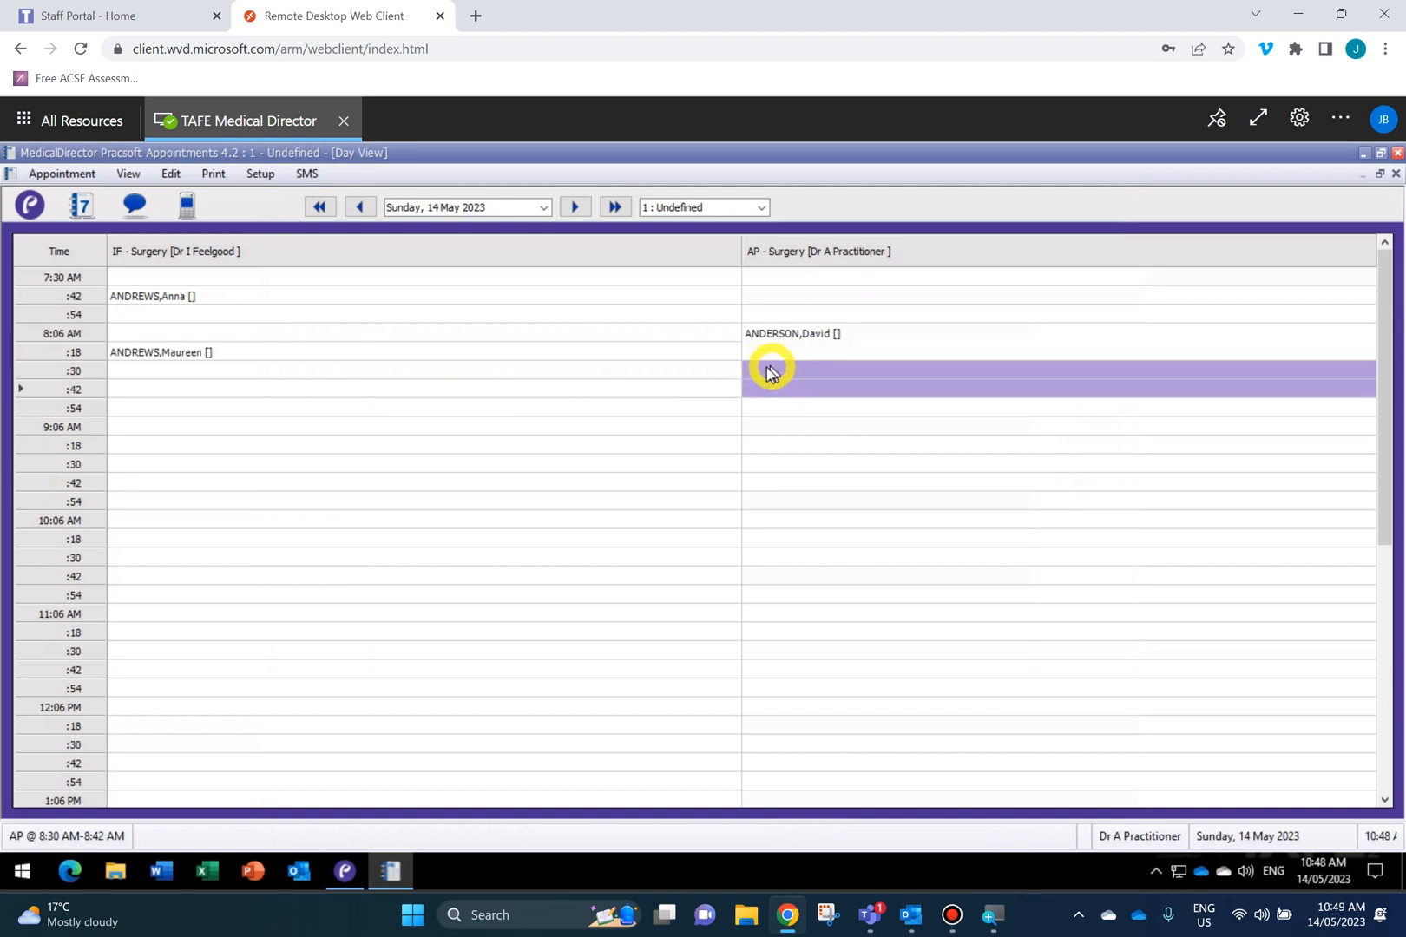
Book the long-appointment ANDREWS patient into AP 8:30–8:42 AM, closing the notes and recall prompts.
{"action": "type", "text": "ANDR"}
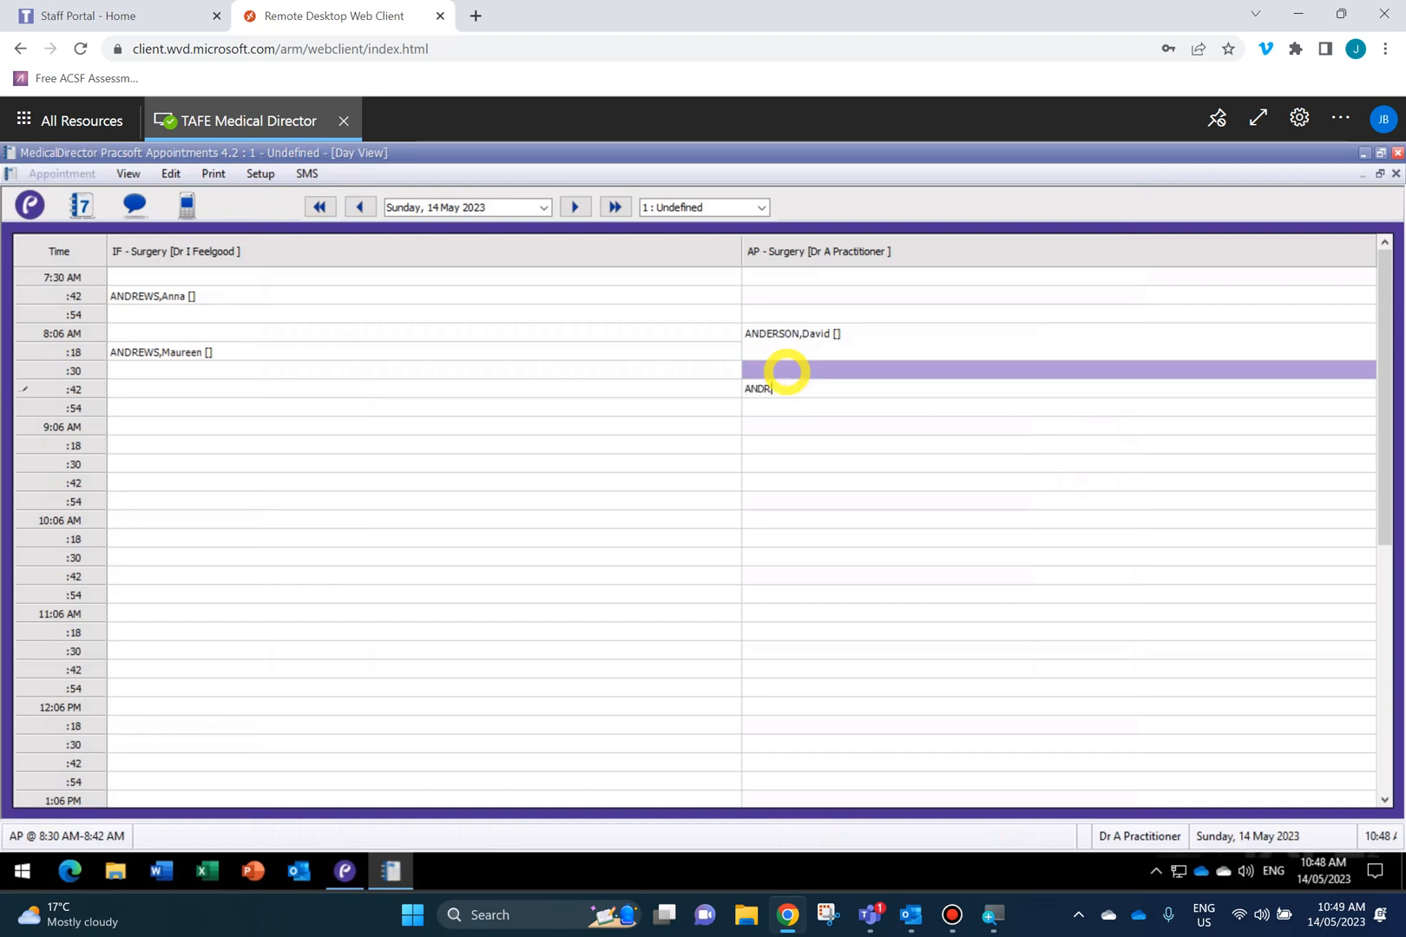
{"action": "type", "text": "EWS"}
{"action": "key", "text": "Return"}
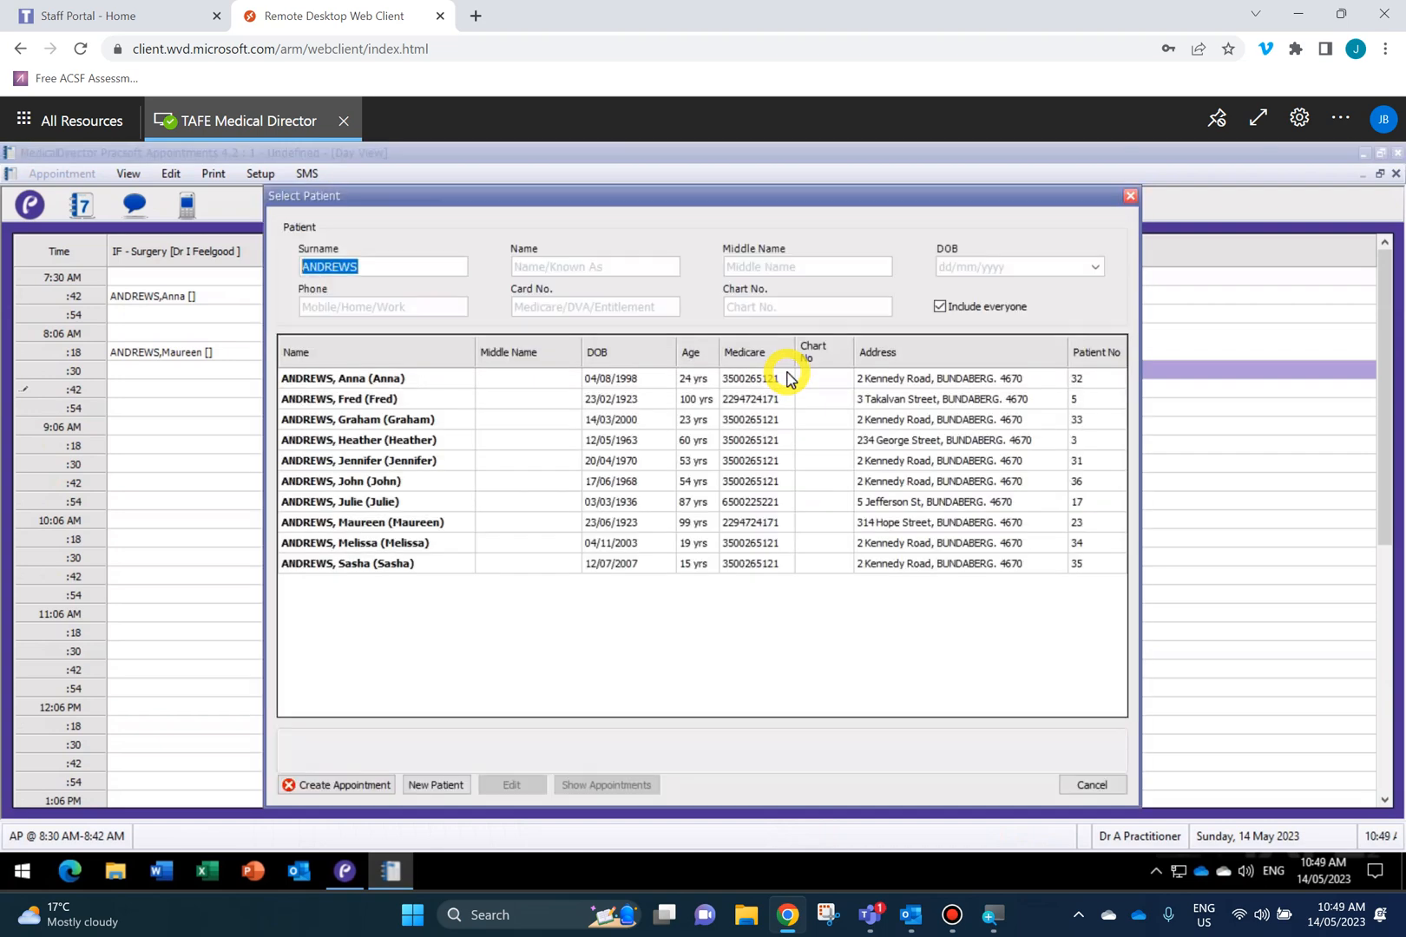
{"action": "left_click", "coordinate": [443, 444]}
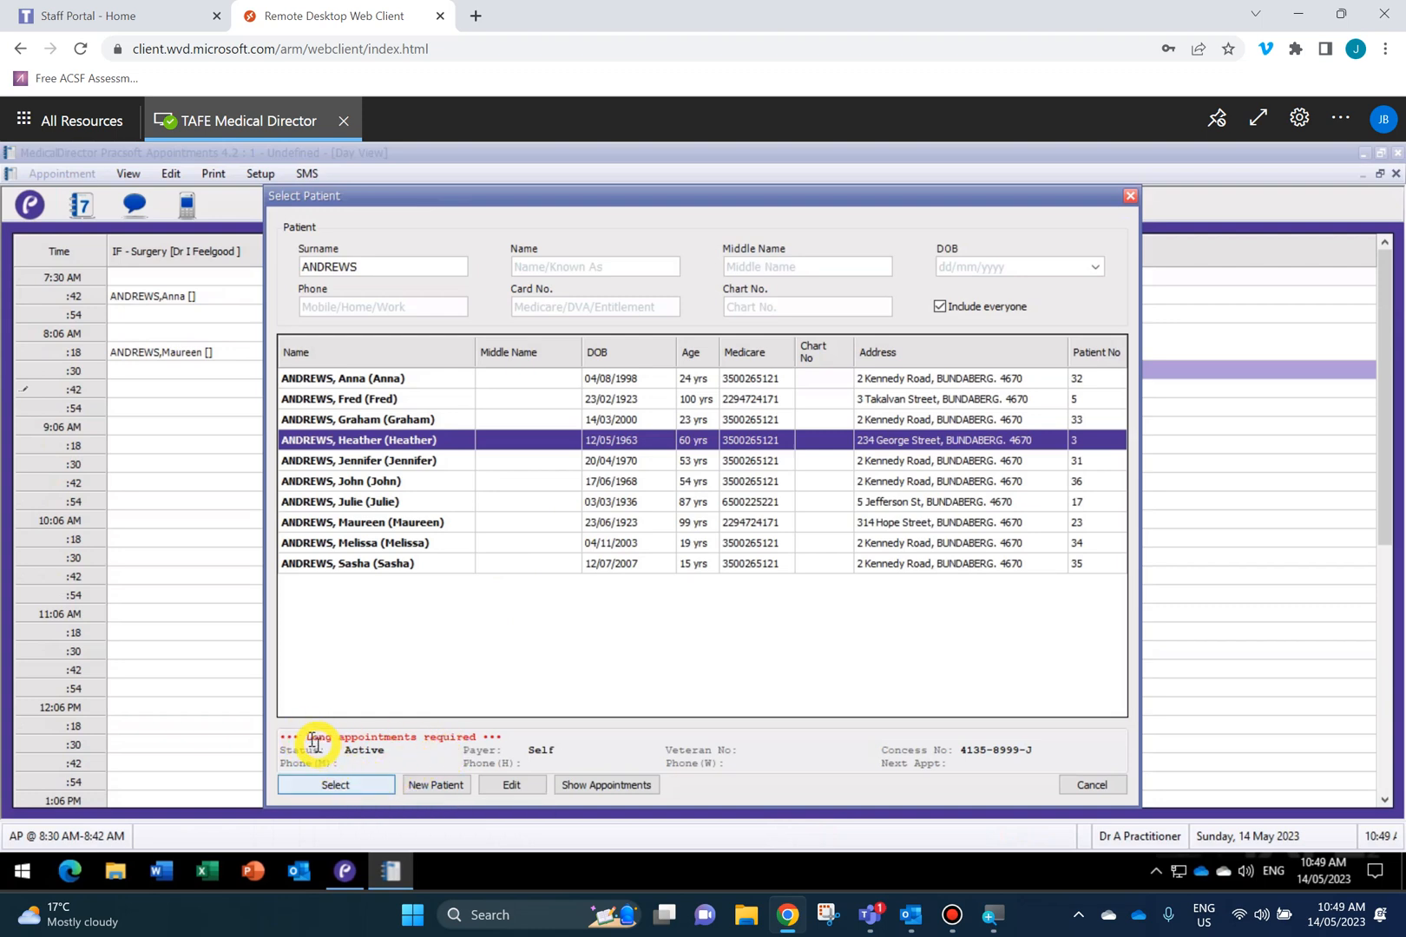
{"action": "left_click", "coordinate": [363, 786]}
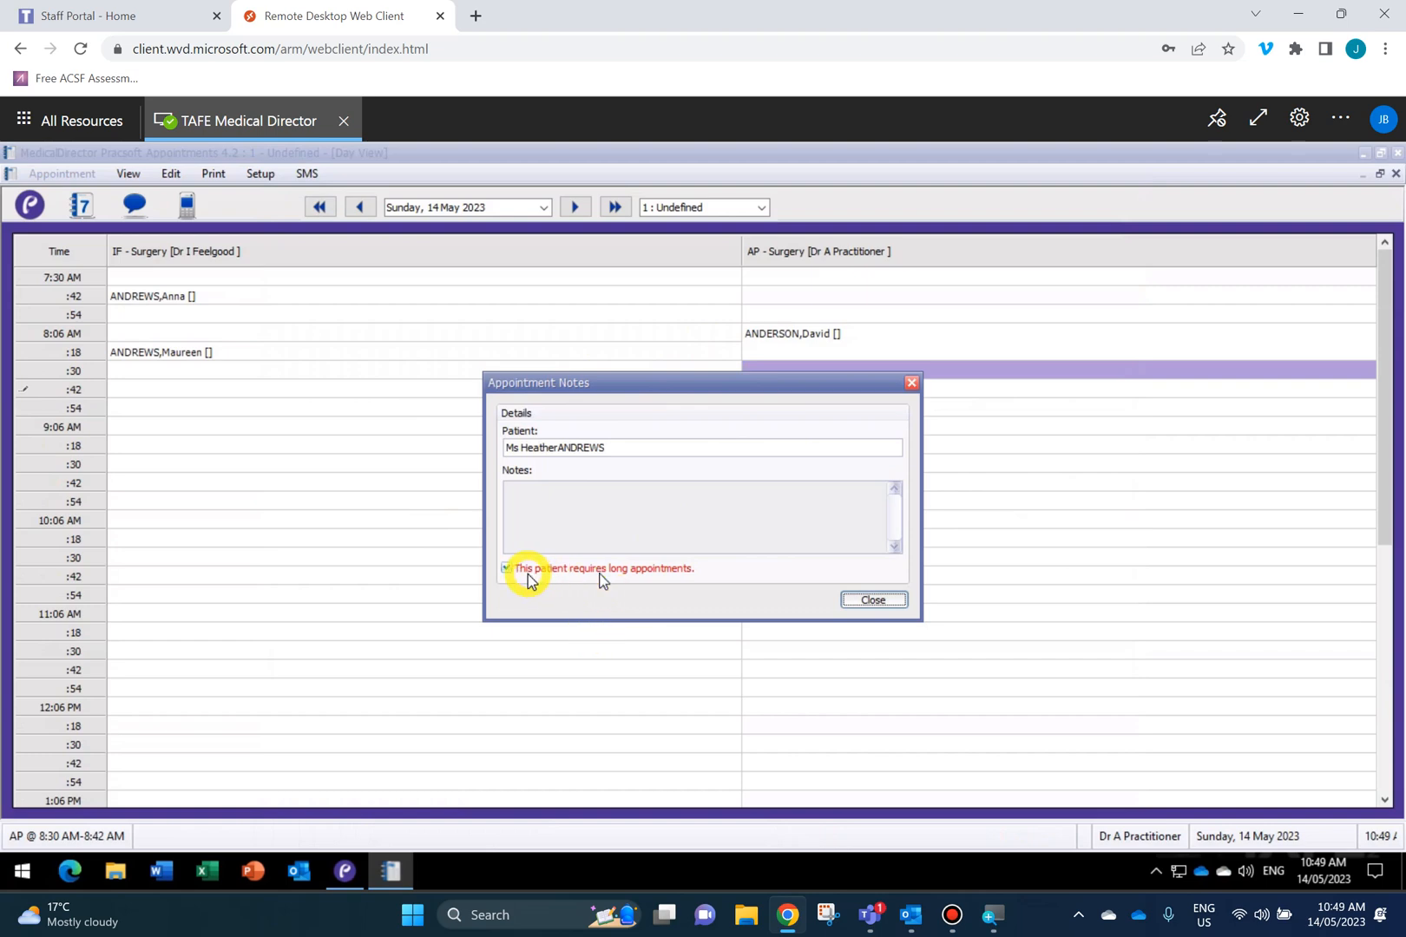
{"action": "left_click", "coordinate": [590, 497]}
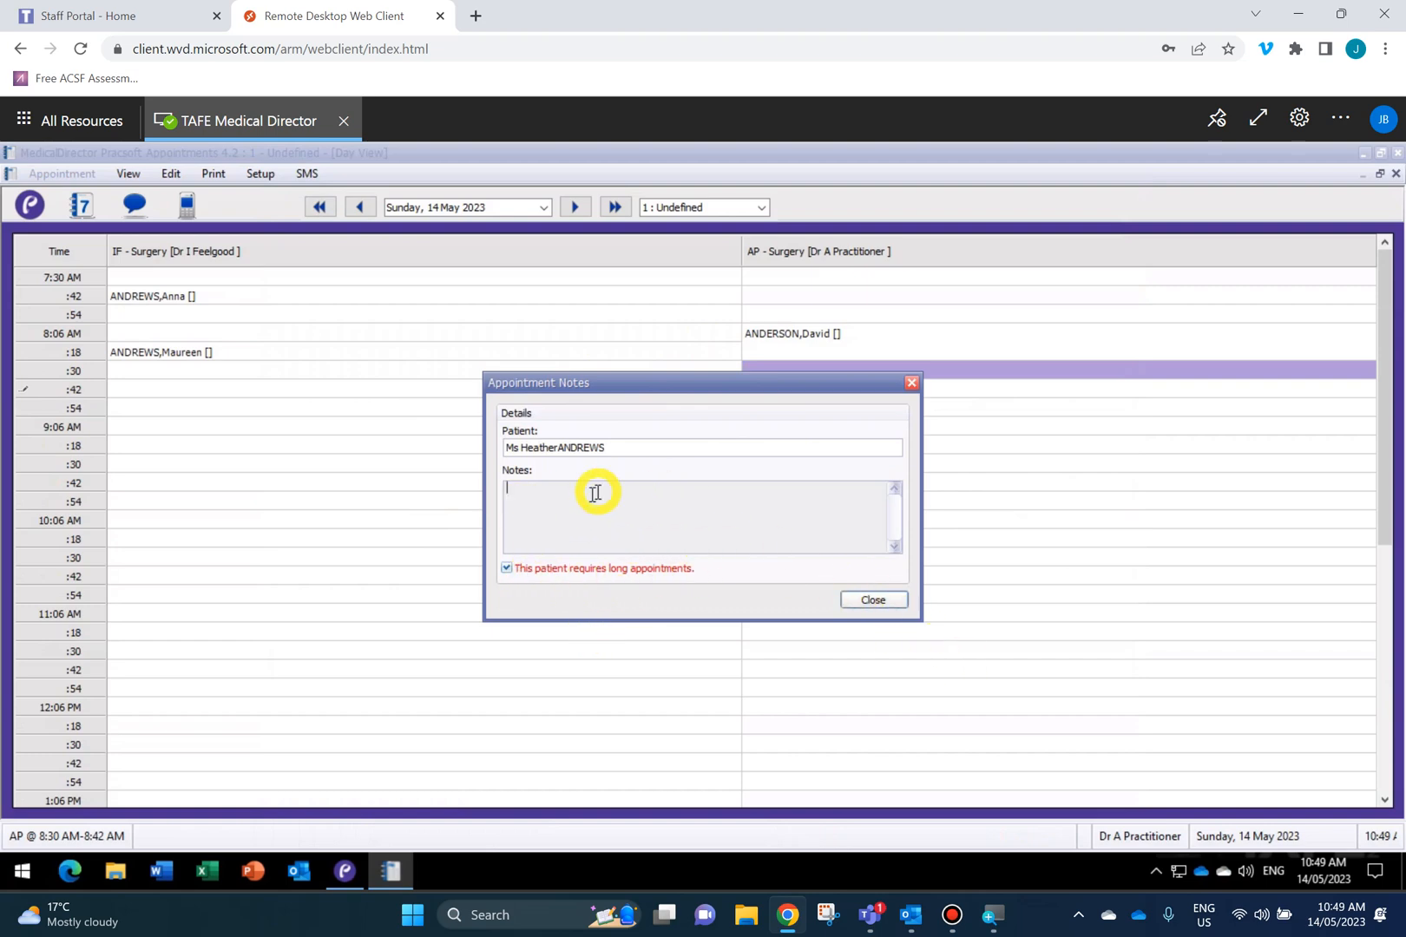
{"action": "left_click", "coordinate": [872, 601]}
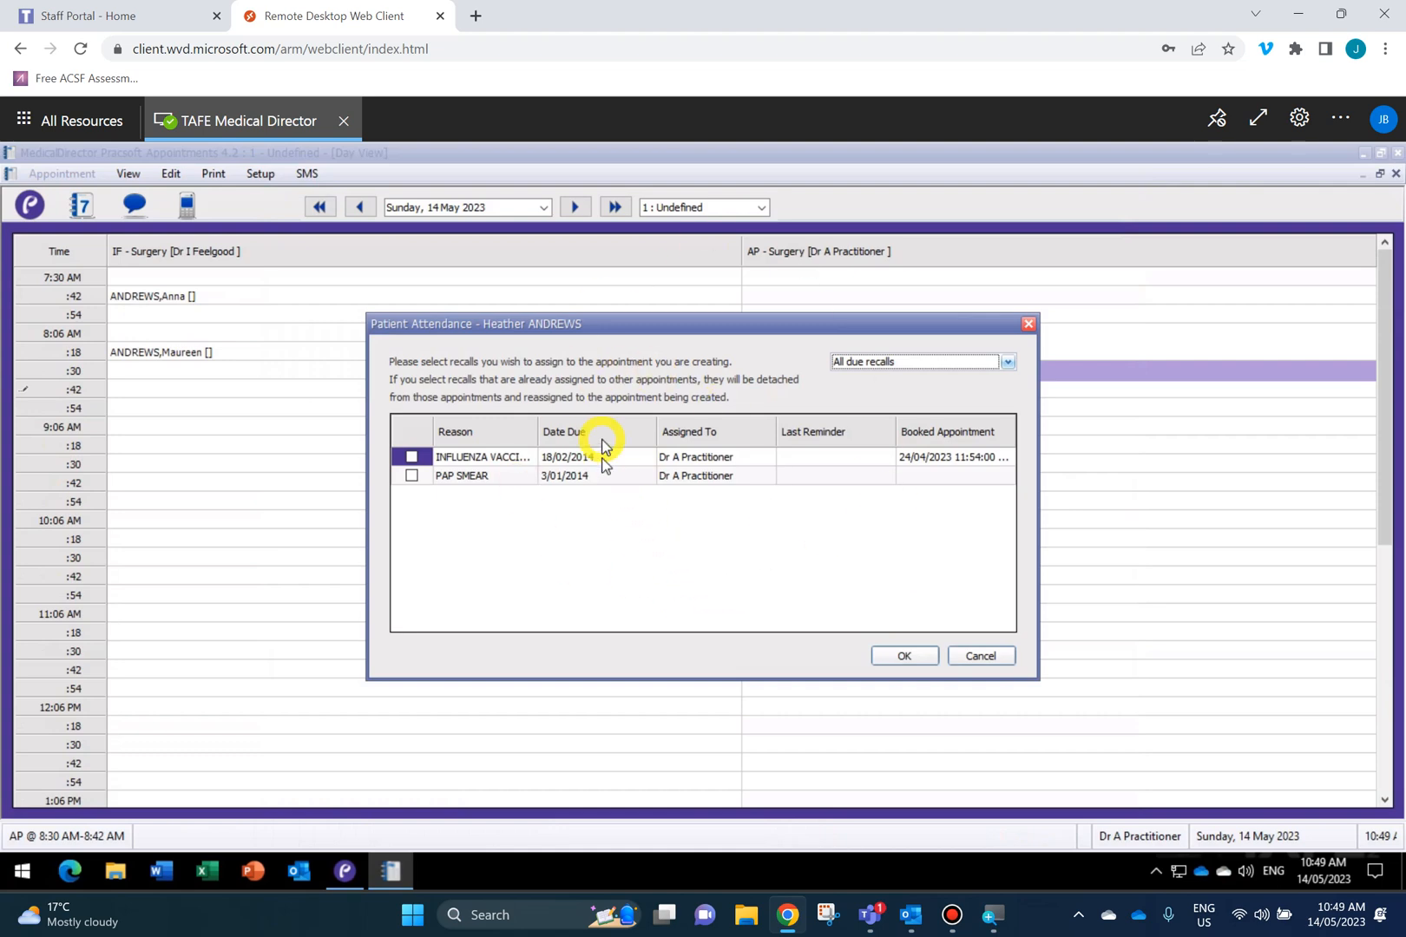
{"action": "left_click", "coordinate": [901, 656]}
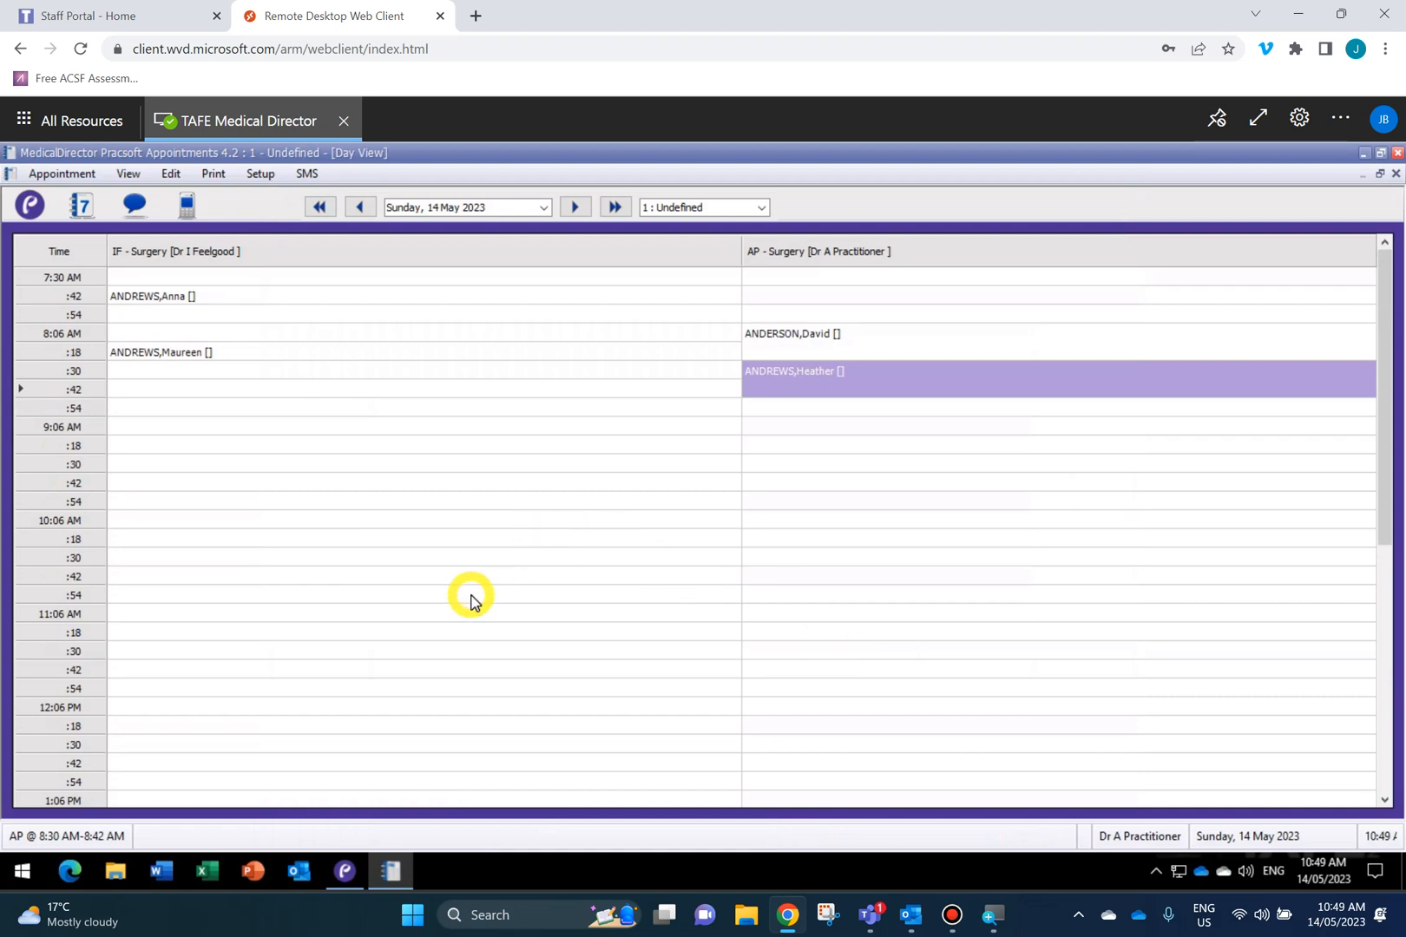
{"action": "left_click", "coordinate": [133, 652]}
Book a patient surnamed ROSE into the IF 11:30 AM slot.
{"action": "type", "text": "ROSE"}
{"action": "key", "text": "Return"}
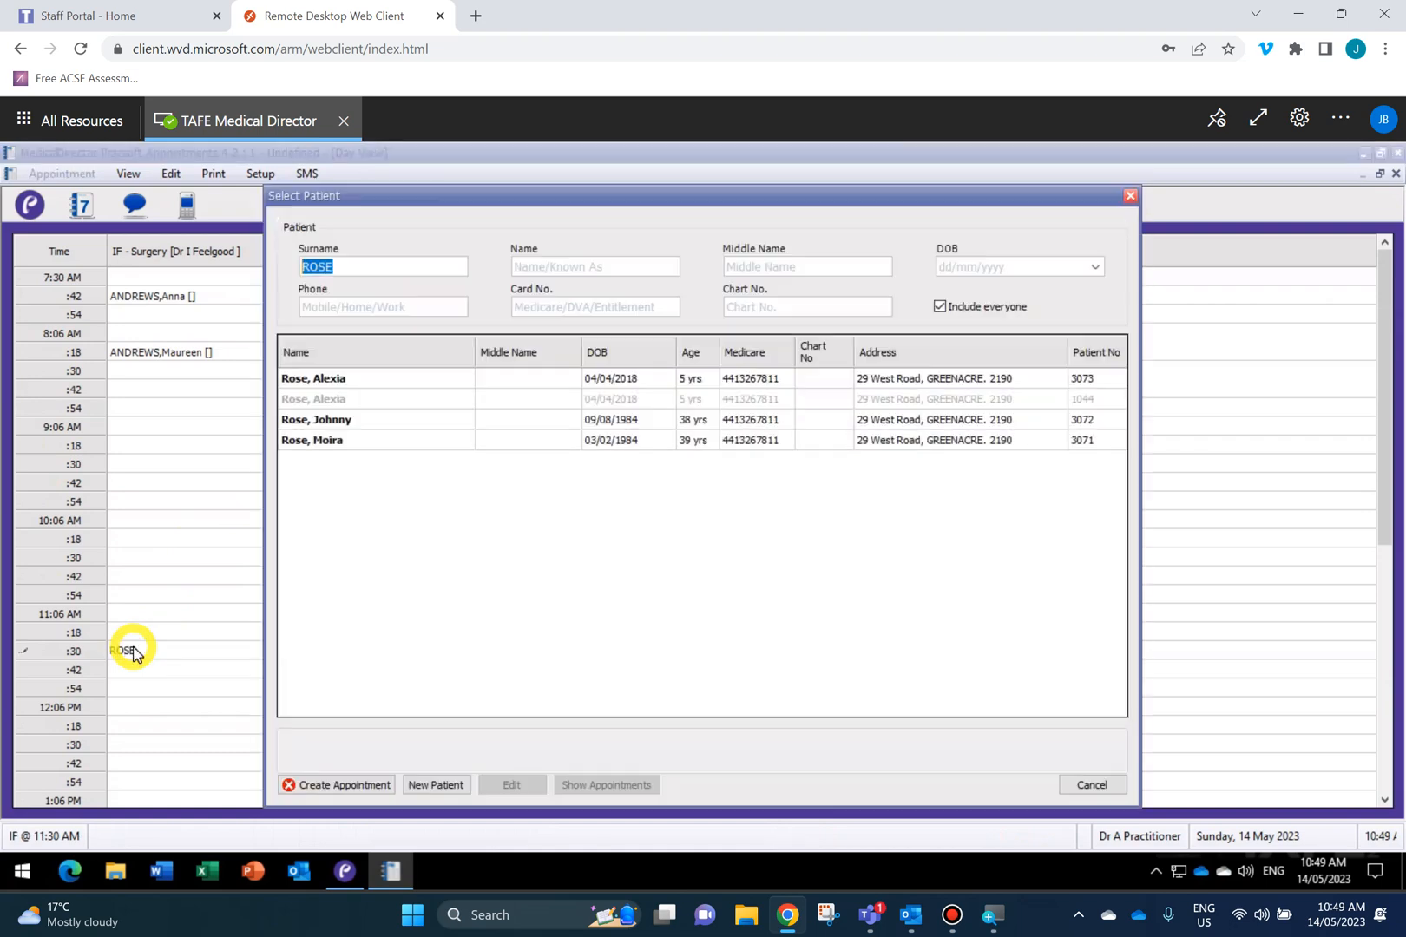
{"action": "left_click", "coordinate": [317, 420]}
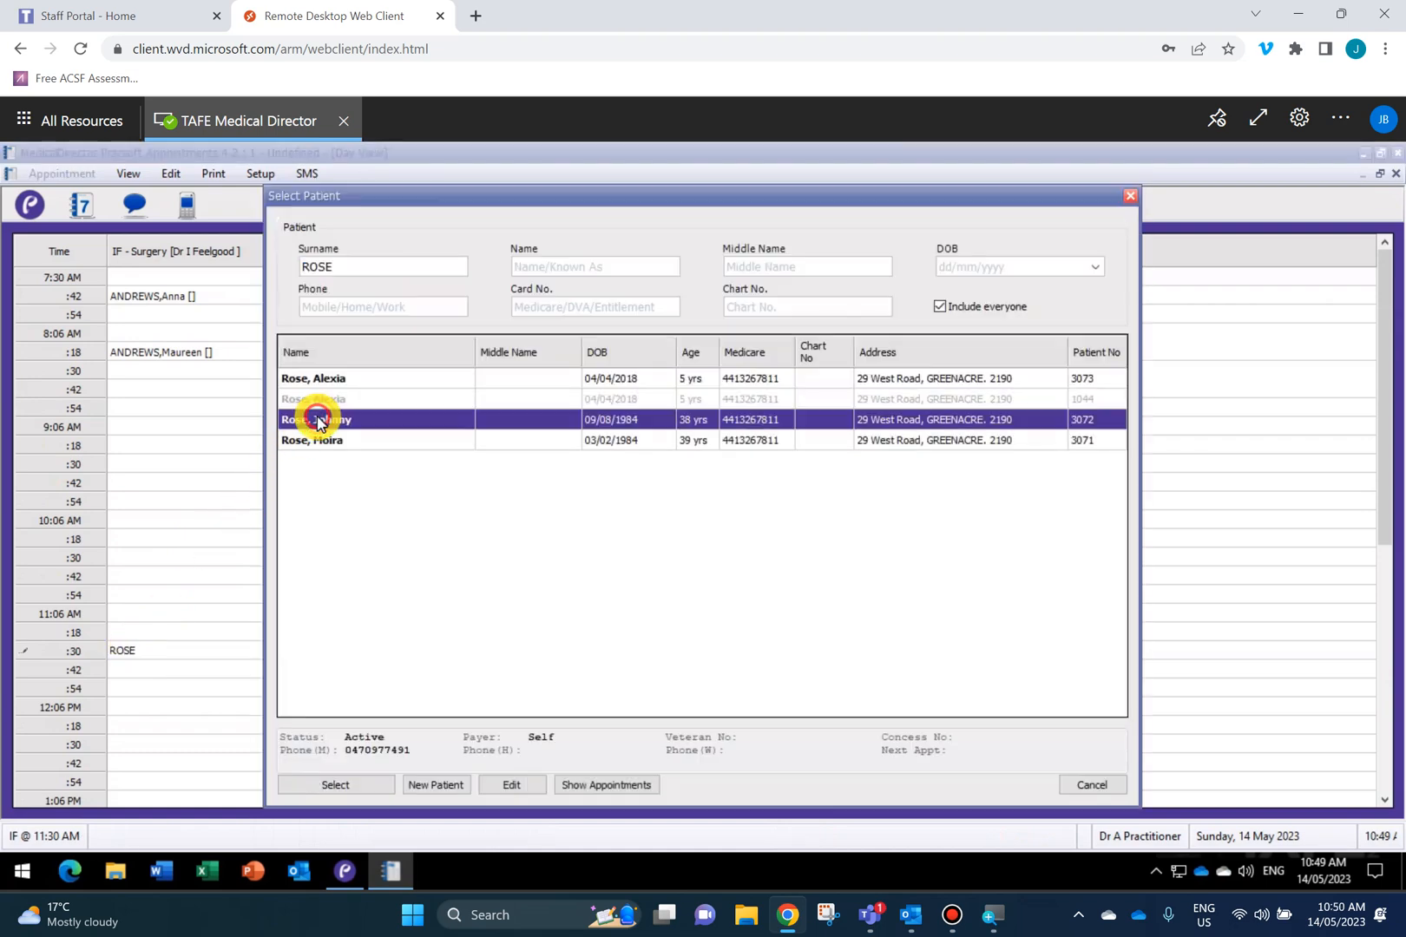
{"action": "left_click", "coordinate": [357, 789]}
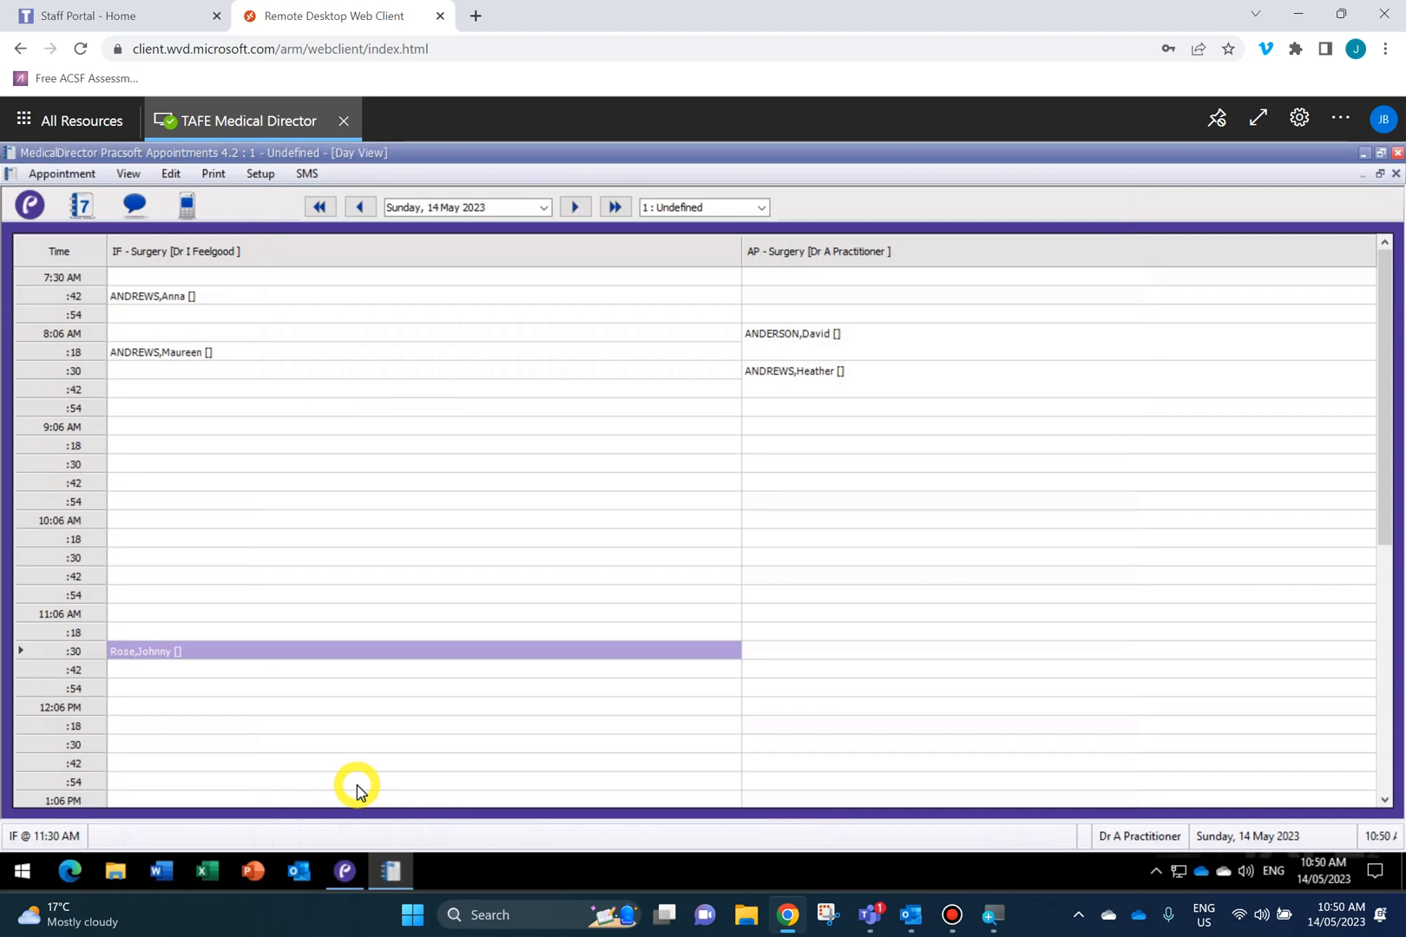
{"action": "left_click", "coordinate": [198, 683]}
{"action": "left_click", "coordinate": [183, 671]}
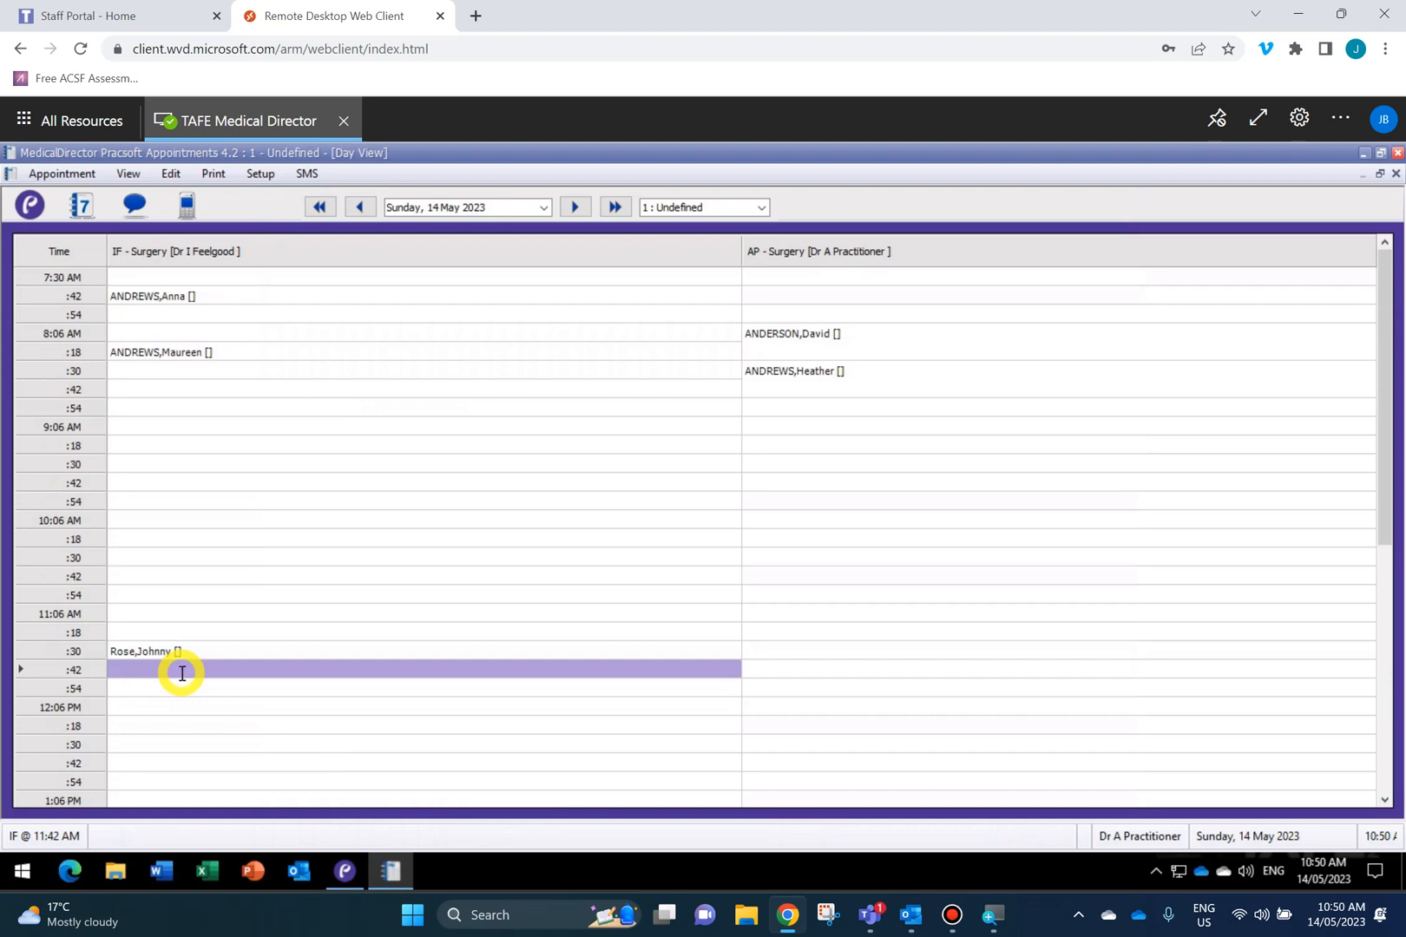
{"action": "type", "text": "ROSE"}
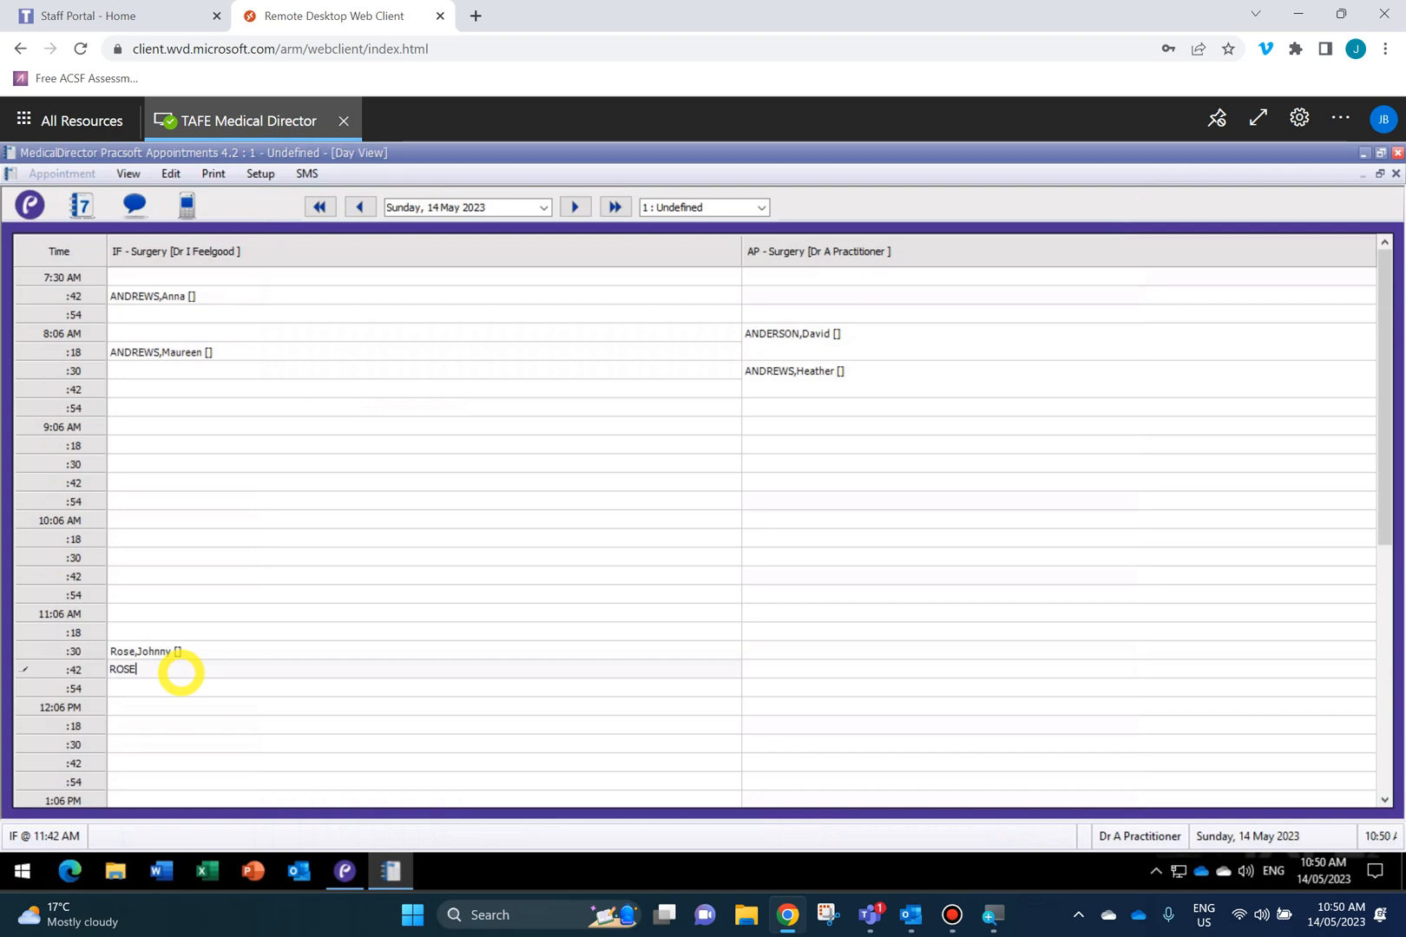
{"action": "type", "text": ", A"}
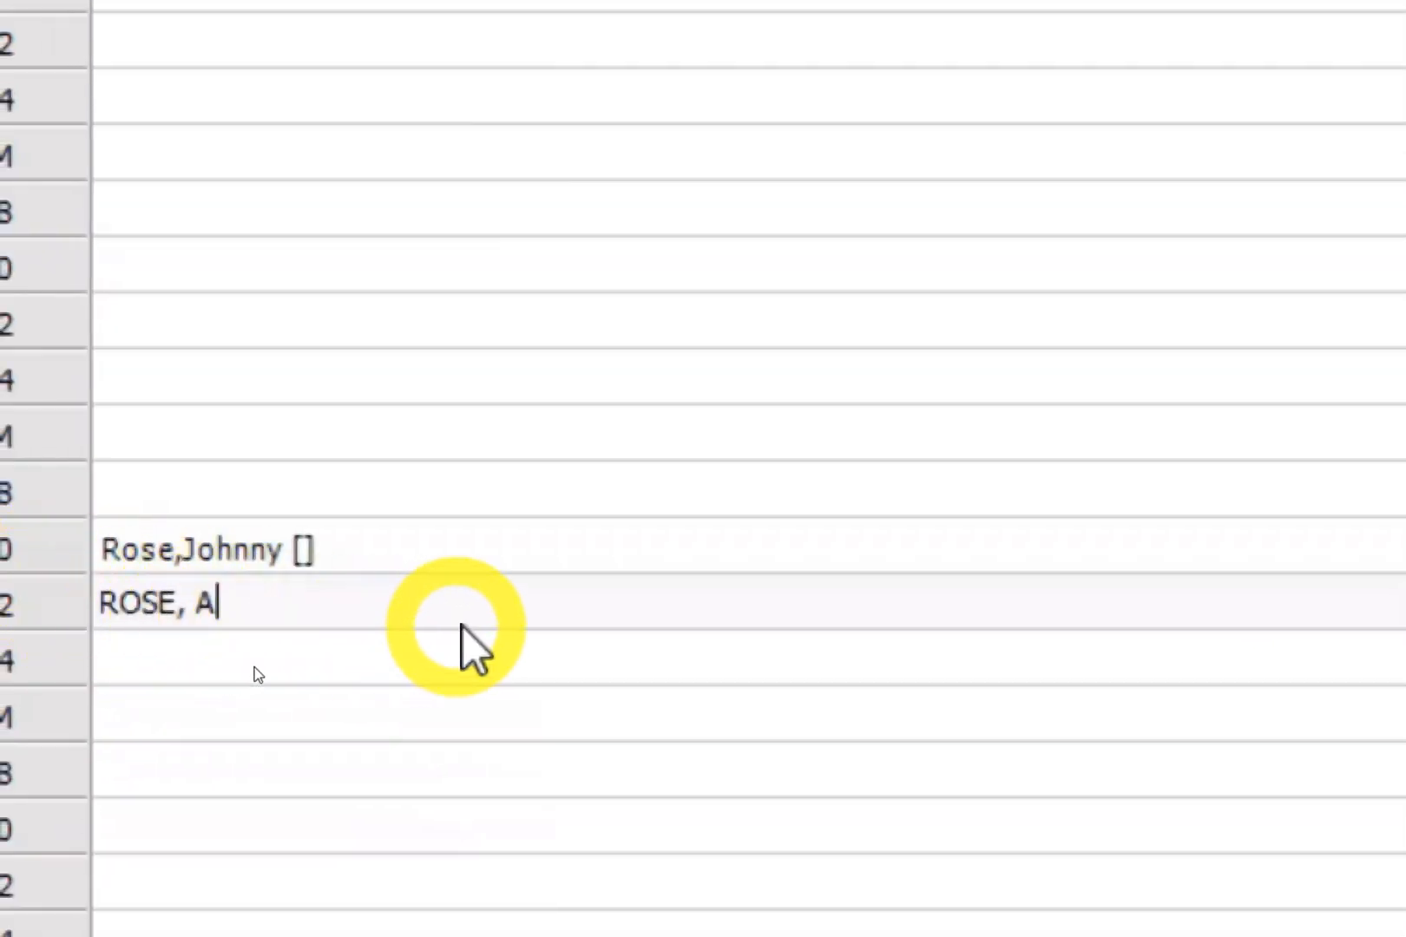
{"action": "key", "text": "Return"}
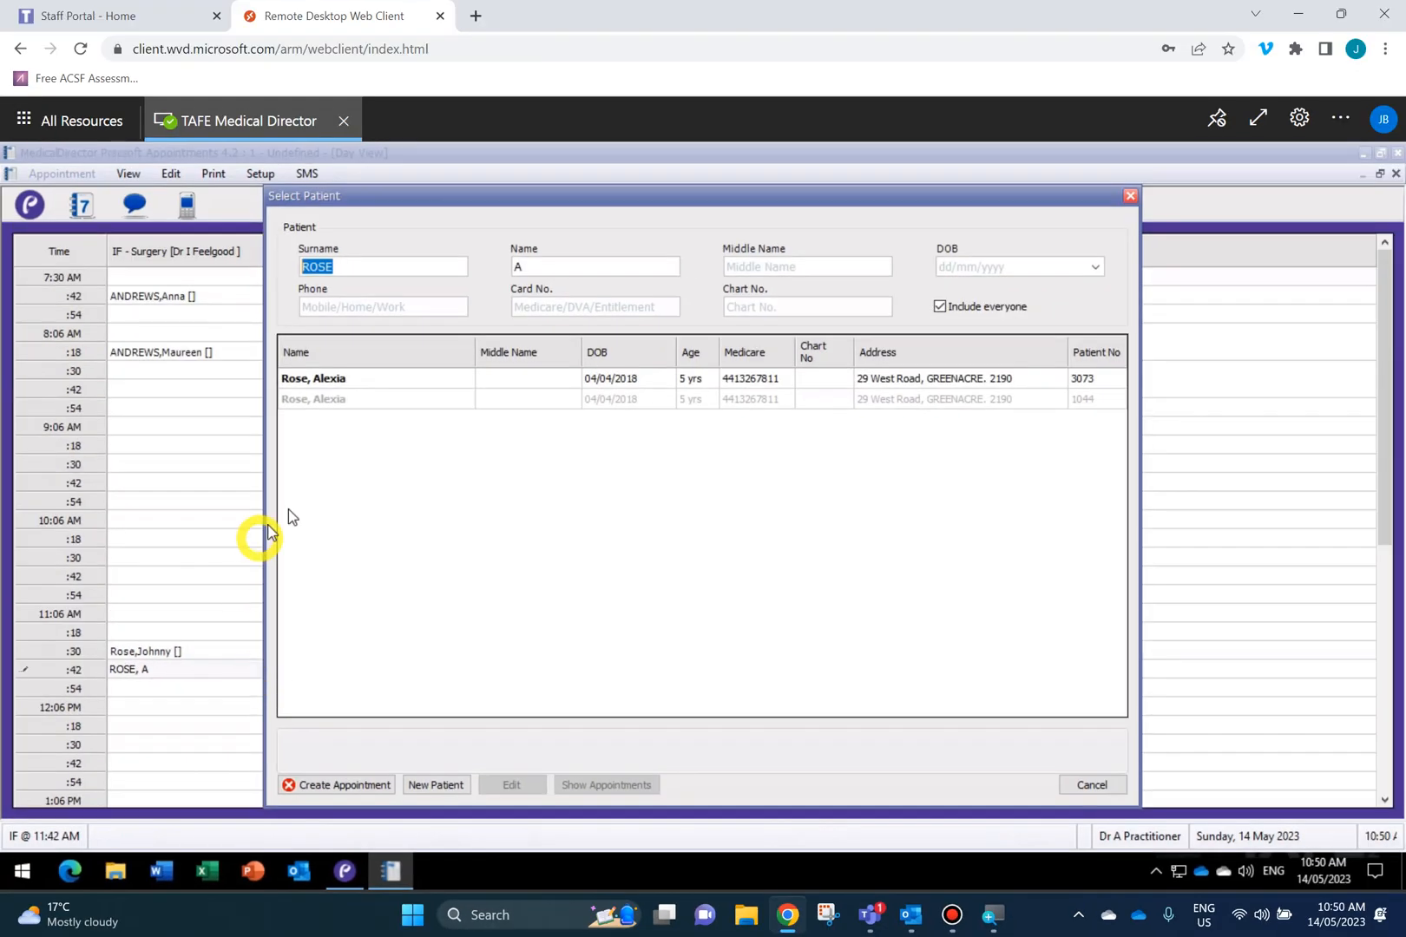
{"action": "left_click", "coordinate": [330, 378]}
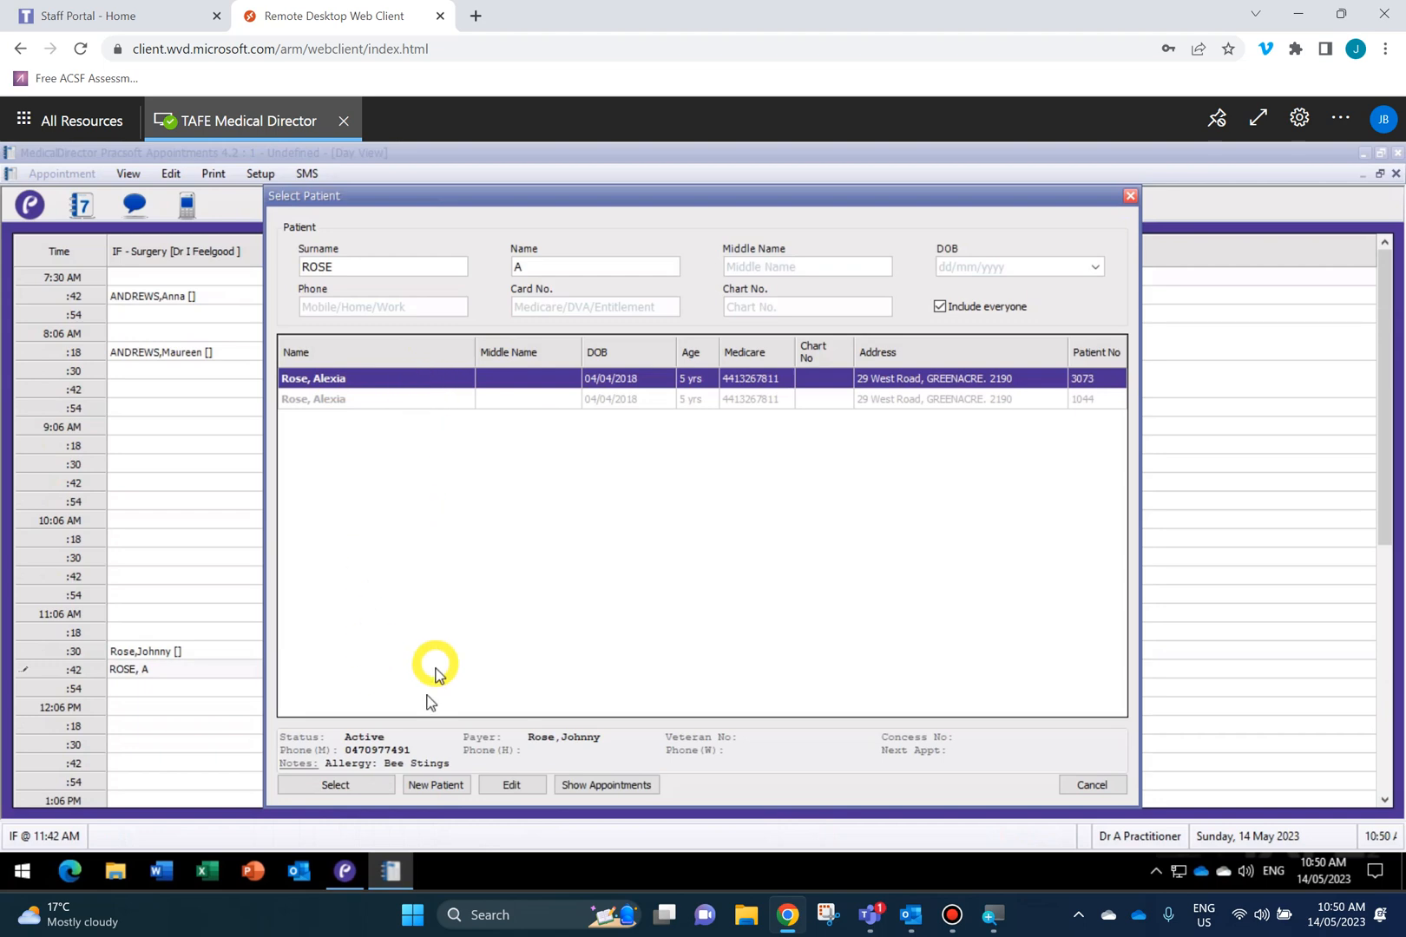
{"action": "left_click", "coordinate": [340, 787]}
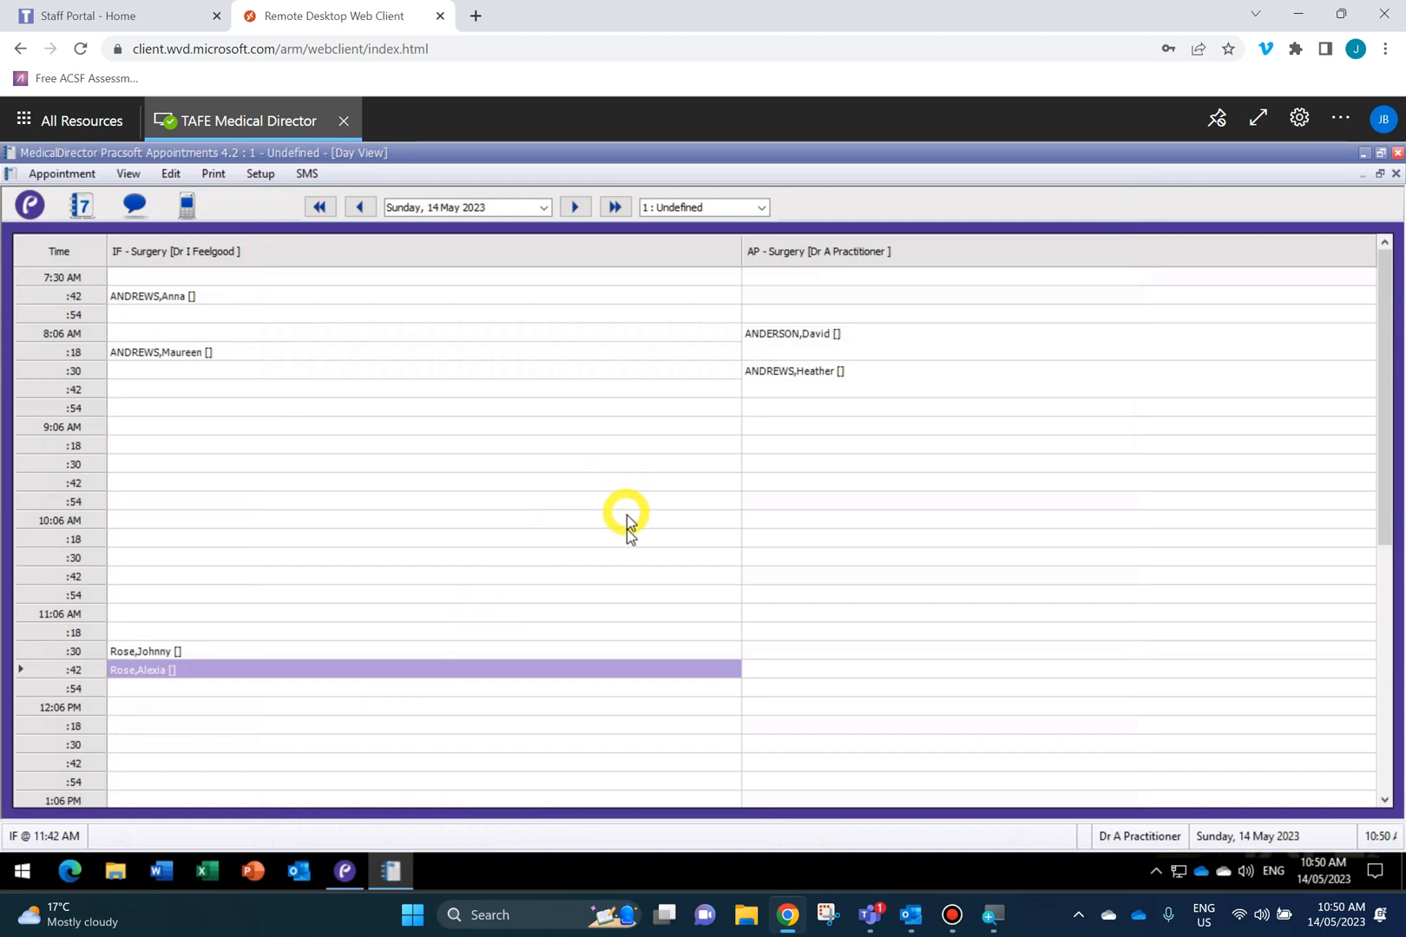
{"action": "right_click", "coordinate": [769, 540]}
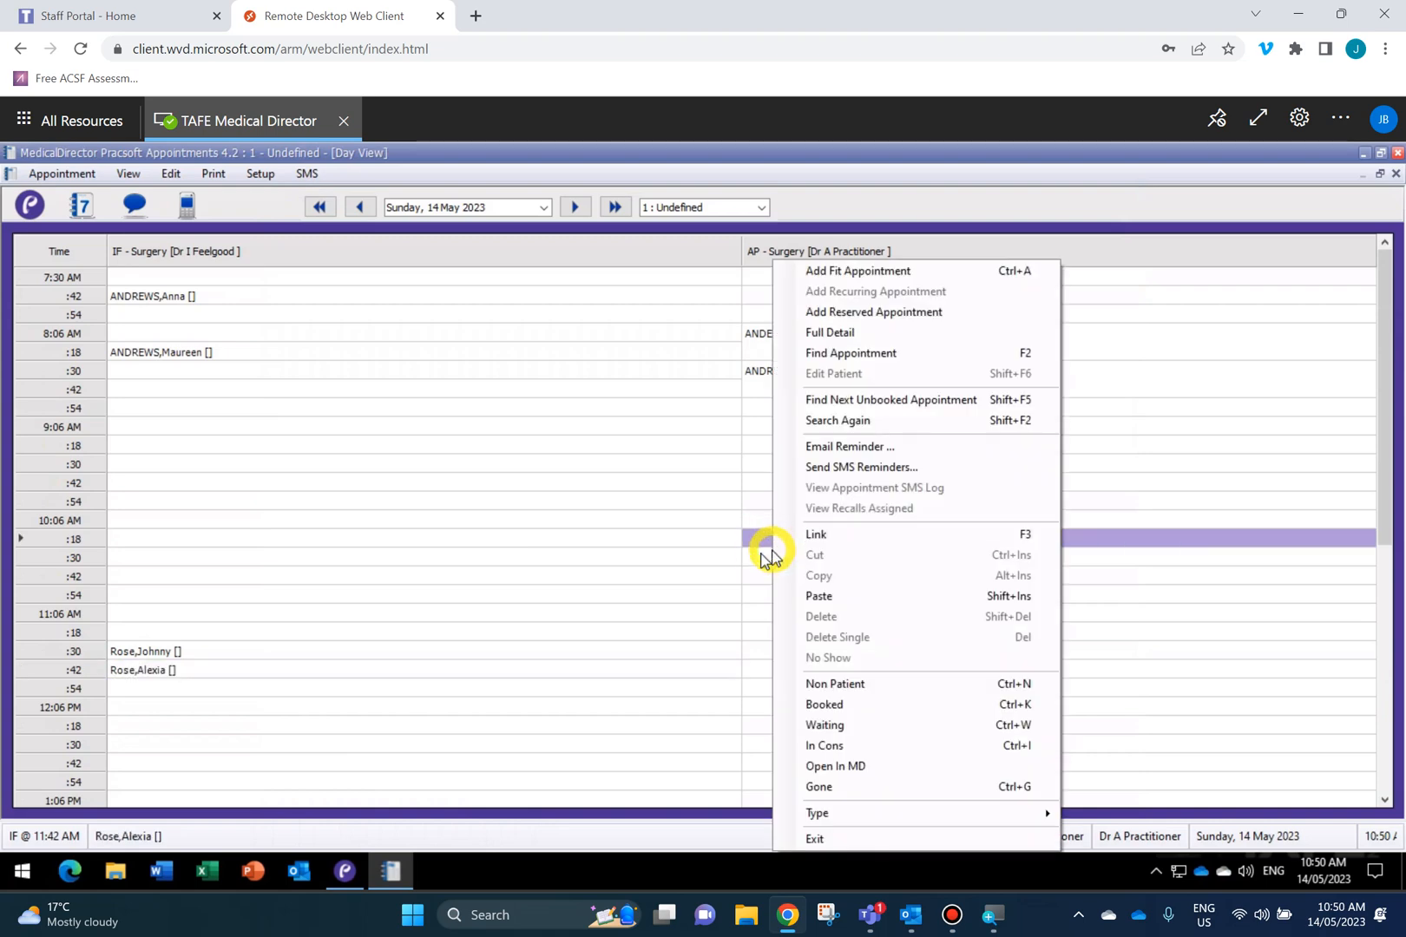
Book the first MALIKI patient into the AP 10:30 AM slot.
{"action": "left_click", "coordinate": [750, 558]}
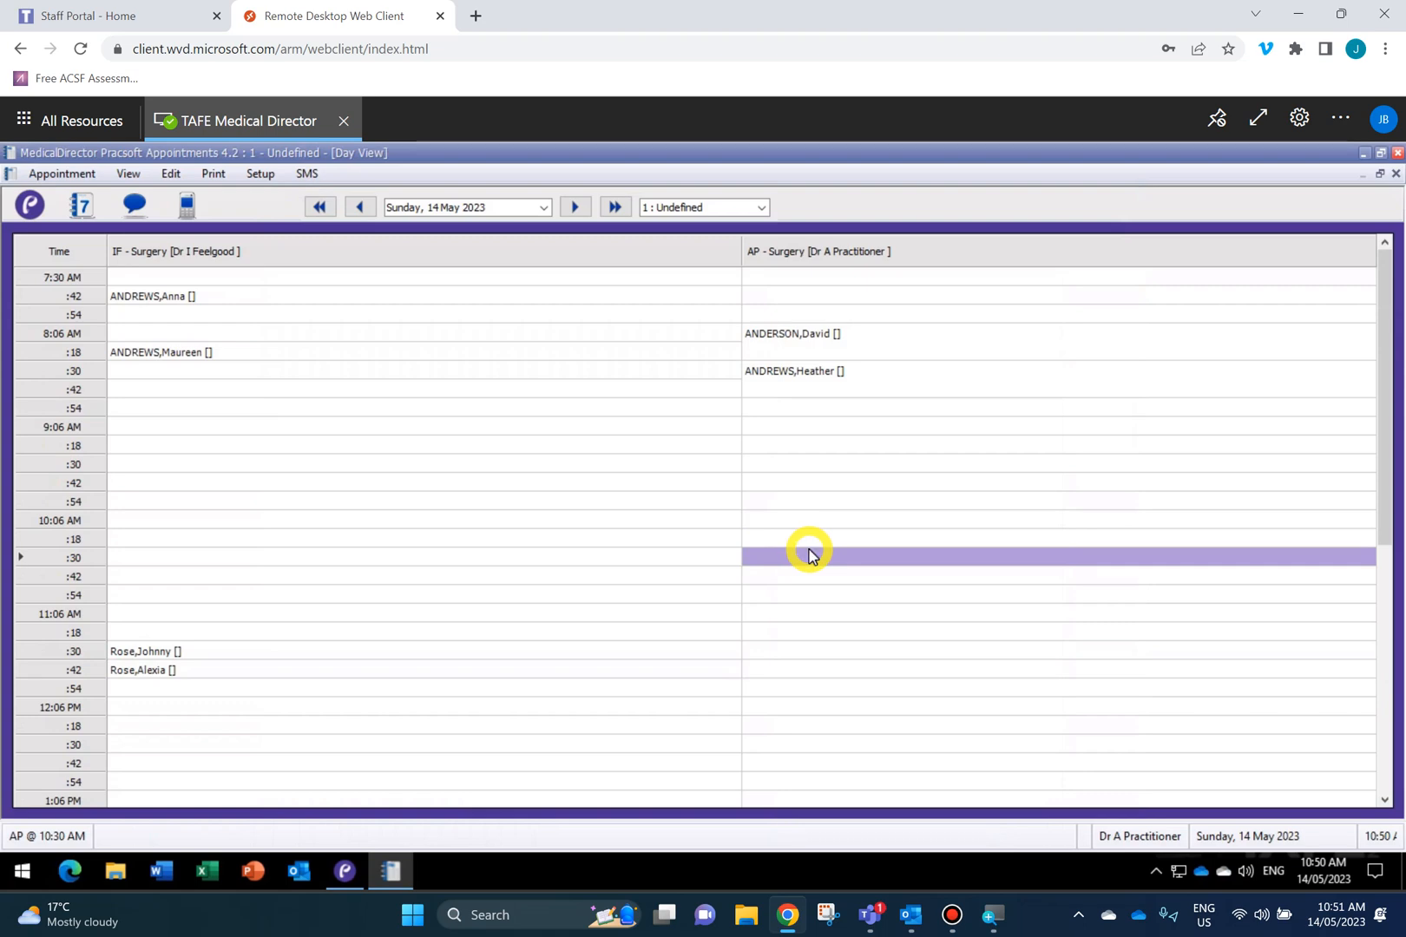
{"action": "type", "text": "MA"}
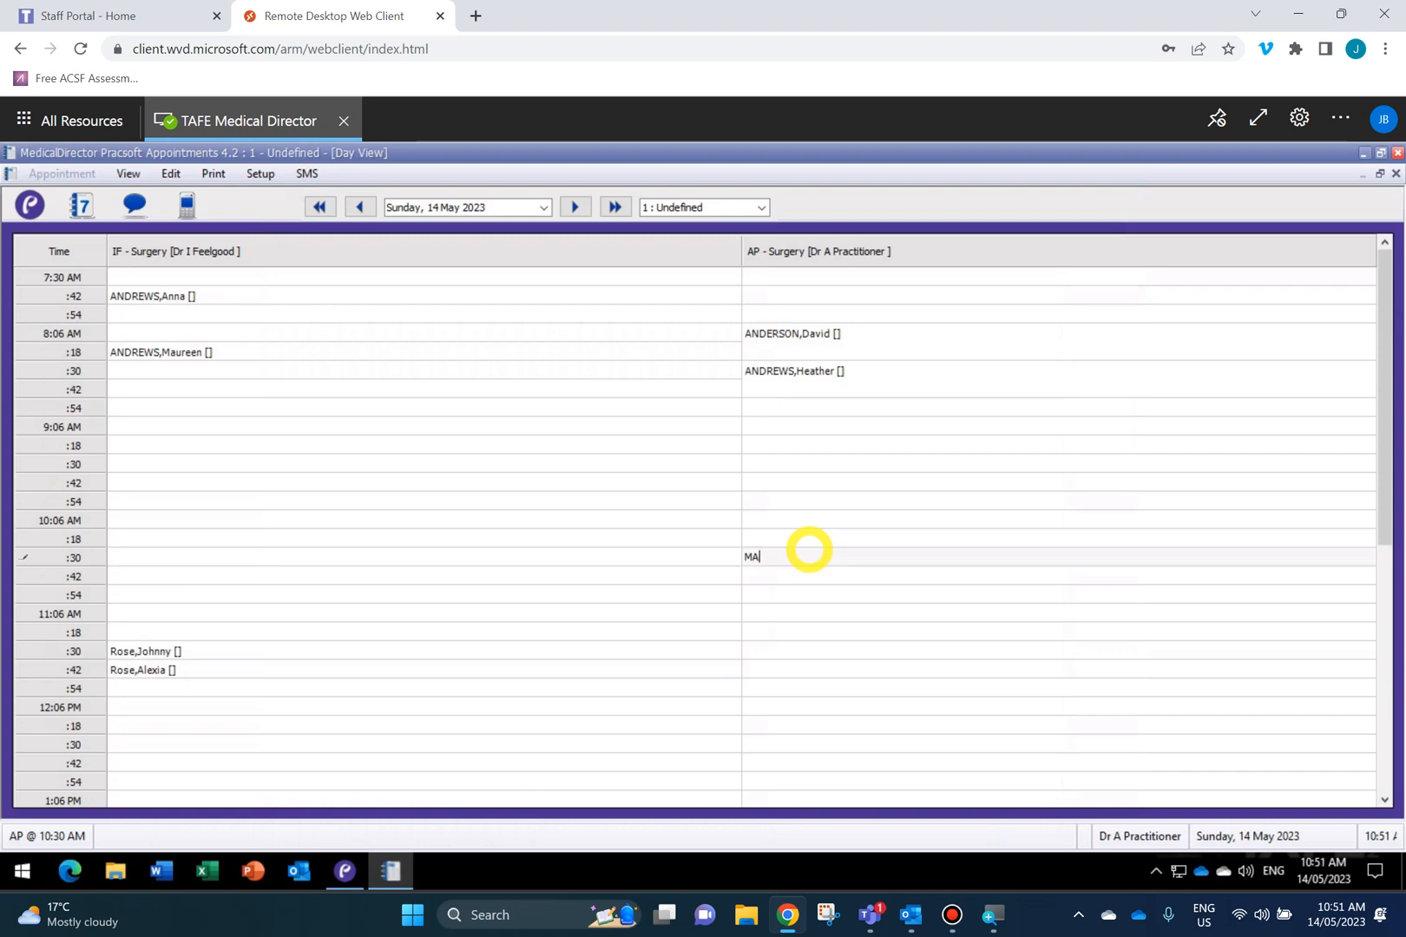
{"action": "type", "text": "LIKI"}
{"action": "key", "text": "Return"}
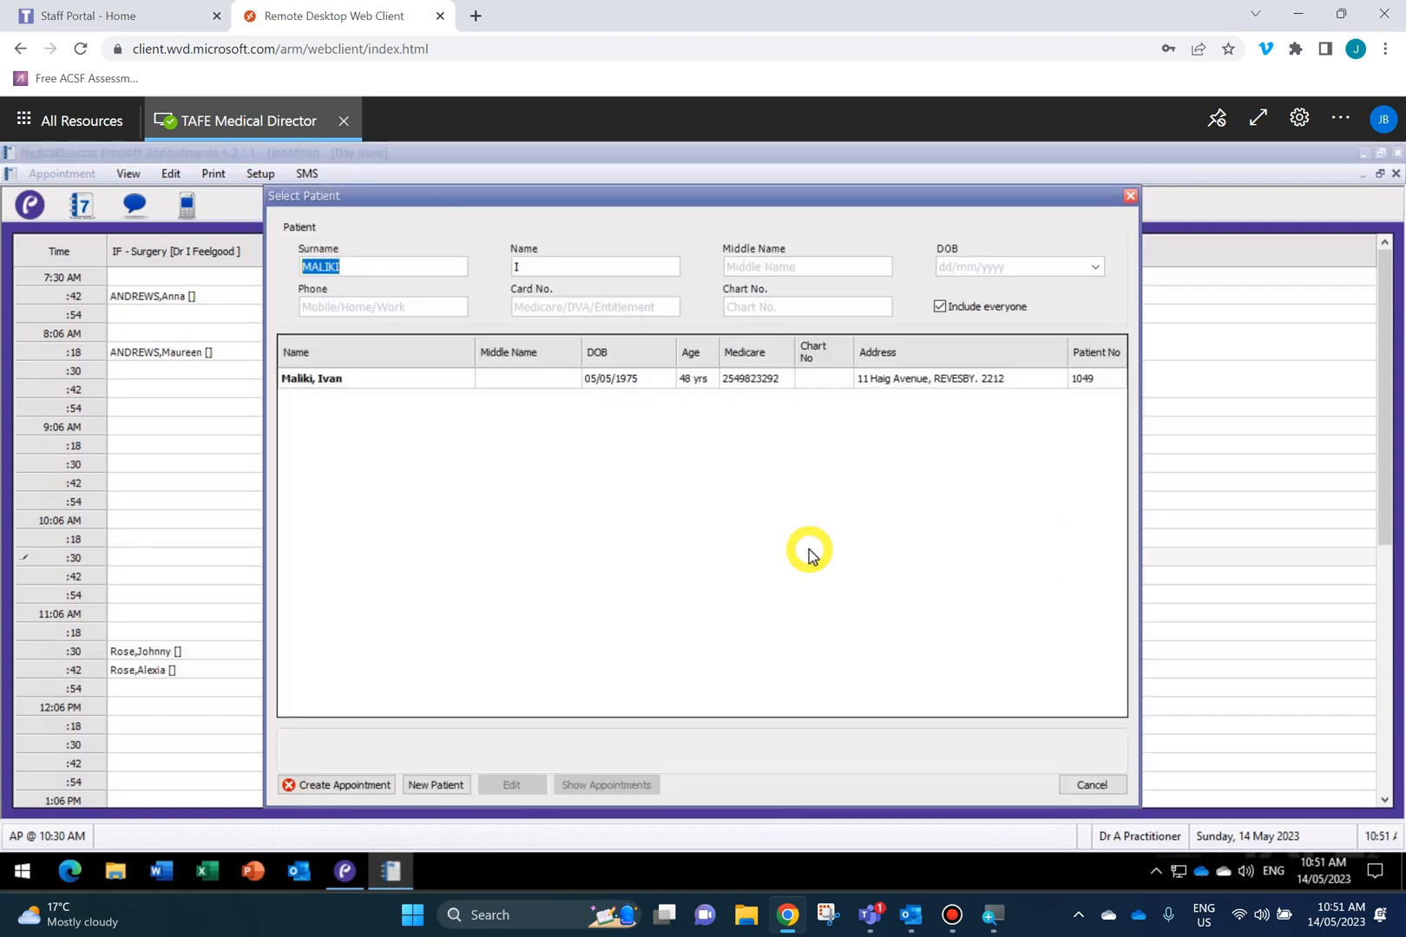
{"action": "left_click", "coordinate": [324, 382]}
{"action": "left_click", "coordinate": [346, 785]}
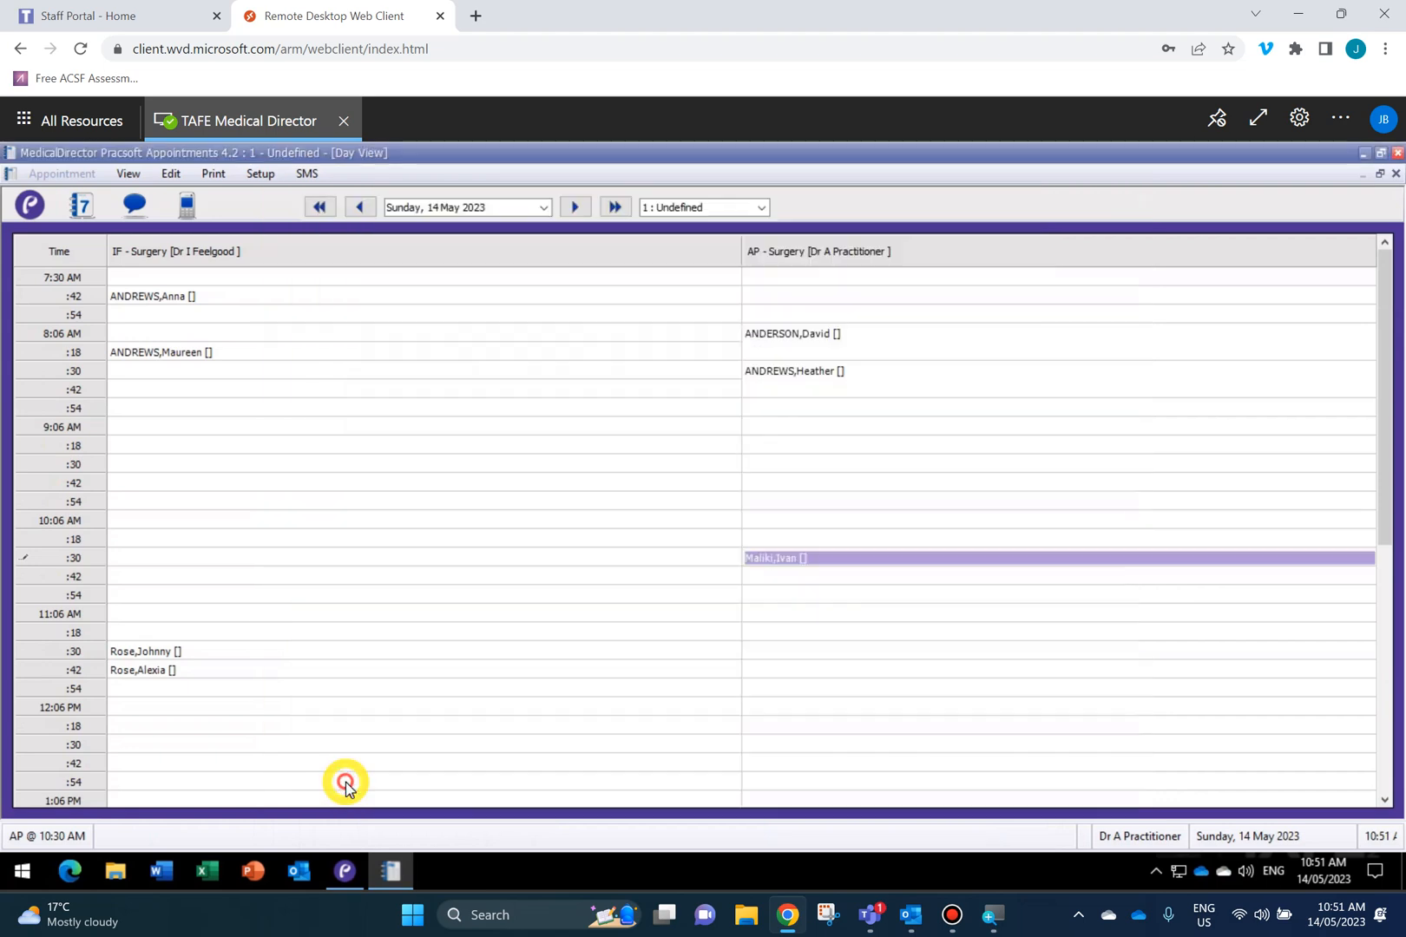
{"action": "left_click", "coordinate": [724, 560]}
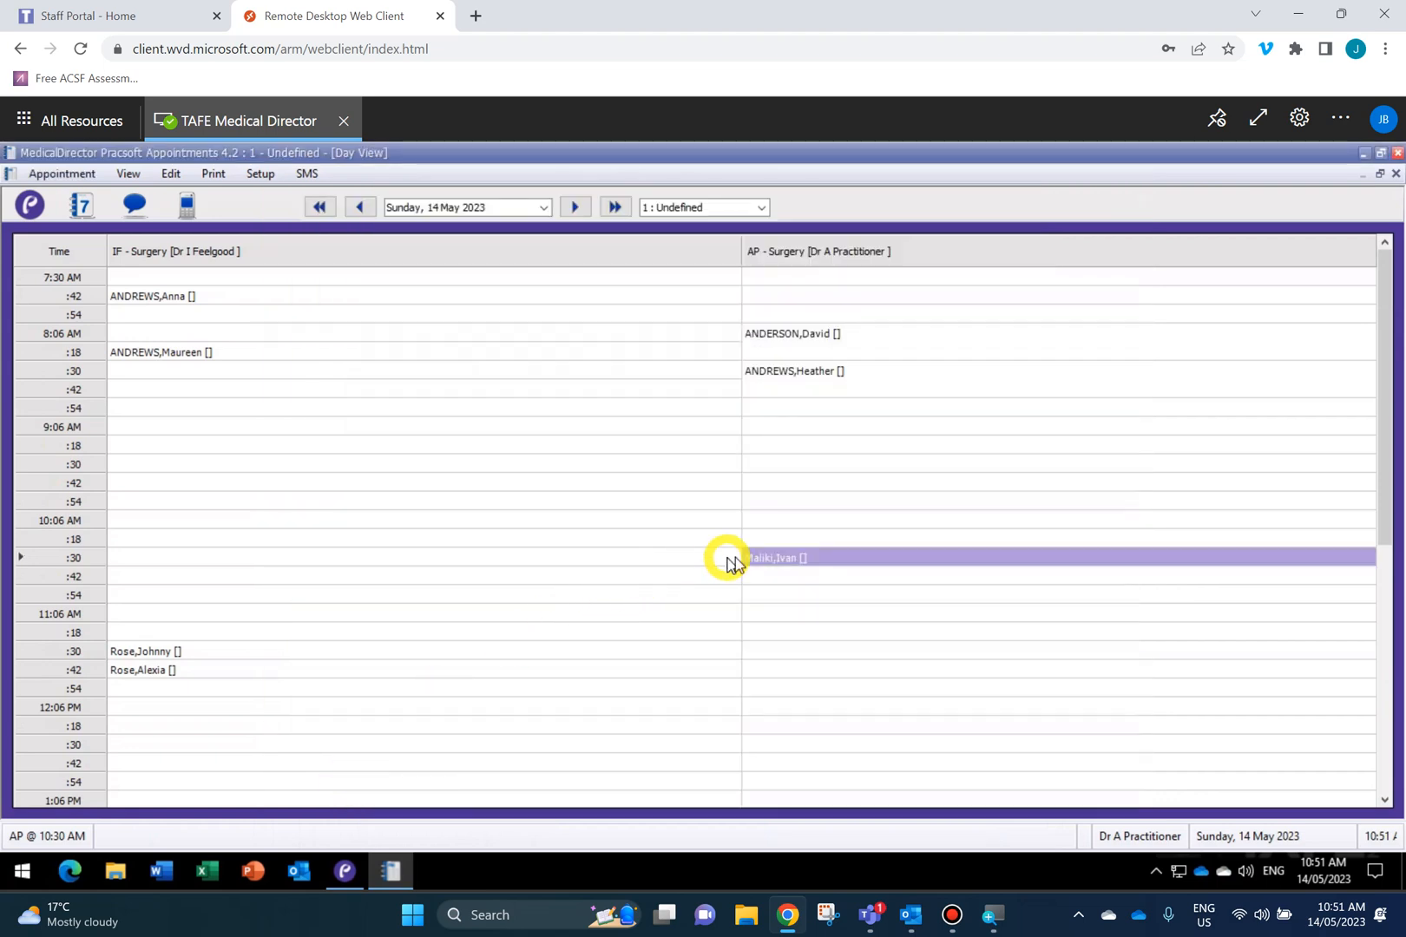
{"action": "left_click", "coordinate": [823, 575]}
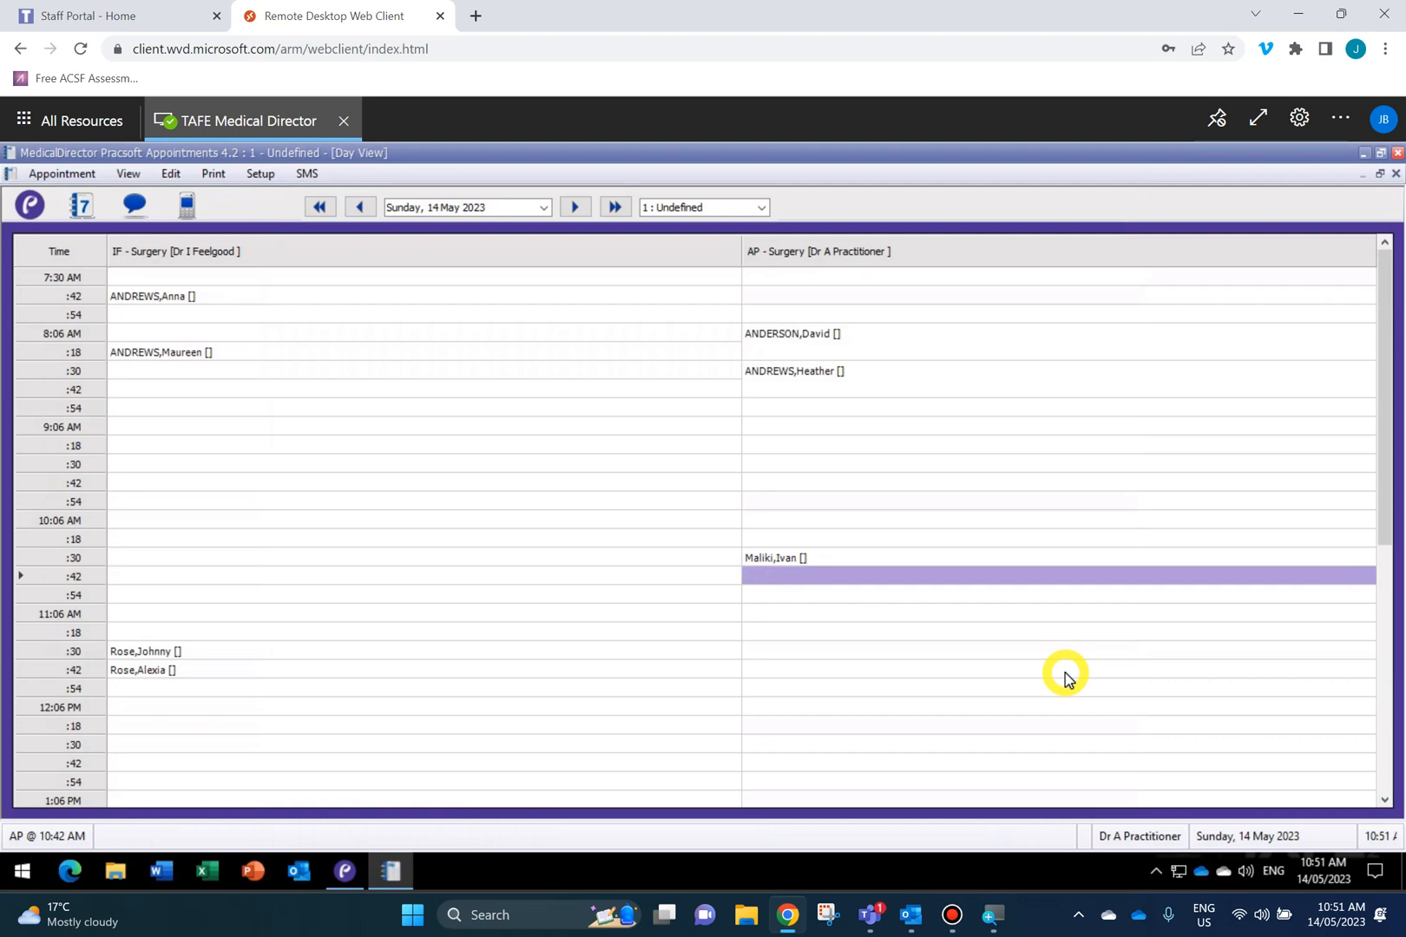
{"action": "type", "text": "MALIKI, K"}
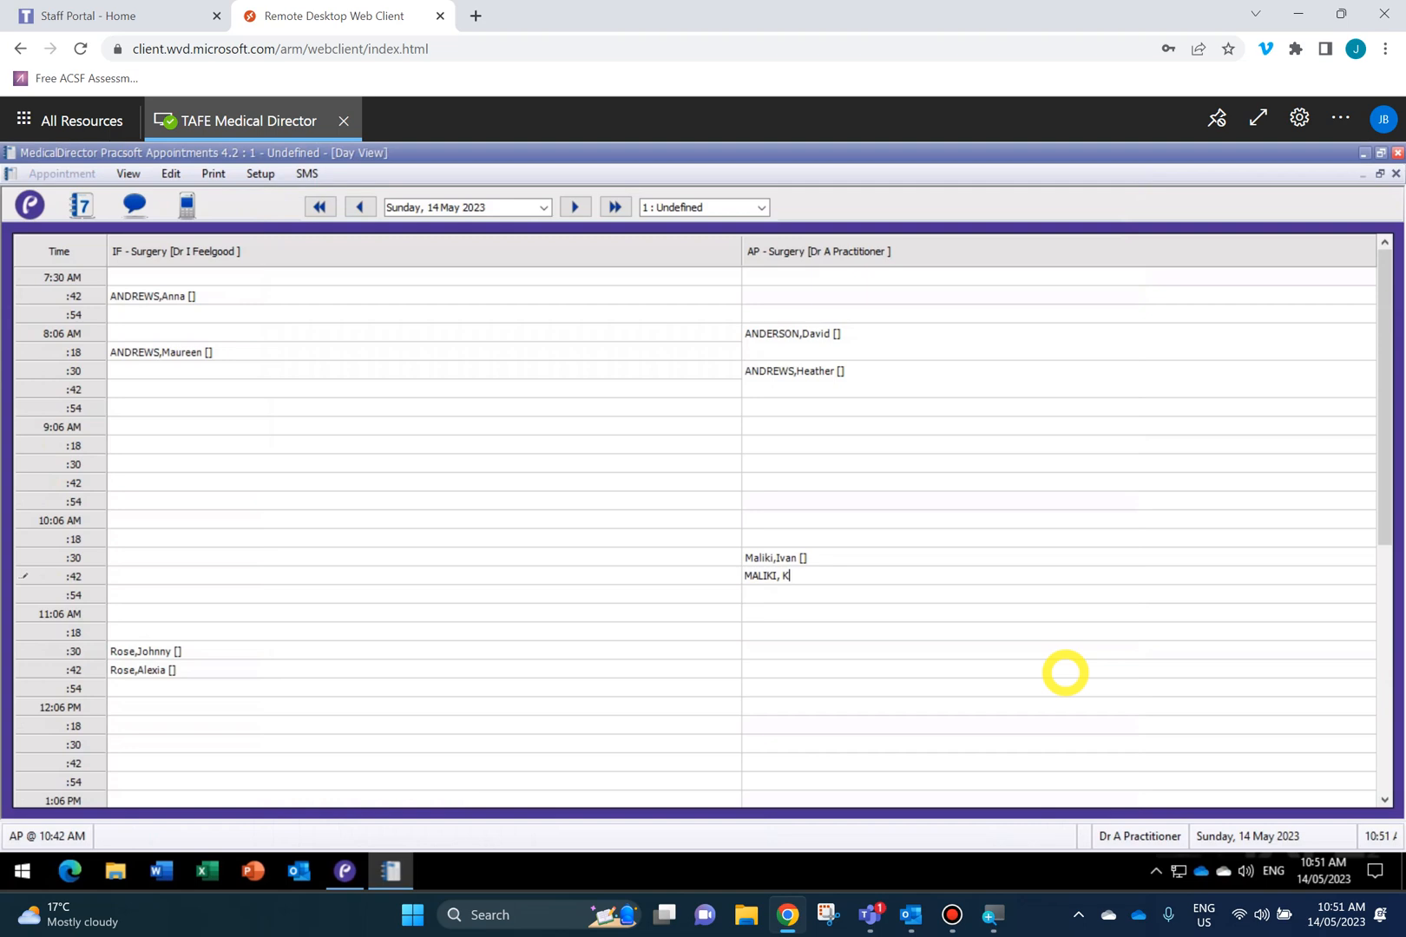
{"action": "key", "text": "Return"}
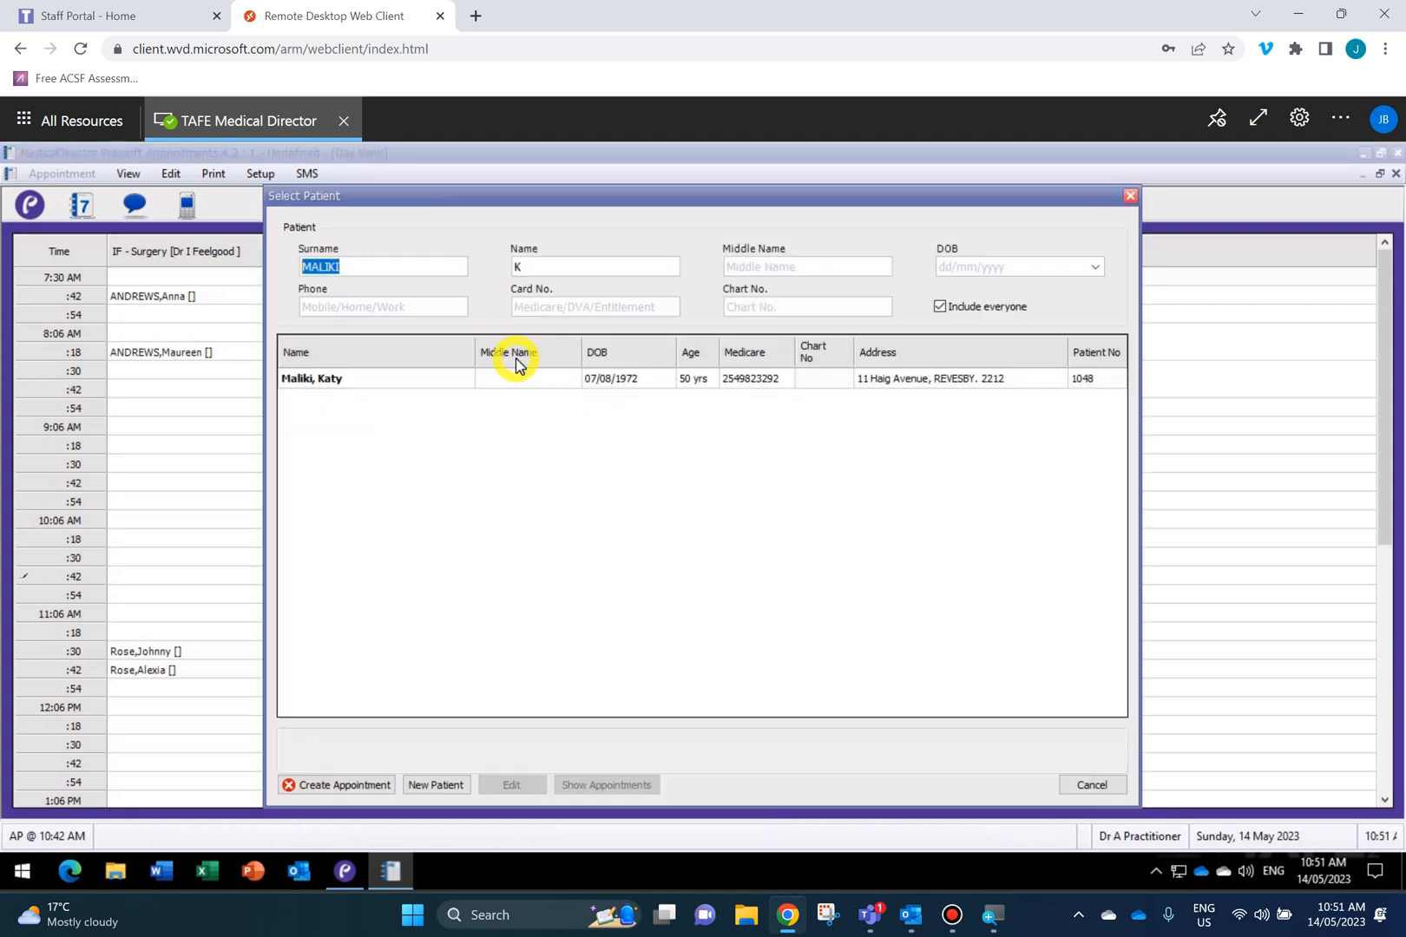
{"action": "left_click", "coordinate": [380, 378]}
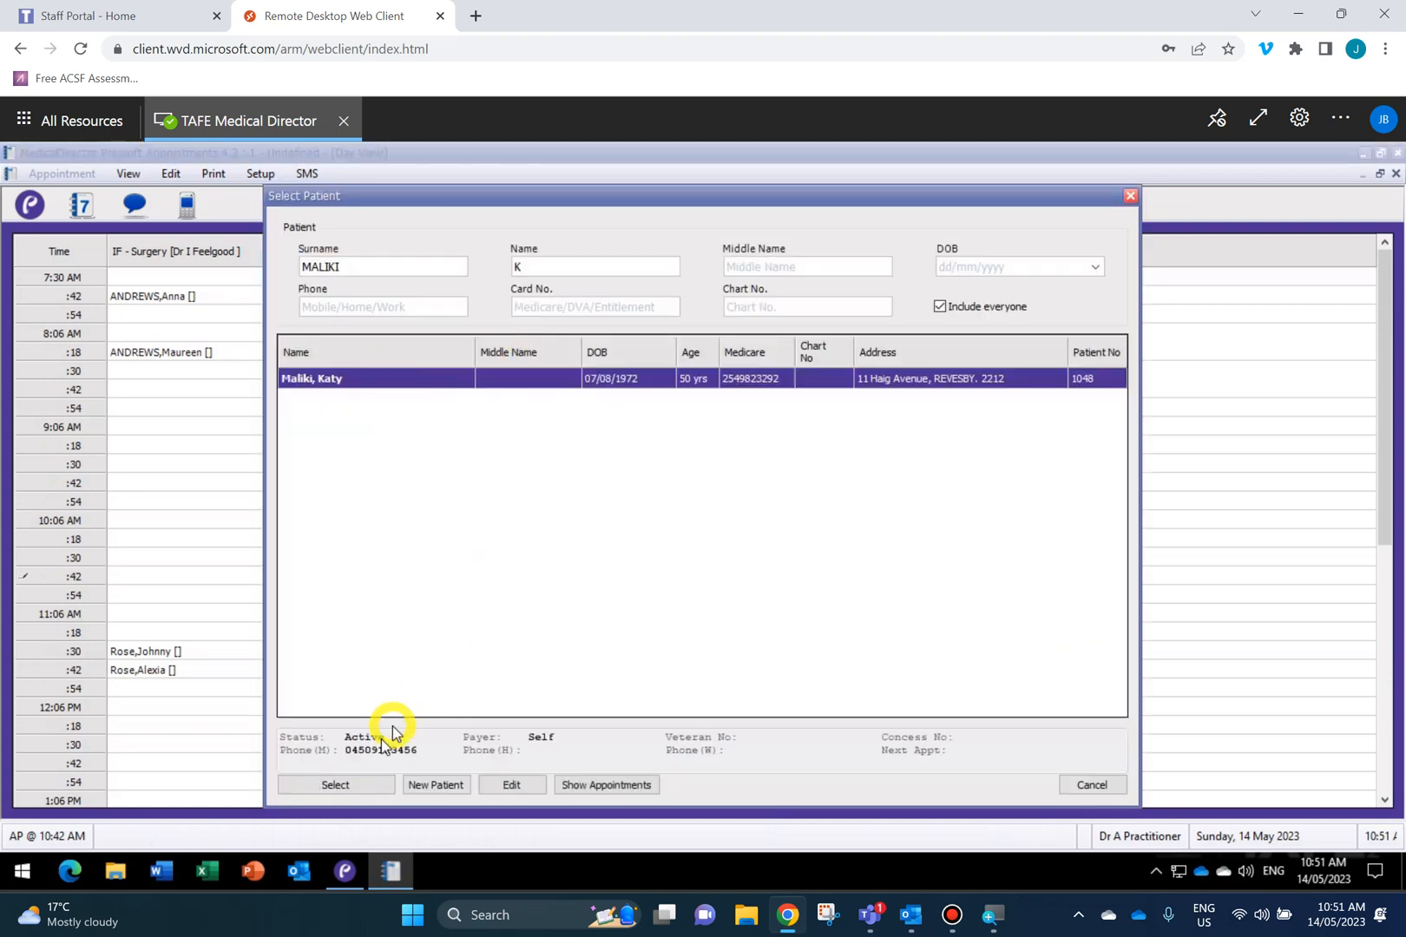
{"action": "left_click", "coordinate": [356, 784]}
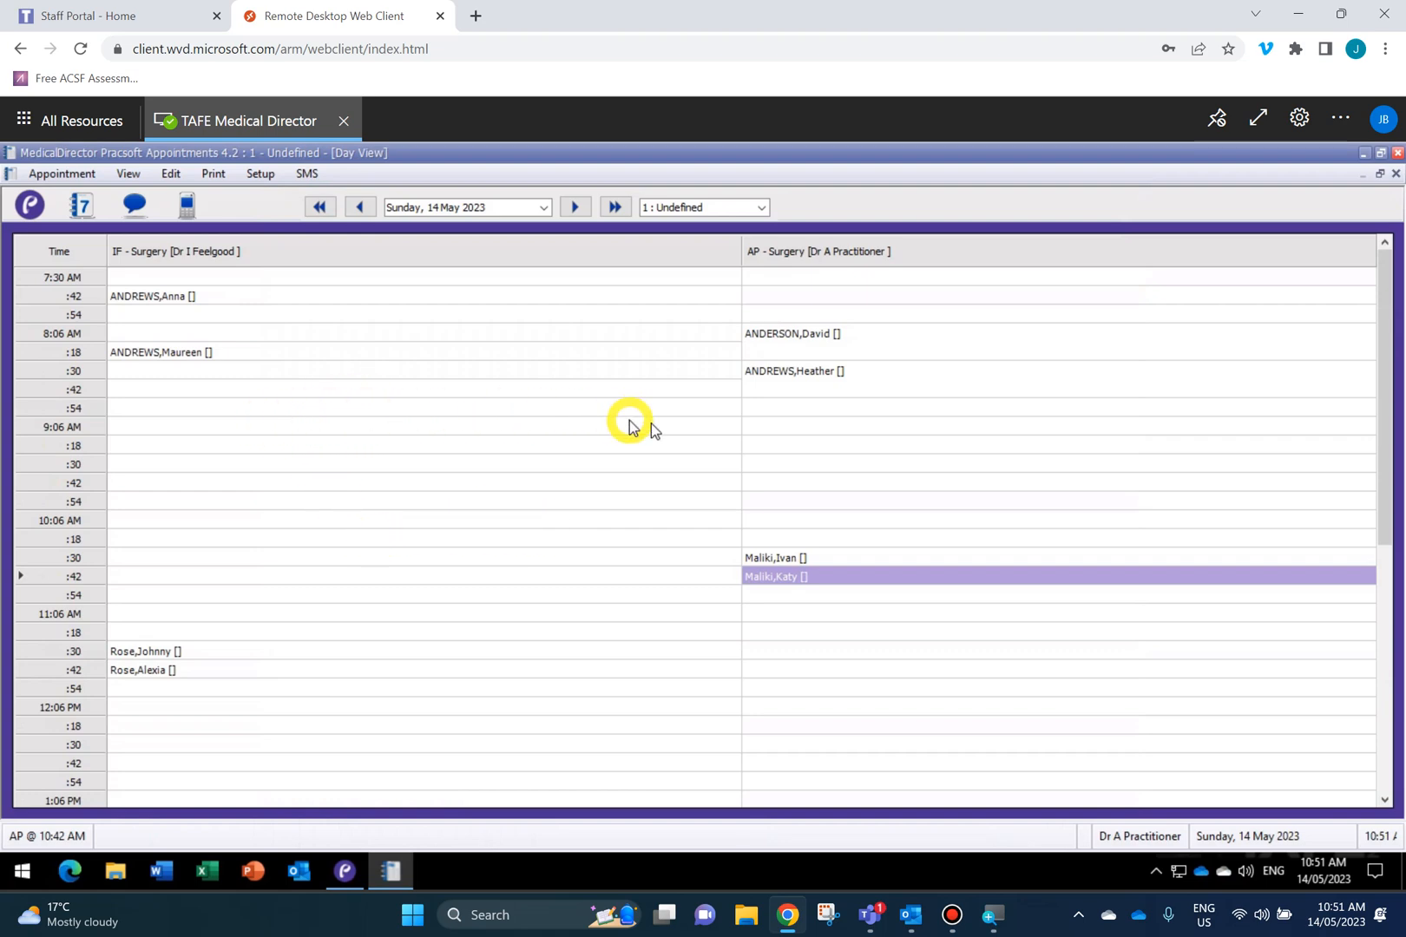
Create a 'Pharma Rep Meeting' non-patient booking spanning AP 8:54–9:18 AM.
{"action": "left_click", "coordinate": [779, 408]}
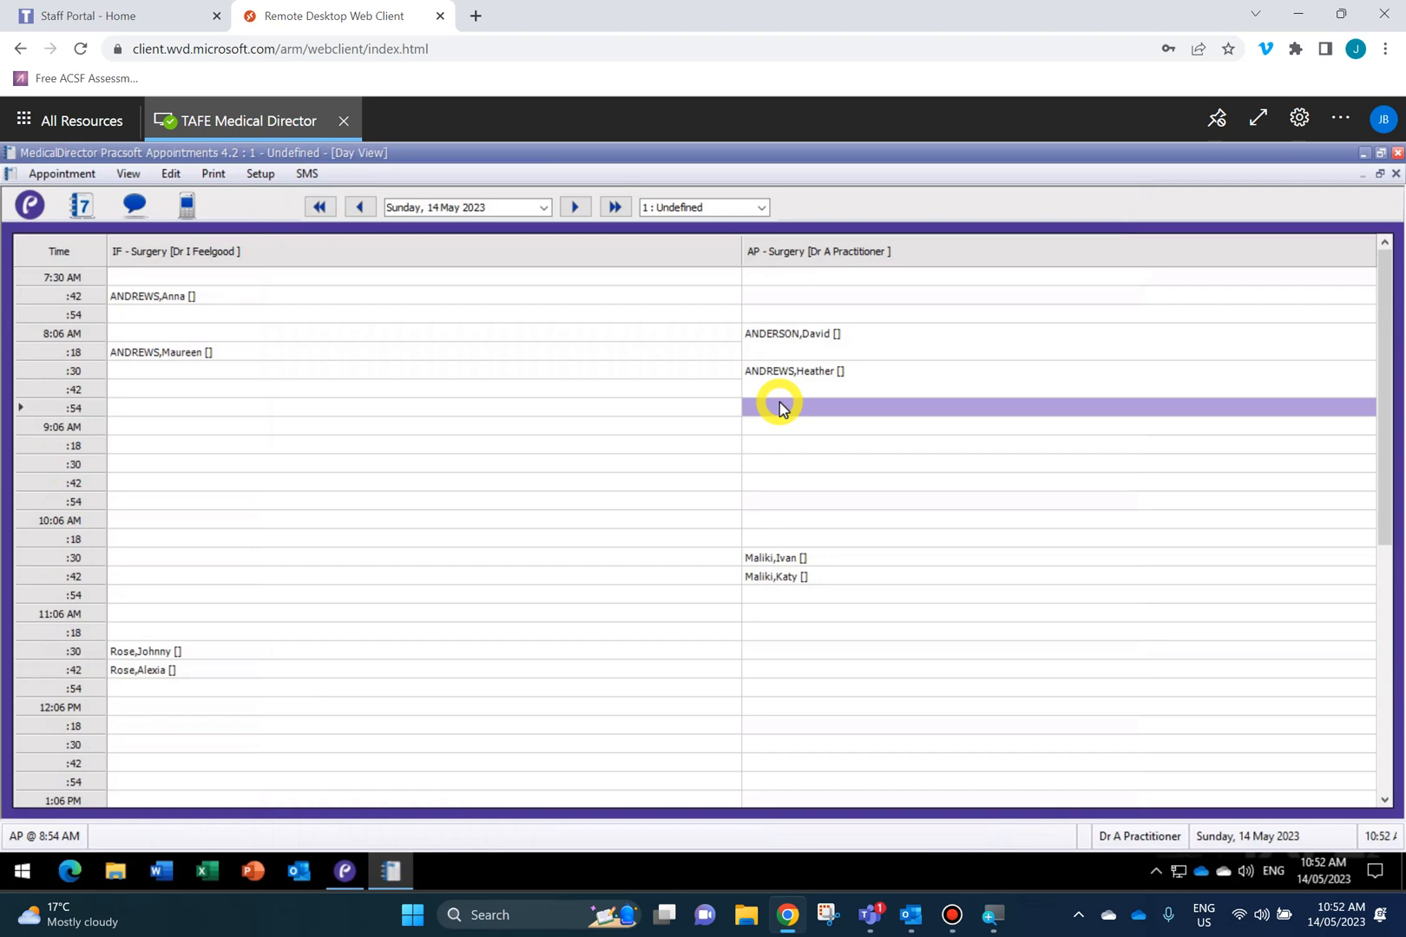
{"action": "left_click_drag", "start_coordinate": [780, 406], "coordinate": [778, 445]}
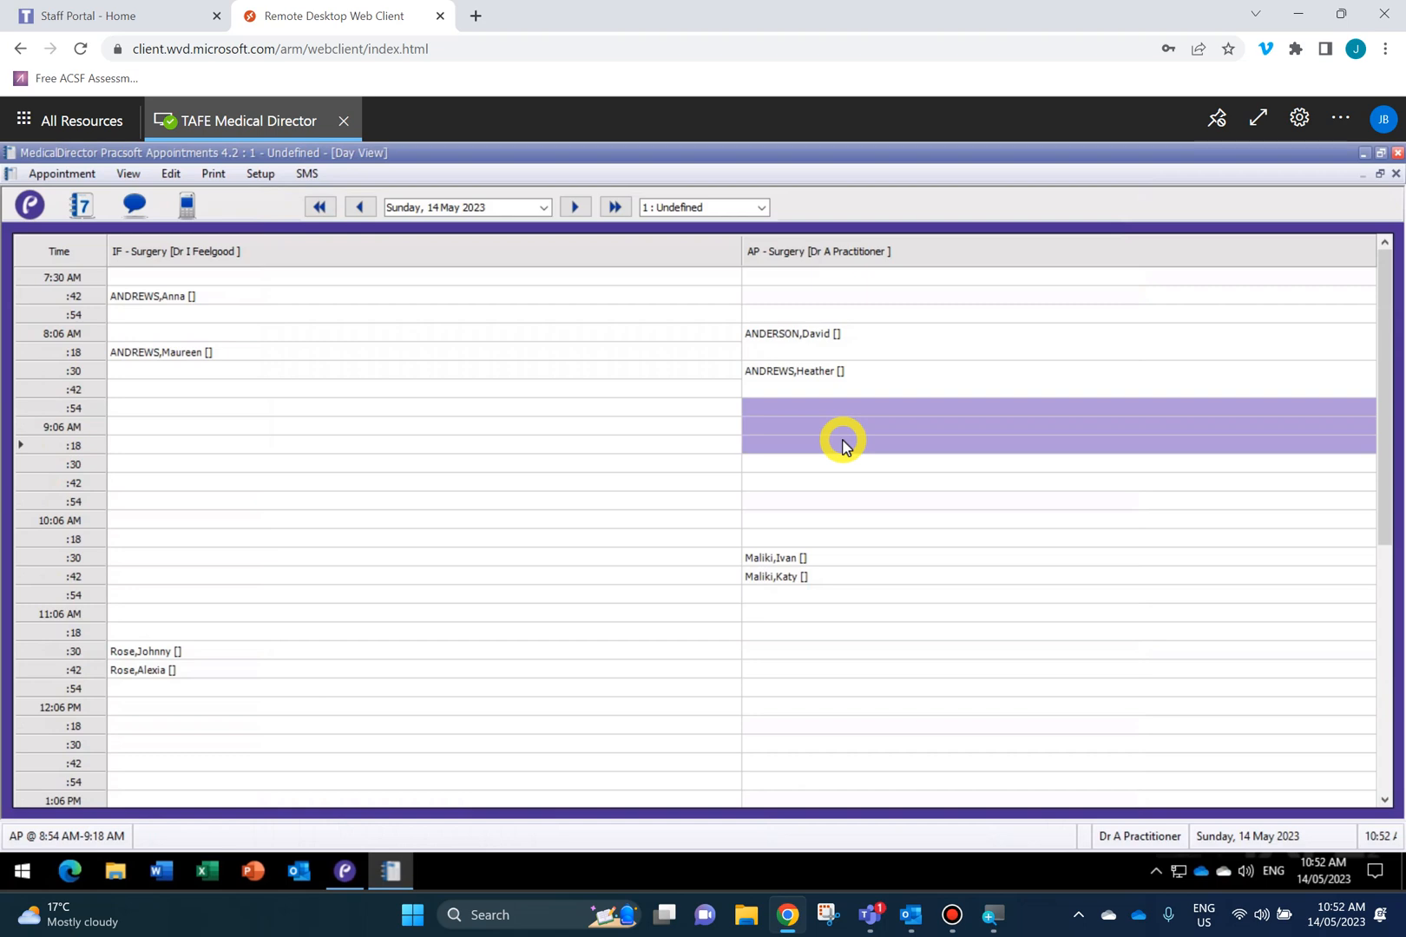
{"action": "type", "text": "p"}
{"action": "key", "text": "BackSpace"}
{"action": "type", "text": "ph"}
{"action": "key", "text": "BackSpace"}
{"action": "key", "text": "BackSpace"}
{"action": "type", "text": "Ph"}
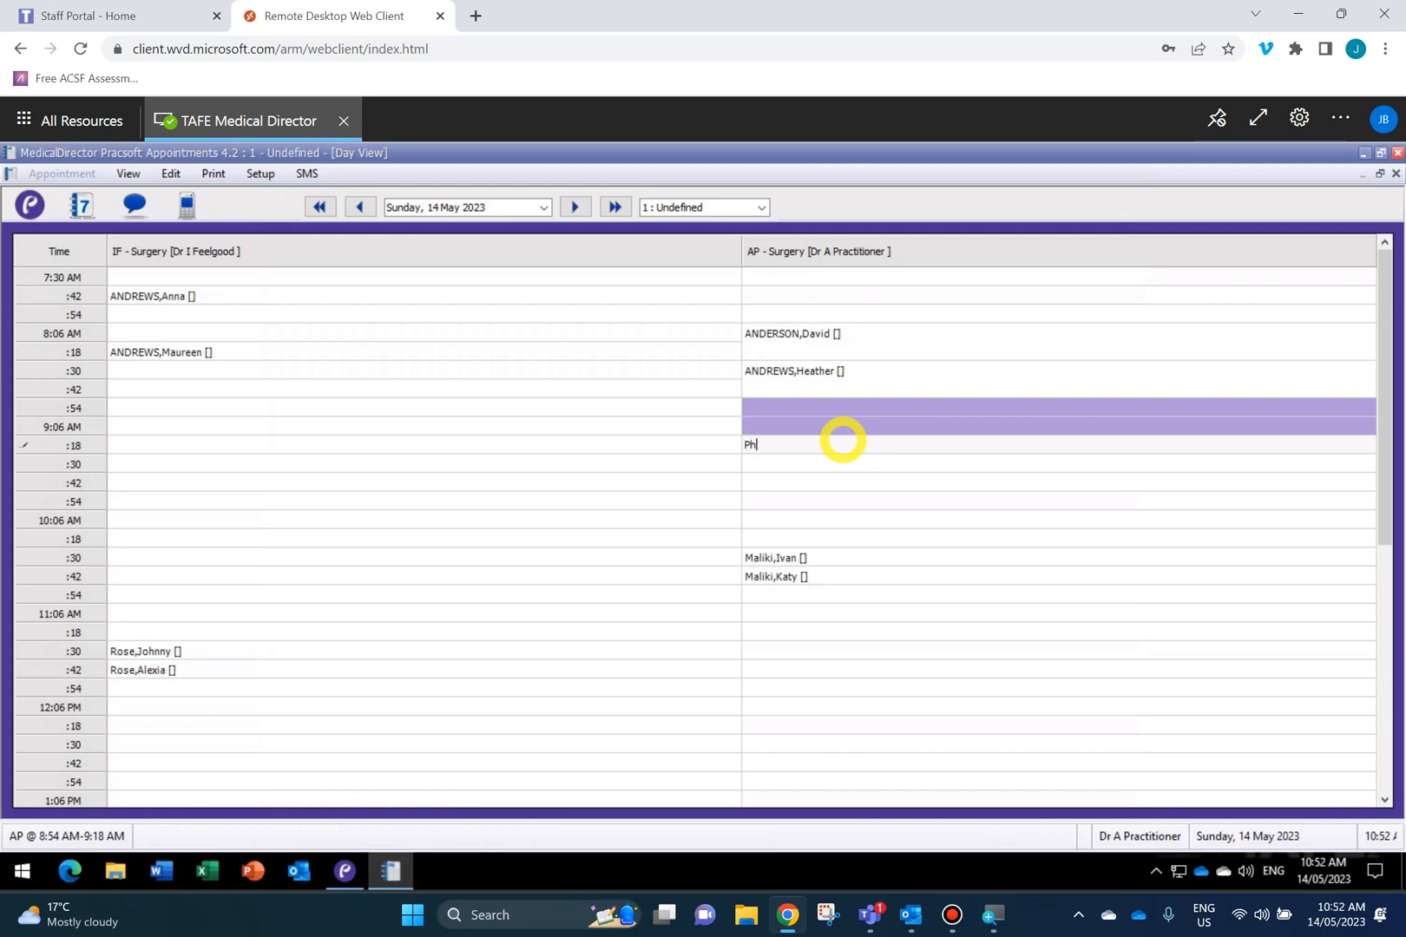
{"action": "type", "text": "arma Rep Meeting"}
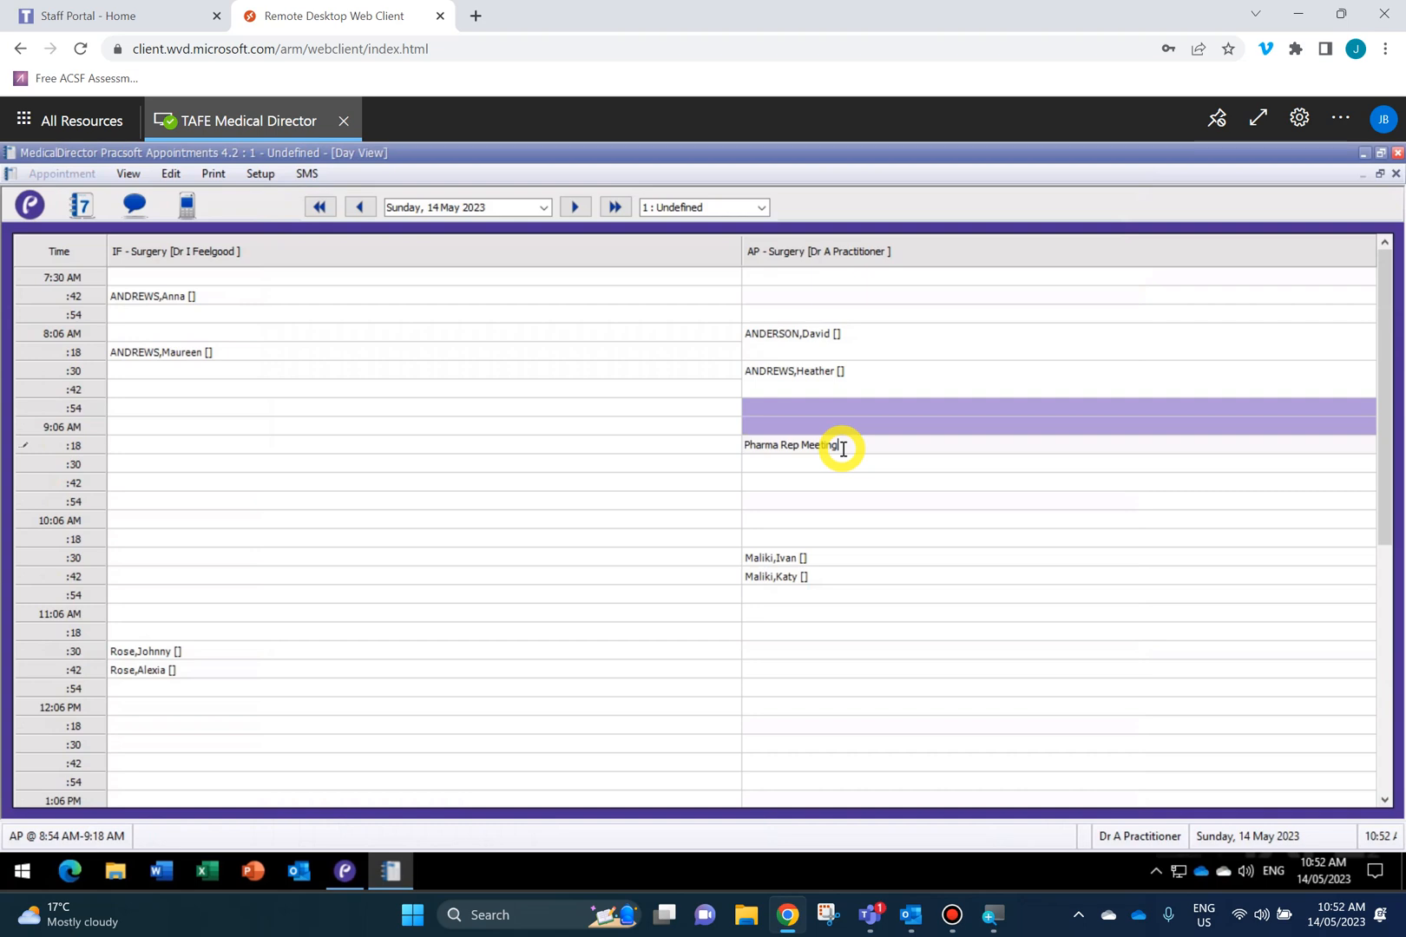
{"action": "key", "text": "Return"}
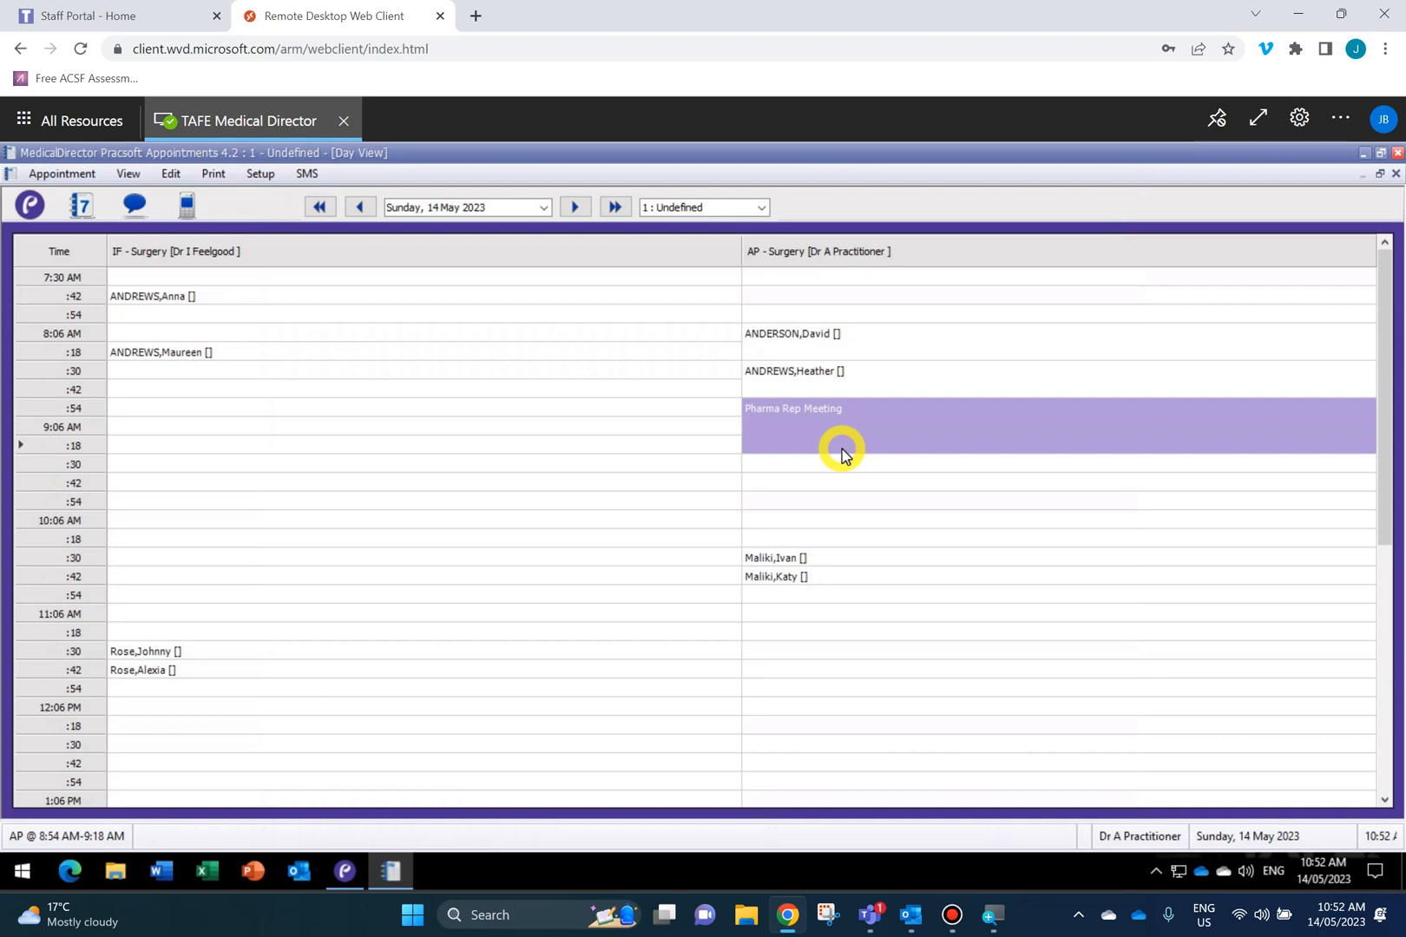
{"action": "left_click", "coordinate": [822, 503]}
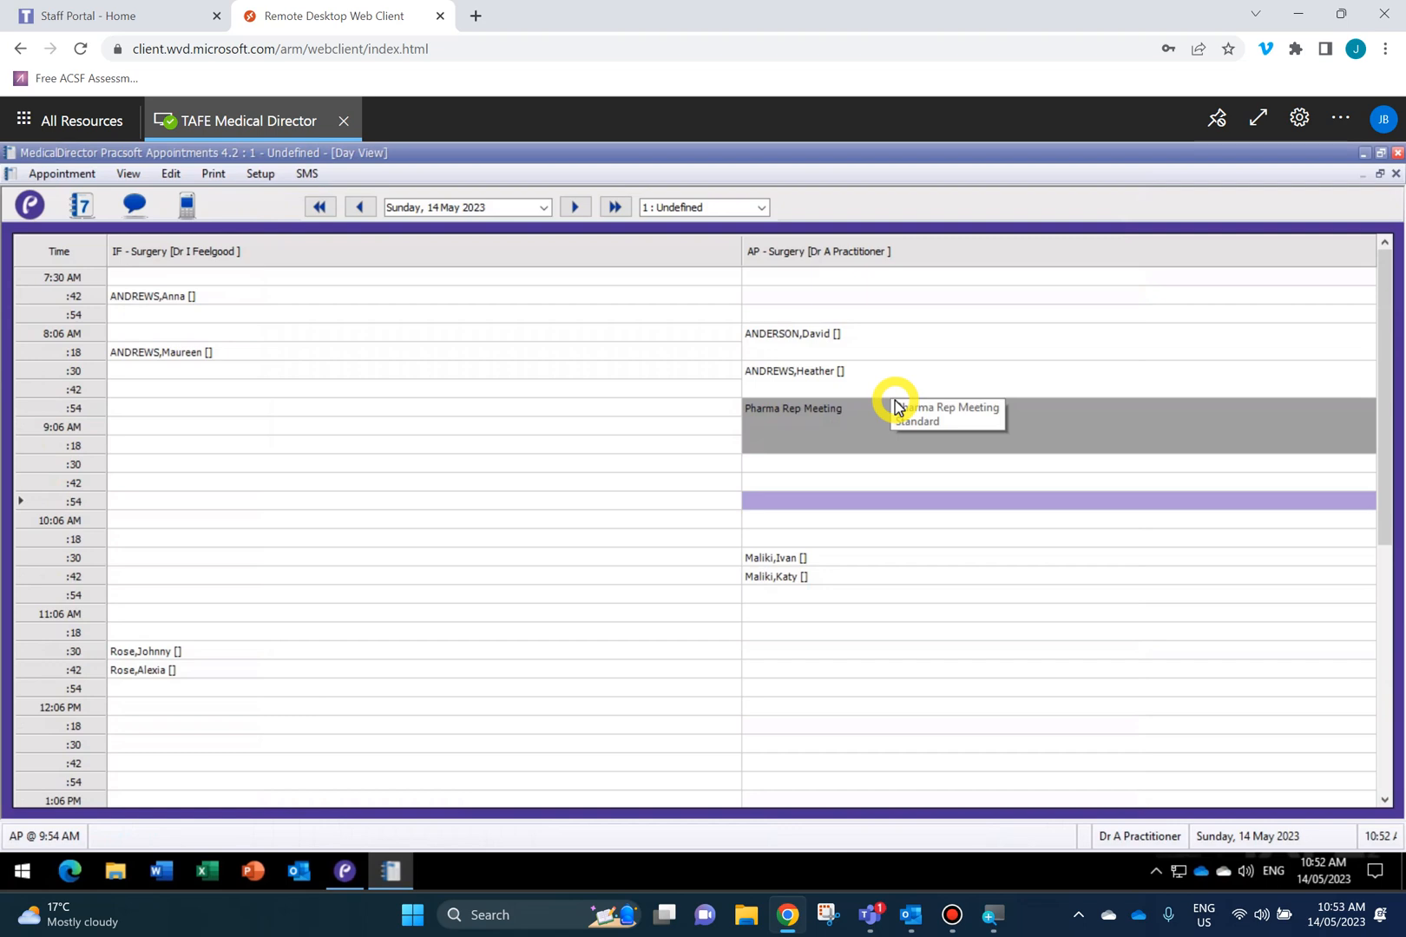
Reserve AP surgery's 9:30–9:54 slots with a MORNING TEA entry and save it.
{"action": "right_click", "coordinate": [782, 466]}
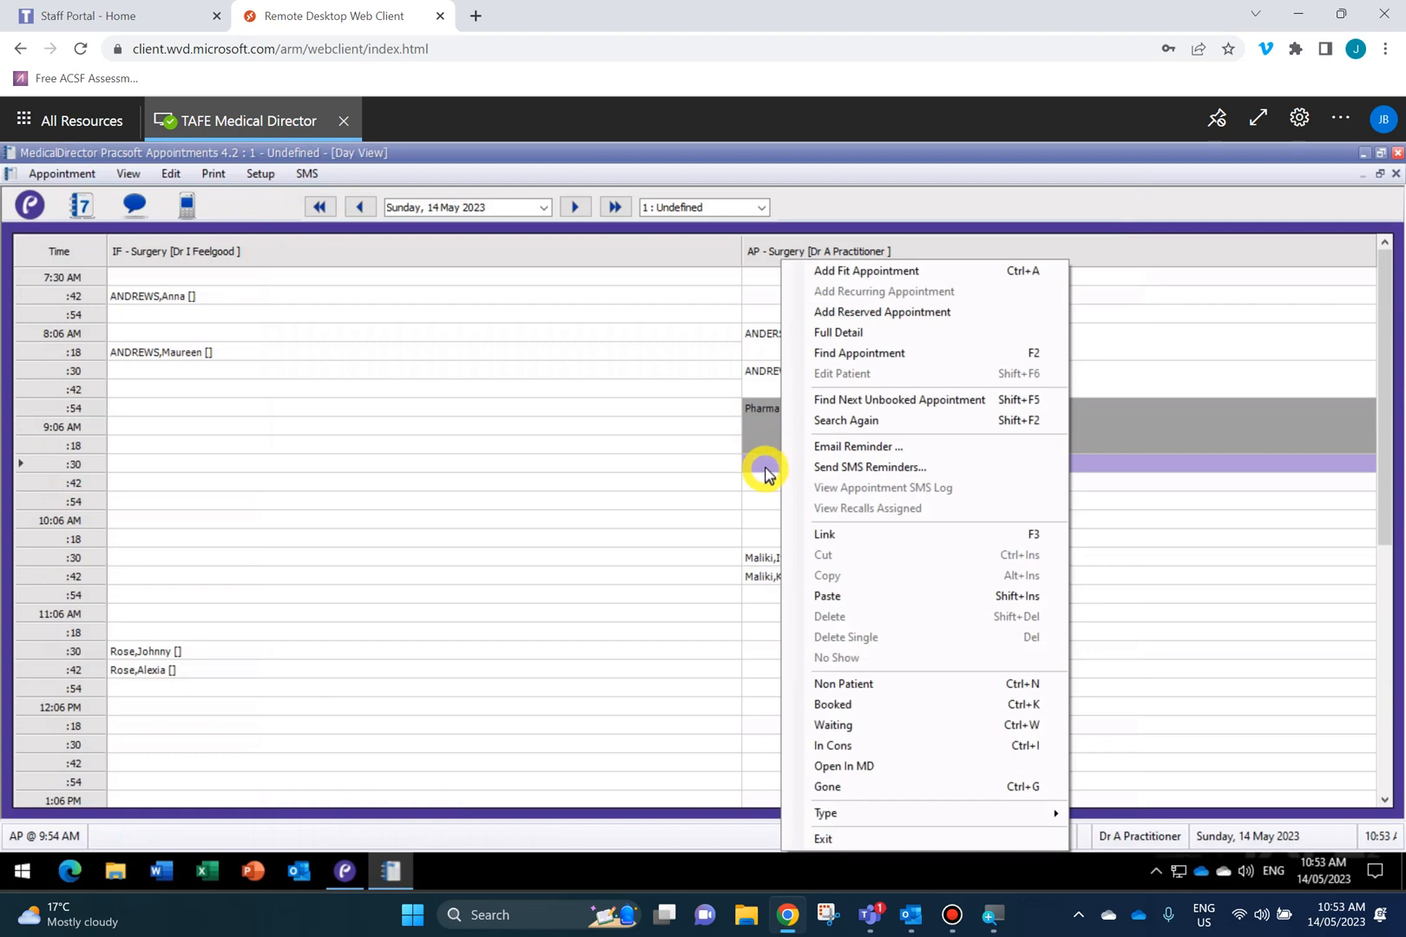
{"action": "mouse_move", "coordinate": [765, 471]}
{"action": "left_mouse_down"}
{"action": "mouse_move", "coordinate": [765, 501]}
{"action": "mouse_move", "coordinate": [765, 482]}
{"action": "left_mouse_up"}
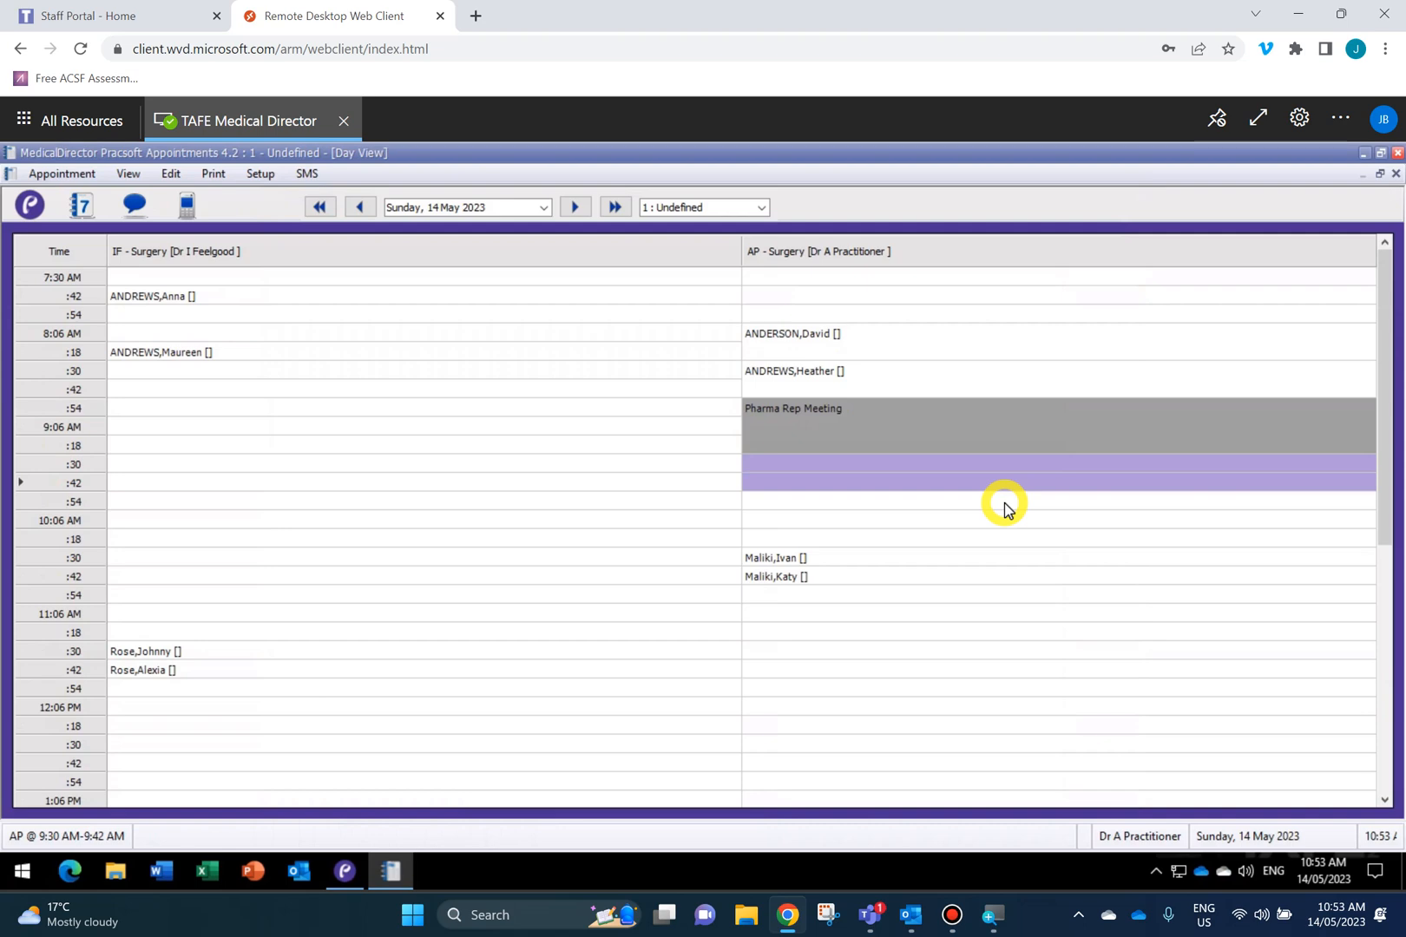
{"action": "type", "text": "MORNING TEA"}
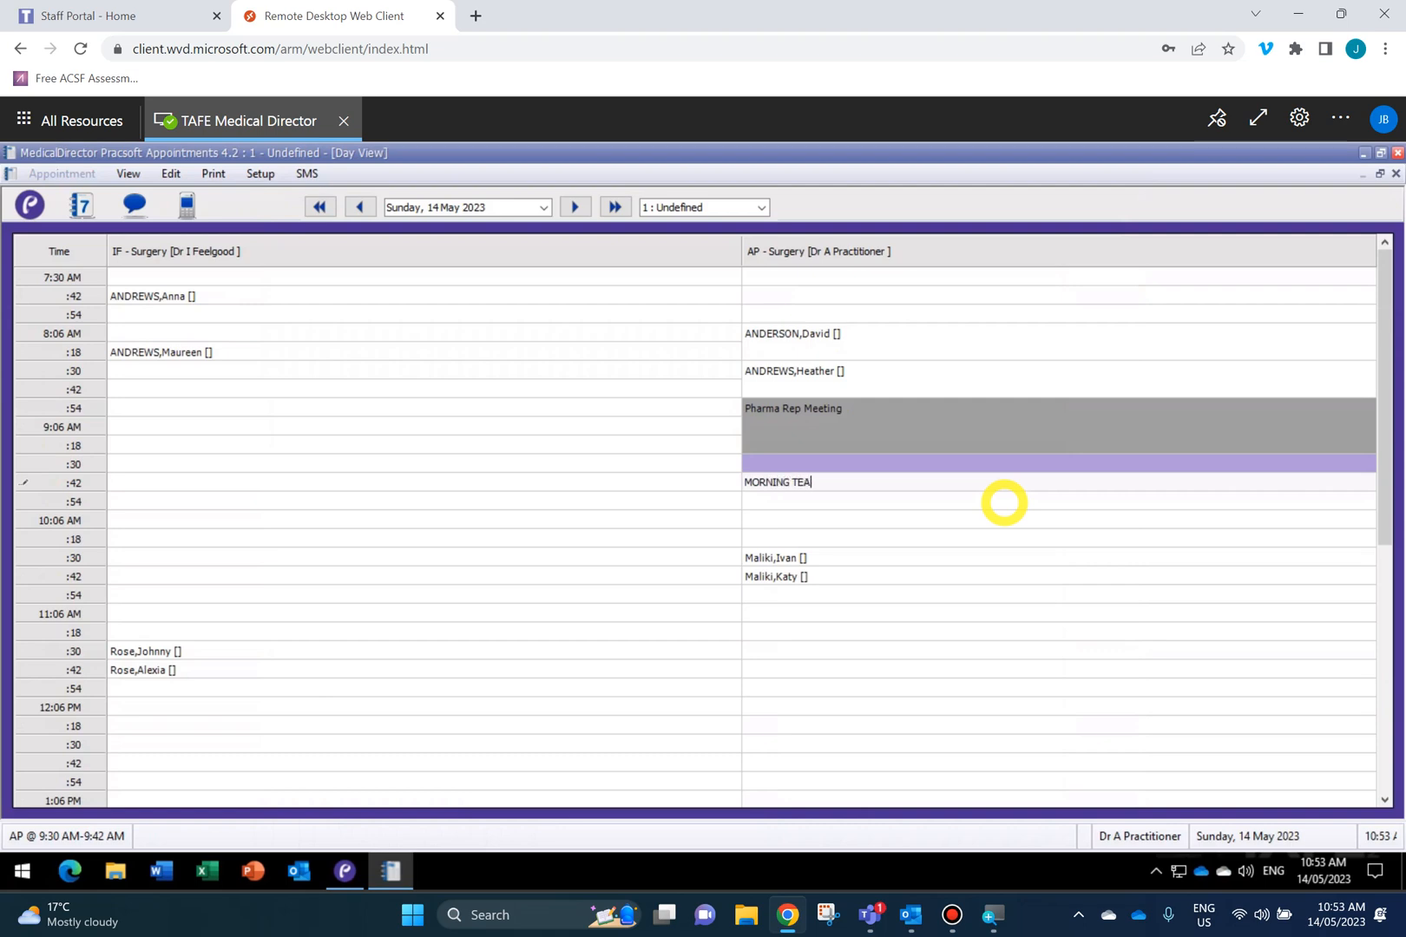
{"action": "left_click", "coordinate": [1005, 502]}
{"action": "left_click", "coordinate": [974, 526]}
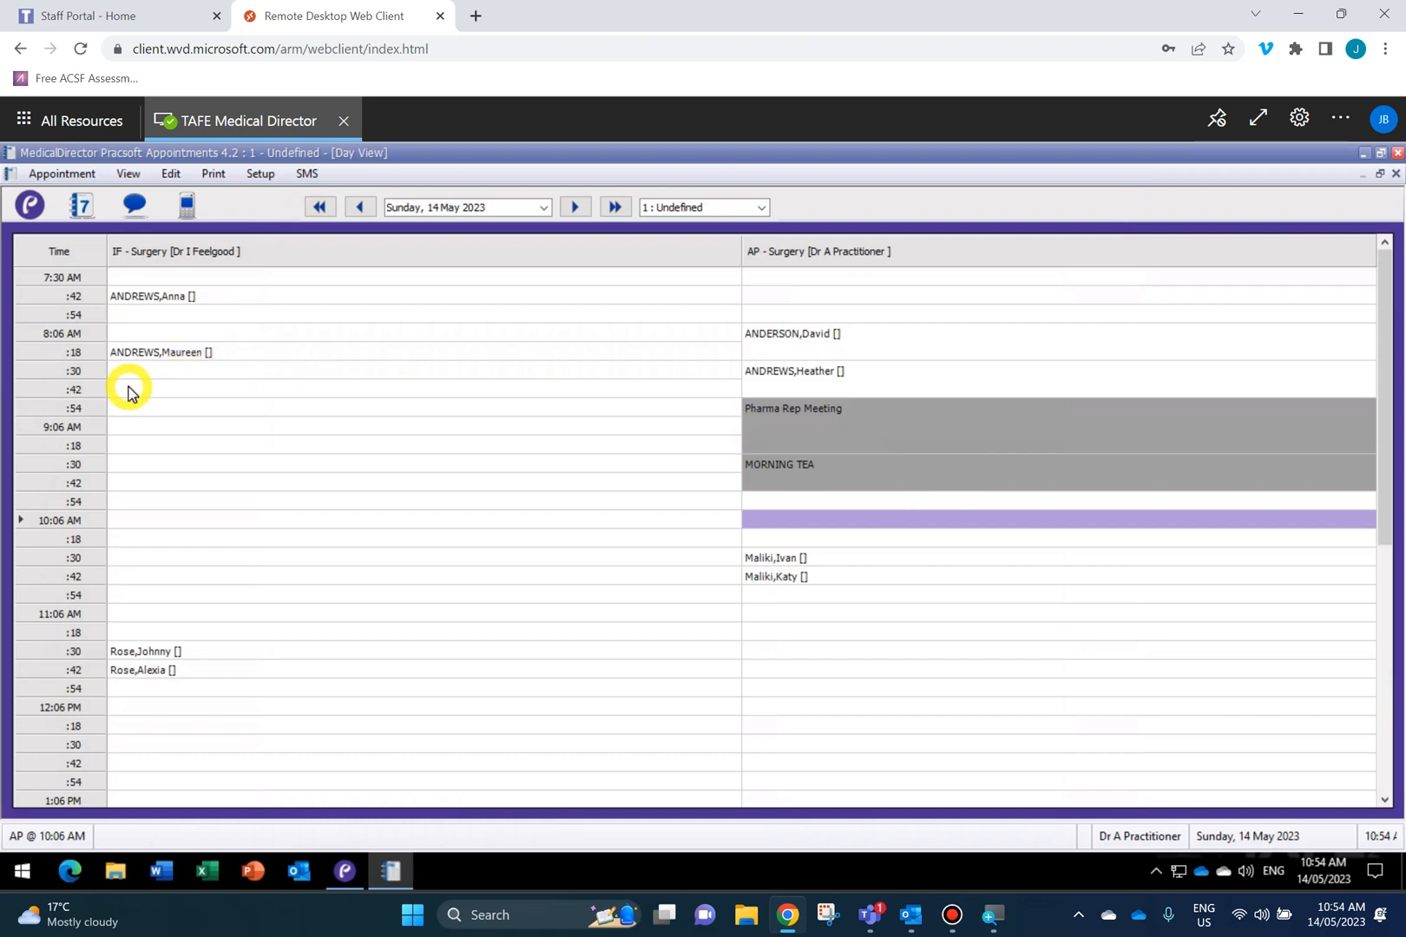
Book the first surname-and-initial search match into IF surgery's 9:30–9:54 slots as a long appointment.
{"action": "left_click", "coordinate": [132, 465]}
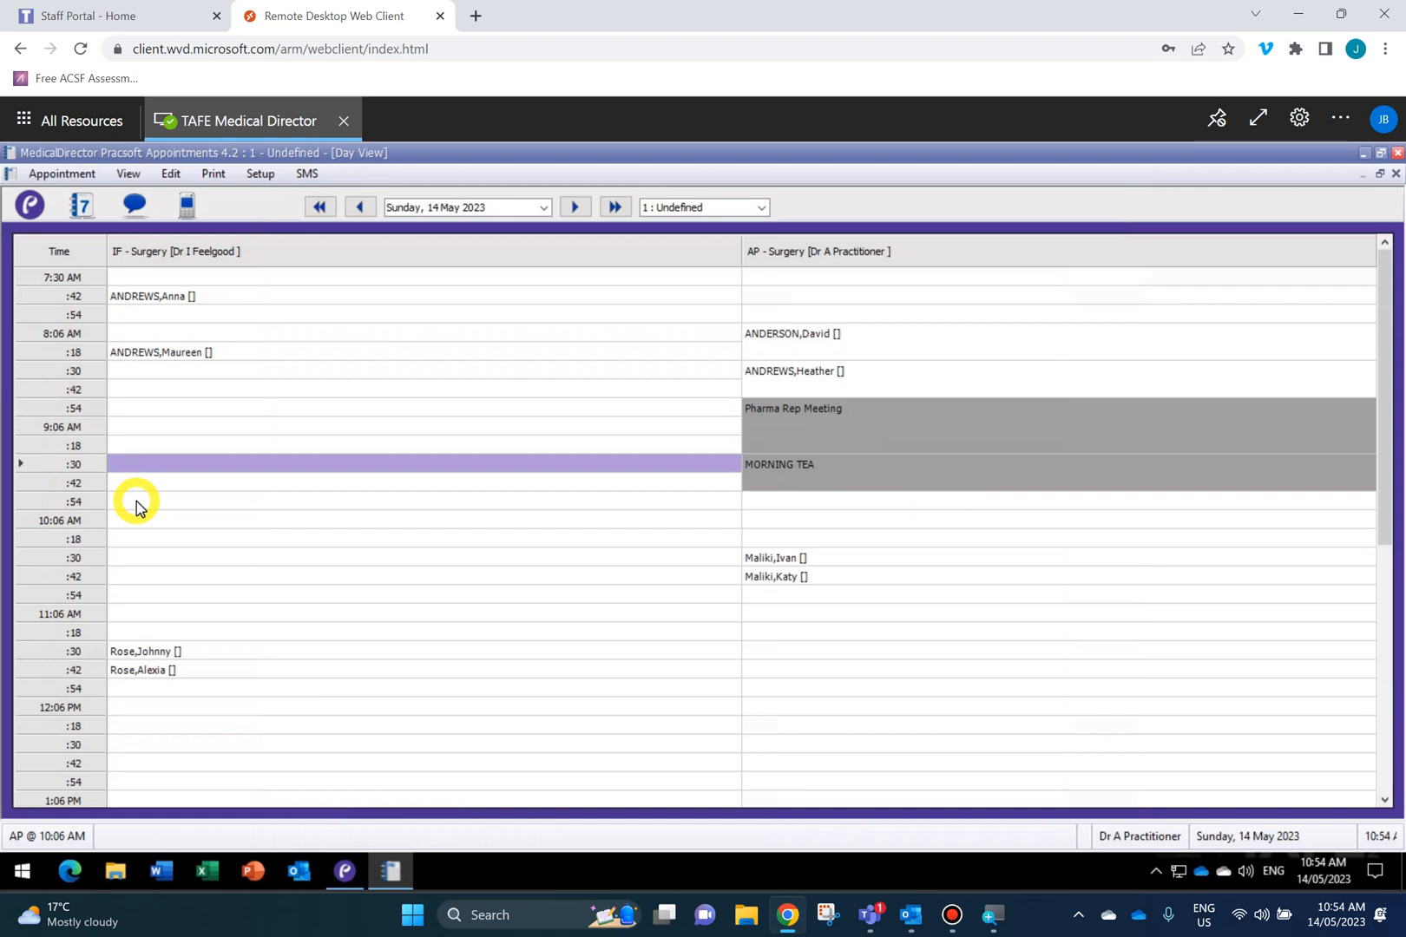
{"action": "right_click", "coordinate": [136, 508]}
{"action": "left_click", "coordinate": [118, 460]}
{"action": "left_click_drag", "start_coordinate": [130, 466], "coordinate": [134, 505]}
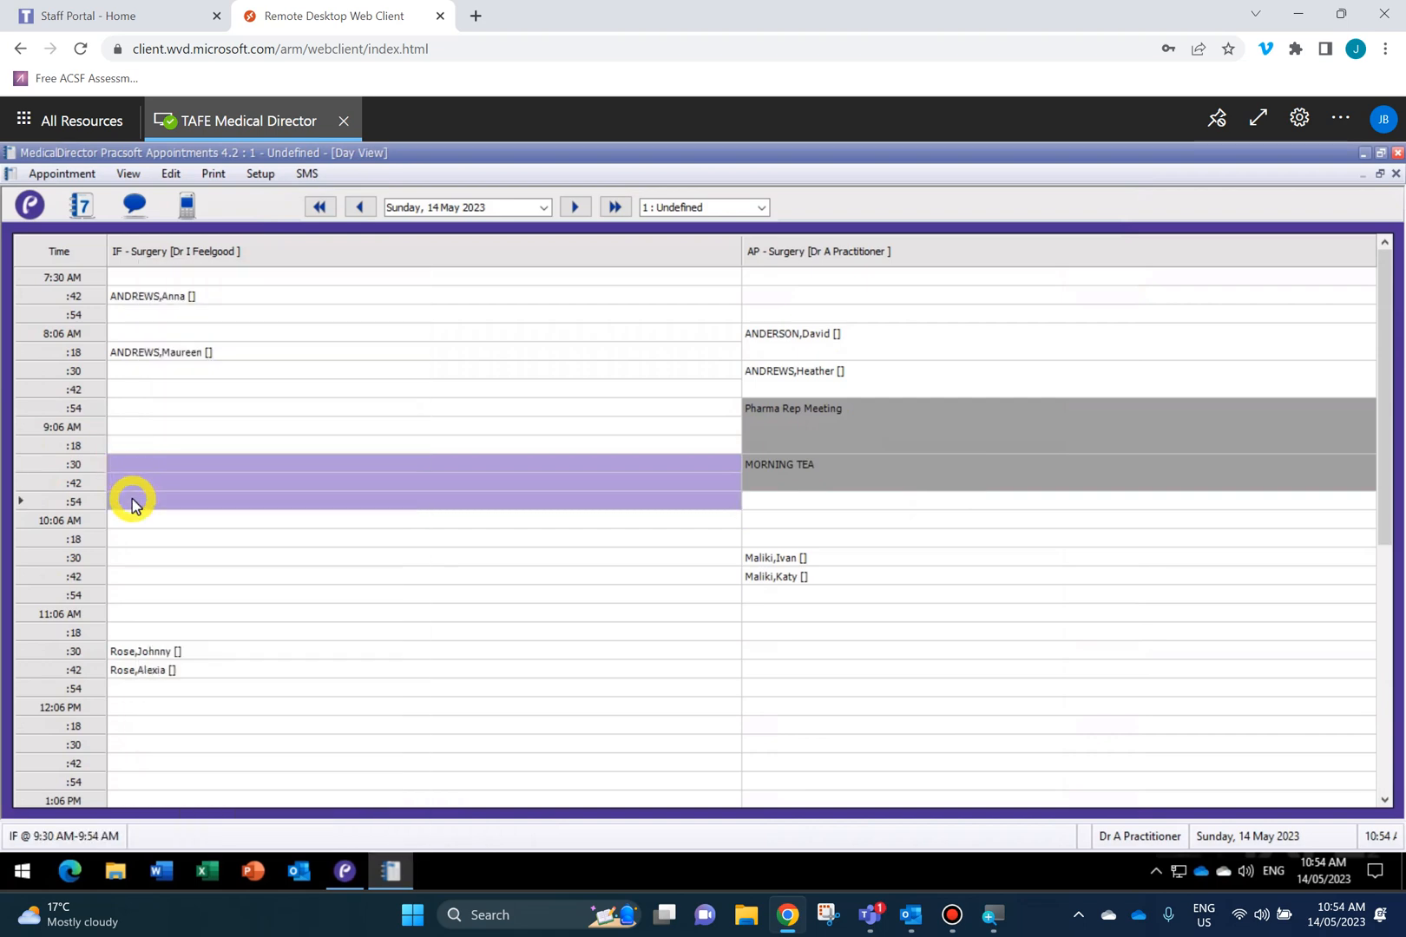
{"action": "type", "text": "ANDREW"}
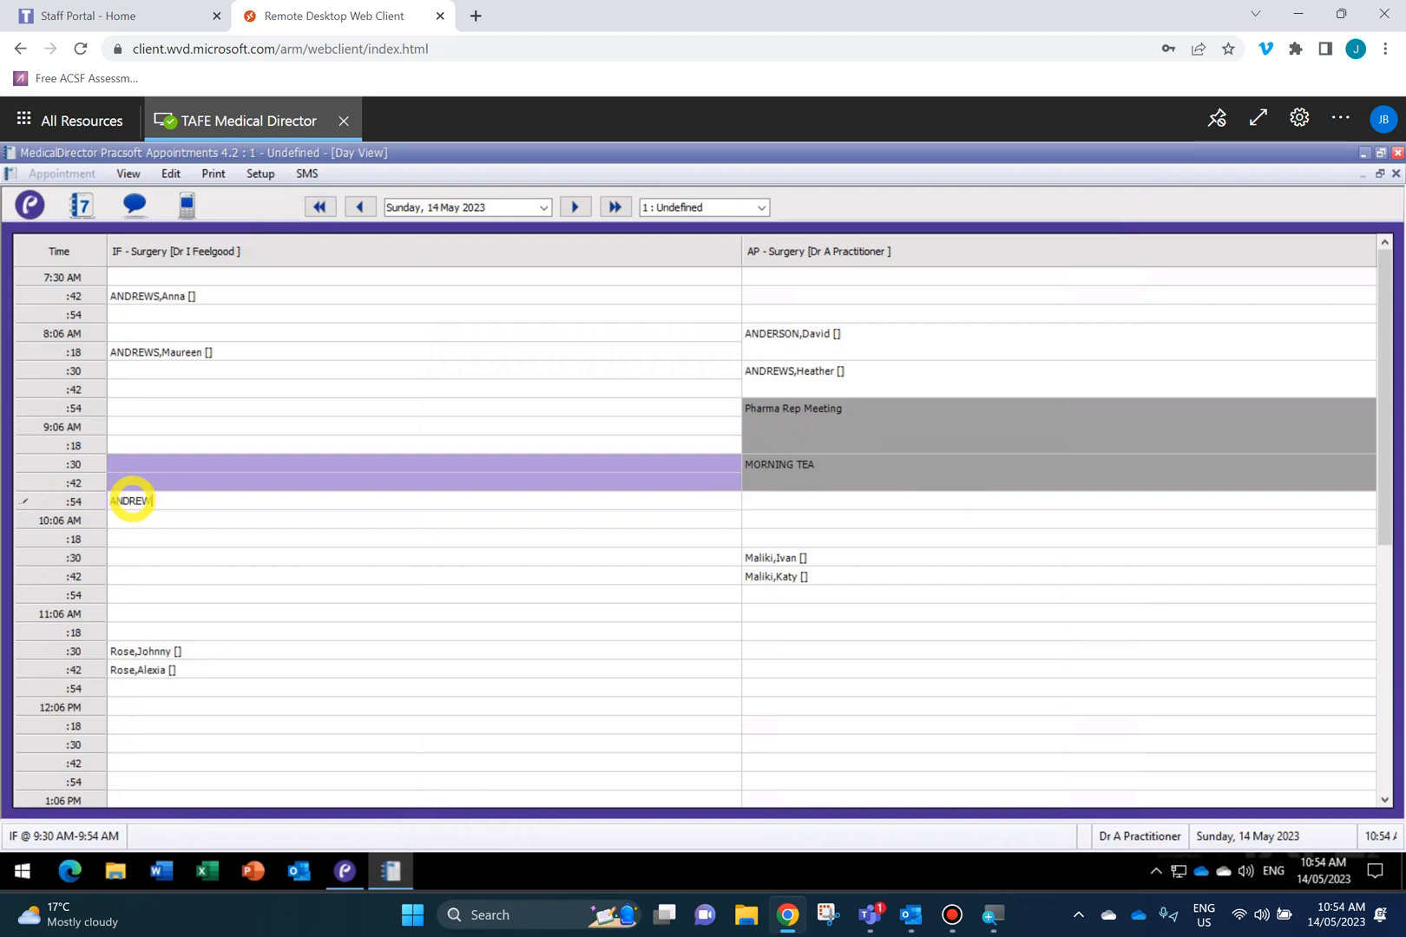
{"action": "type", "text": "S,J"}
{"action": "key", "text": "BackSpace"}
{"action": "type", "text": "J"}
{"action": "key", "text": "Return"}
{"action": "left_click", "coordinate": [363, 379]}
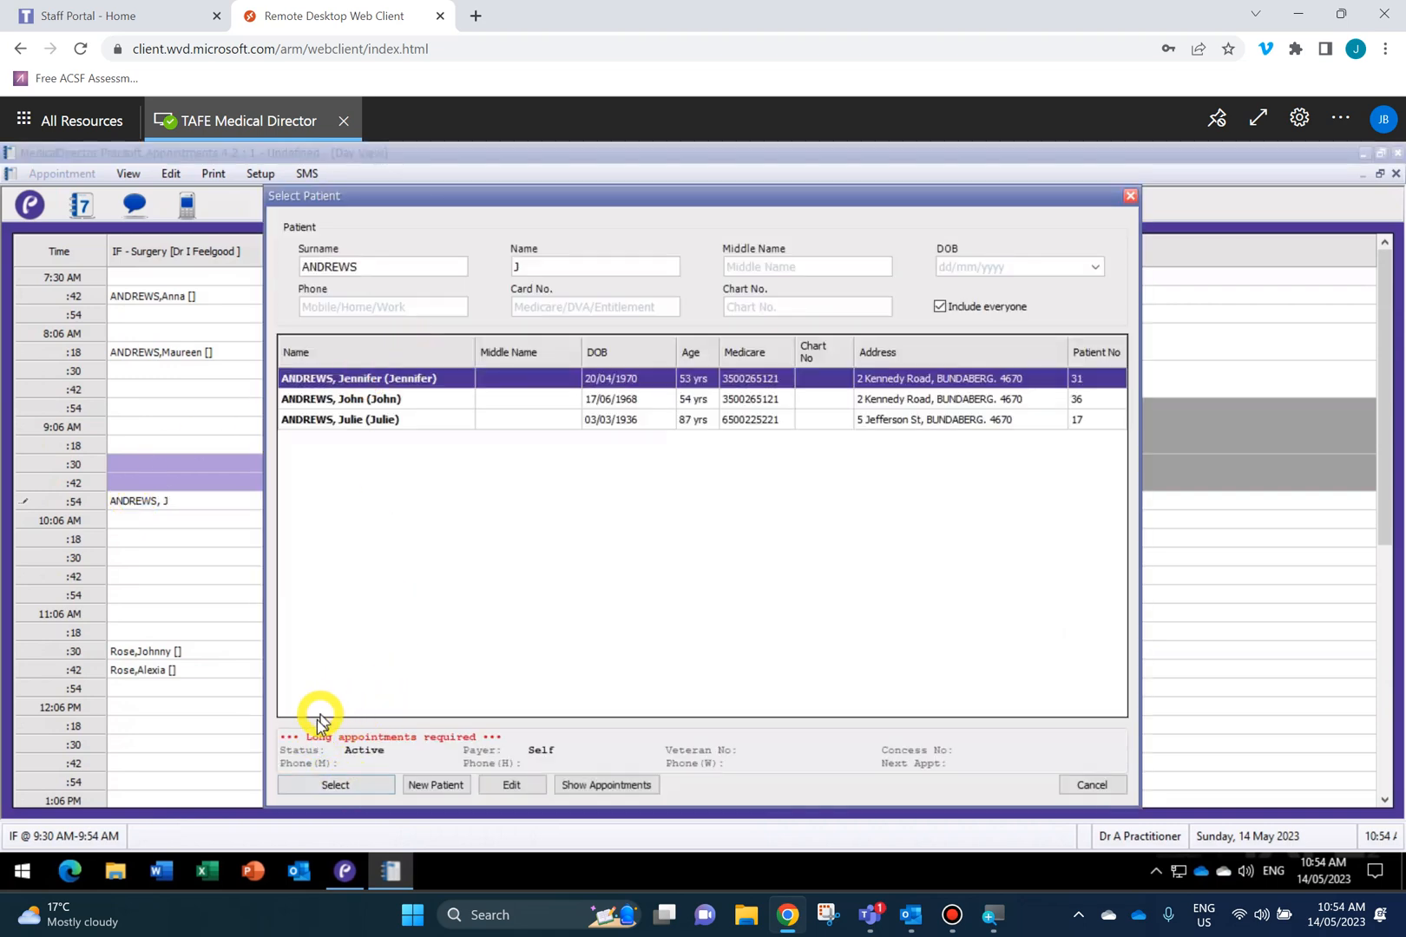
{"action": "left_click", "coordinate": [324, 790]}
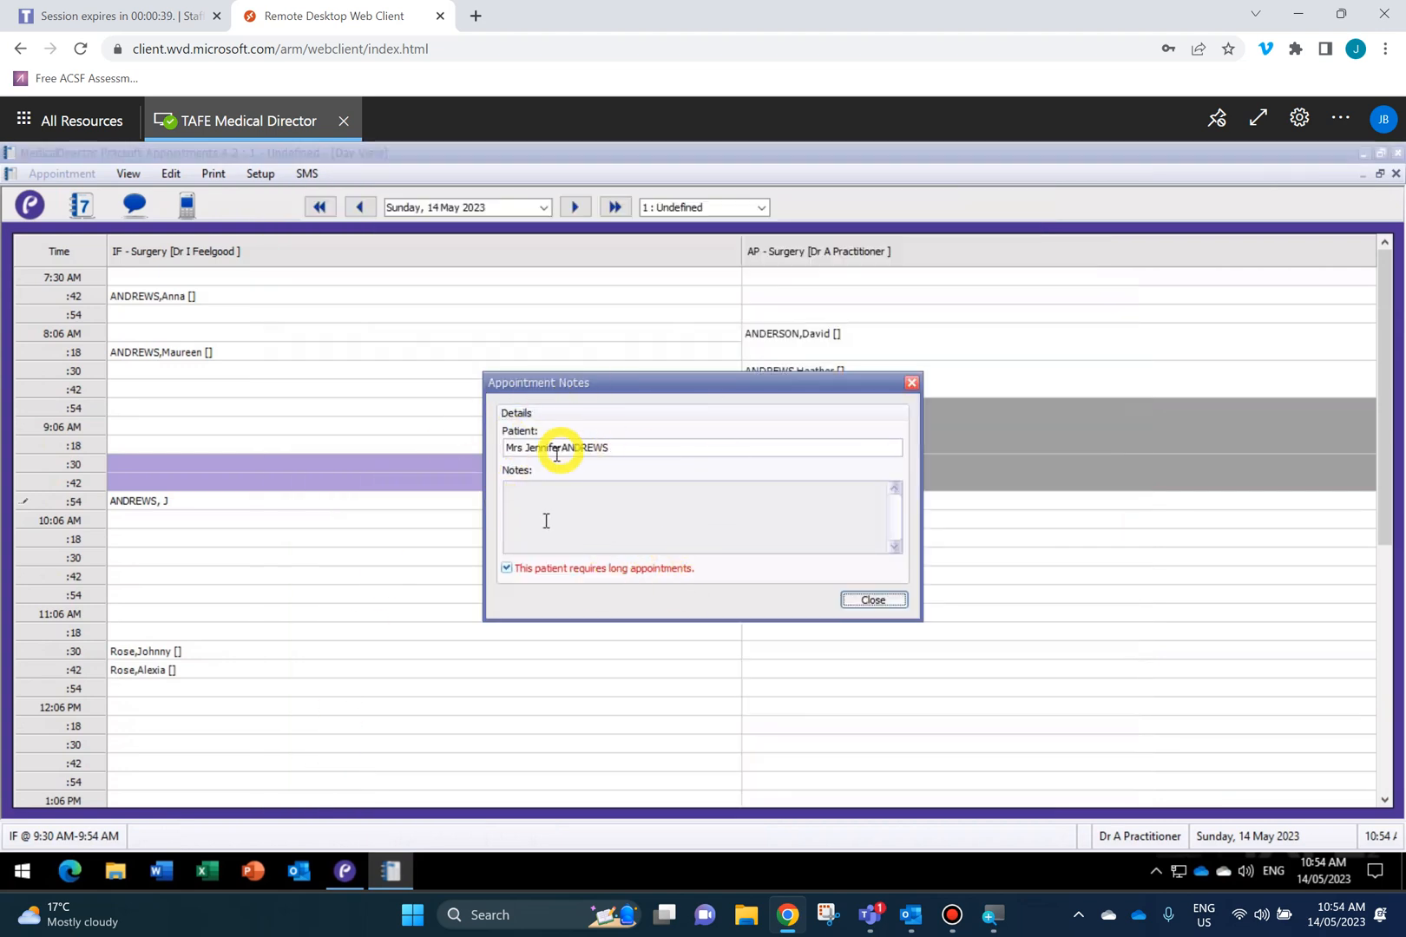
{"action": "left_click", "coordinate": [872, 600]}
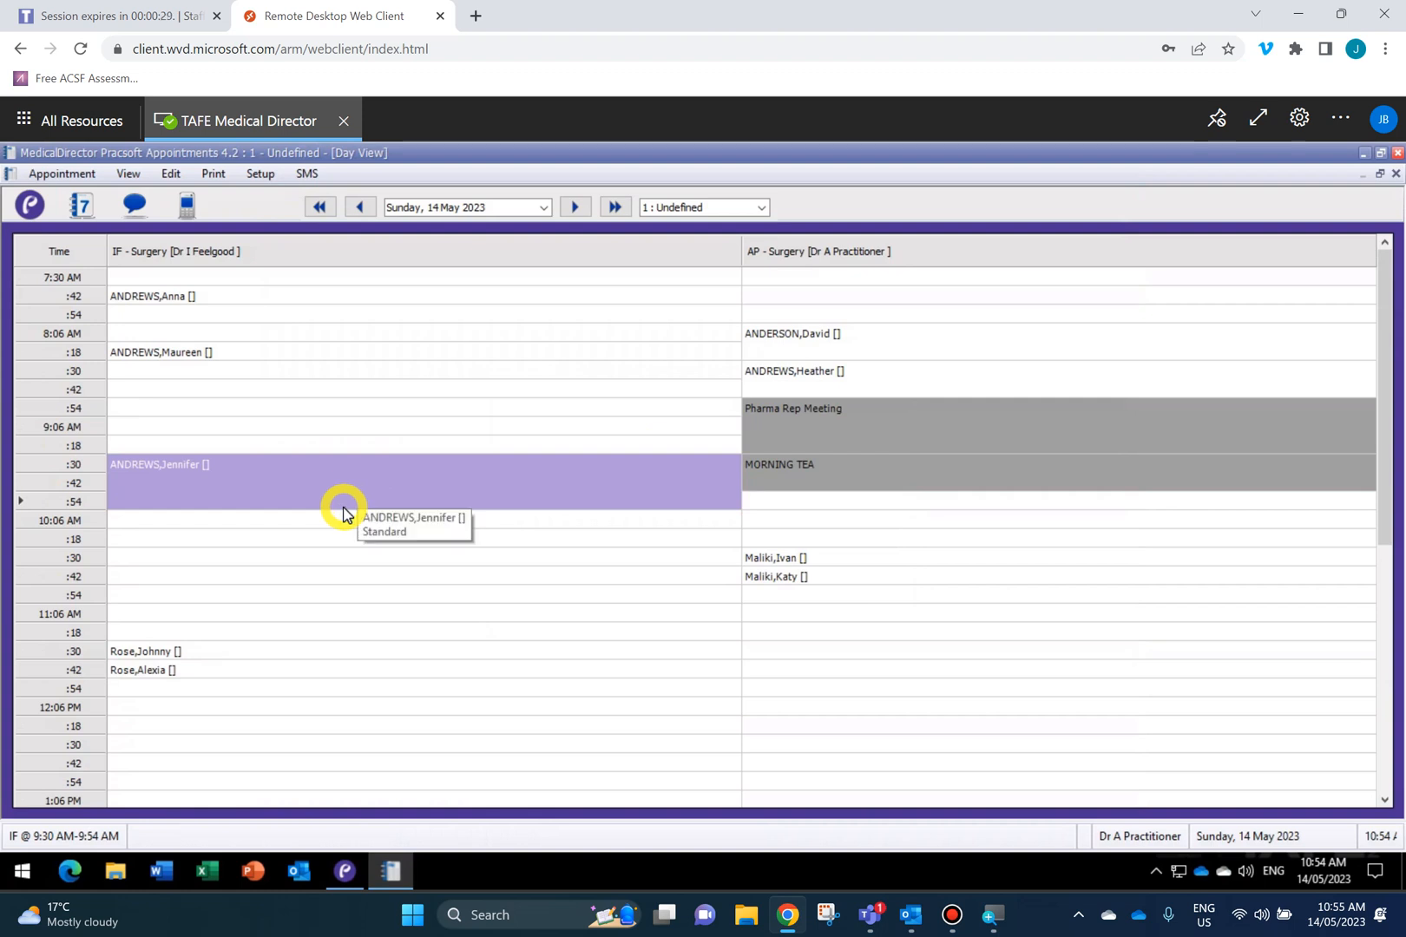
Switch the chosen patient's 9:30 IF surgery appointment to the Procedure type.
{"action": "right_click", "coordinate": [165, 491]}
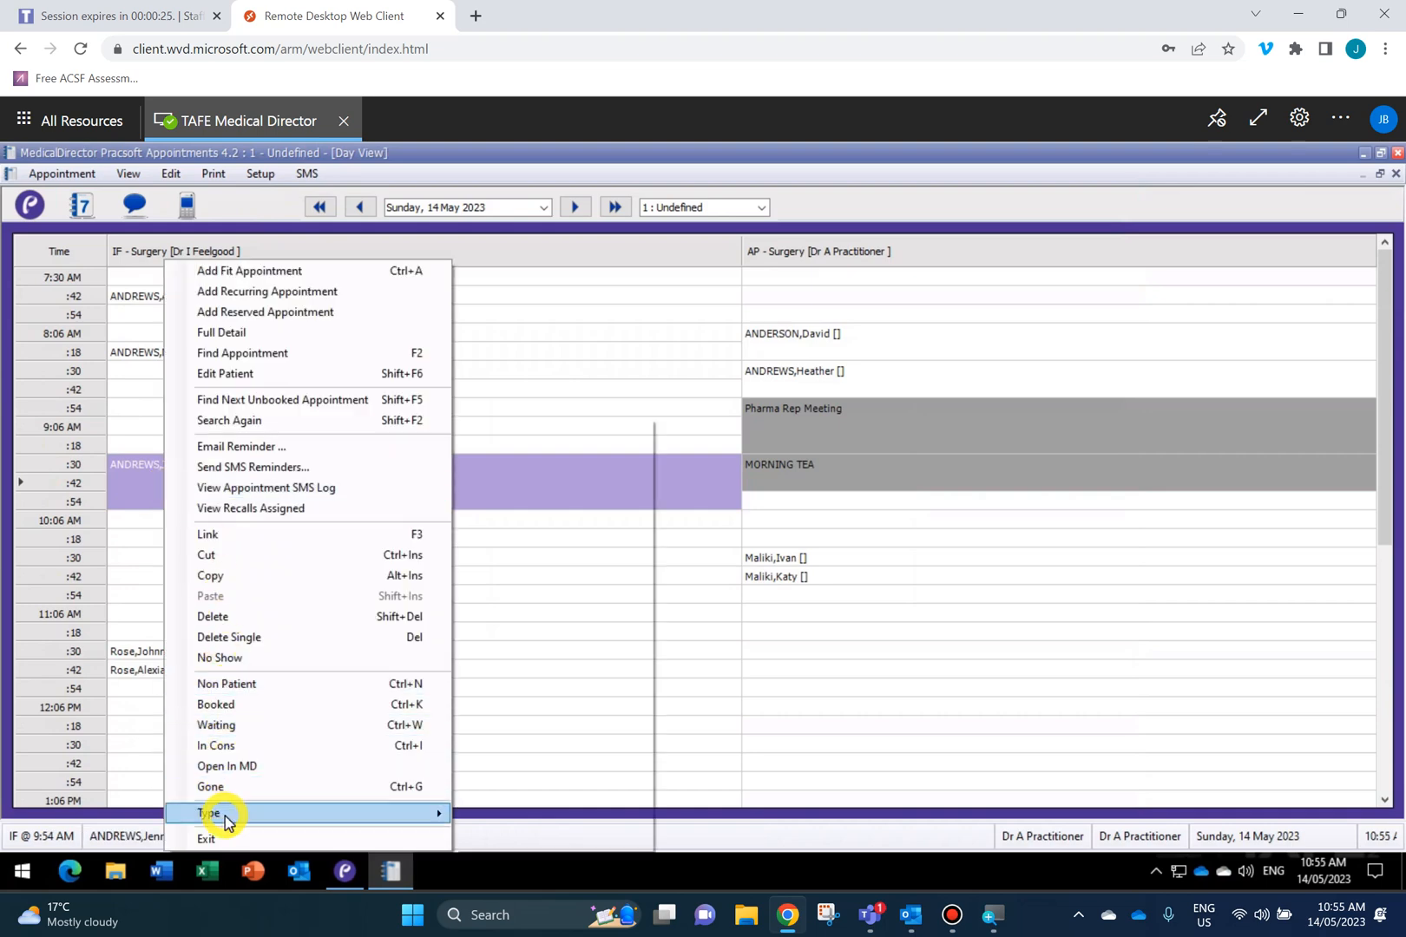
{"action": "mouse_move", "coordinate": [228, 820]}
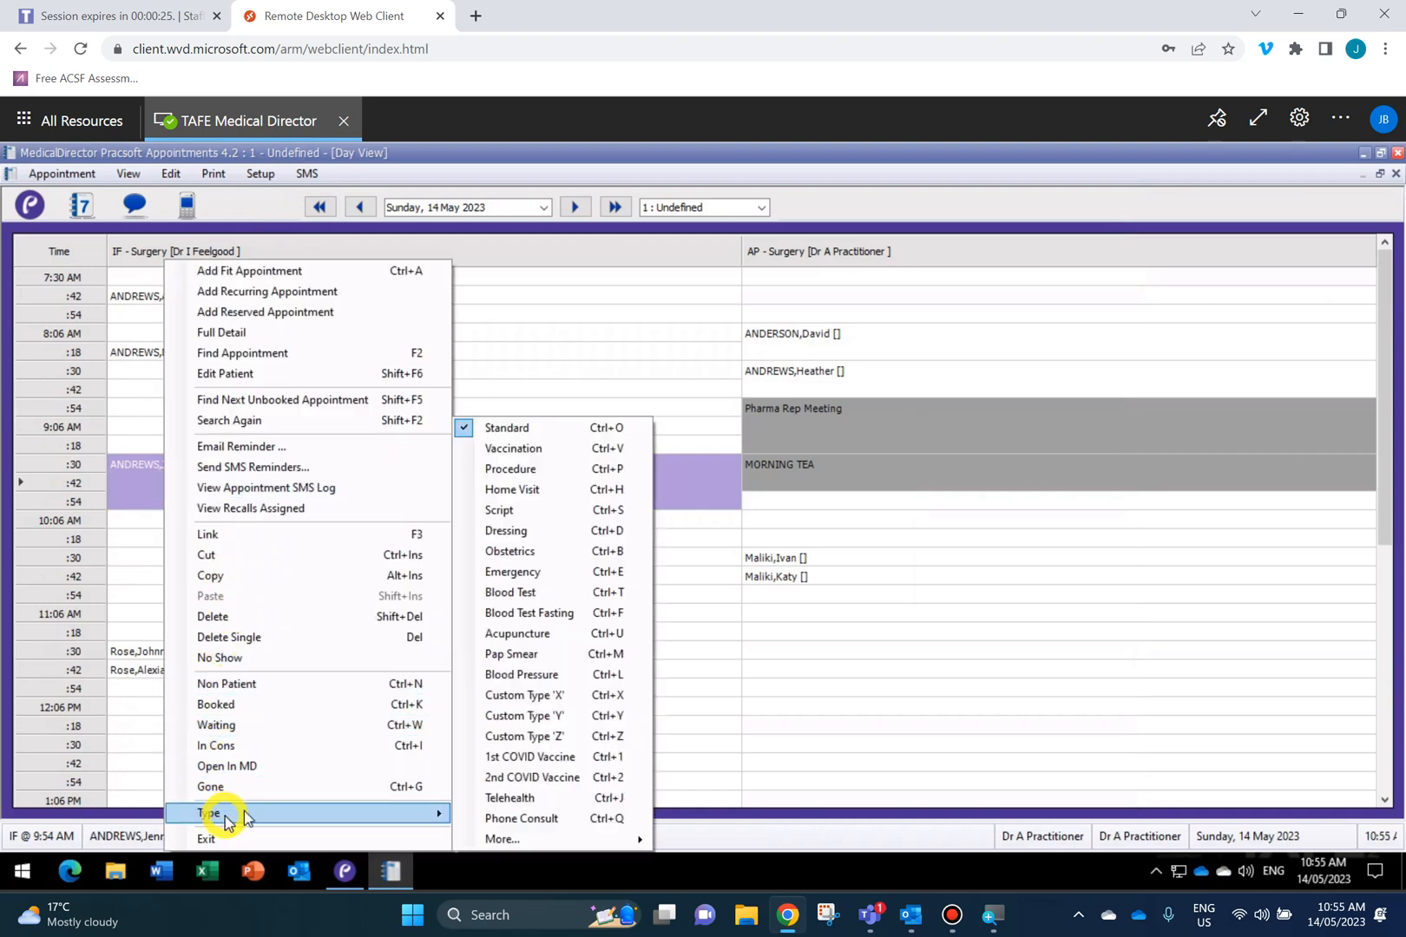
{"action": "left_click", "coordinate": [534, 470]}
{"action": "left_click", "coordinate": [160, 521]}
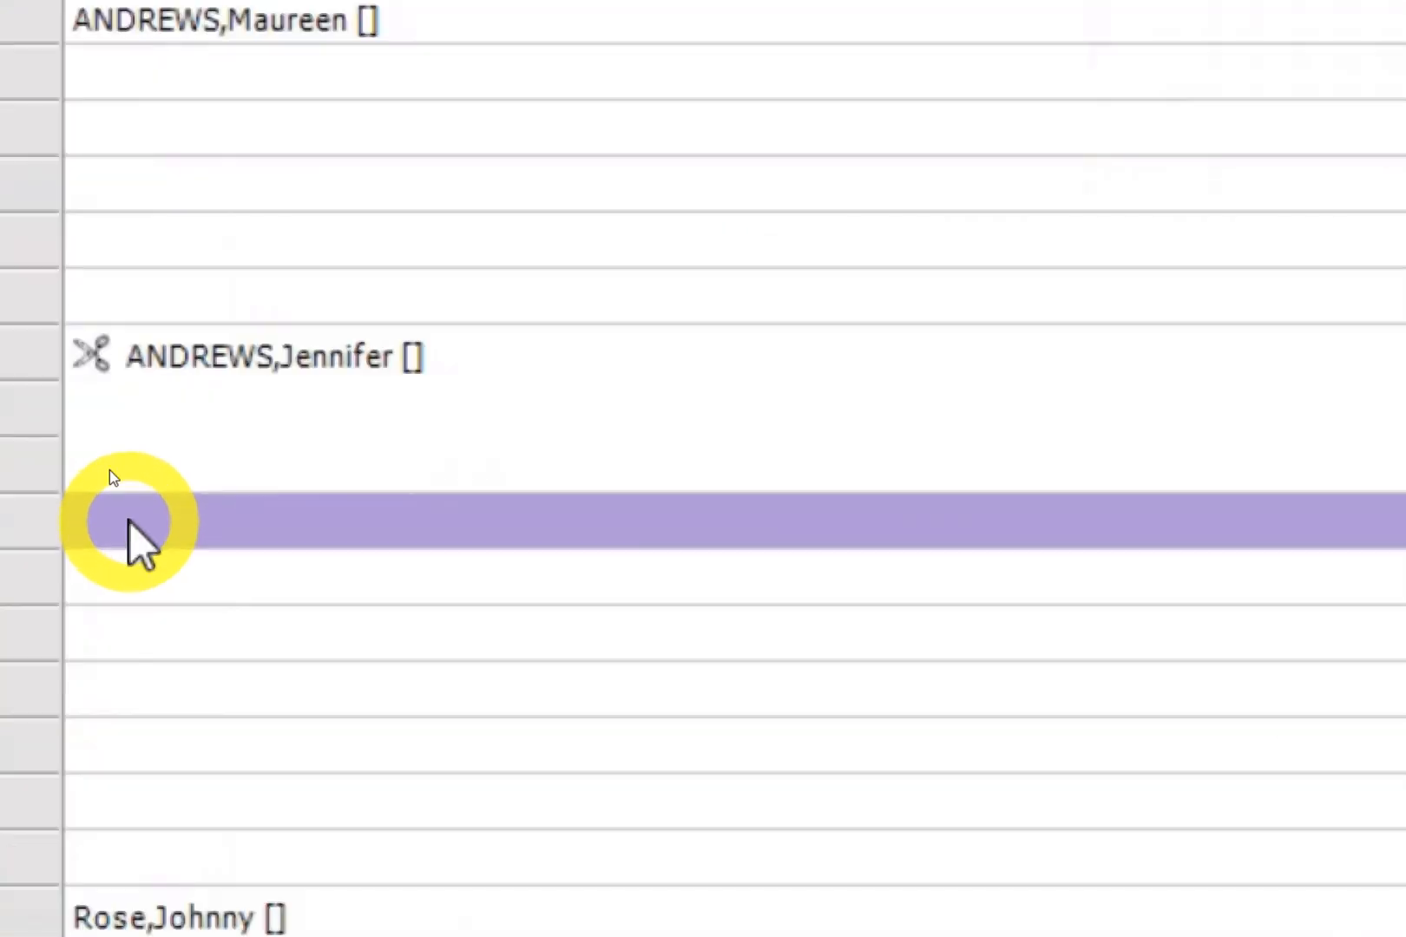
Mark IF surgery's 10:06–10:18 slots as a MORNING TEA break.
{"action": "mouse_move", "coordinate": [94, 357]}
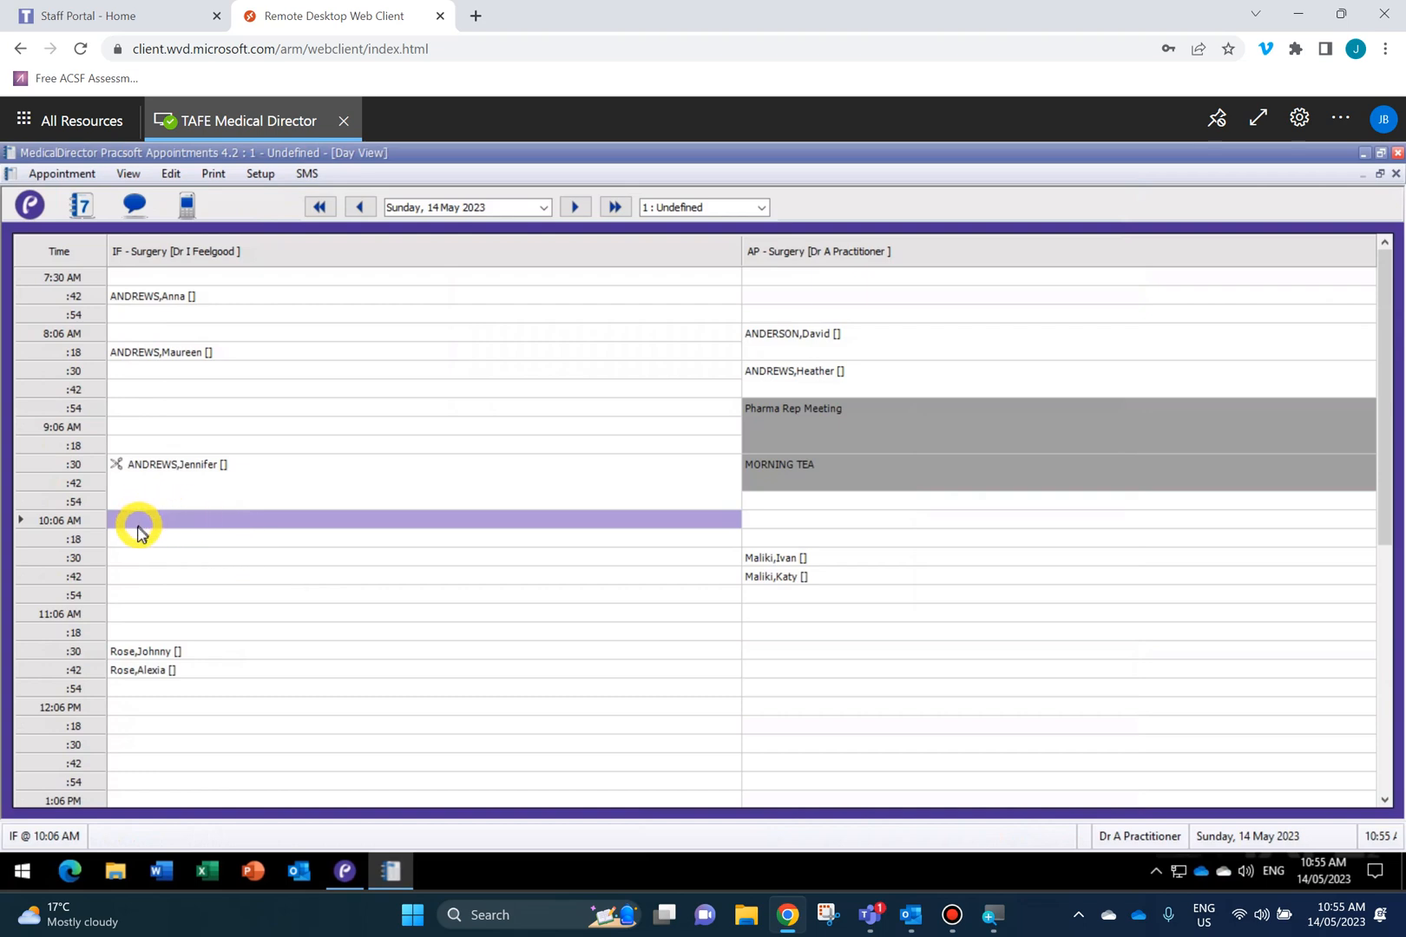
{"action": "left_click_drag", "start_coordinate": [137, 538], "coordinate": [139, 539]}
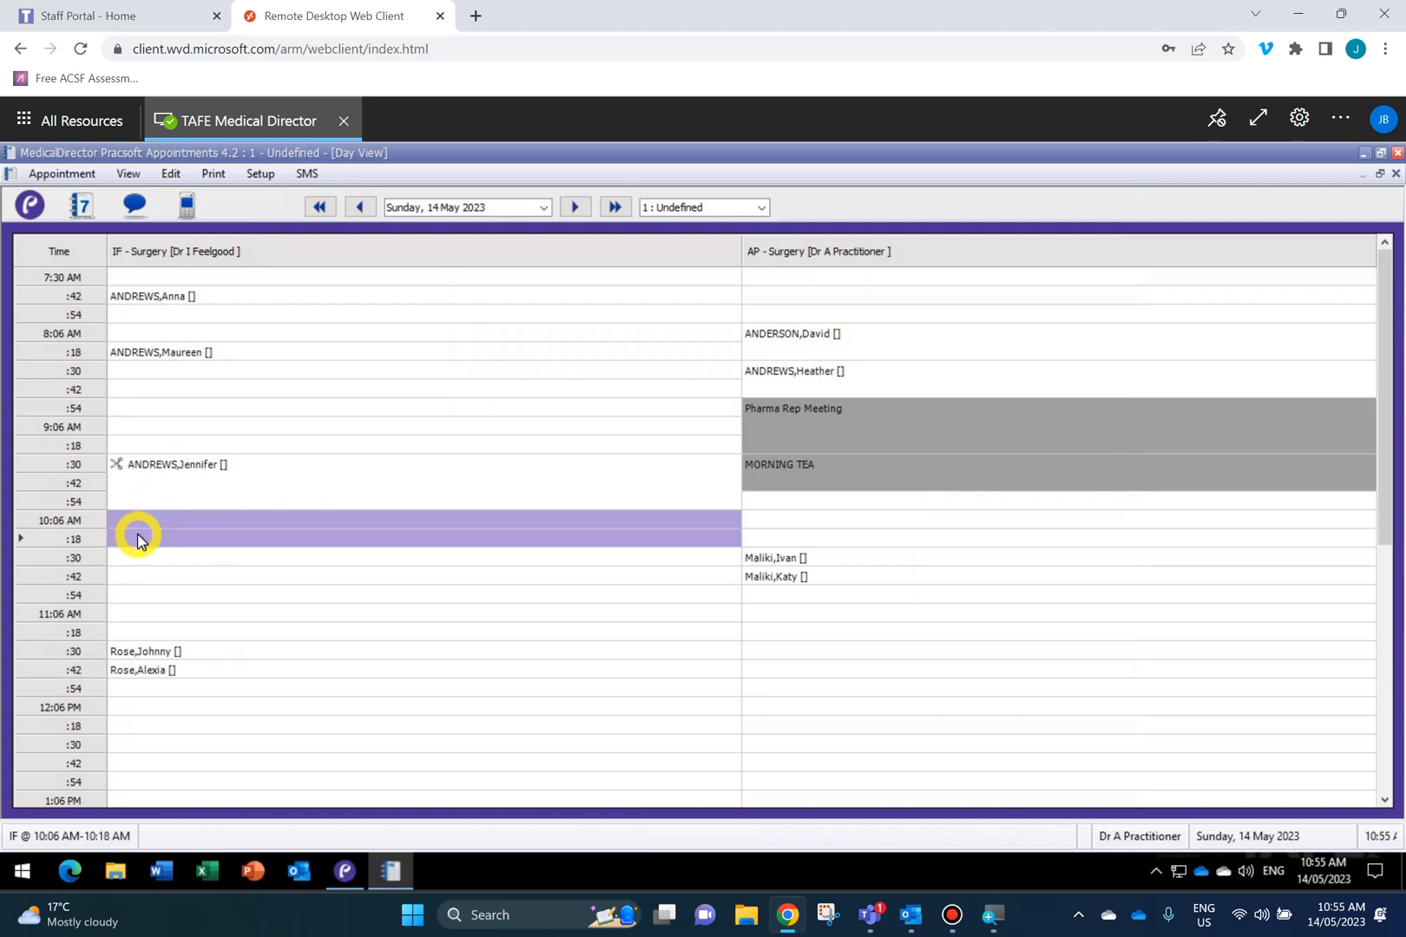
{"action": "type", "text": "m"}
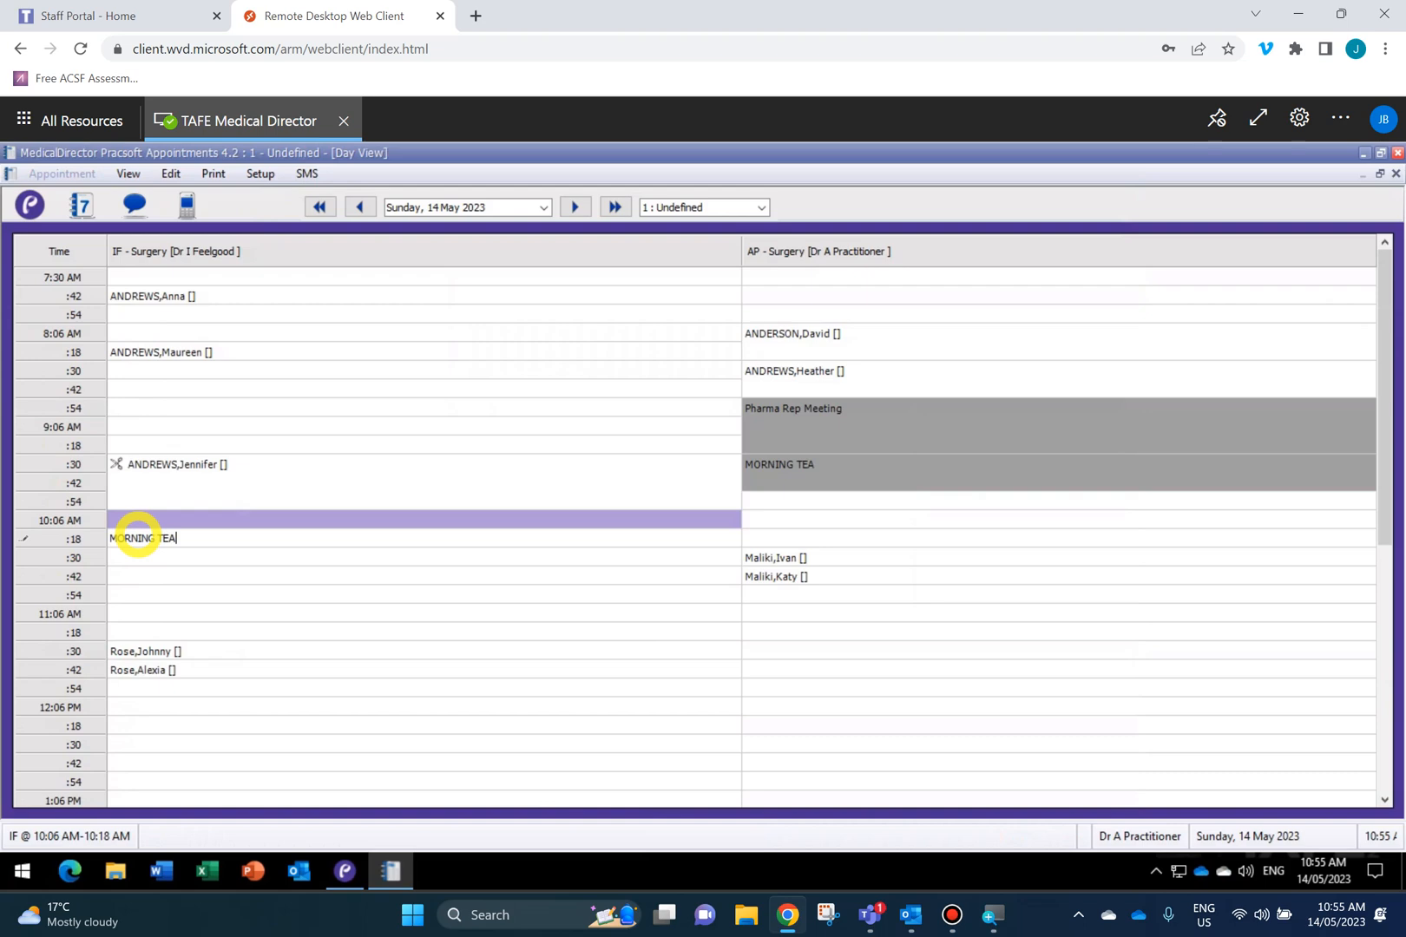
{"action": "key", "text": "Return"}
{"action": "left_click", "coordinate": [201, 574]}
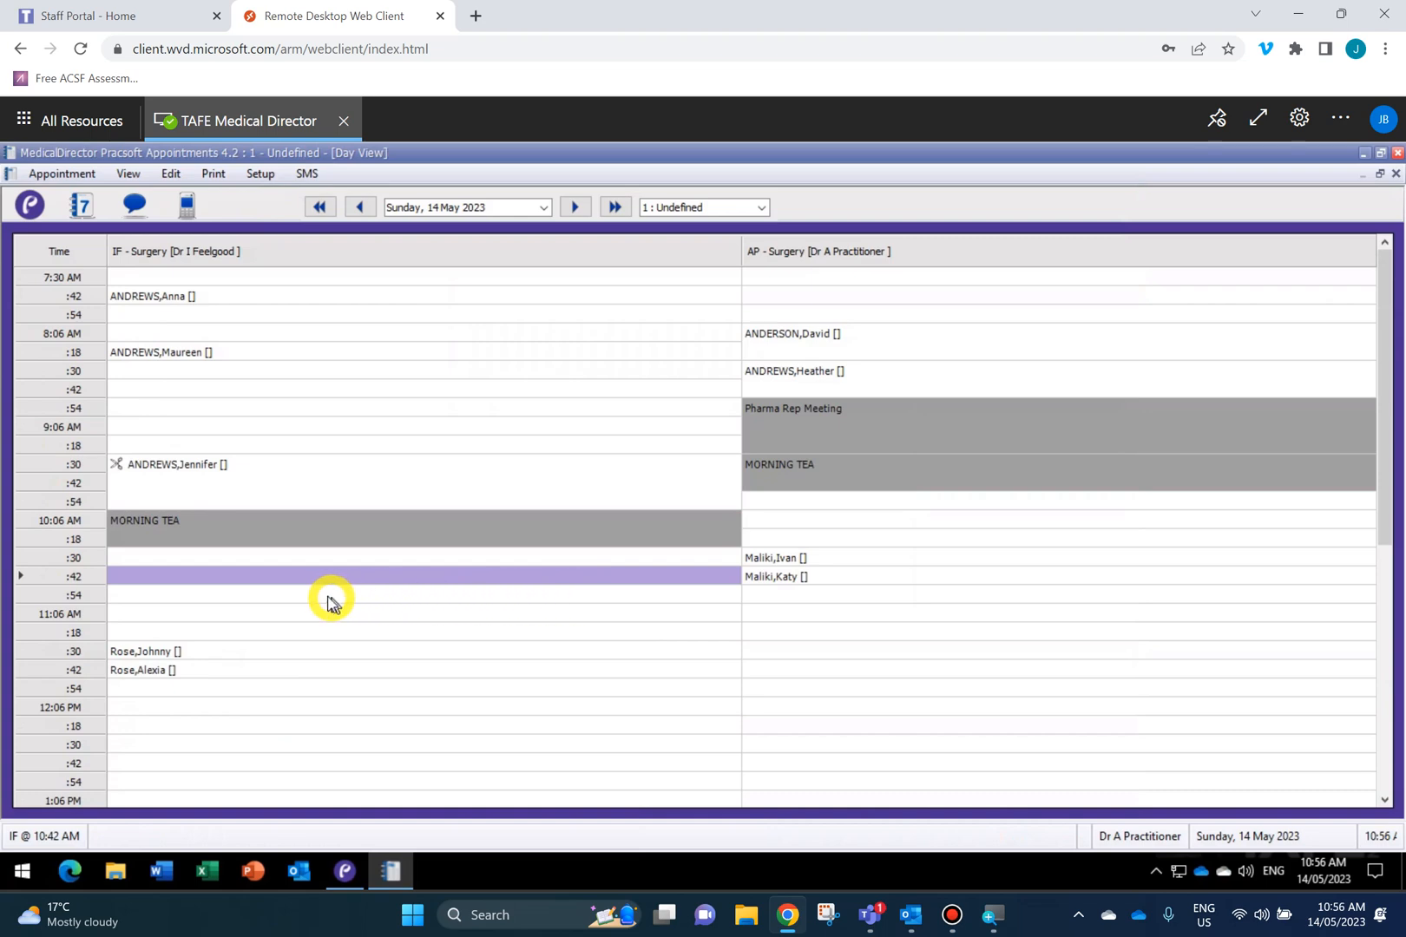
{"action": "left_click", "coordinate": [178, 599]}
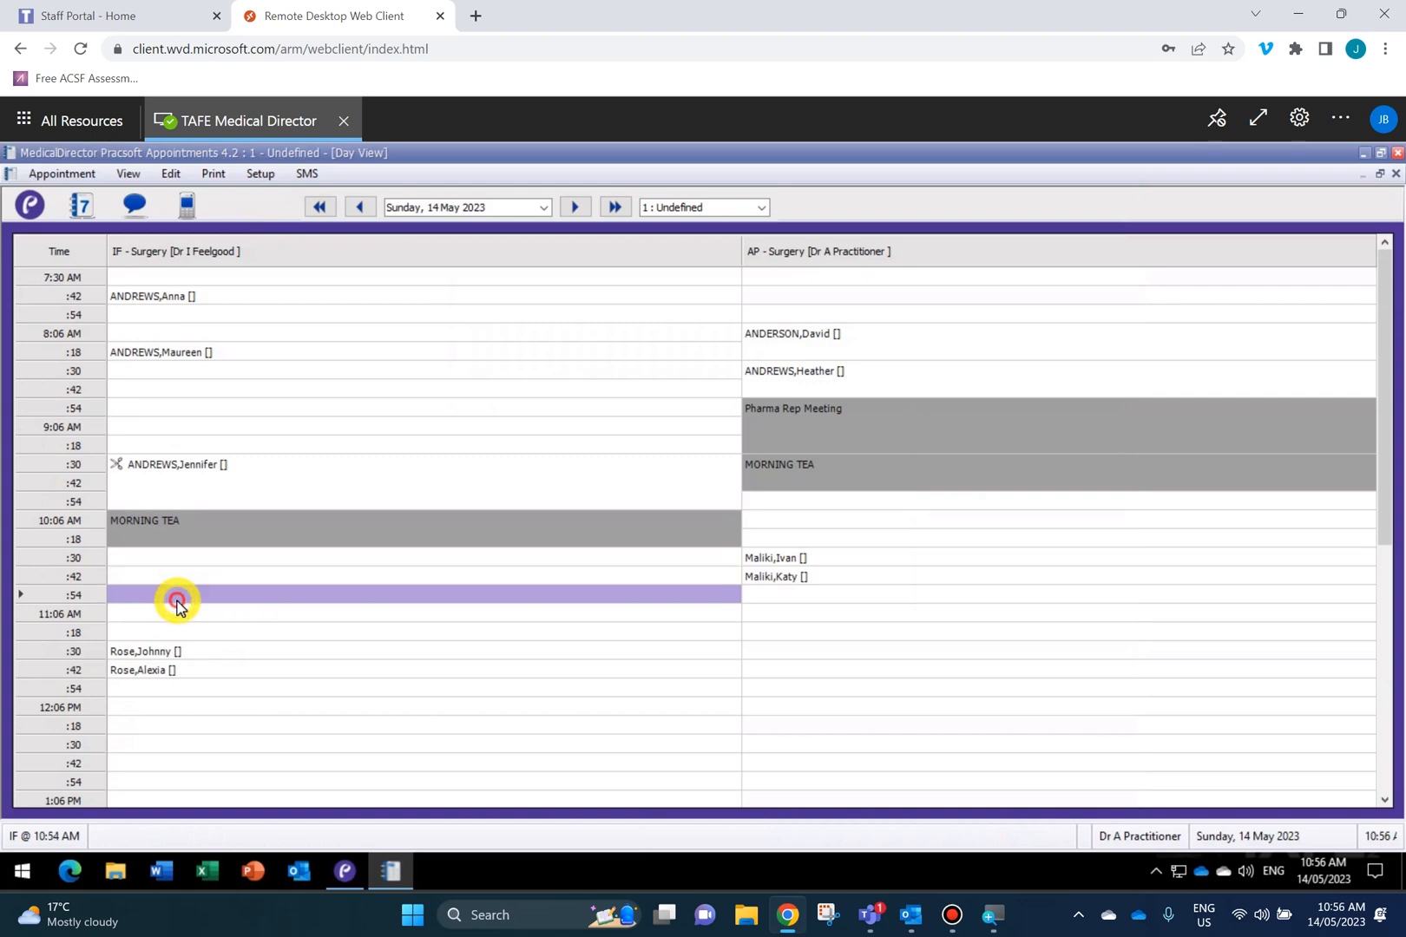
{"action": "right_click", "coordinate": [121, 596]}
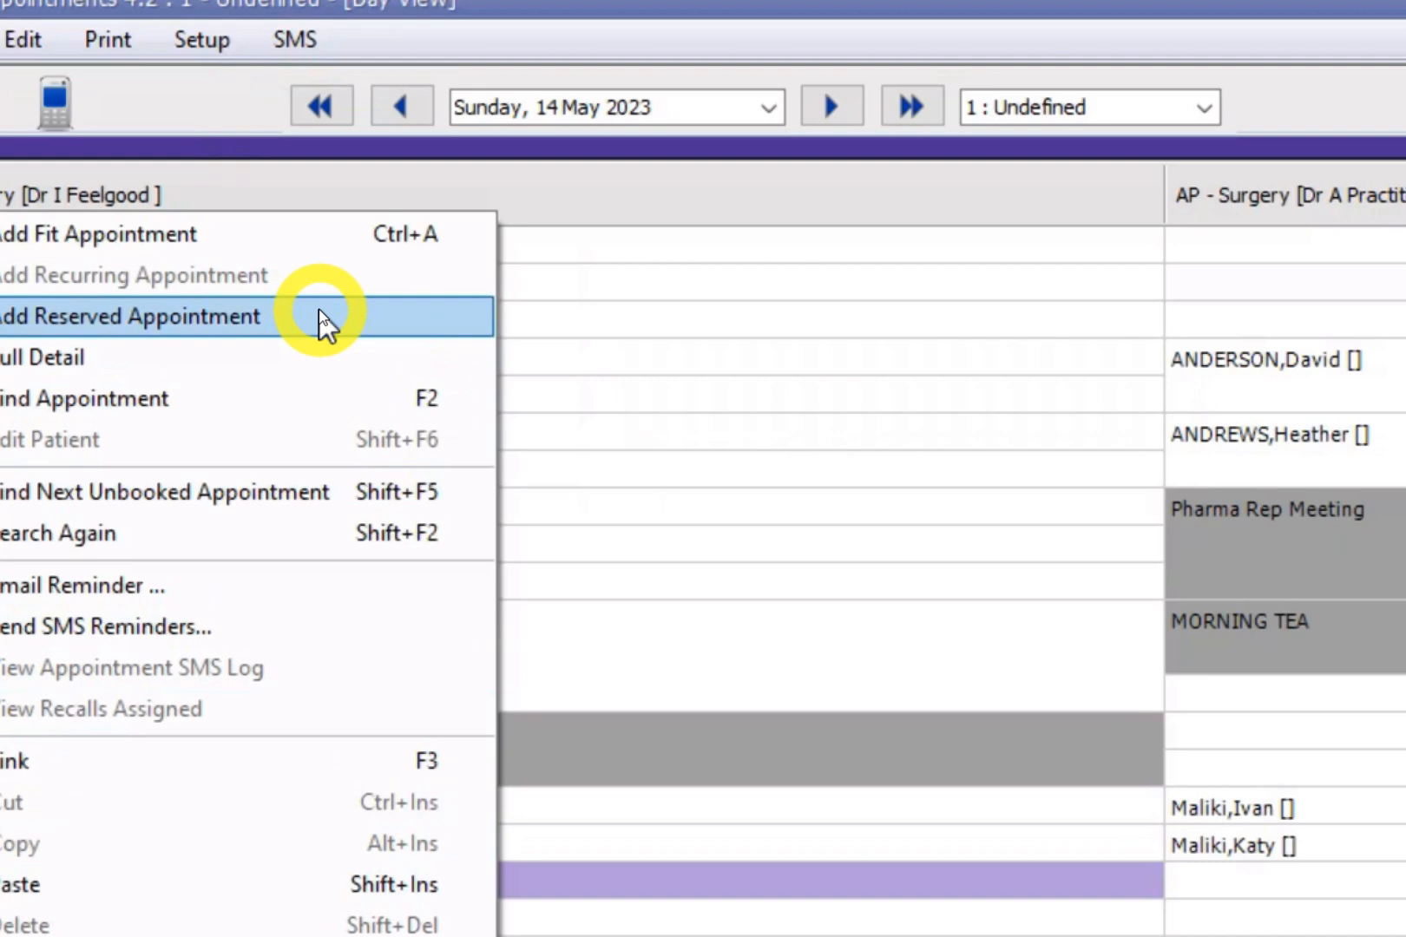
{"action": "left_click", "coordinate": [321, 319]}
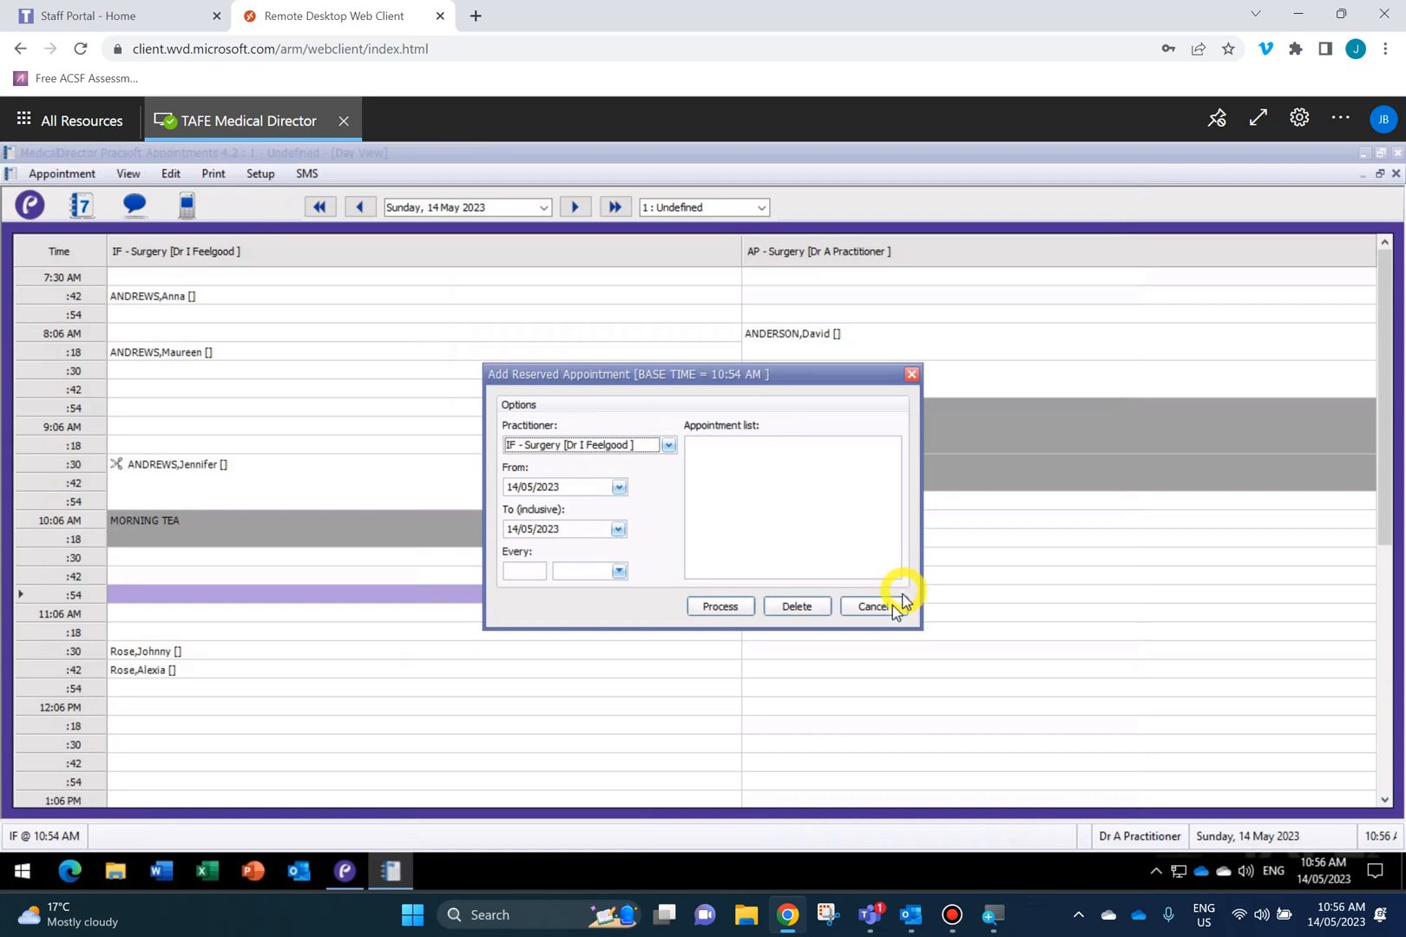
{"action": "left_click", "coordinate": [872, 606]}
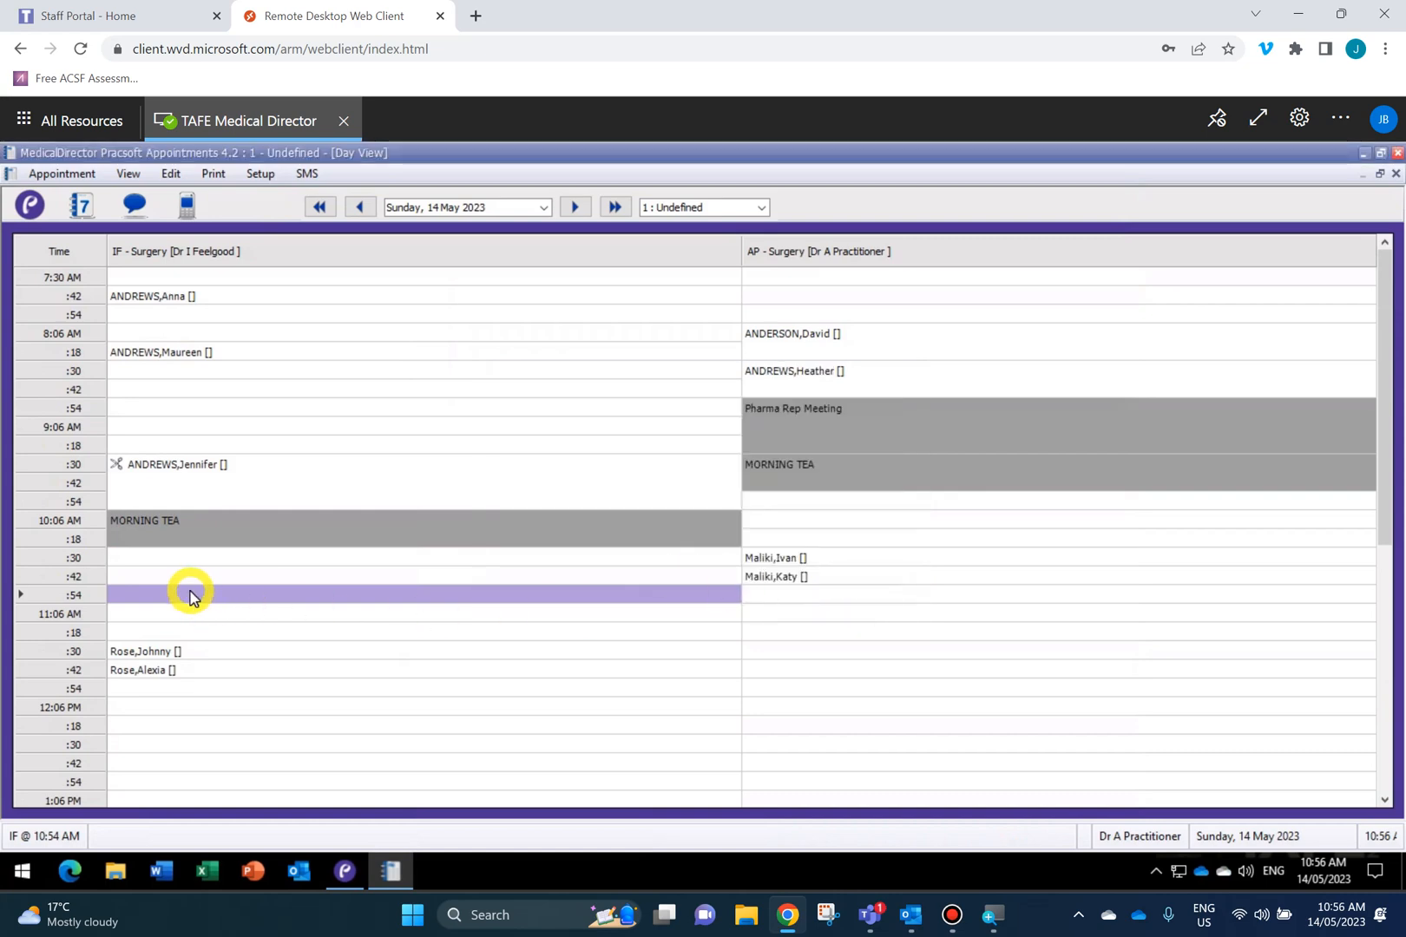
Add a reserved appointment at IF surgery's 10:54 slot, repeating every 1 Day/s.
{"action": "right_click", "coordinate": [135, 602]}
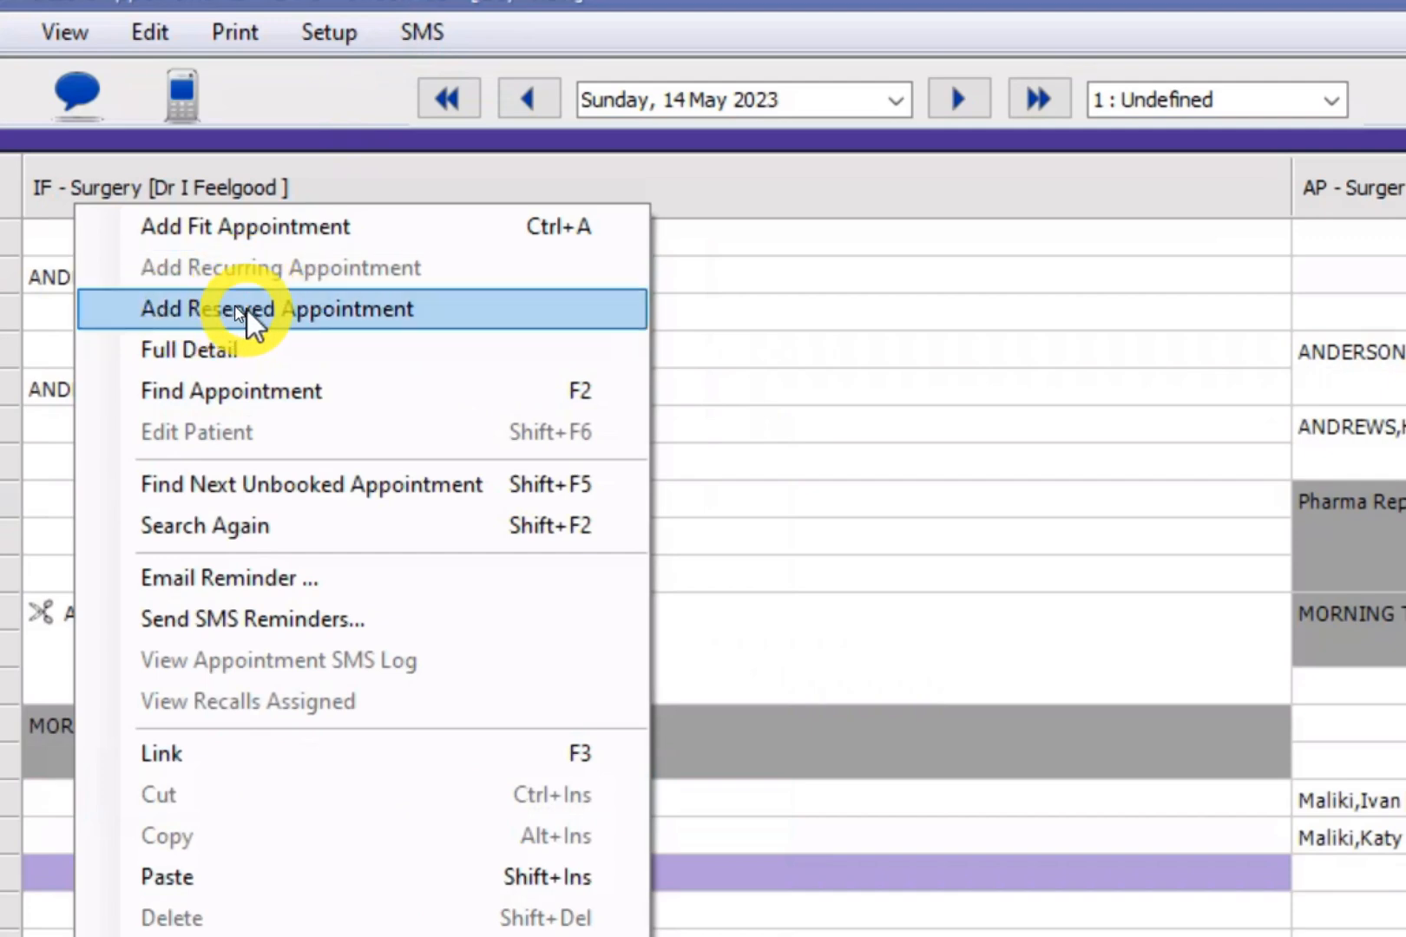
{"action": "left_click", "coordinate": [282, 310]}
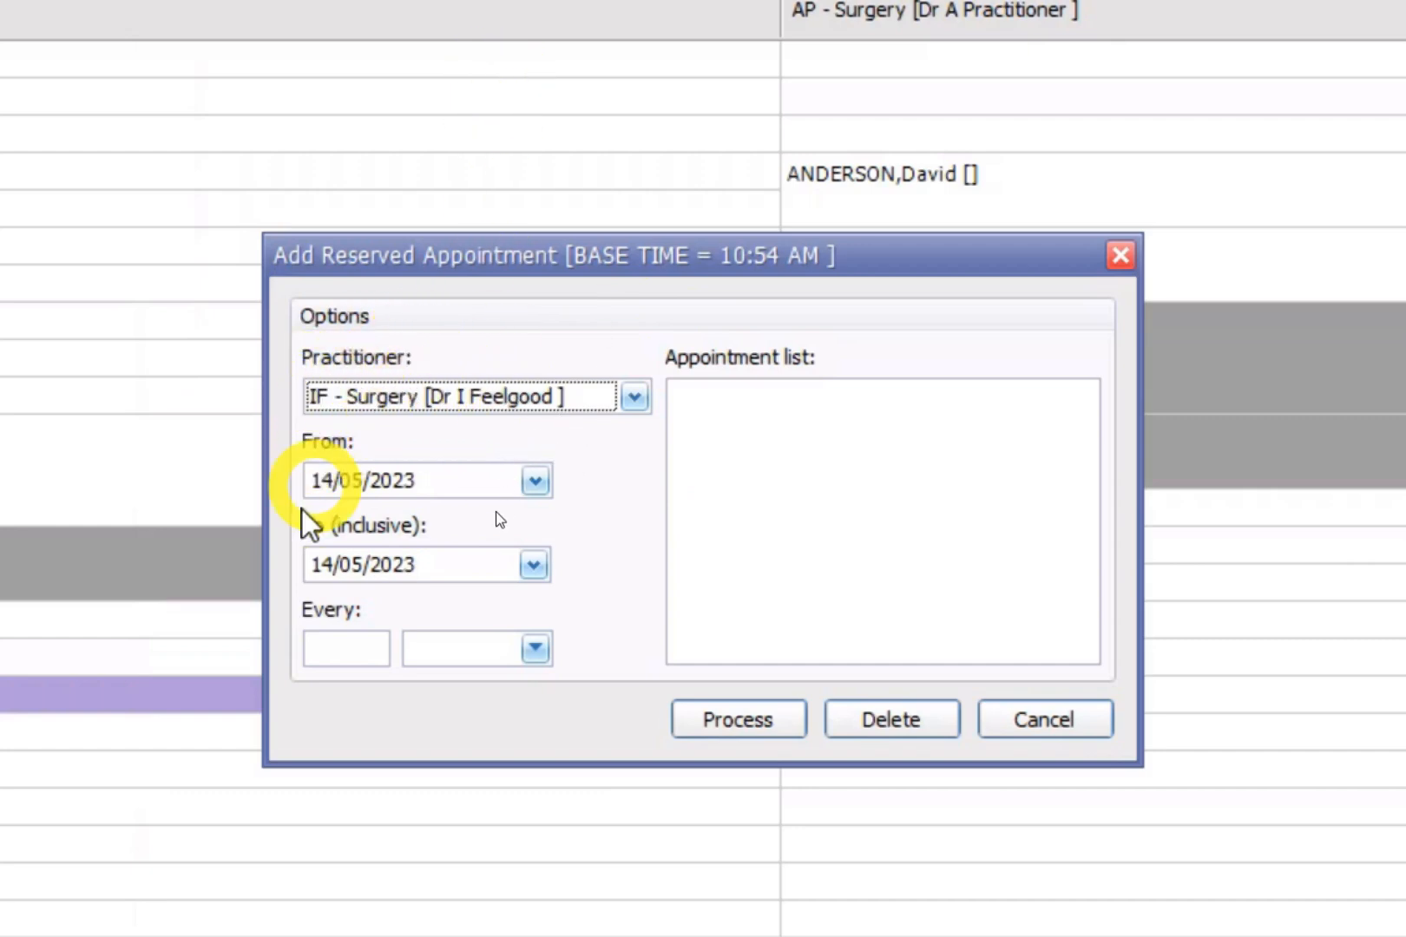
{"action": "left_click", "coordinate": [334, 649]}
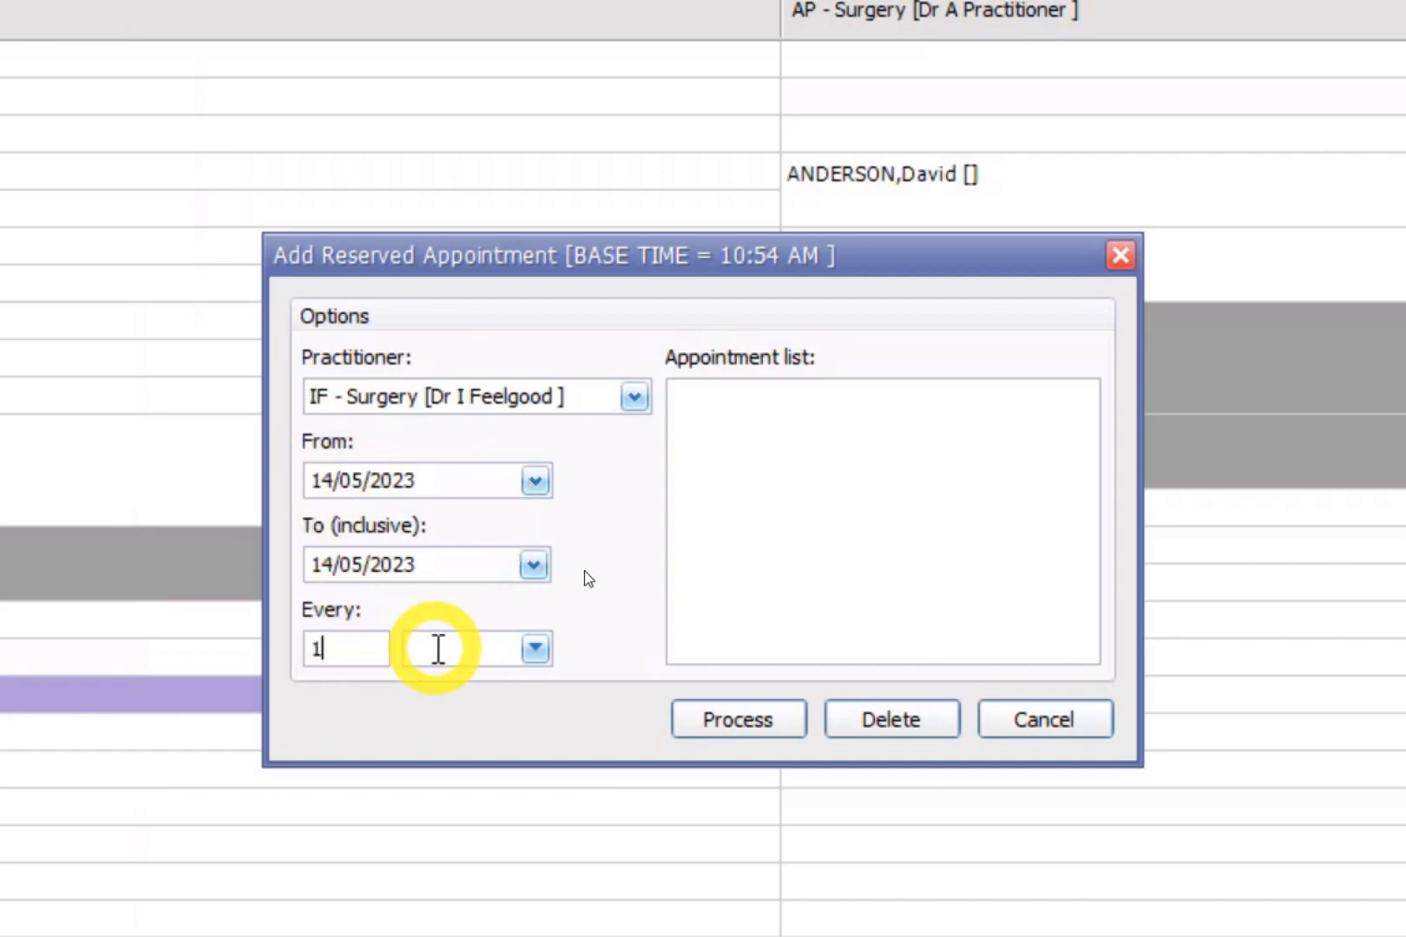
{"action": "left_click", "coordinate": [474, 649]}
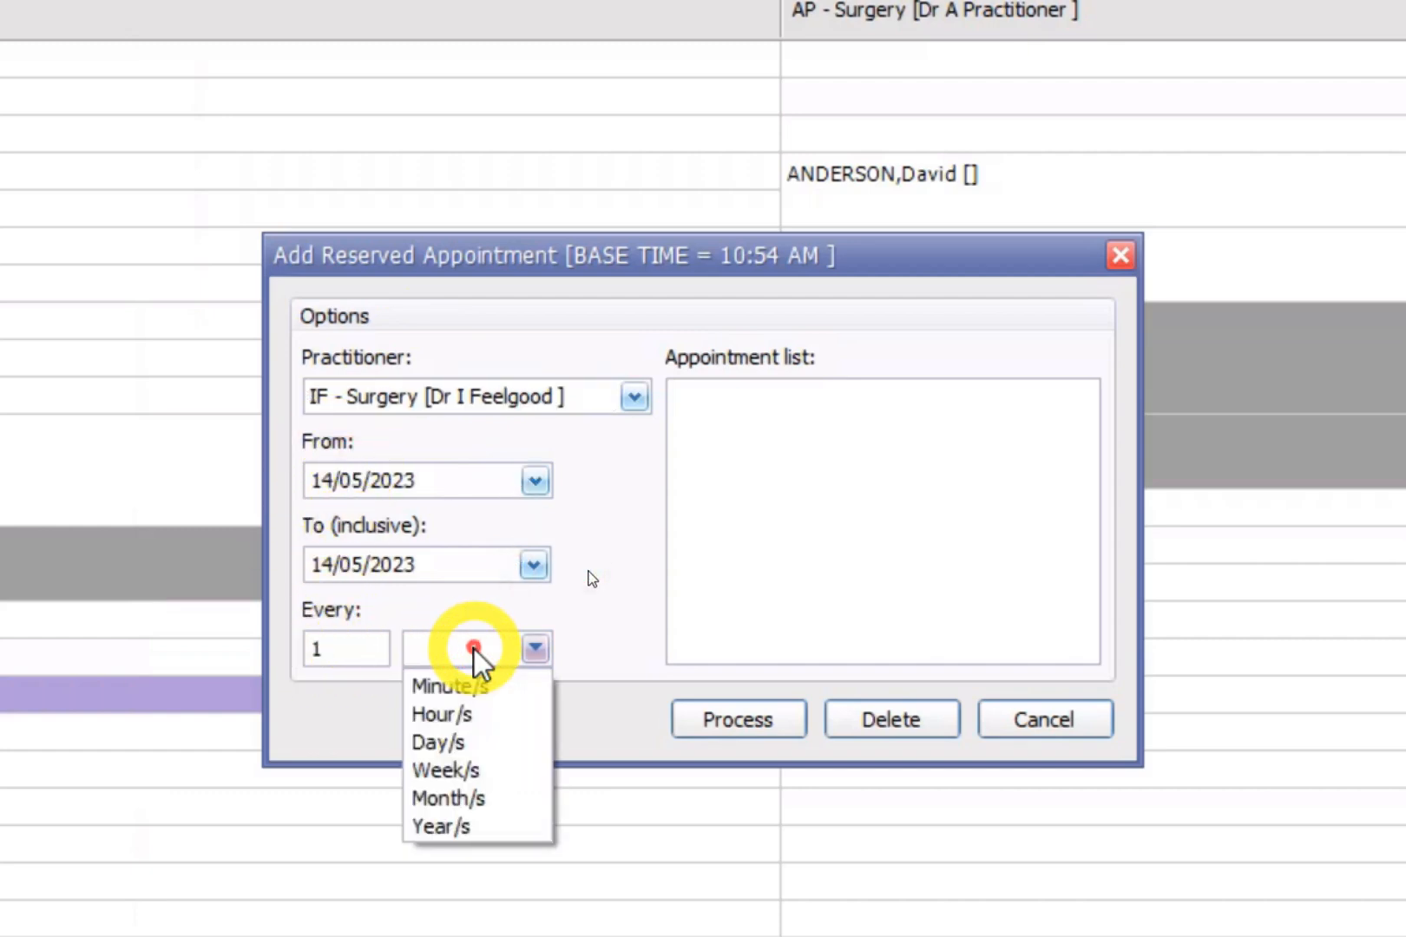
{"action": "left_click", "coordinate": [439, 743]}
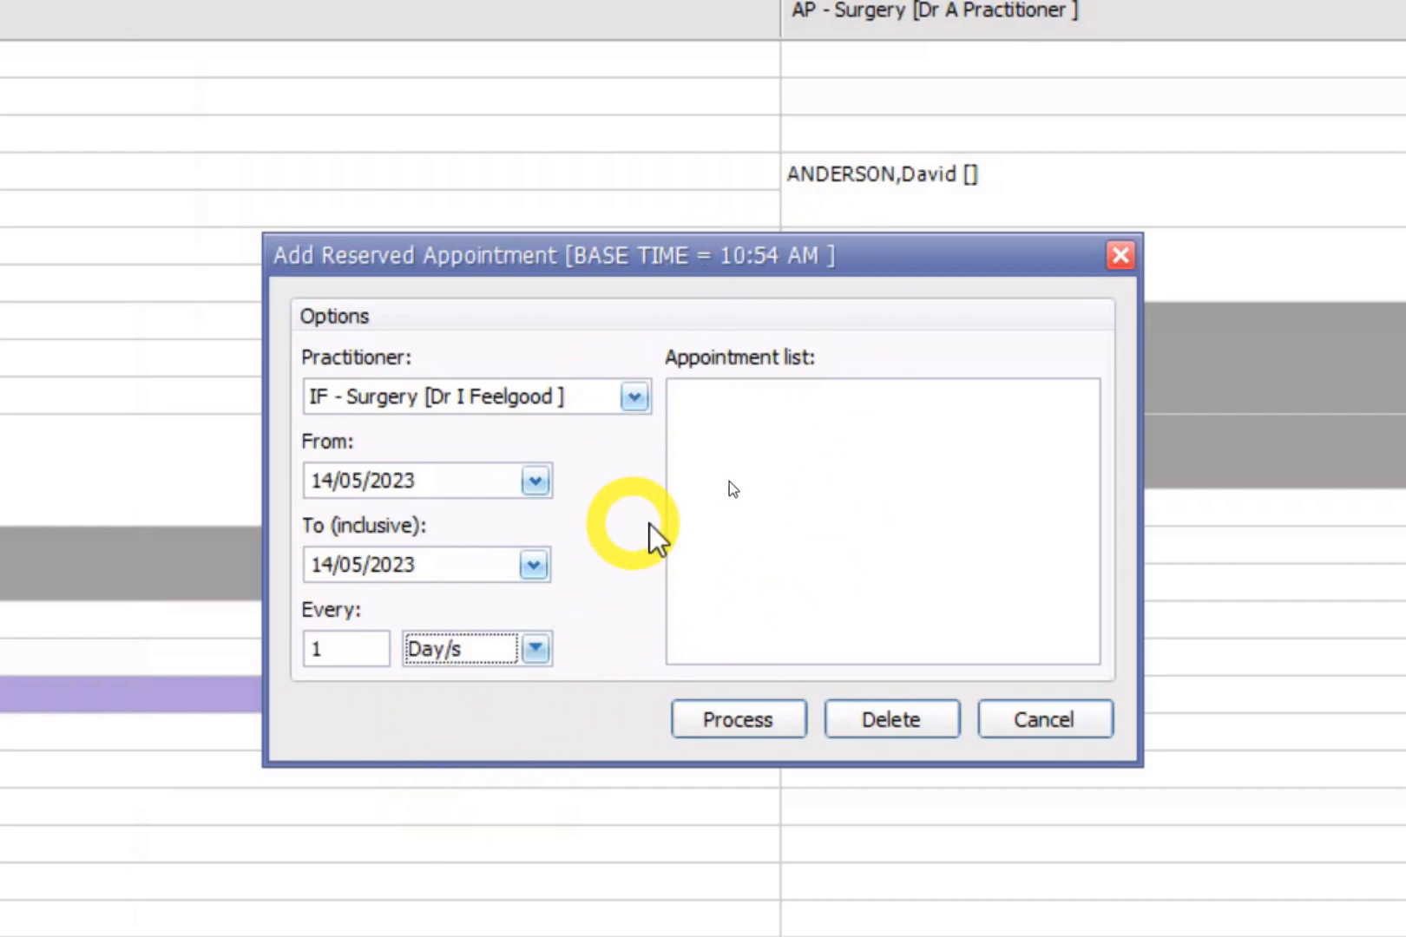
{"action": "left_click", "coordinate": [740, 719]}
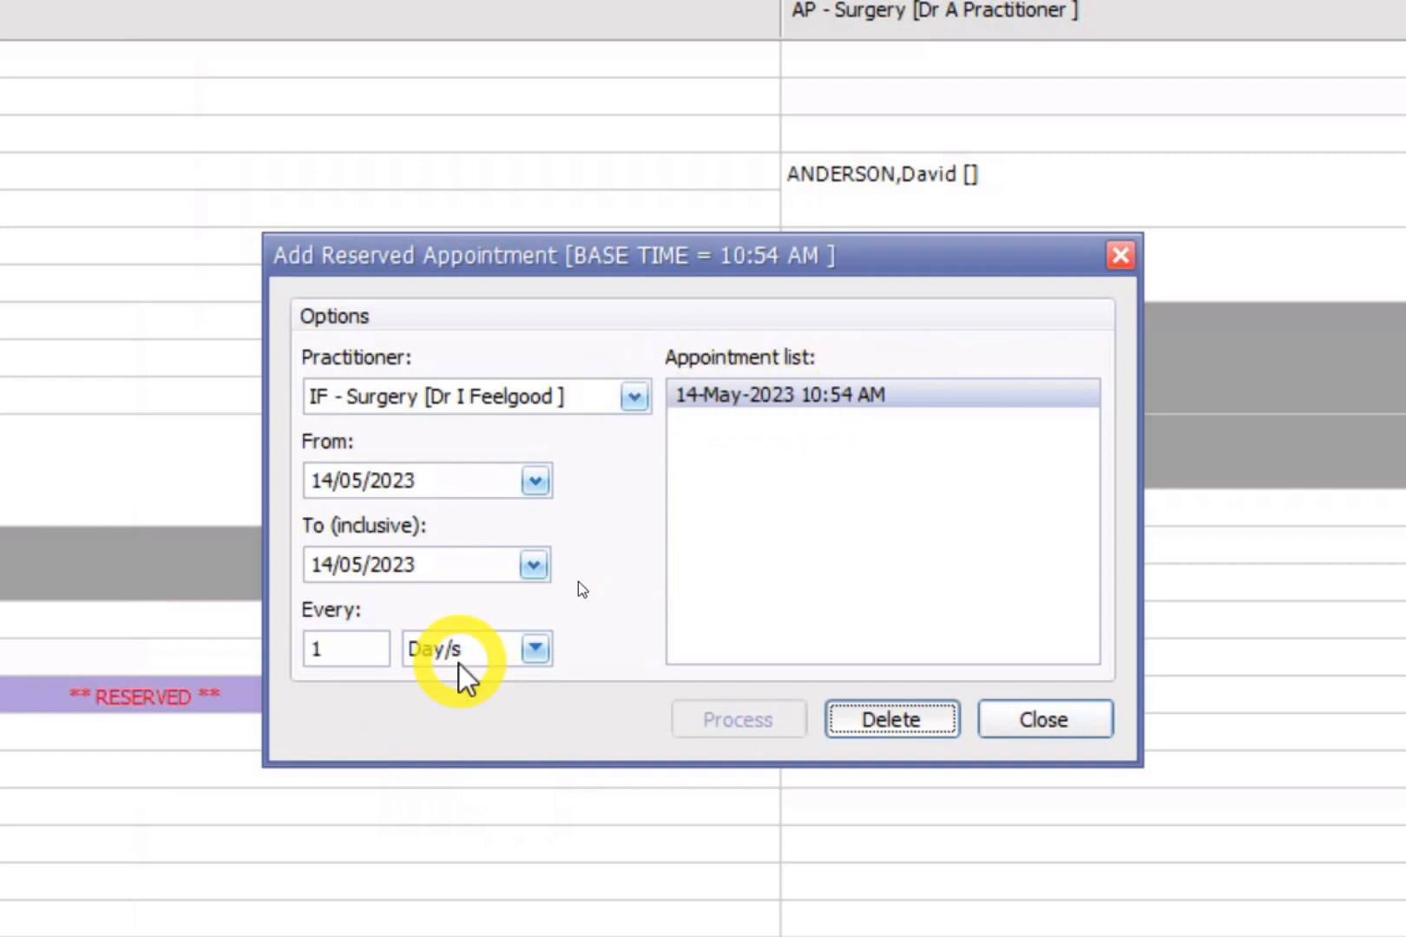
{"action": "left_click", "coordinate": [536, 649]}
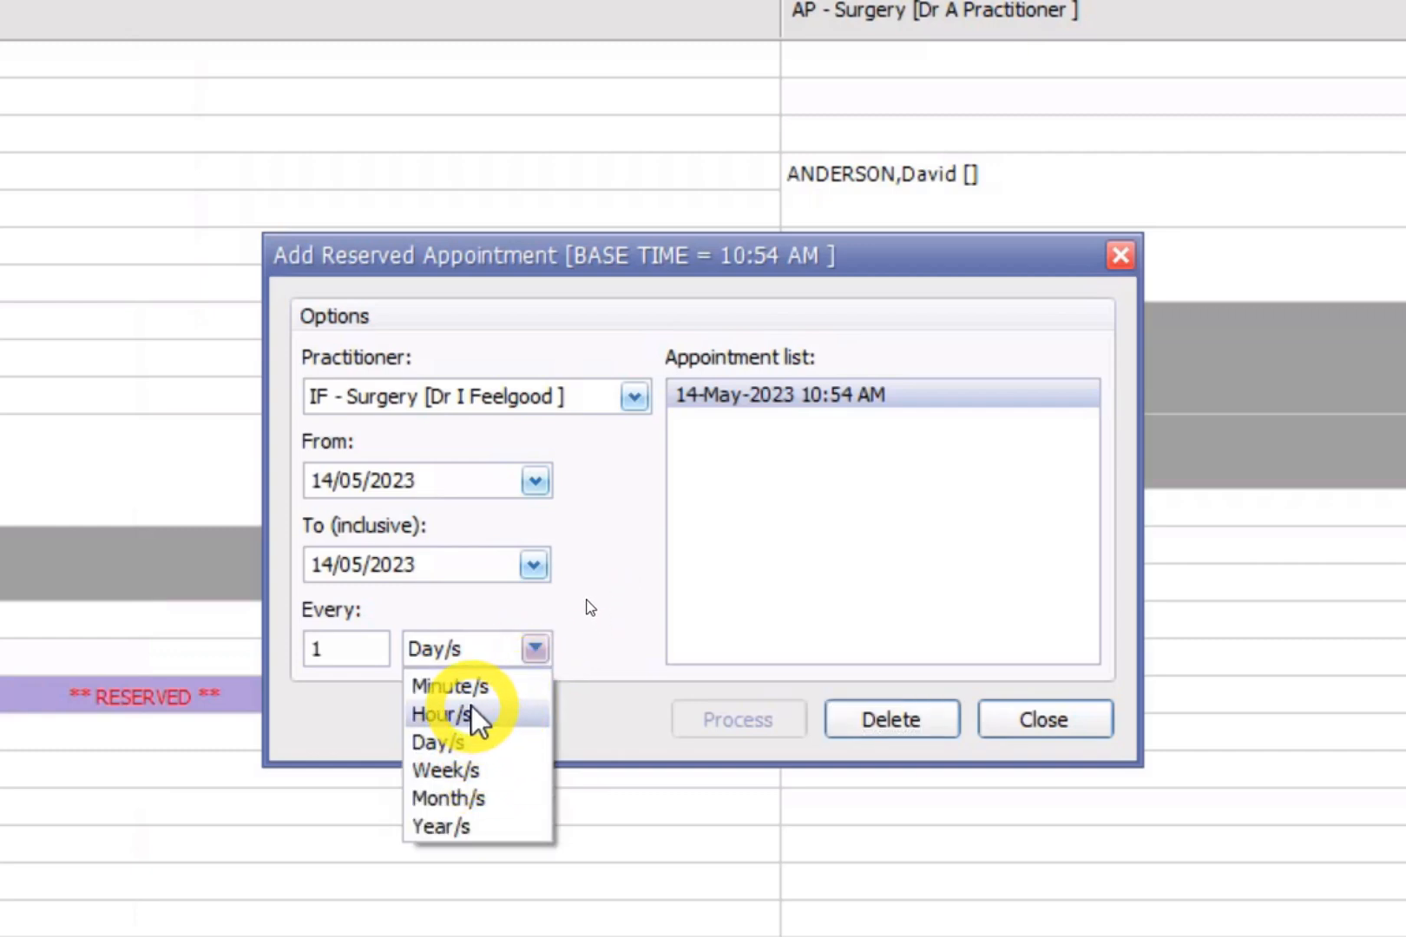
Set the reserved slot's repeat to every 3 weeks, ending 24/06/2023.
{"action": "left_click", "coordinate": [460, 769]}
{"action": "left_click", "coordinate": [347, 642]}
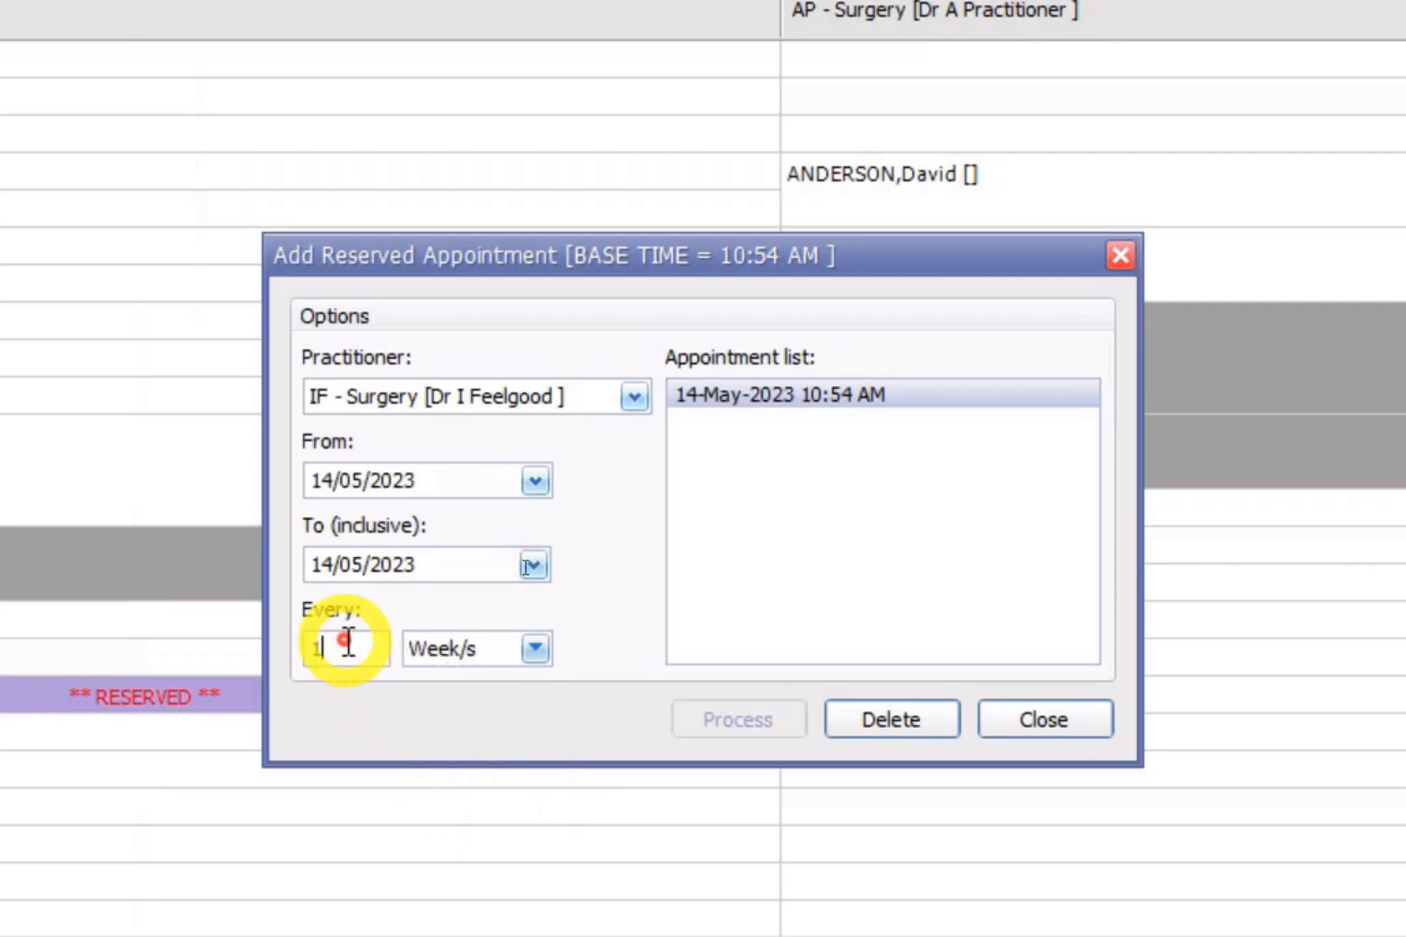
{"action": "key", "text": "BackSpace"}
{"action": "type", "text": "3"}
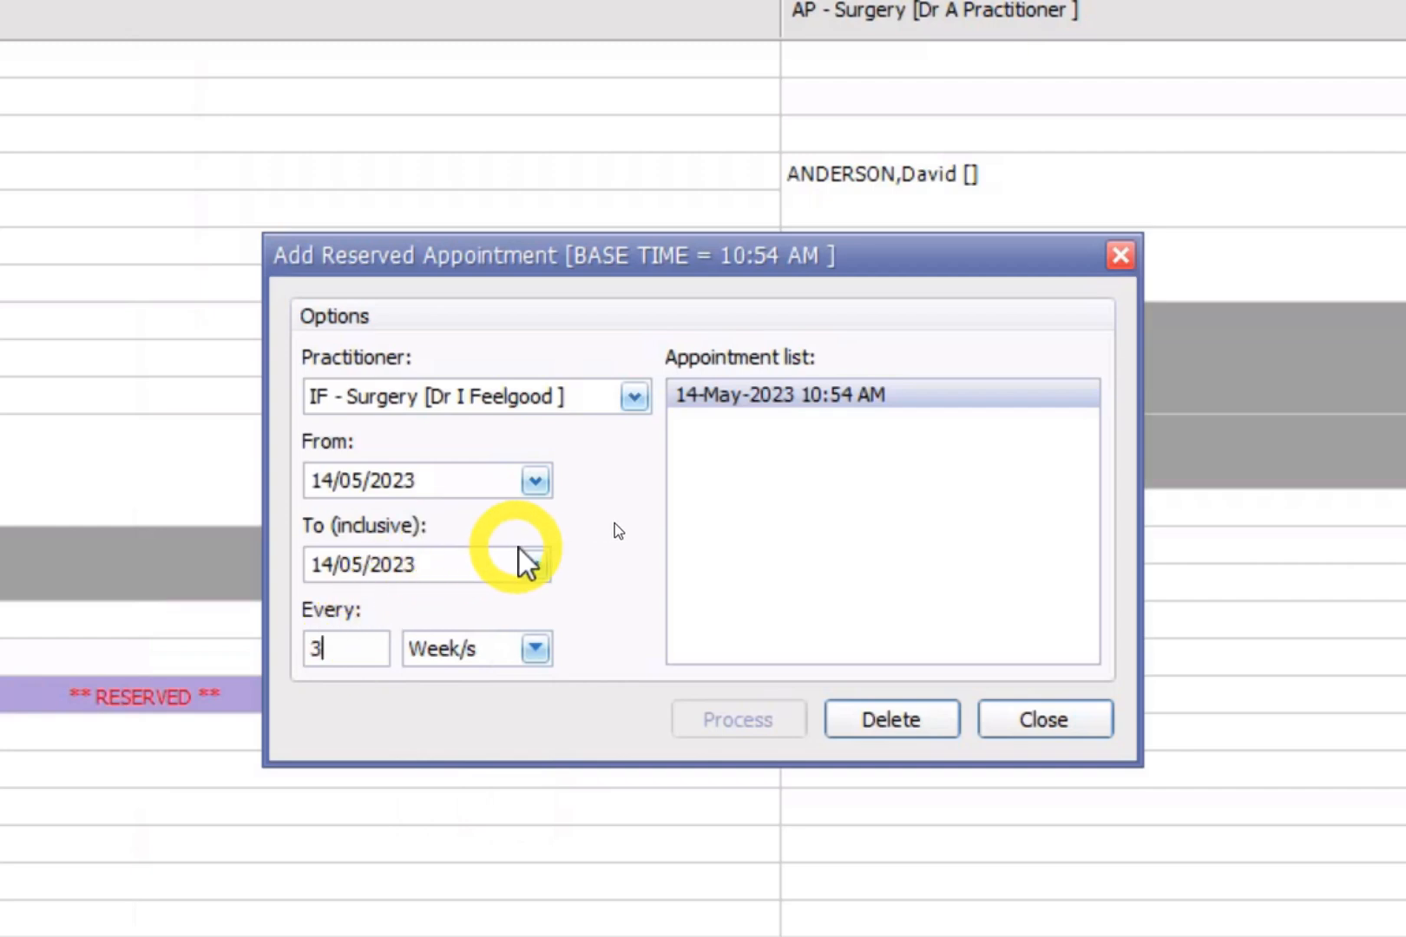
{"action": "left_click", "coordinate": [533, 566]}
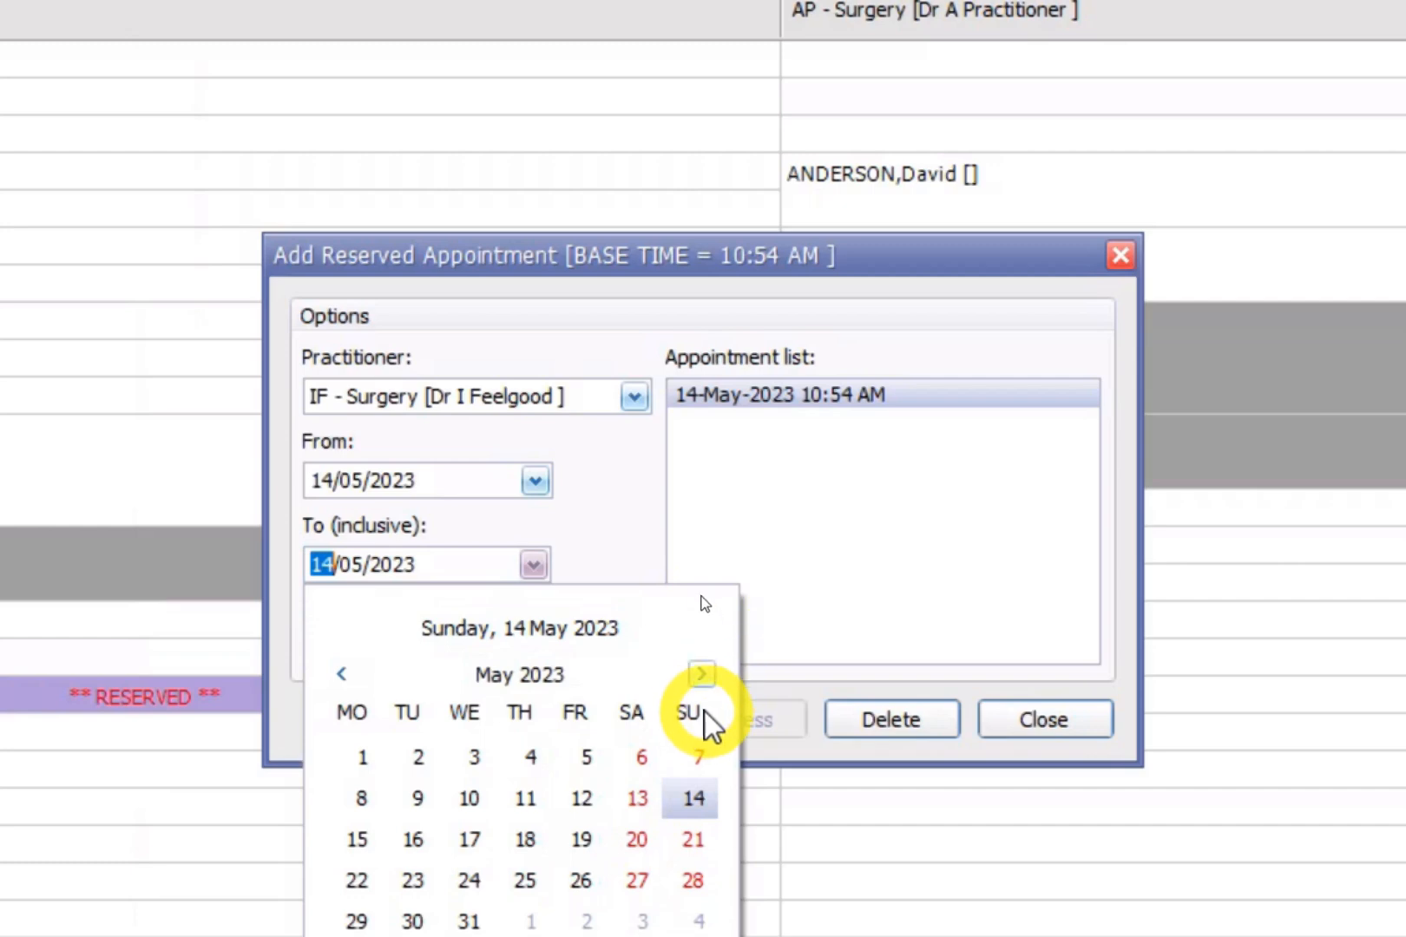
{"action": "left_click", "coordinate": [699, 674]}
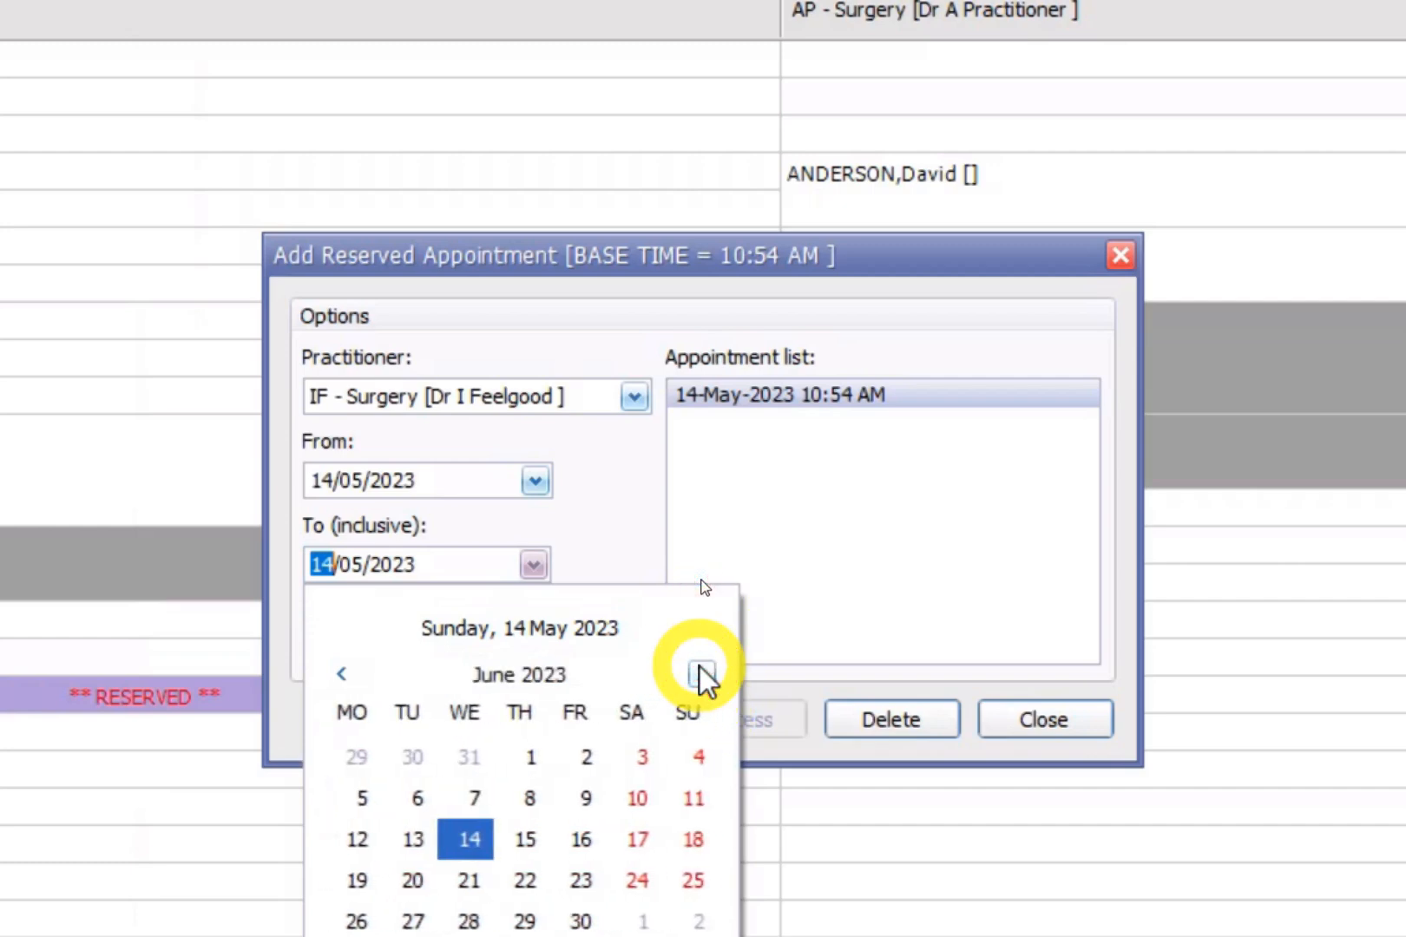
{"action": "left_click", "coordinate": [637, 881]}
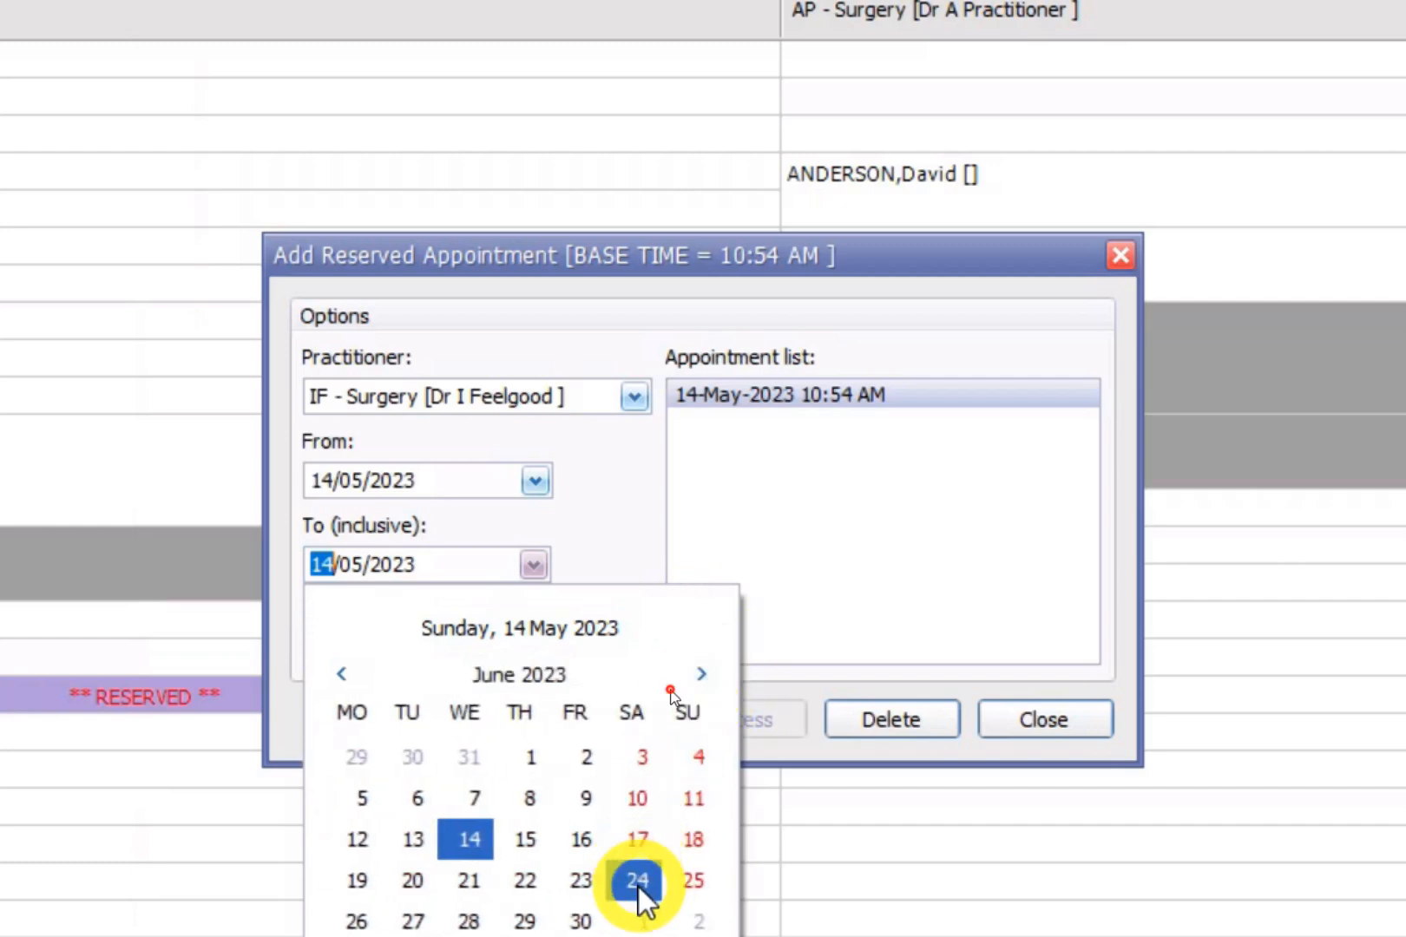
{"action": "left_click", "coordinate": [593, 654]}
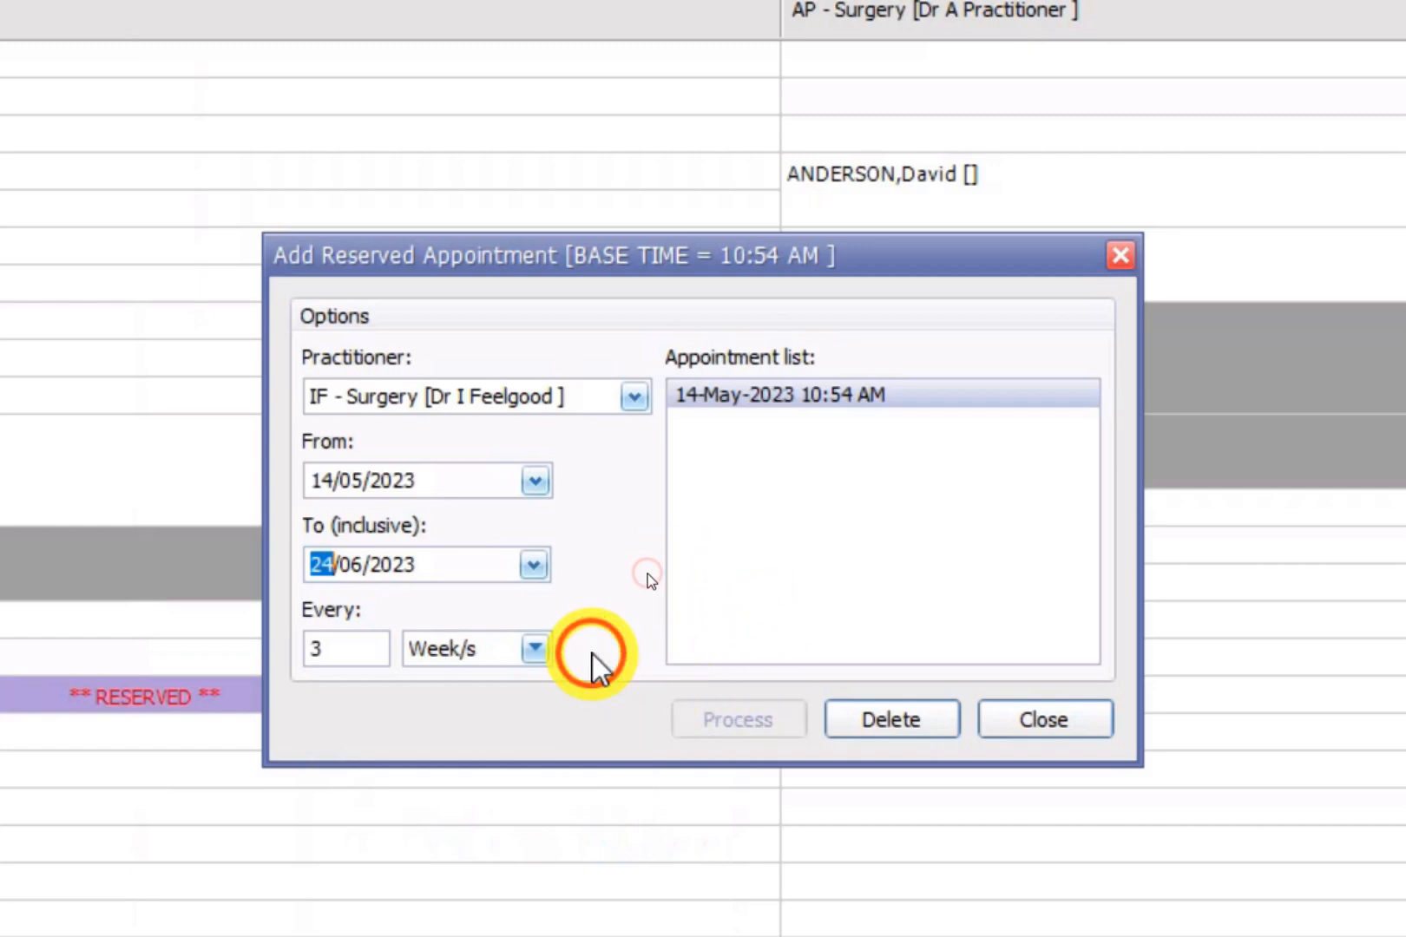
{"action": "right_click", "coordinate": [724, 702]}
Reset the repeat to every 1 Day/s and close without processing repeats.
{"action": "key", "text": "Tab"}
{"action": "key", "text": "Tab"}
{"action": "key", "text": "Tab"}
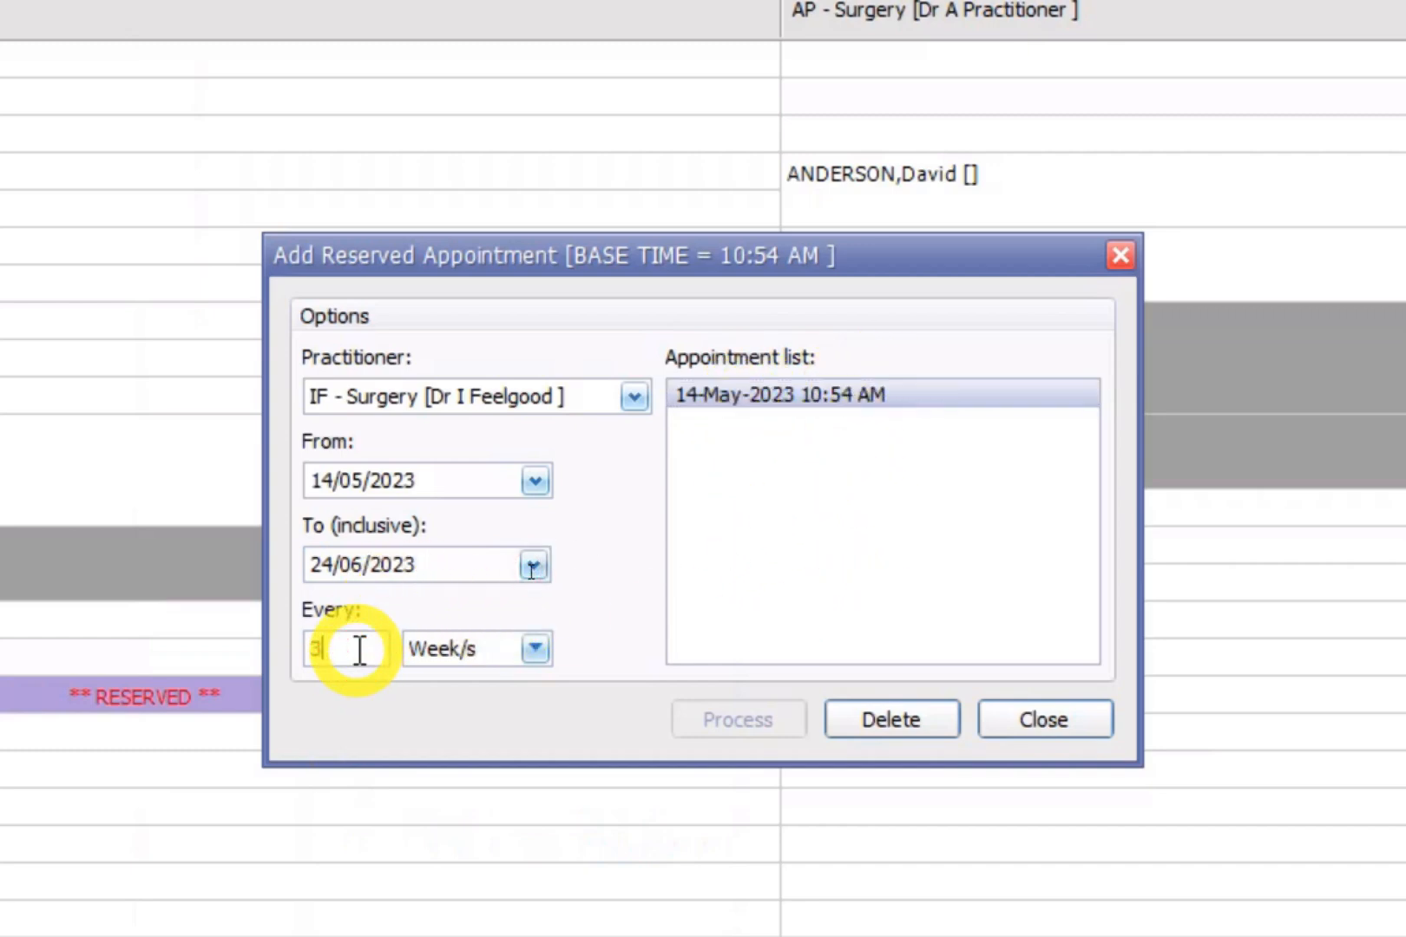
{"action": "type", "text": "1"}
{"action": "left_click", "coordinate": [485, 650]}
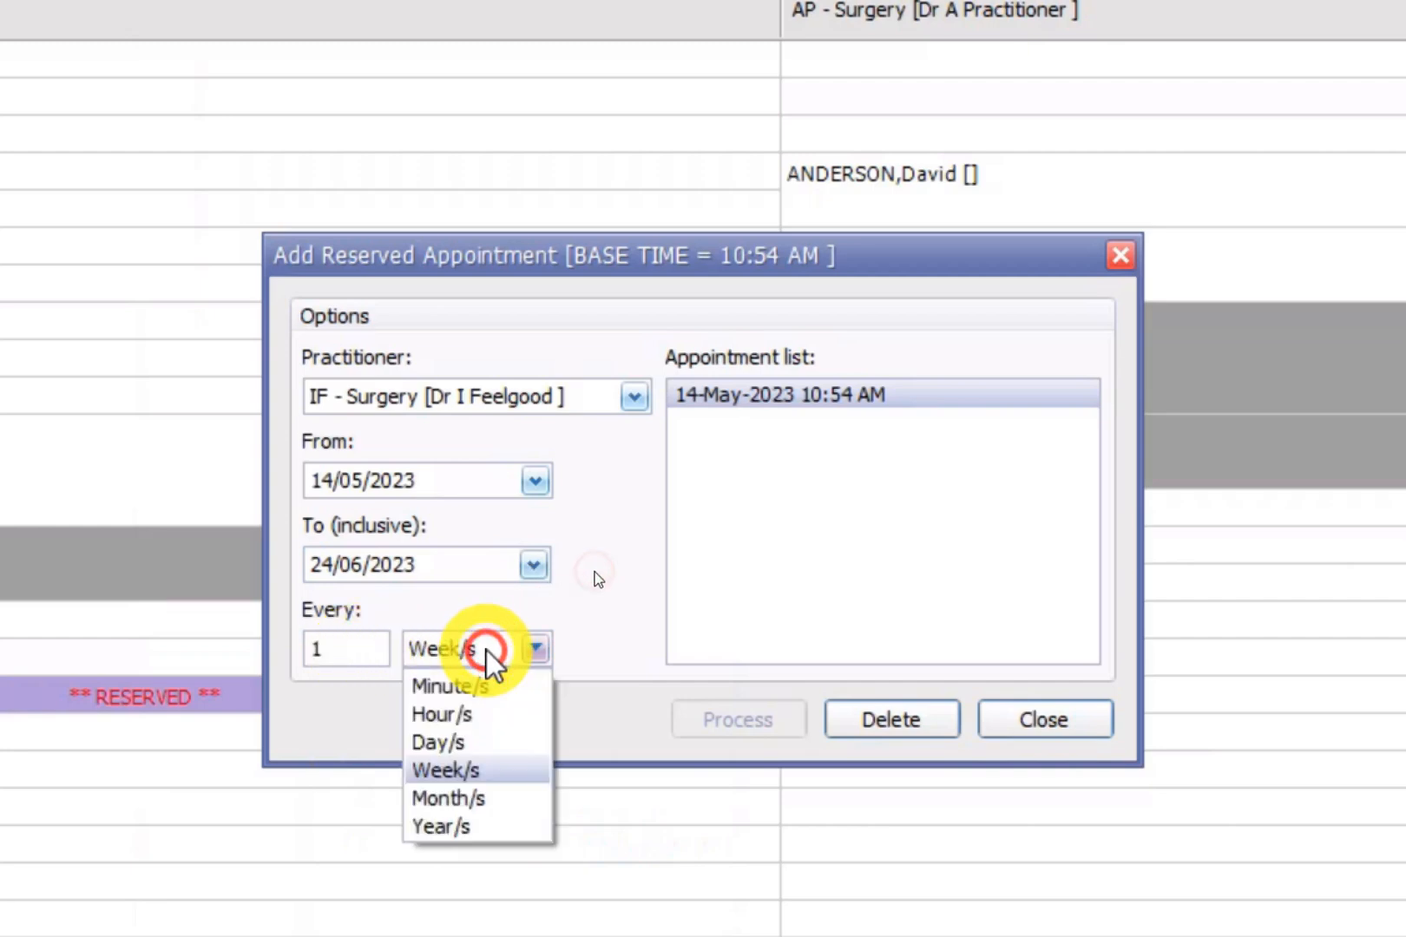
{"action": "left_click", "coordinate": [464, 742]}
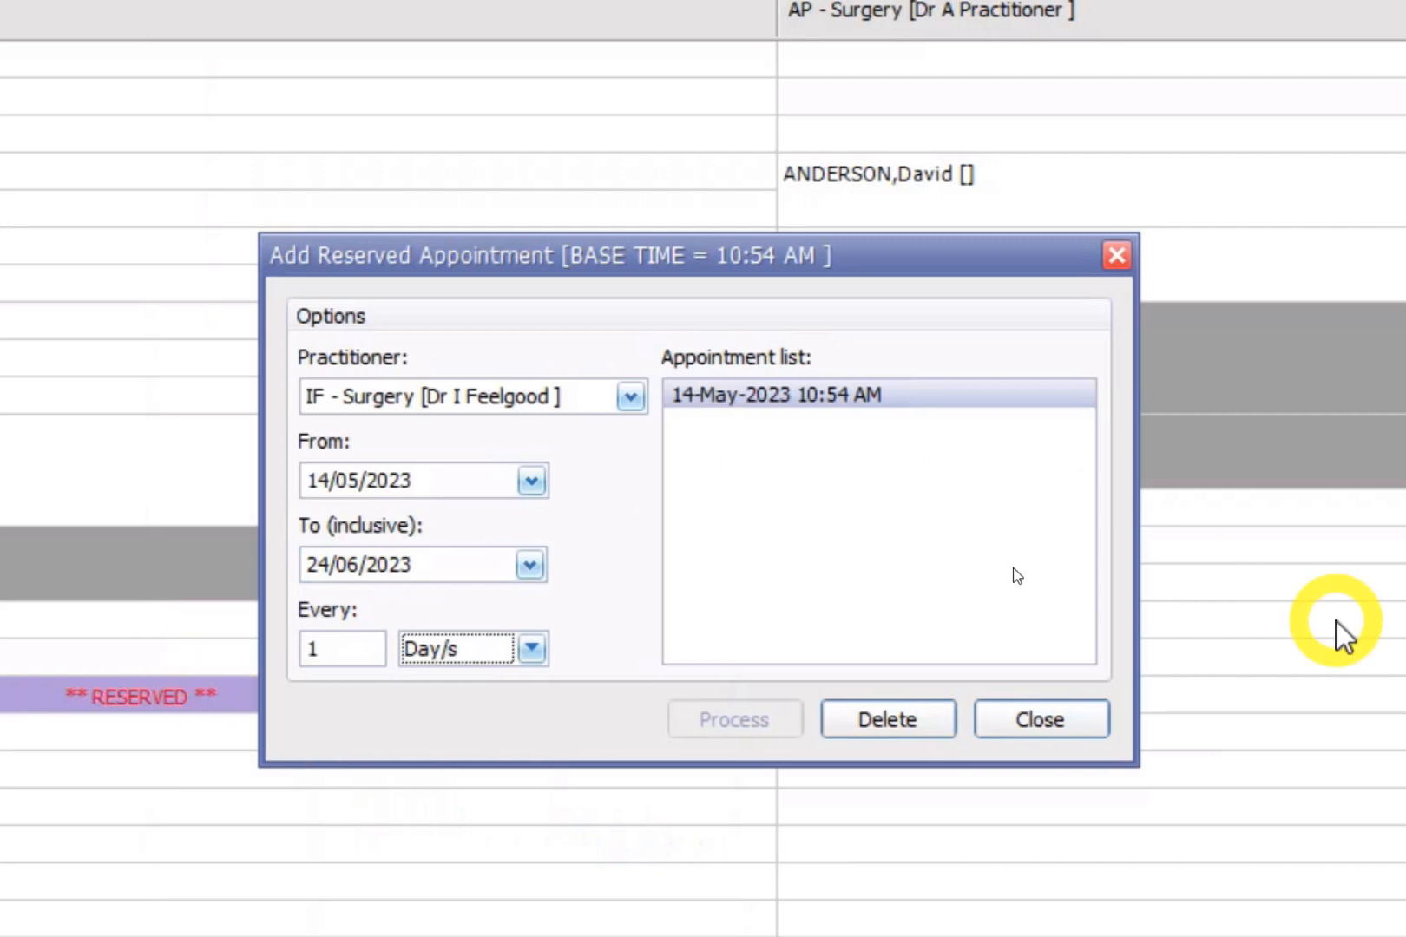
{"action": "left_click", "coordinate": [1050, 721]}
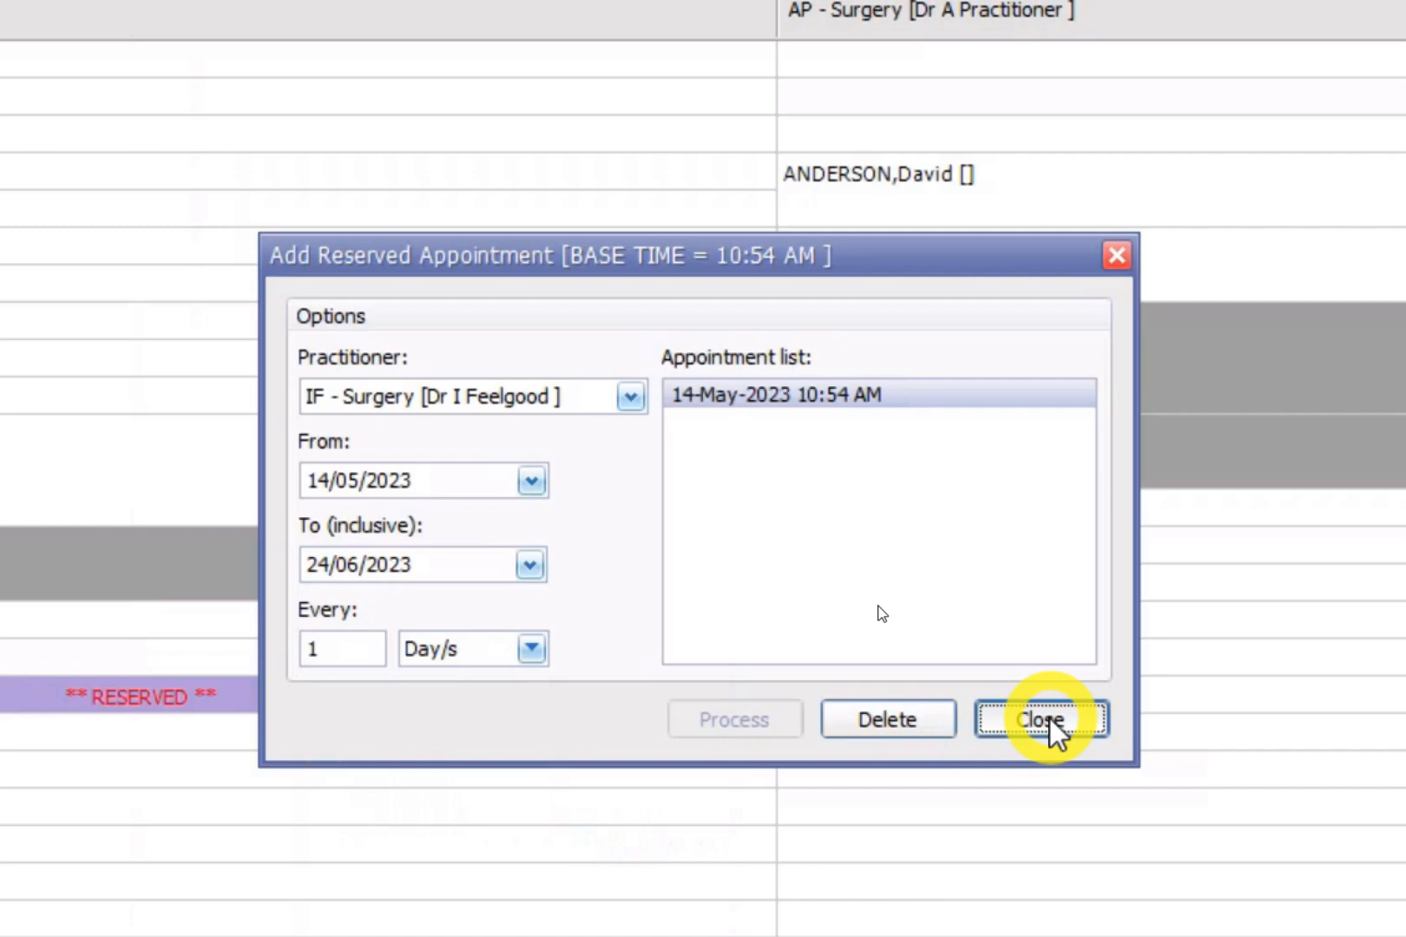
{"action": "left_click", "coordinate": [1049, 719]}
Scroll down to AP surgery's empty 11:06 AM slot and bring up its context menu.
{"action": "scroll", "coordinate": [250, 706], "scroll_direction": "down", "scroll_amount": 1}
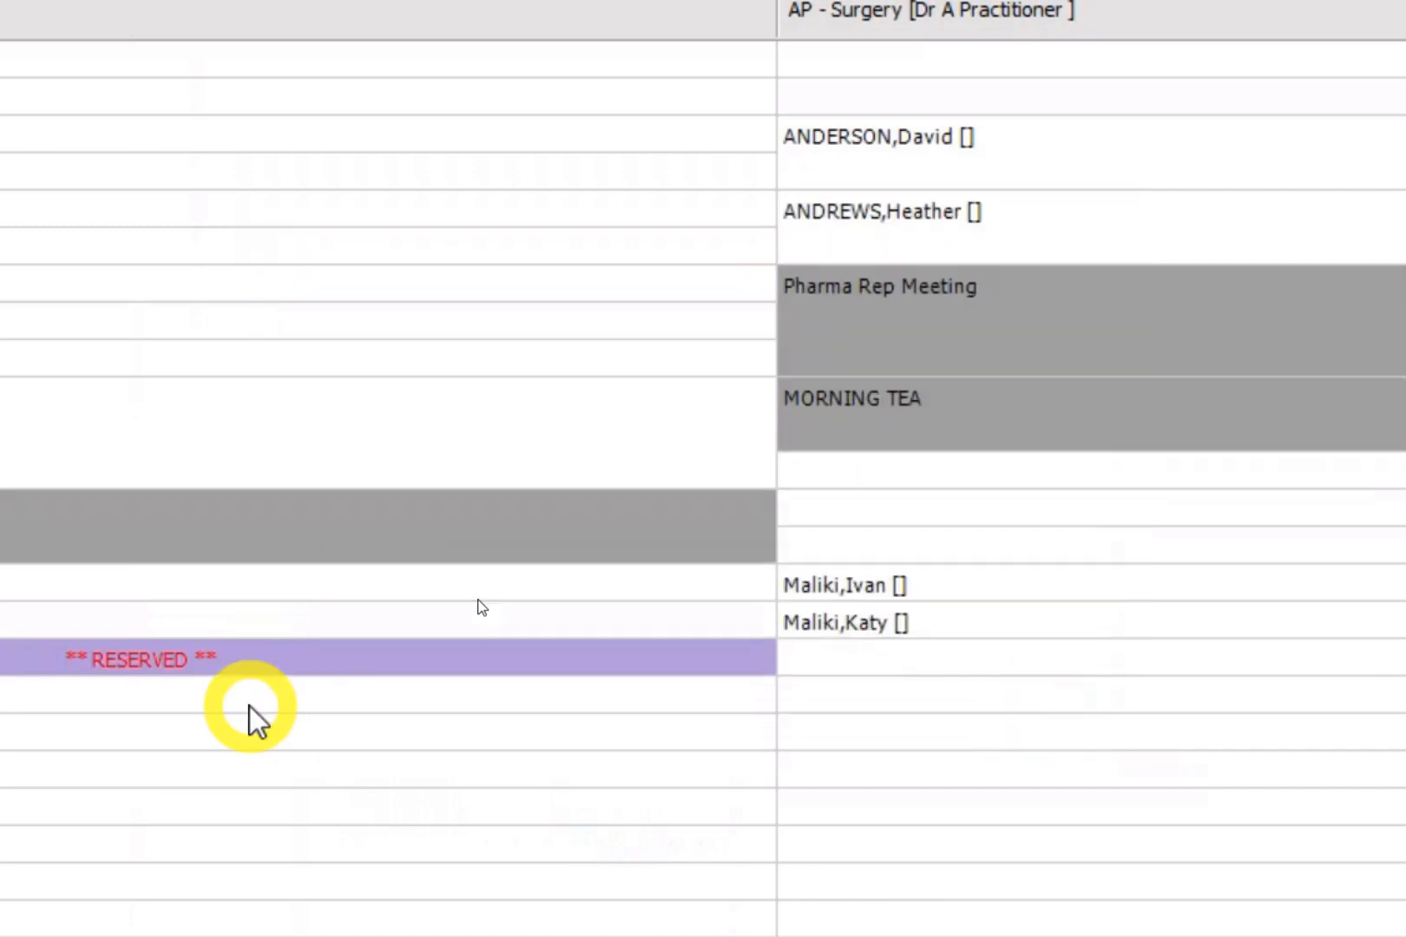
{"action": "scroll", "coordinate": [251, 707], "scroll_direction": "down", "scroll_amount": 1}
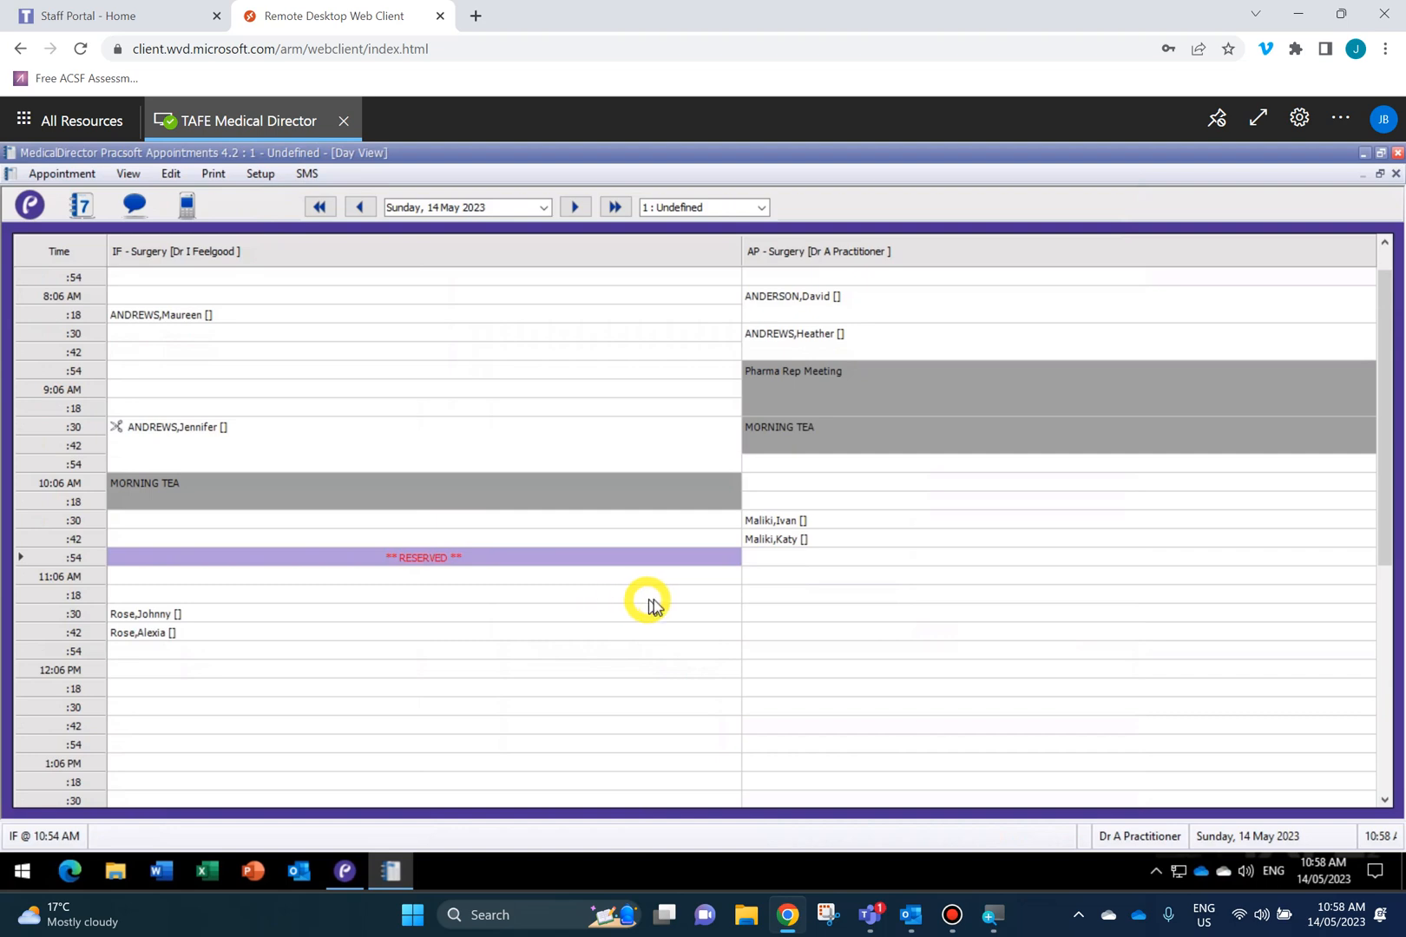
{"action": "left_click", "coordinate": [781, 580]}
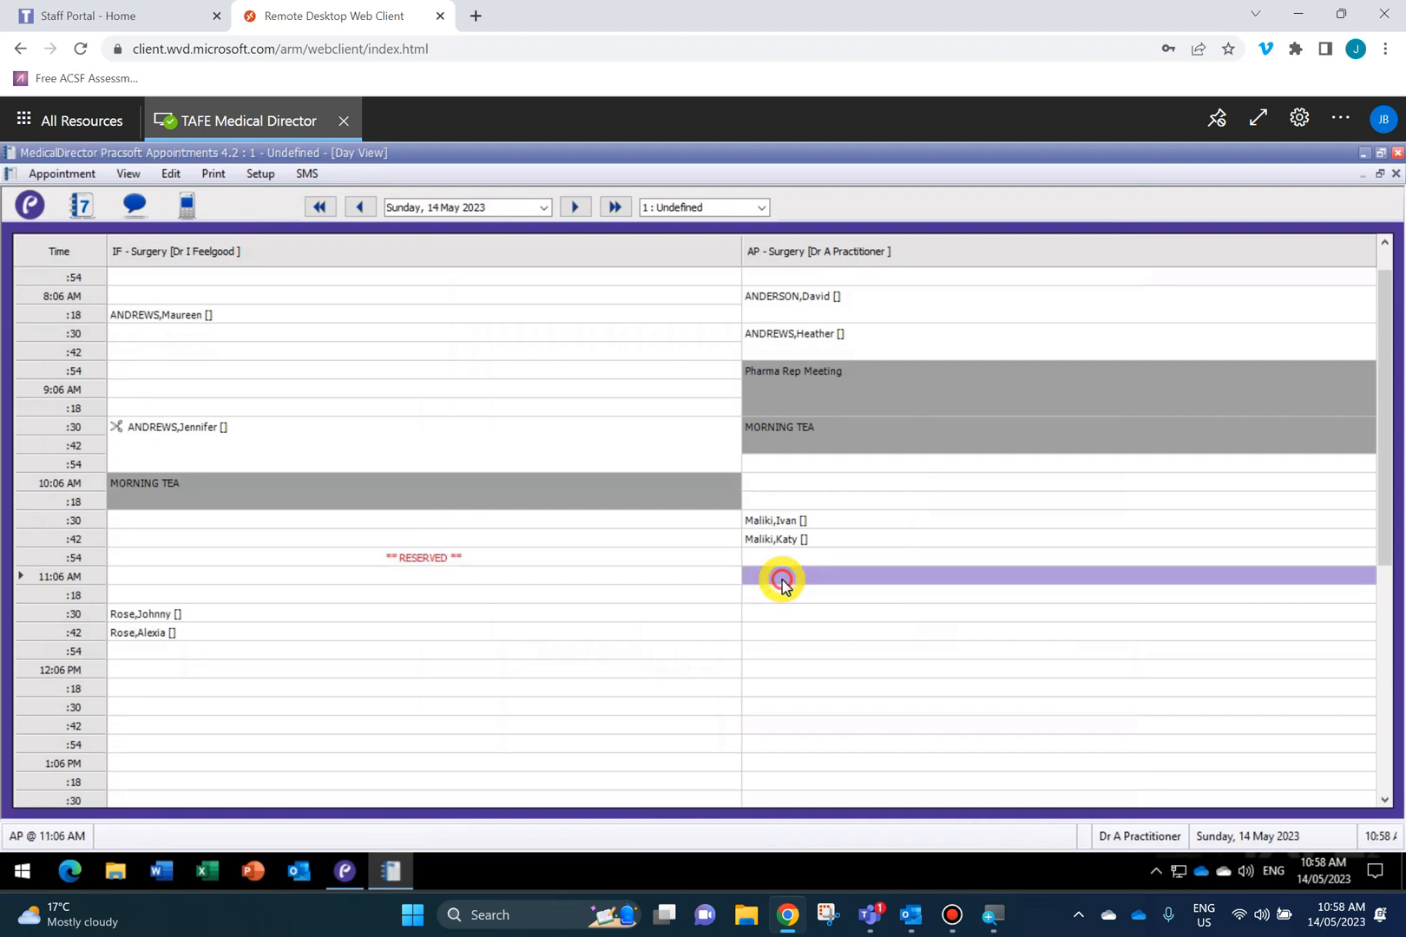
{"action": "right_click", "coordinate": [782, 582]}
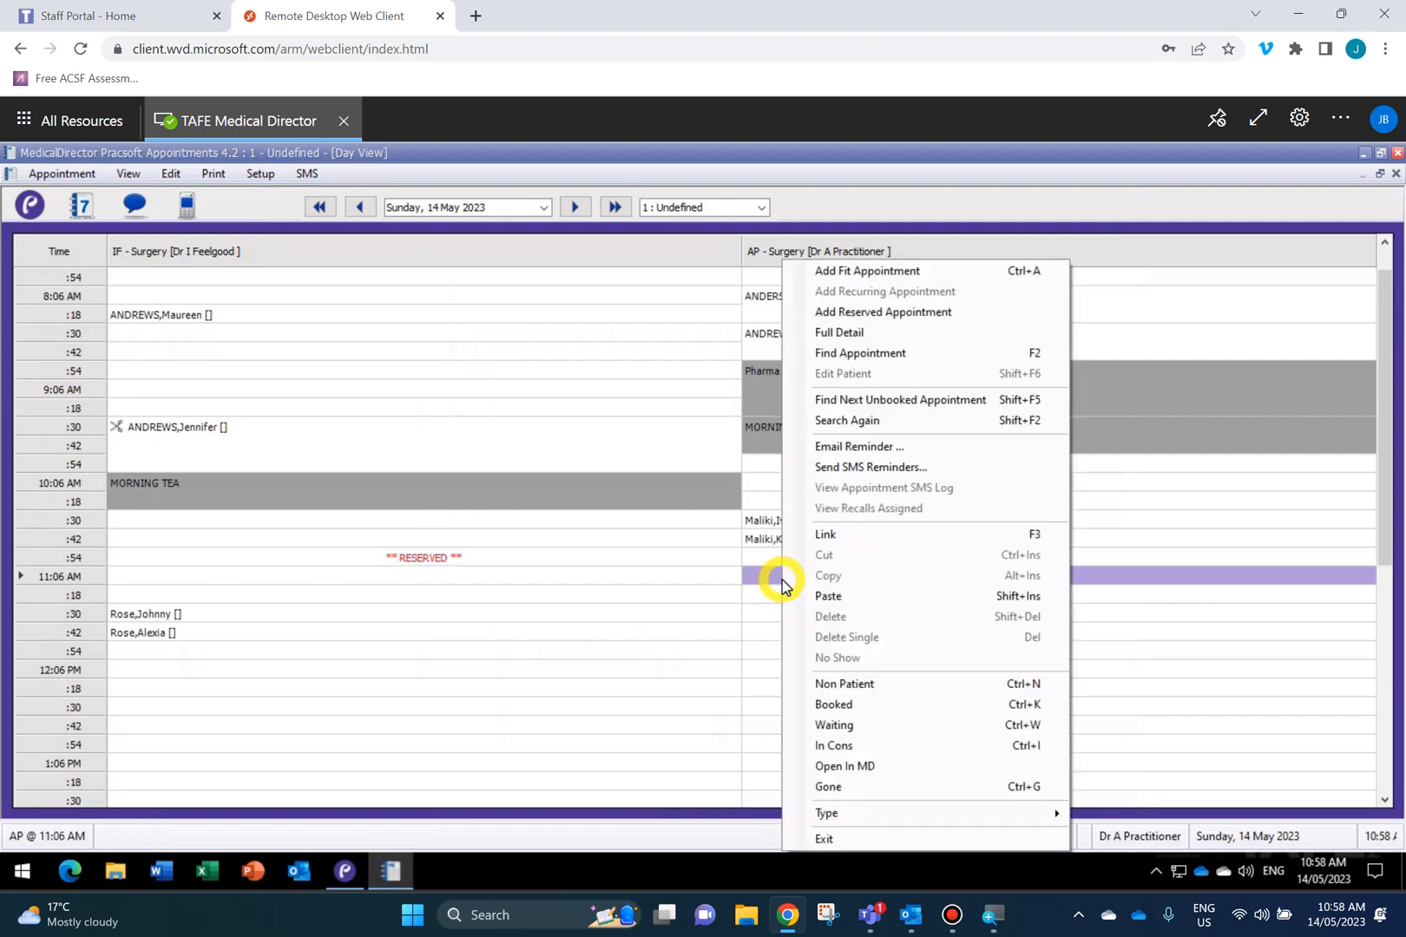
Start a reserved appointment at AP's 11:06 AM slot with end date 30/06/2023.
{"action": "left_click", "coordinate": [878, 314]}
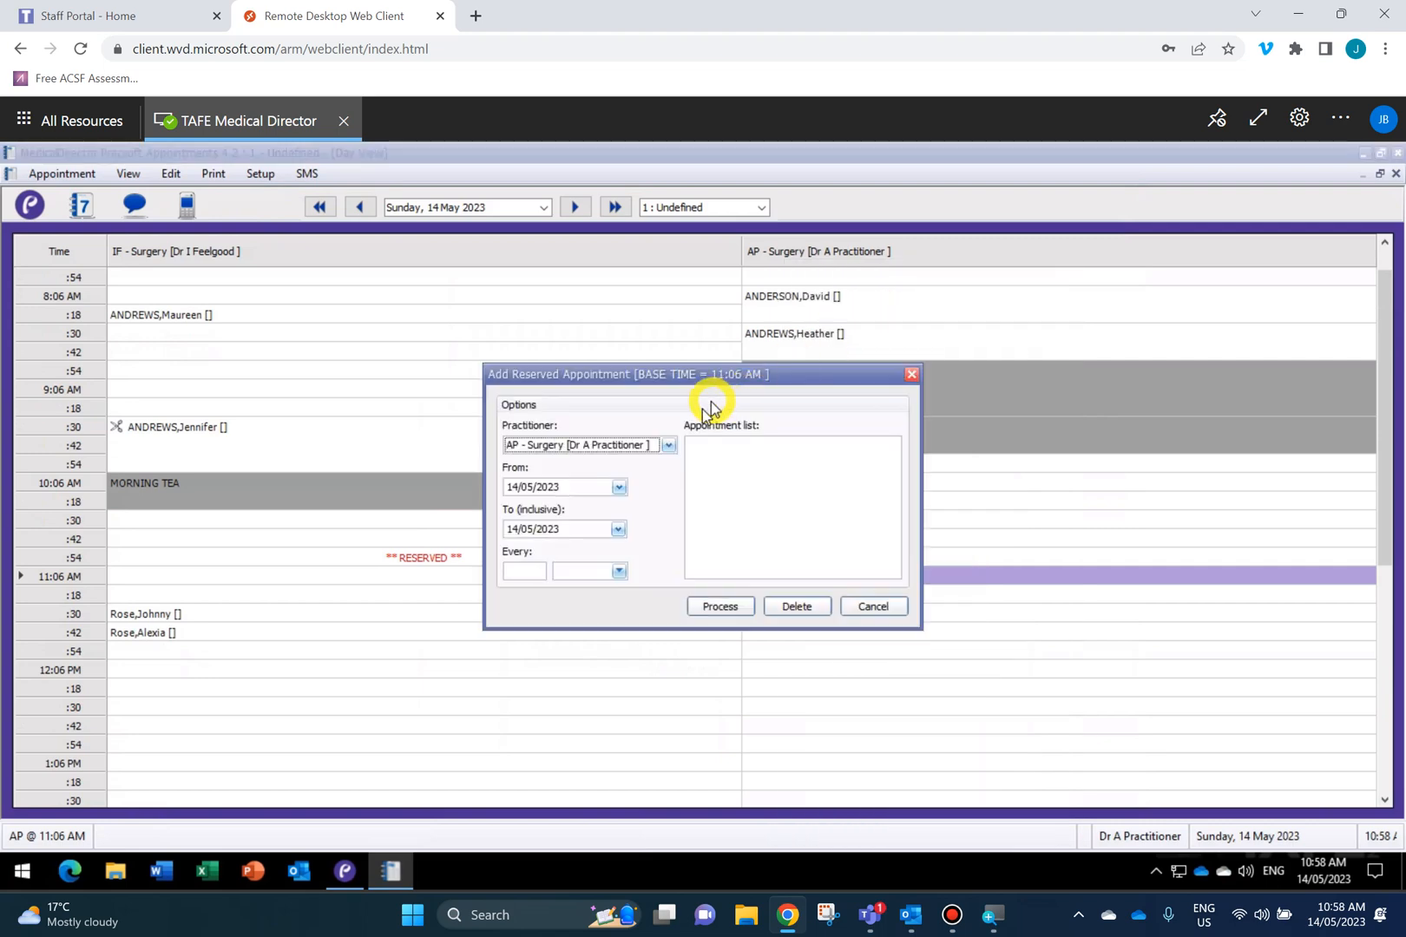
{"action": "left_click", "coordinate": [614, 529]}
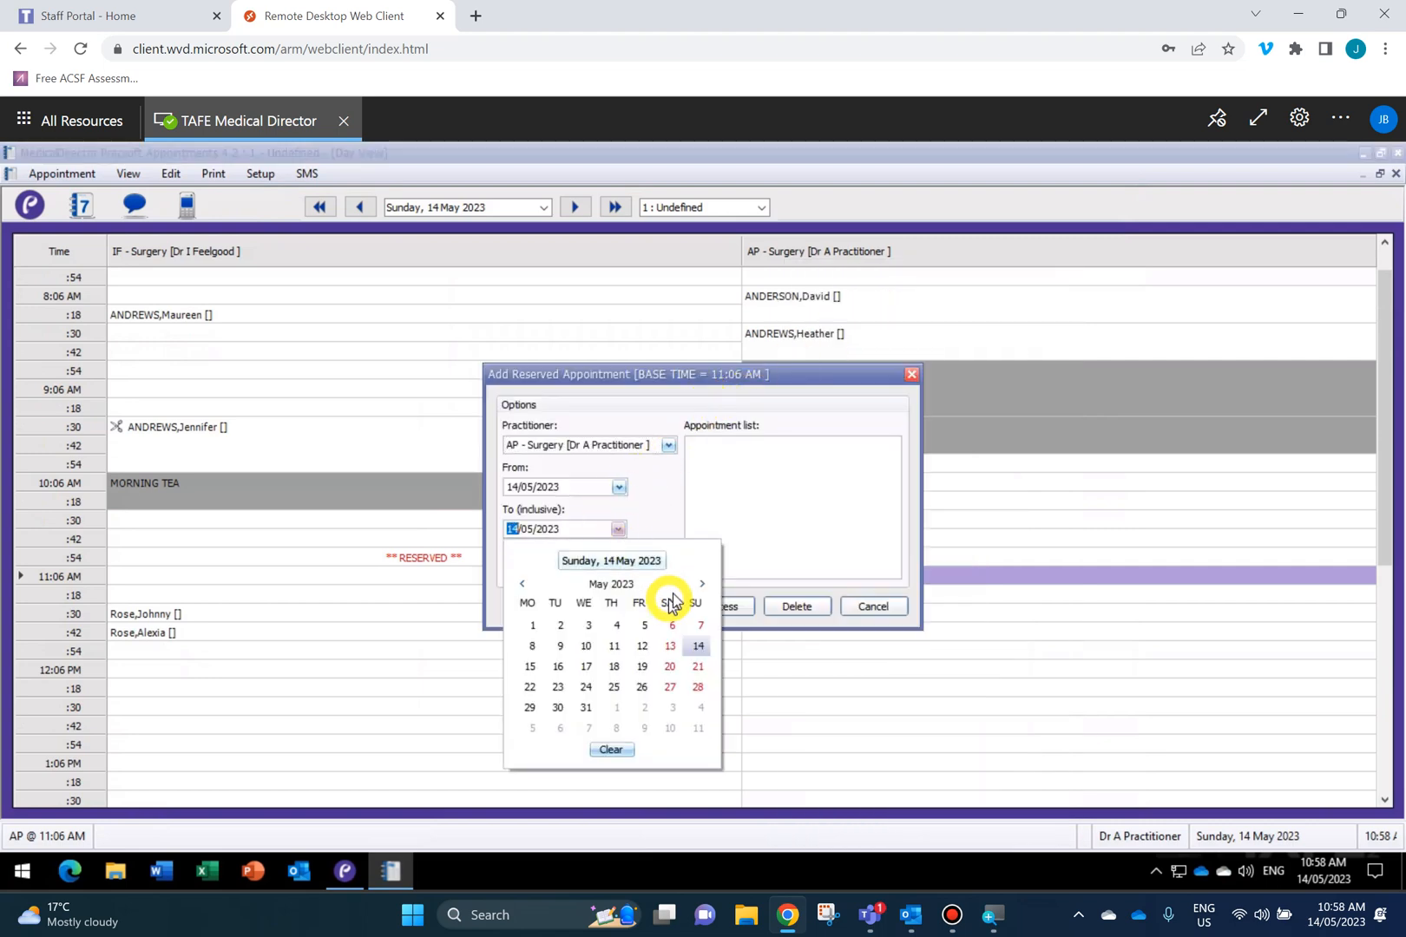
{"action": "left_click", "coordinate": [702, 585]}
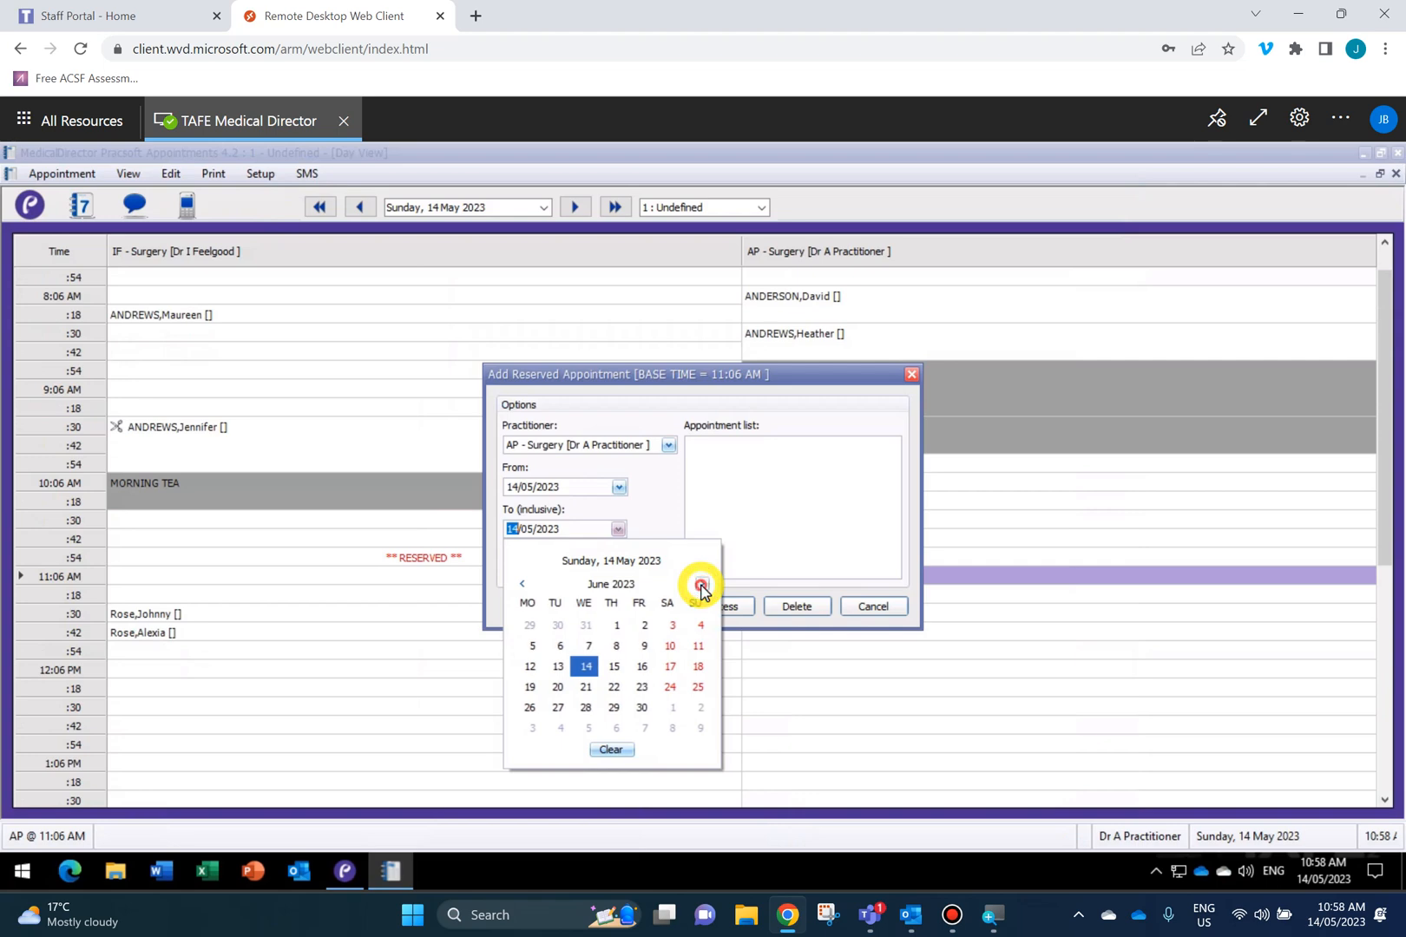
{"action": "left_click", "coordinate": [701, 585]}
{"action": "left_click", "coordinate": [645, 690]}
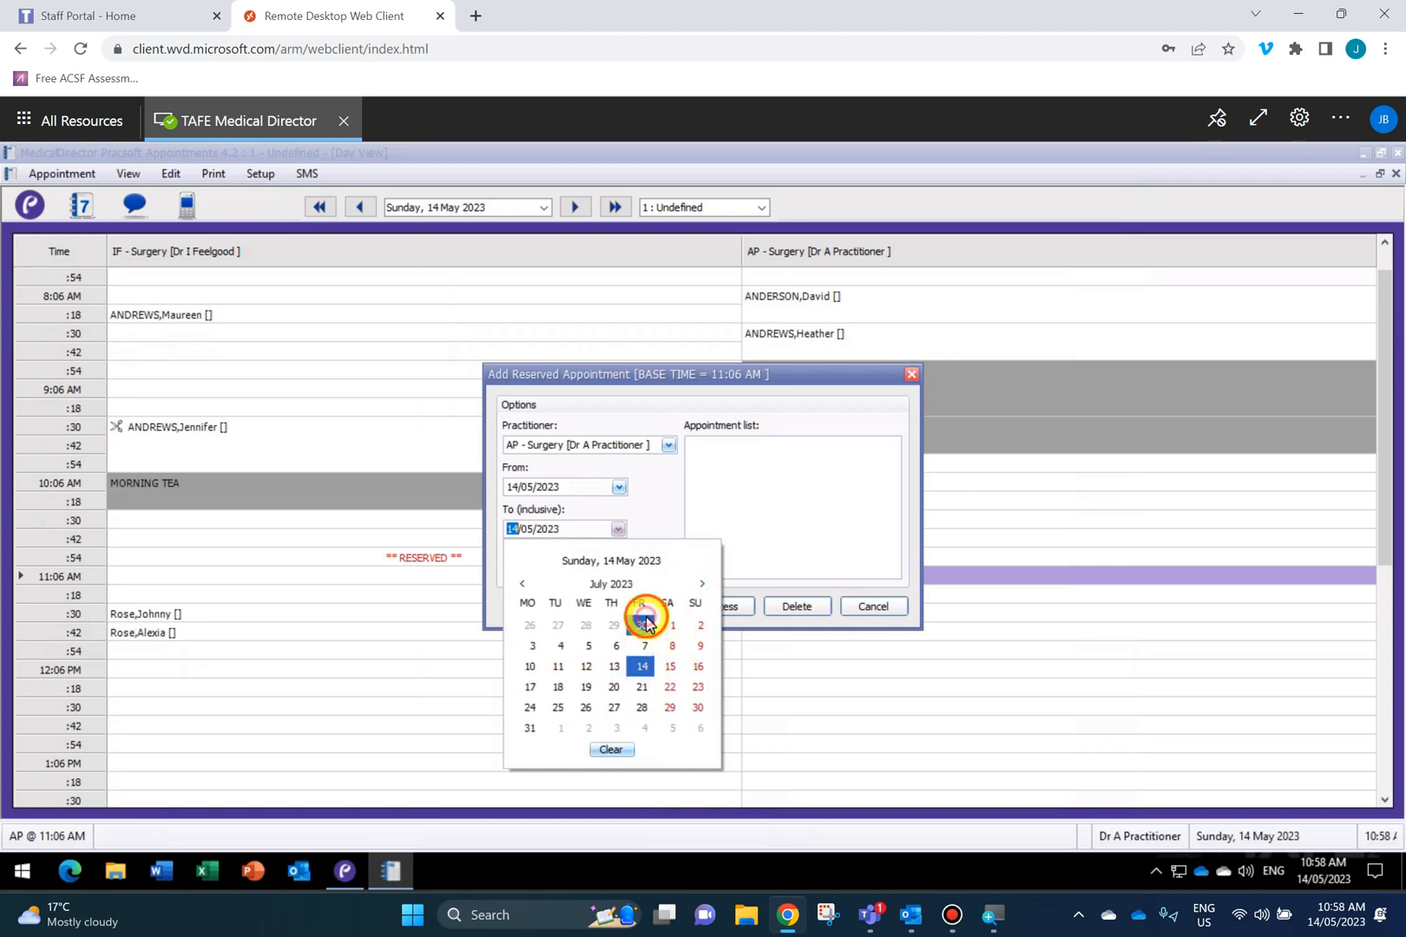
{"action": "left_click", "coordinate": [643, 625]}
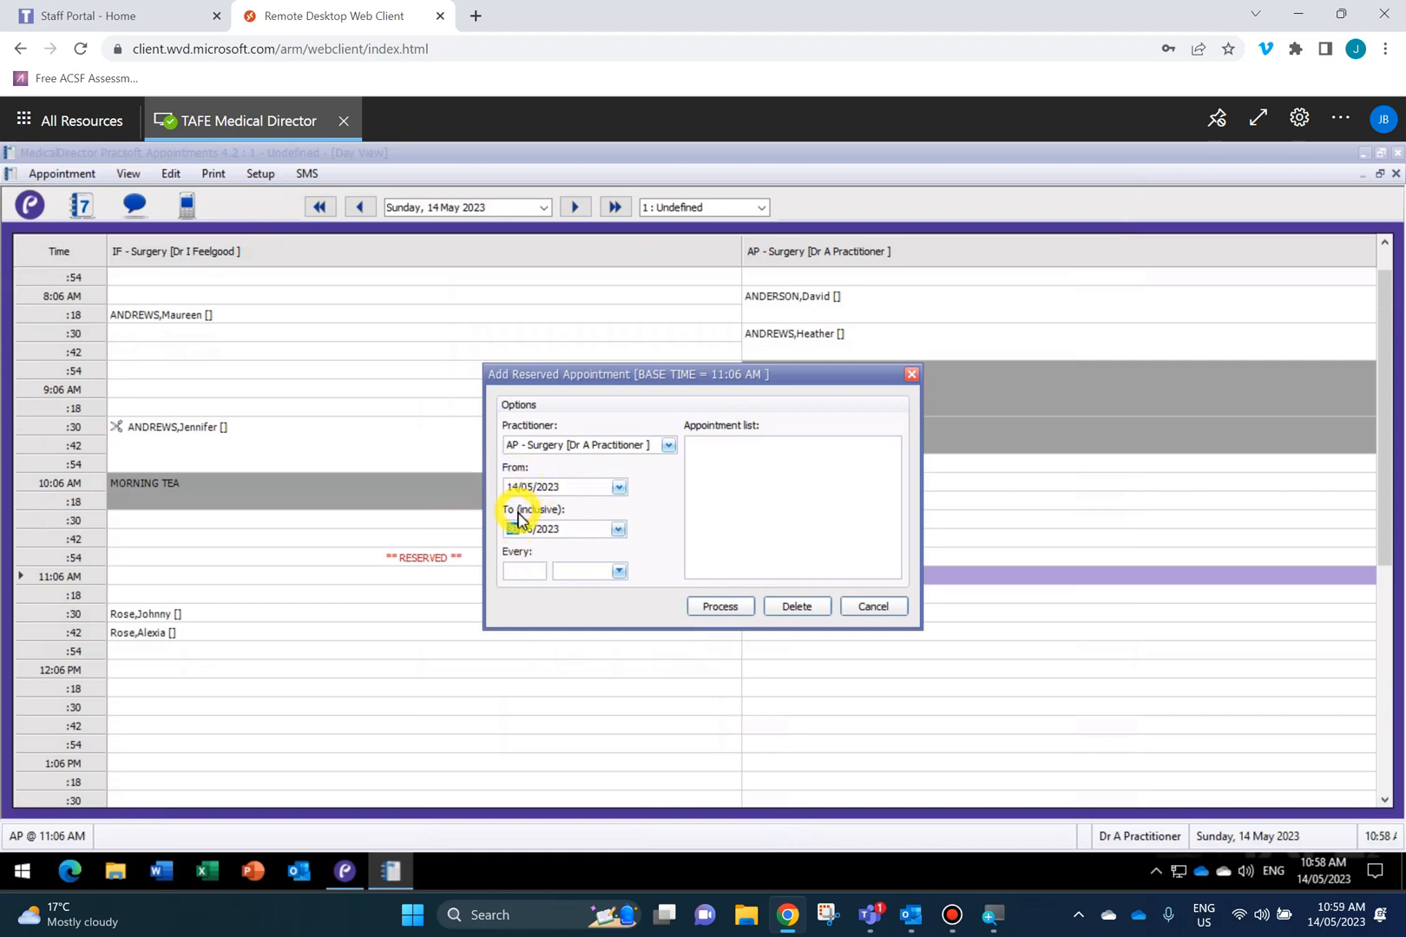
Set the repeat to every 4 Hour/s and process the reserved slots.
{"action": "left_click", "coordinate": [524, 578]}
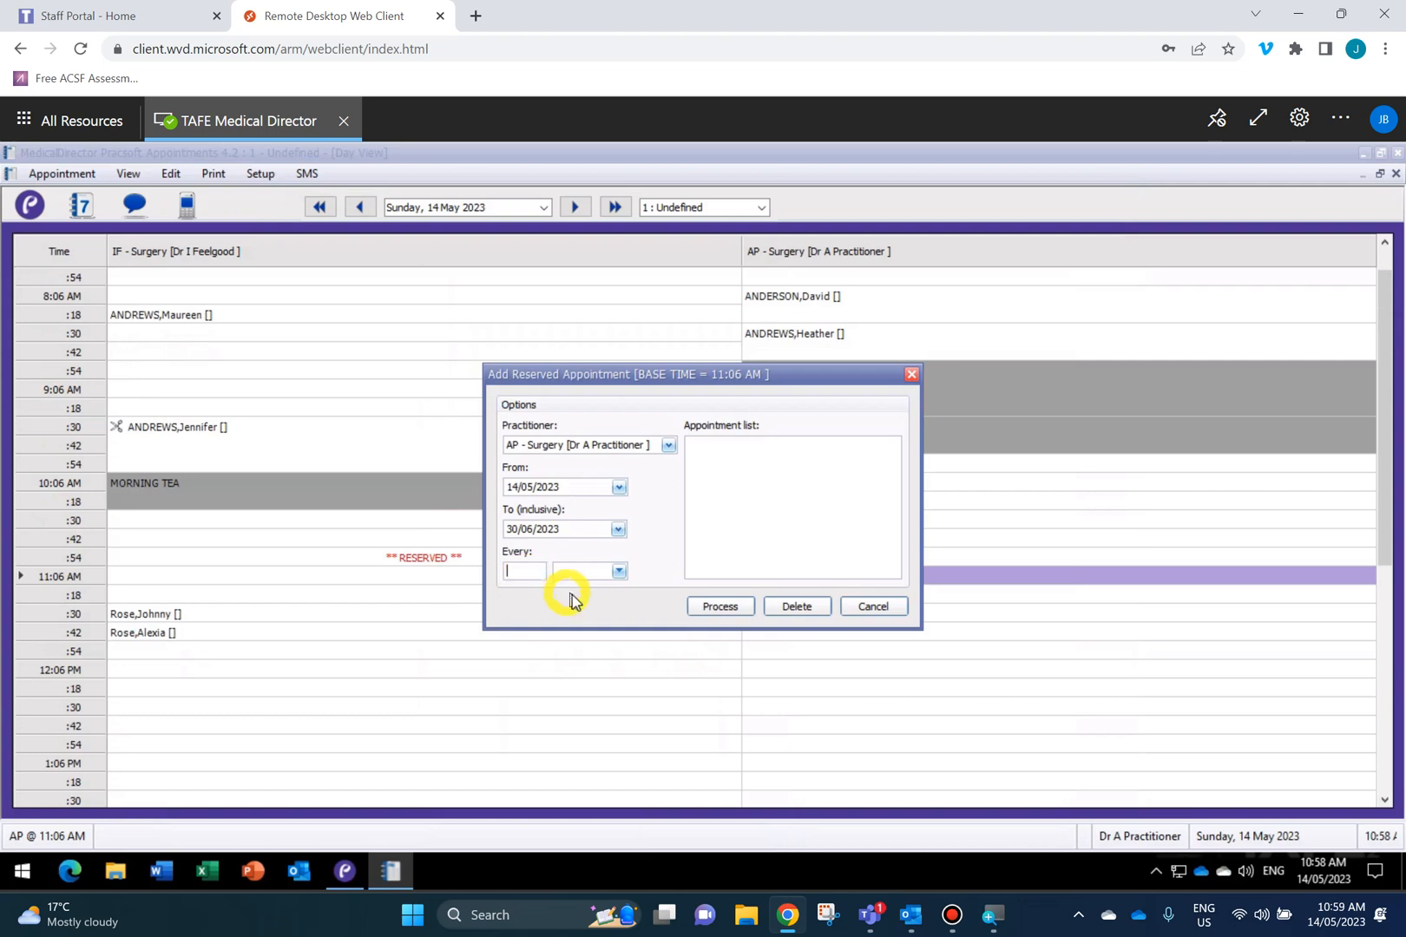
{"action": "left_click", "coordinate": [612, 573]}
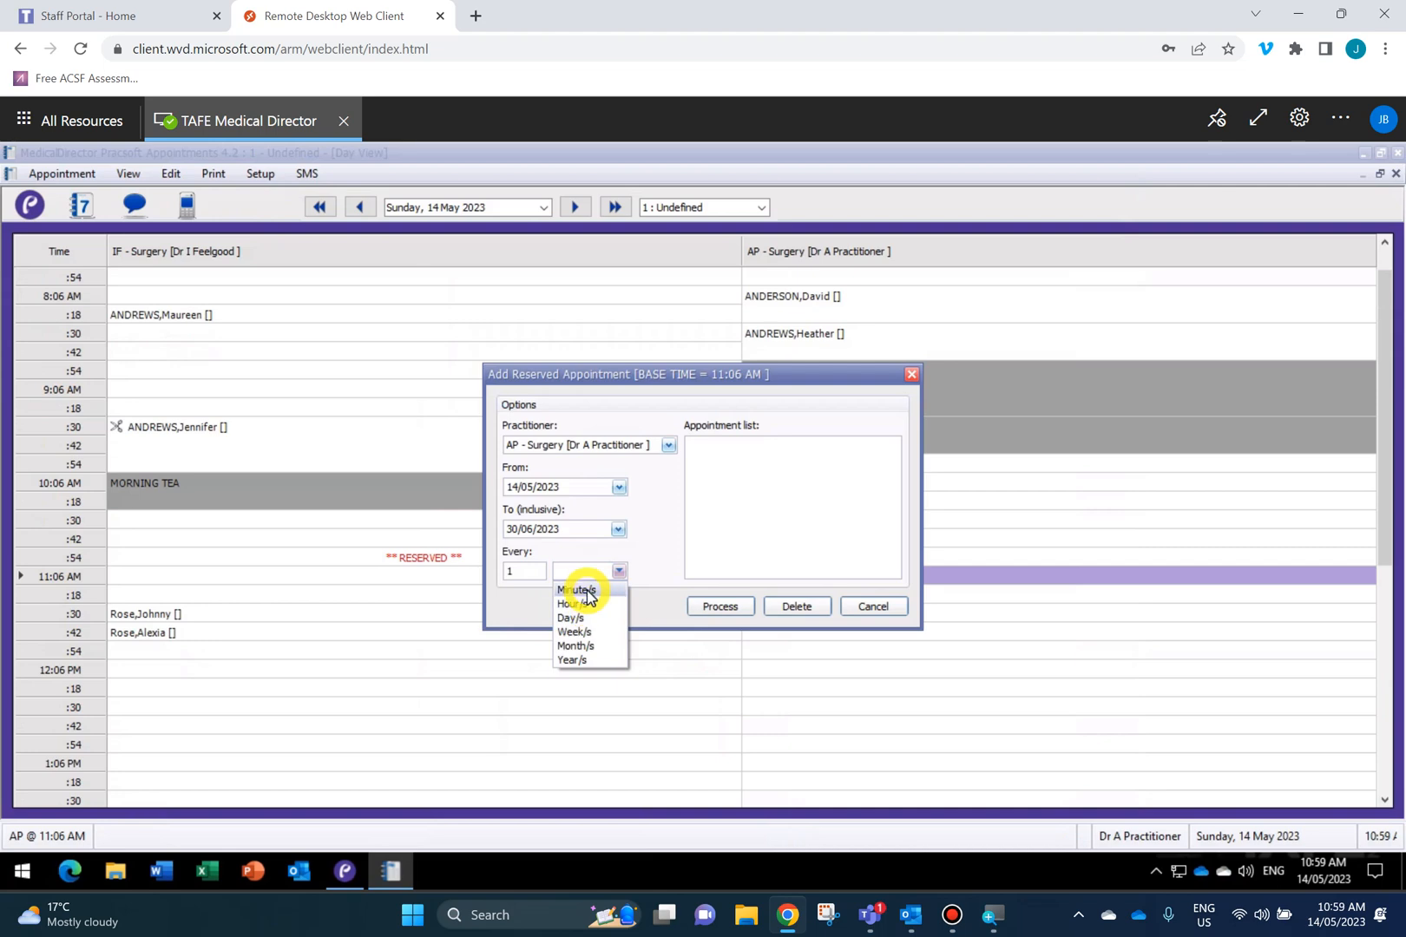
{"action": "left_click", "coordinate": [533, 574]}
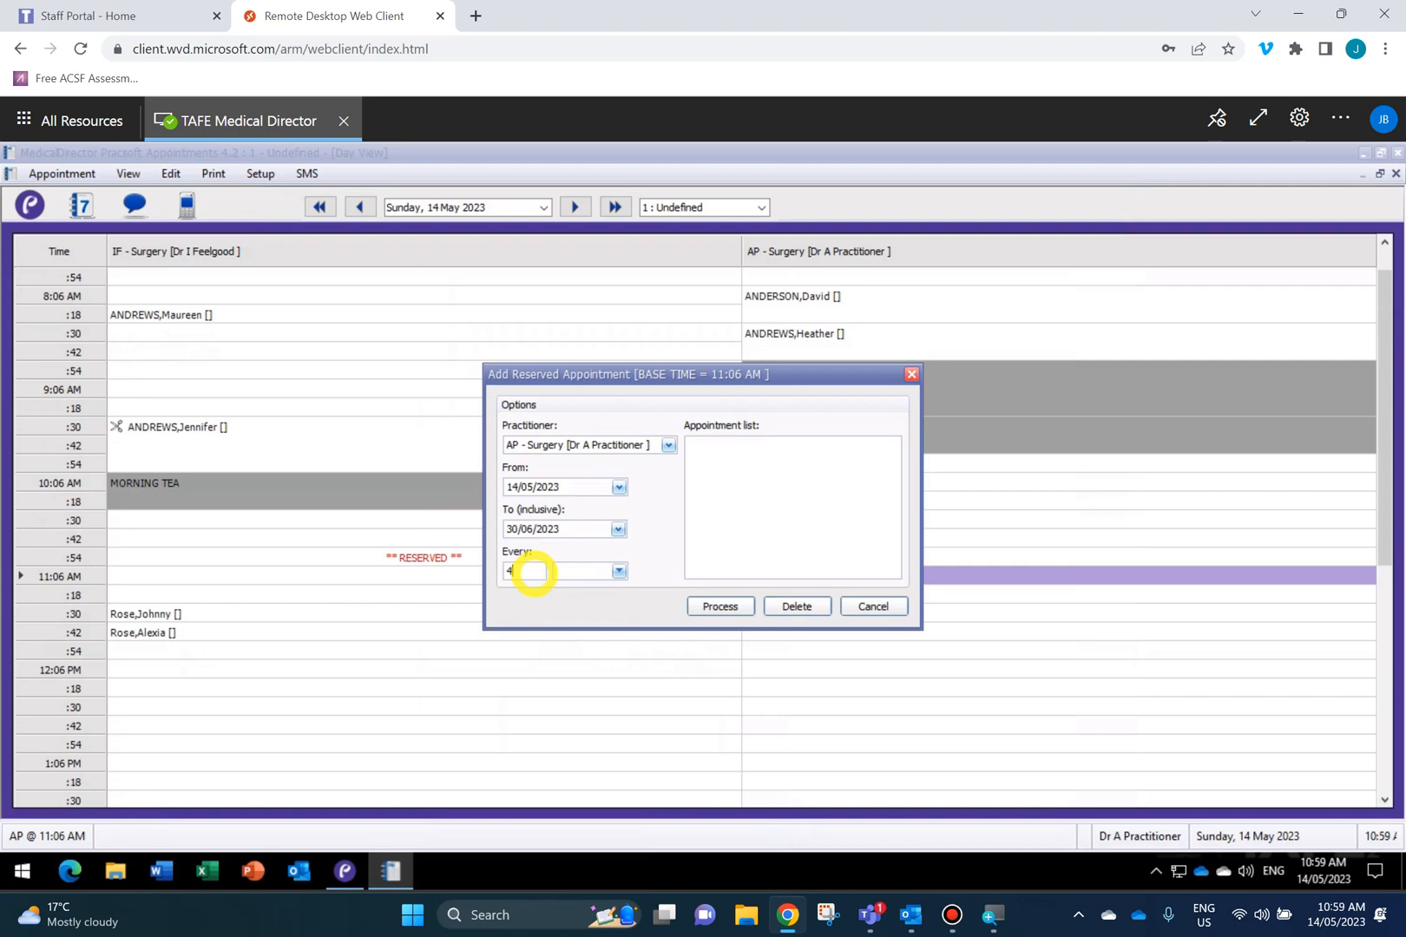
{"action": "left_click", "coordinate": [595, 572]}
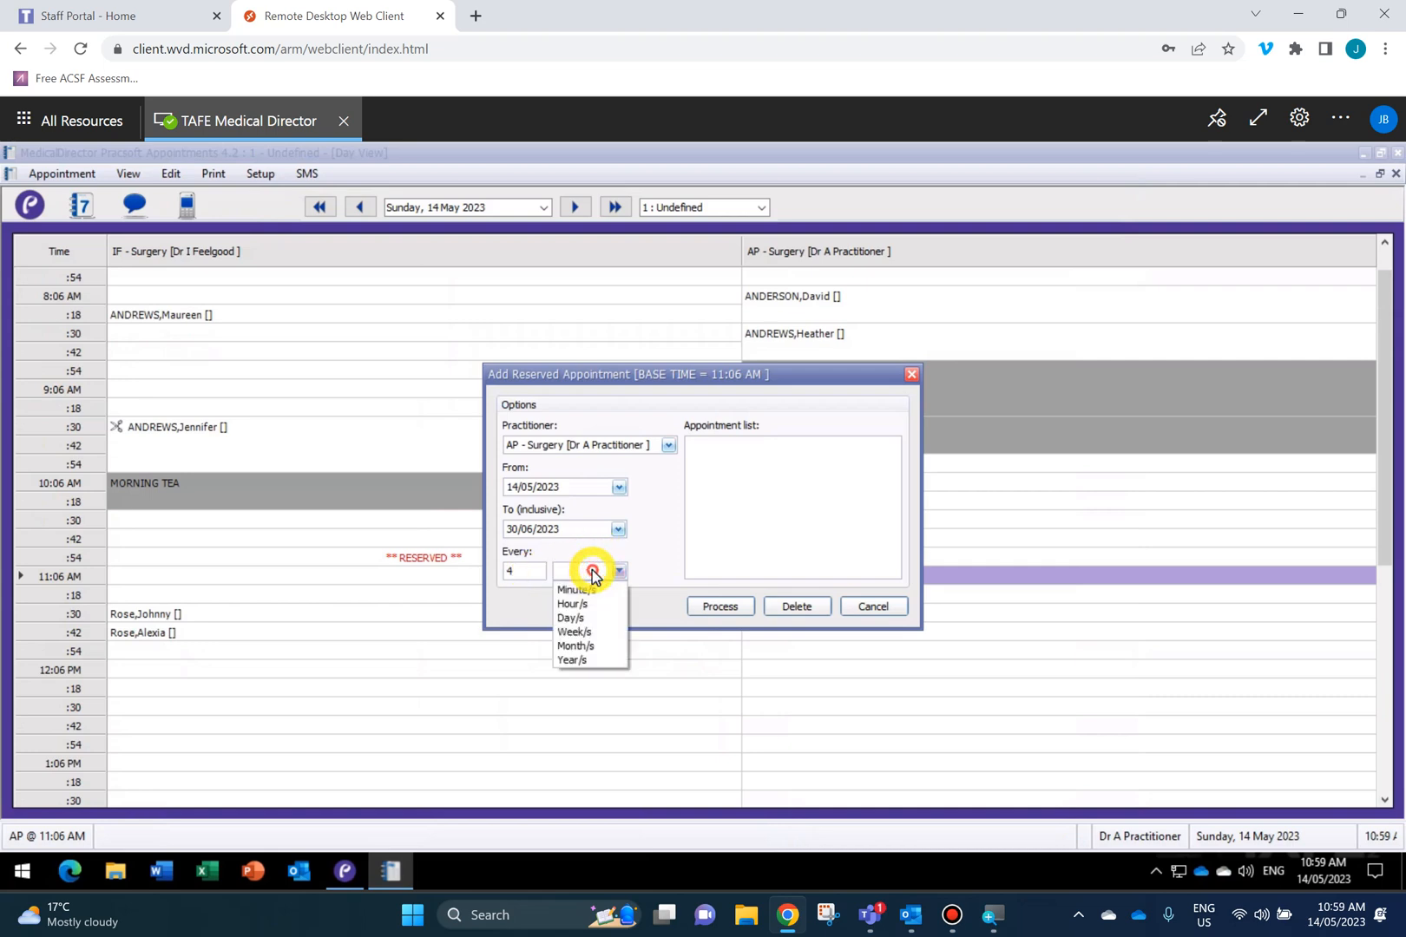
{"action": "left_click", "coordinate": [597, 604]}
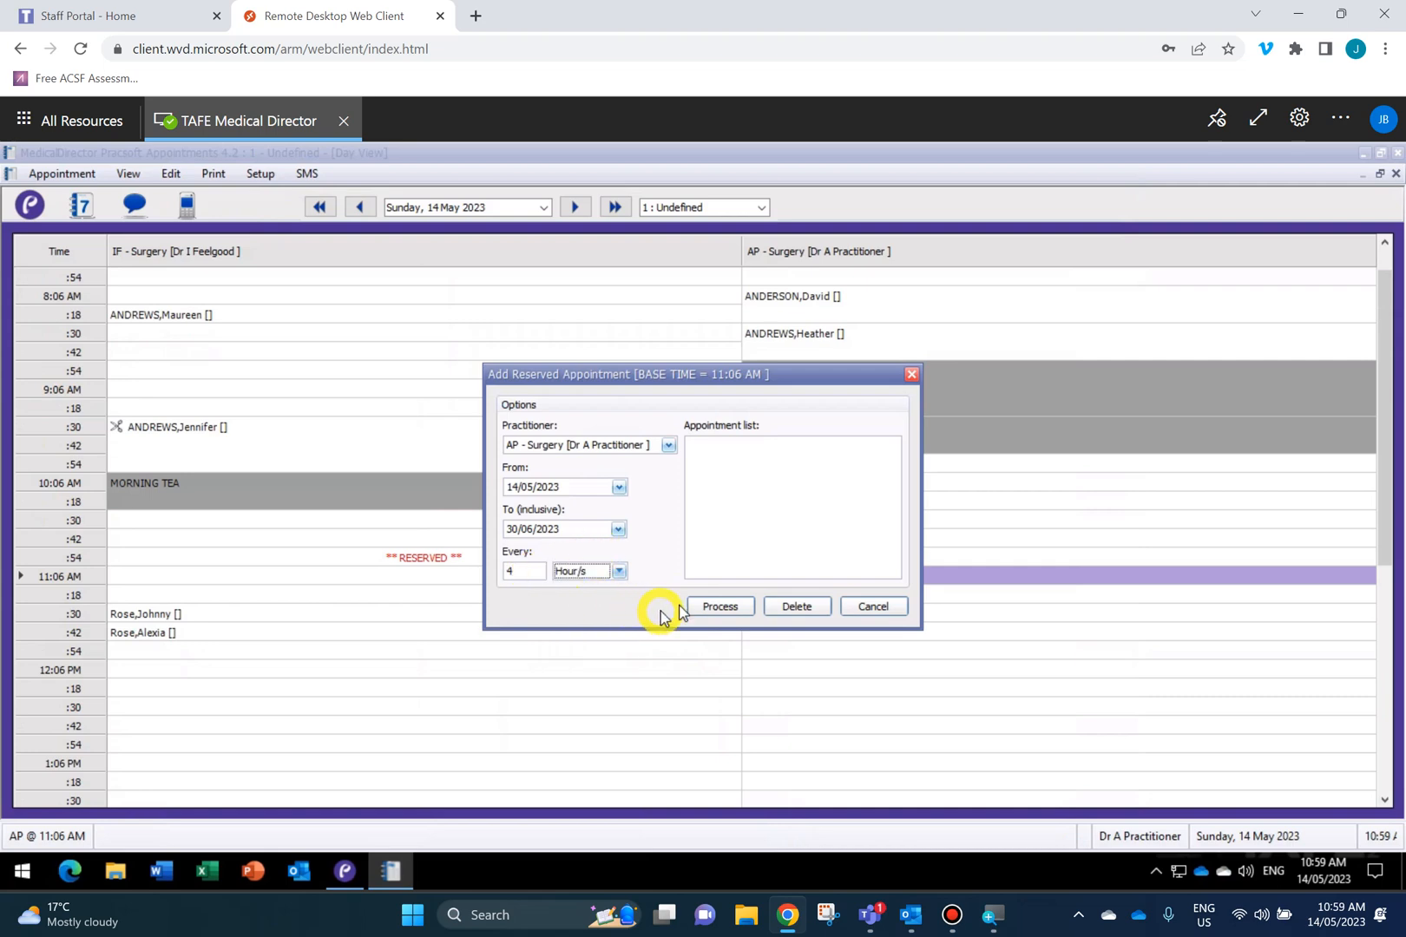
{"action": "left_click", "coordinate": [710, 605]}
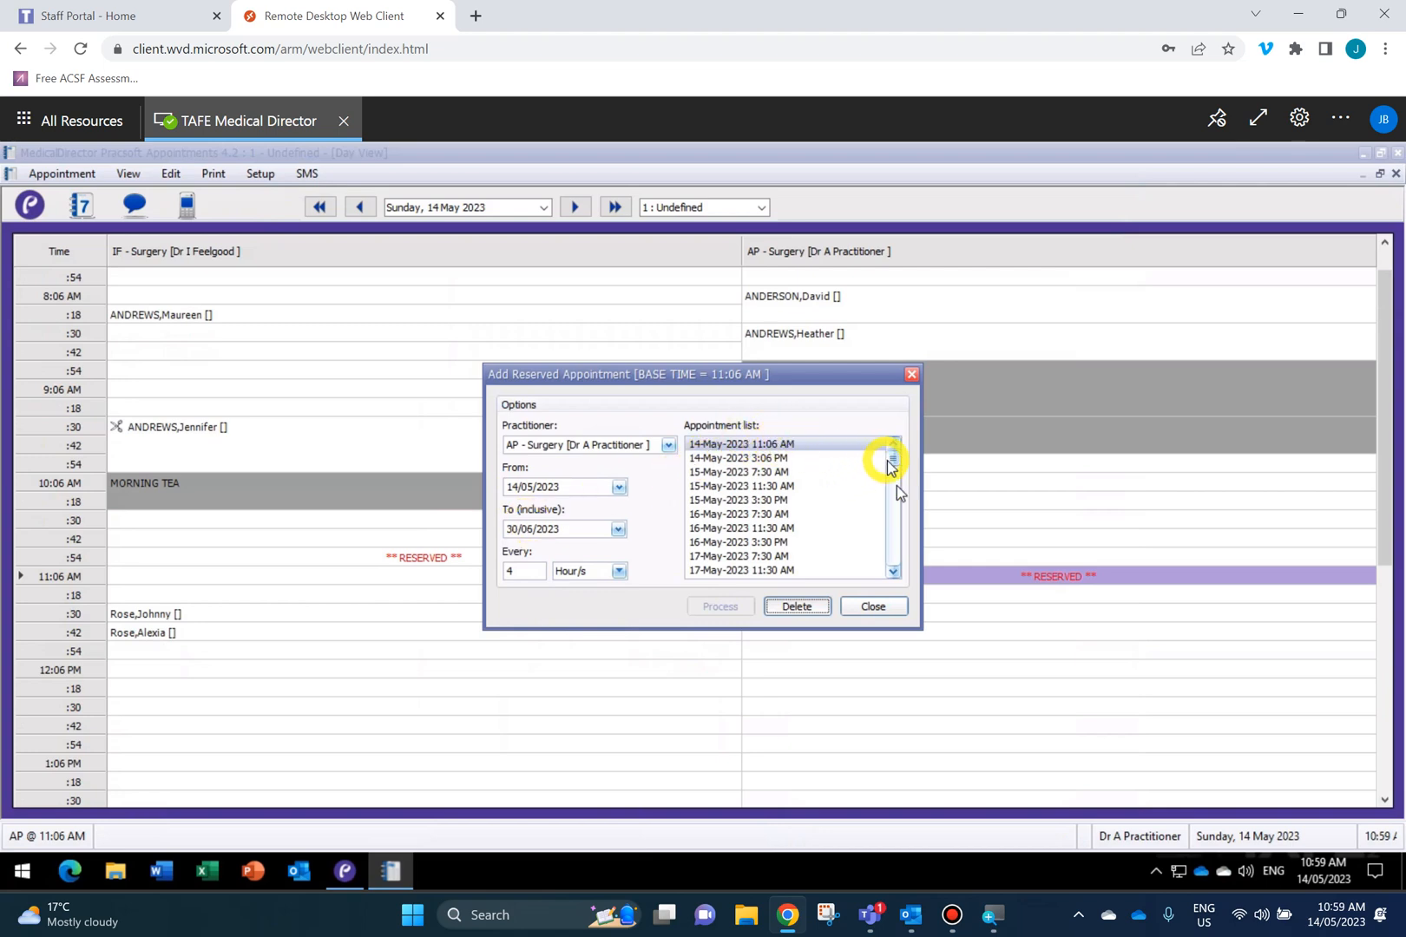
Review the generated list of reserved slots, then close the window.
{"action": "left_click", "coordinate": [894, 568]}
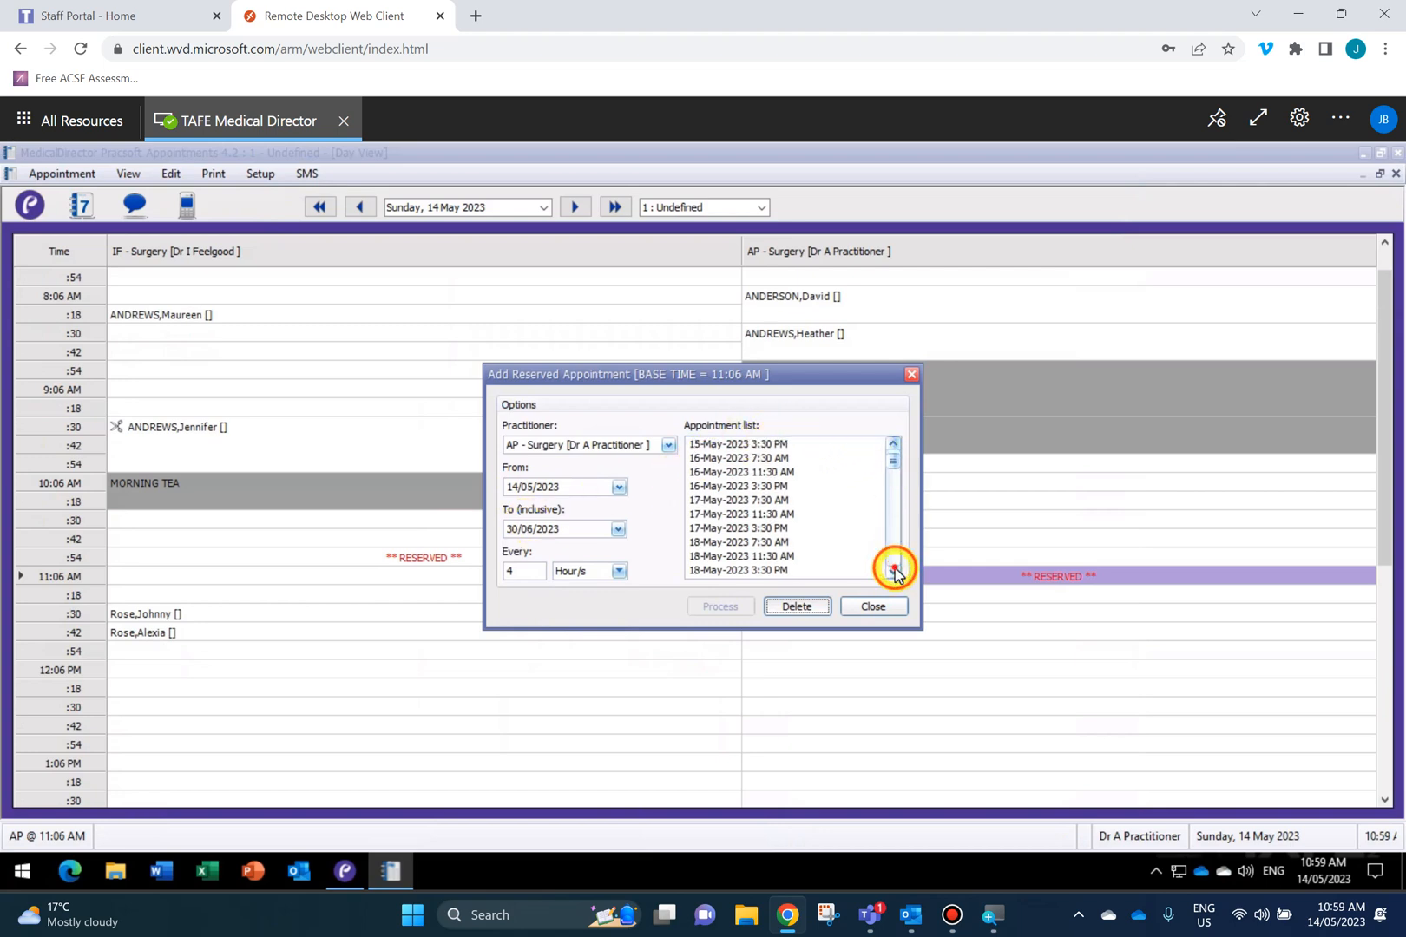
{"action": "left_click", "coordinate": [894, 571]}
{"action": "left_click", "coordinate": [894, 570]}
{"action": "left_click", "coordinate": [894, 570]}
{"action": "left_click", "coordinate": [894, 571]}
{"action": "left_click", "coordinate": [894, 570]}
{"action": "left_click", "coordinate": [894, 571]}
{"action": "left_click", "coordinate": [894, 571]}
{"action": "left_click", "coordinate": [894, 570]}
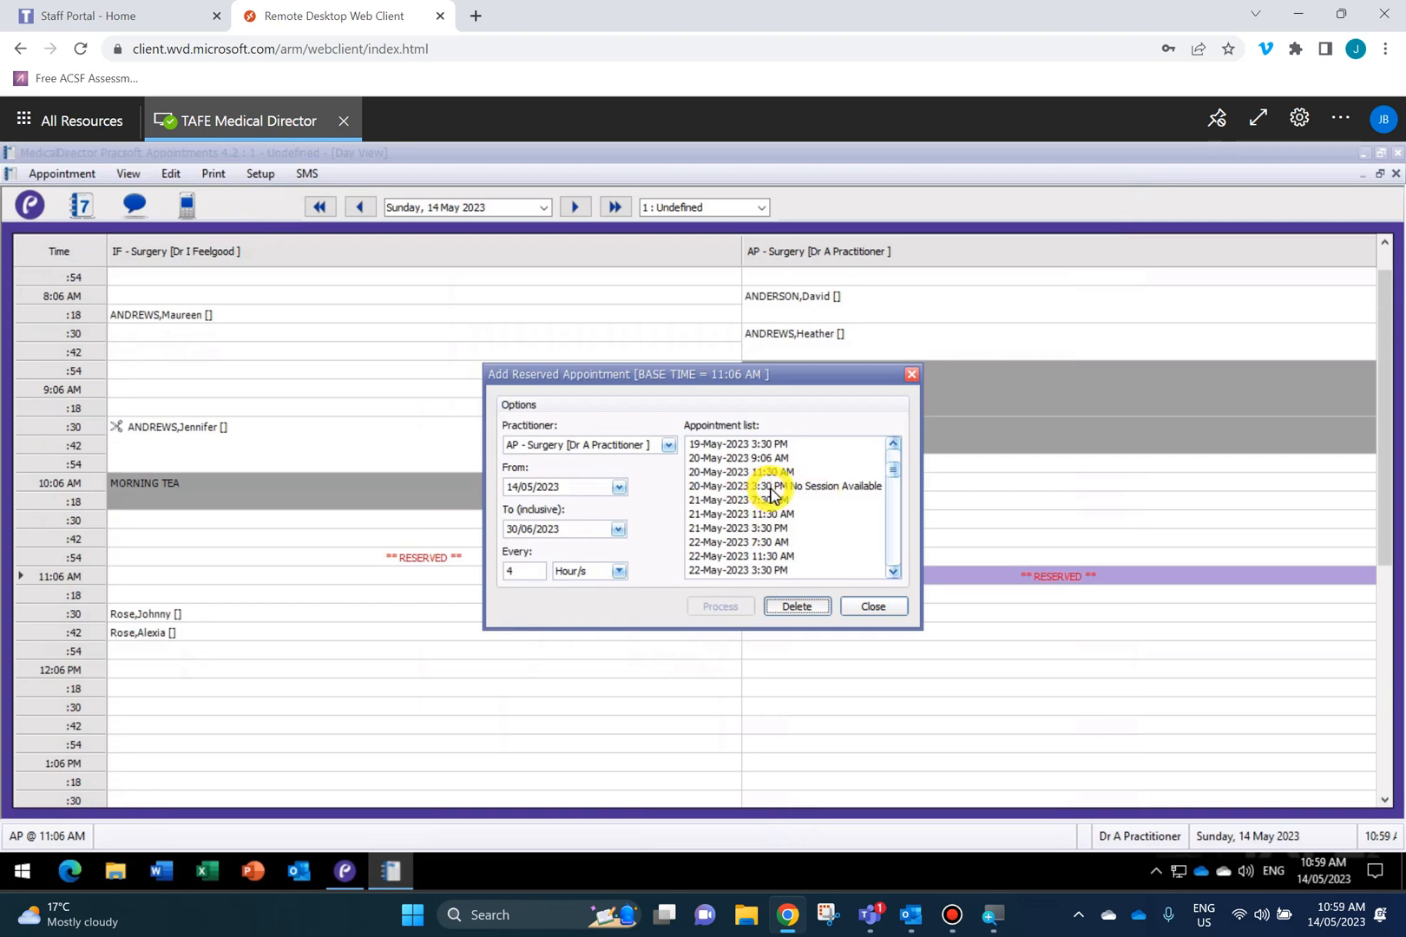
{"action": "left_click", "coordinate": [892, 570]}
{"action": "left_click", "coordinate": [893, 571]}
{"action": "left_click", "coordinate": [893, 570]}
{"action": "left_click", "coordinate": [893, 571]}
{"action": "left_click", "coordinate": [892, 571]}
{"action": "left_click", "coordinate": [892, 570]}
{"action": "left_click", "coordinate": [892, 570]}
{"action": "left_click", "coordinate": [893, 570]}
{"action": "left_click_drag", "start_coordinate": [889, 482], "coordinate": [903, 376]}
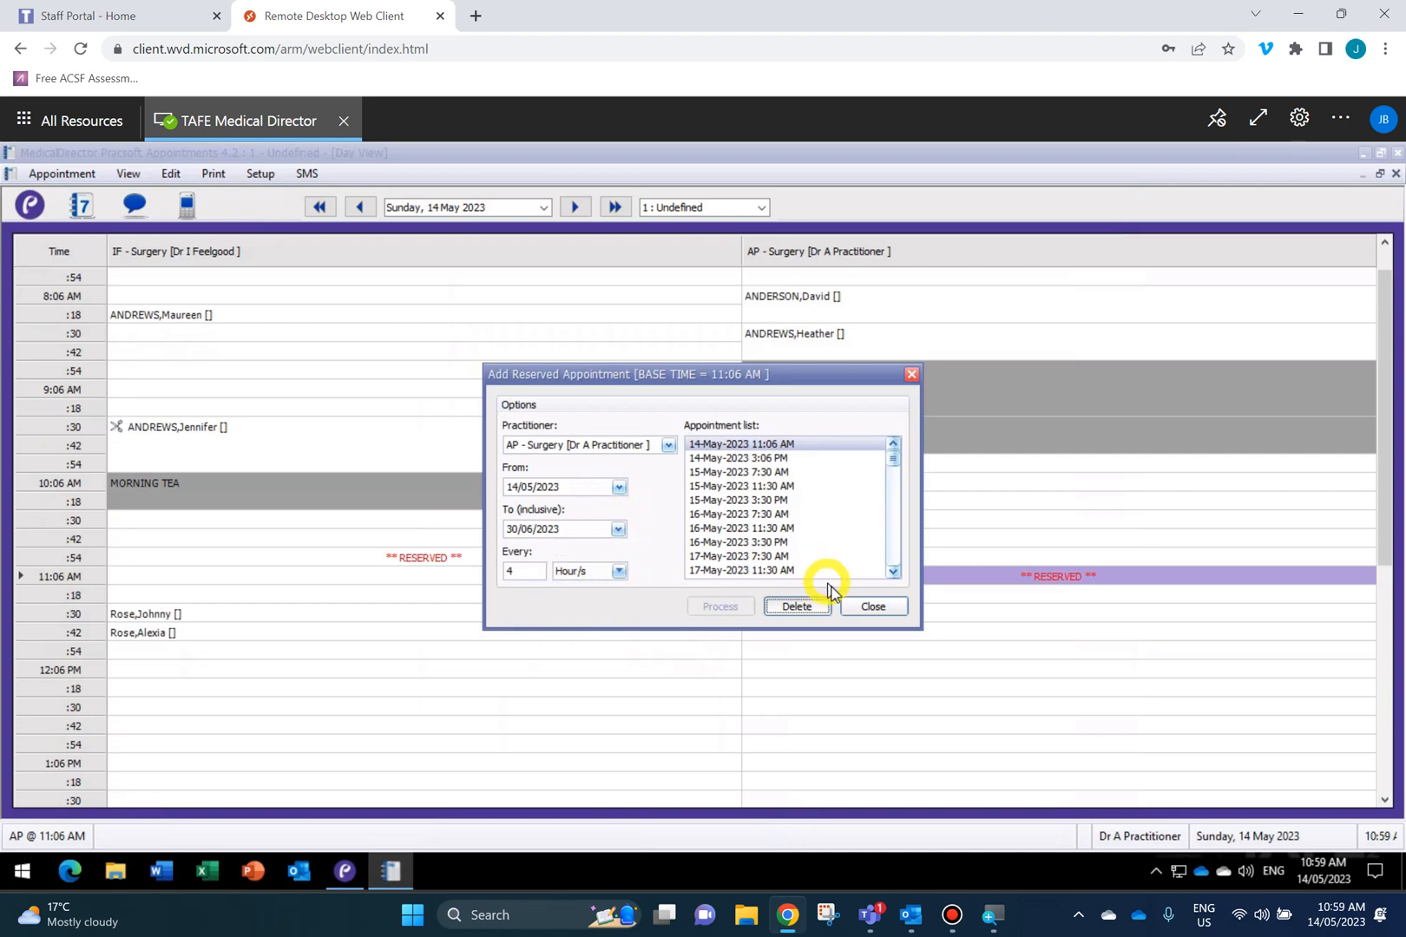
{"action": "left_click", "coordinate": [872, 607]}
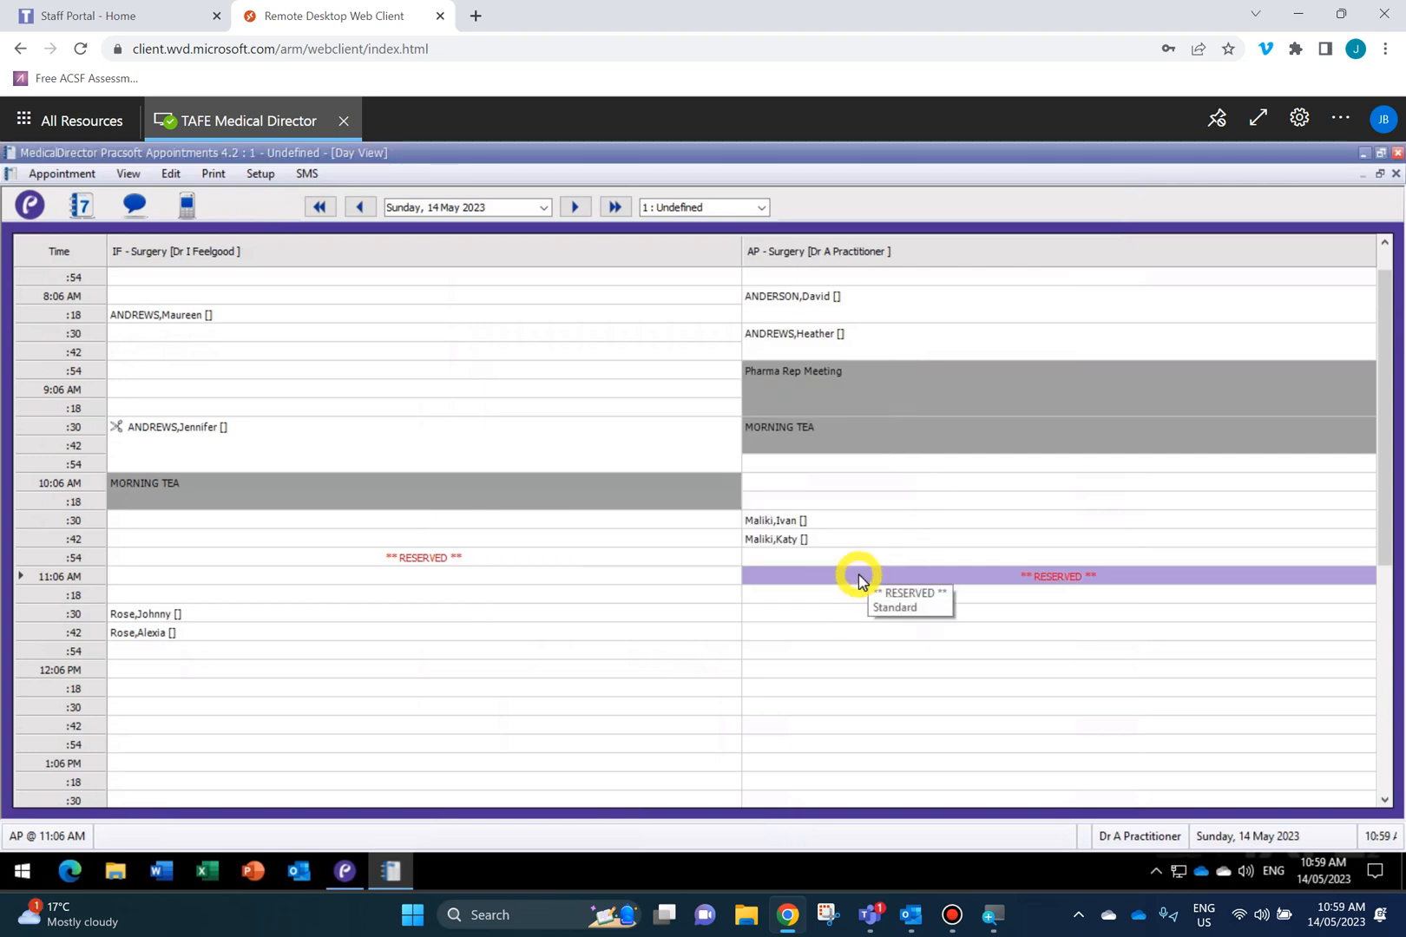
{"action": "right_click", "coordinate": [857, 576]}
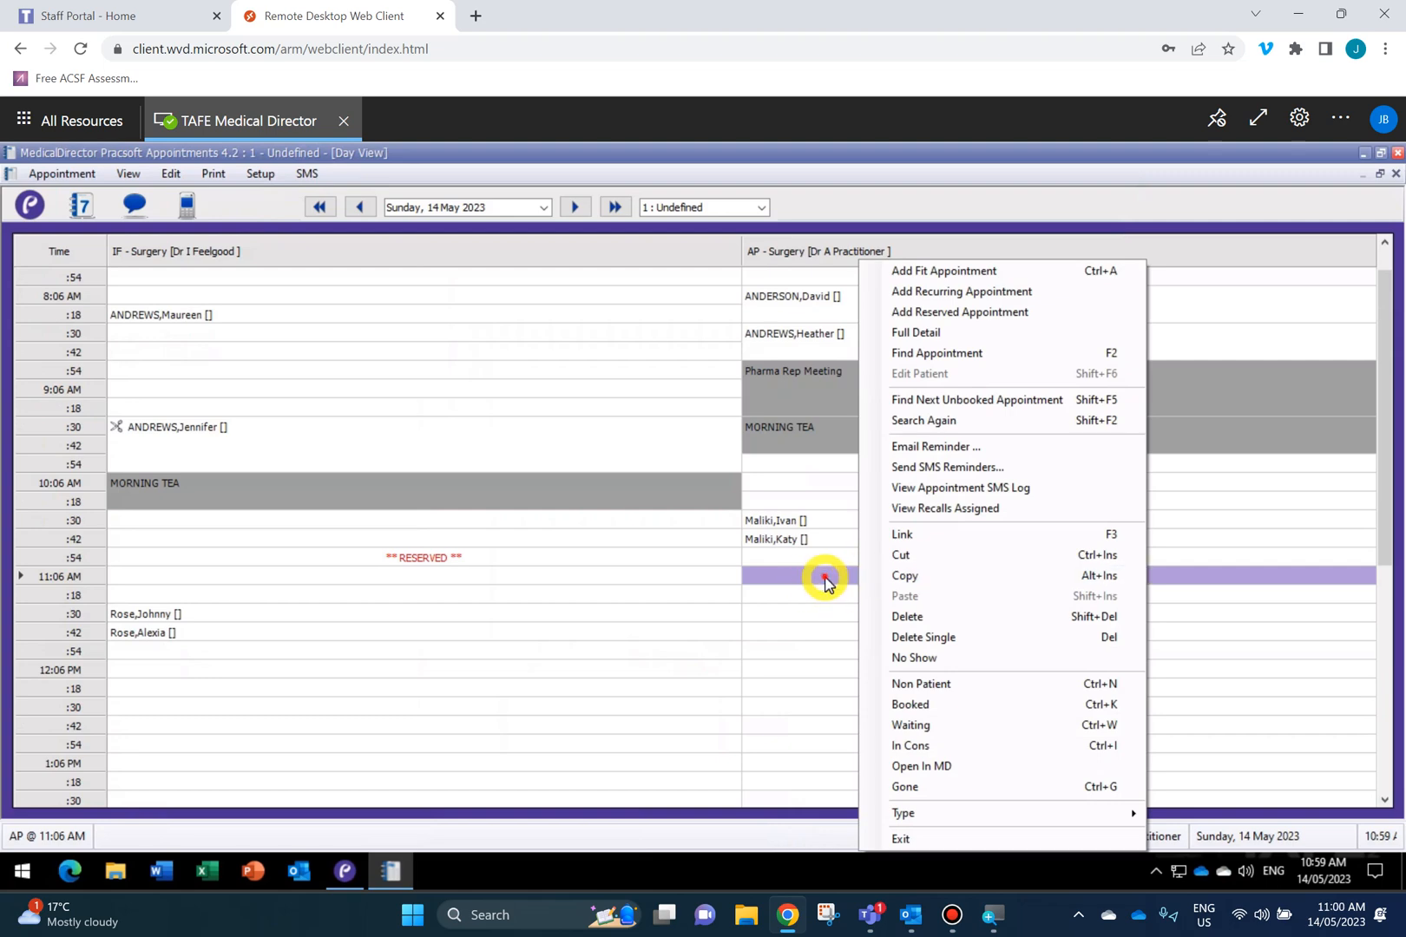
{"action": "left_click", "coordinate": [824, 584]}
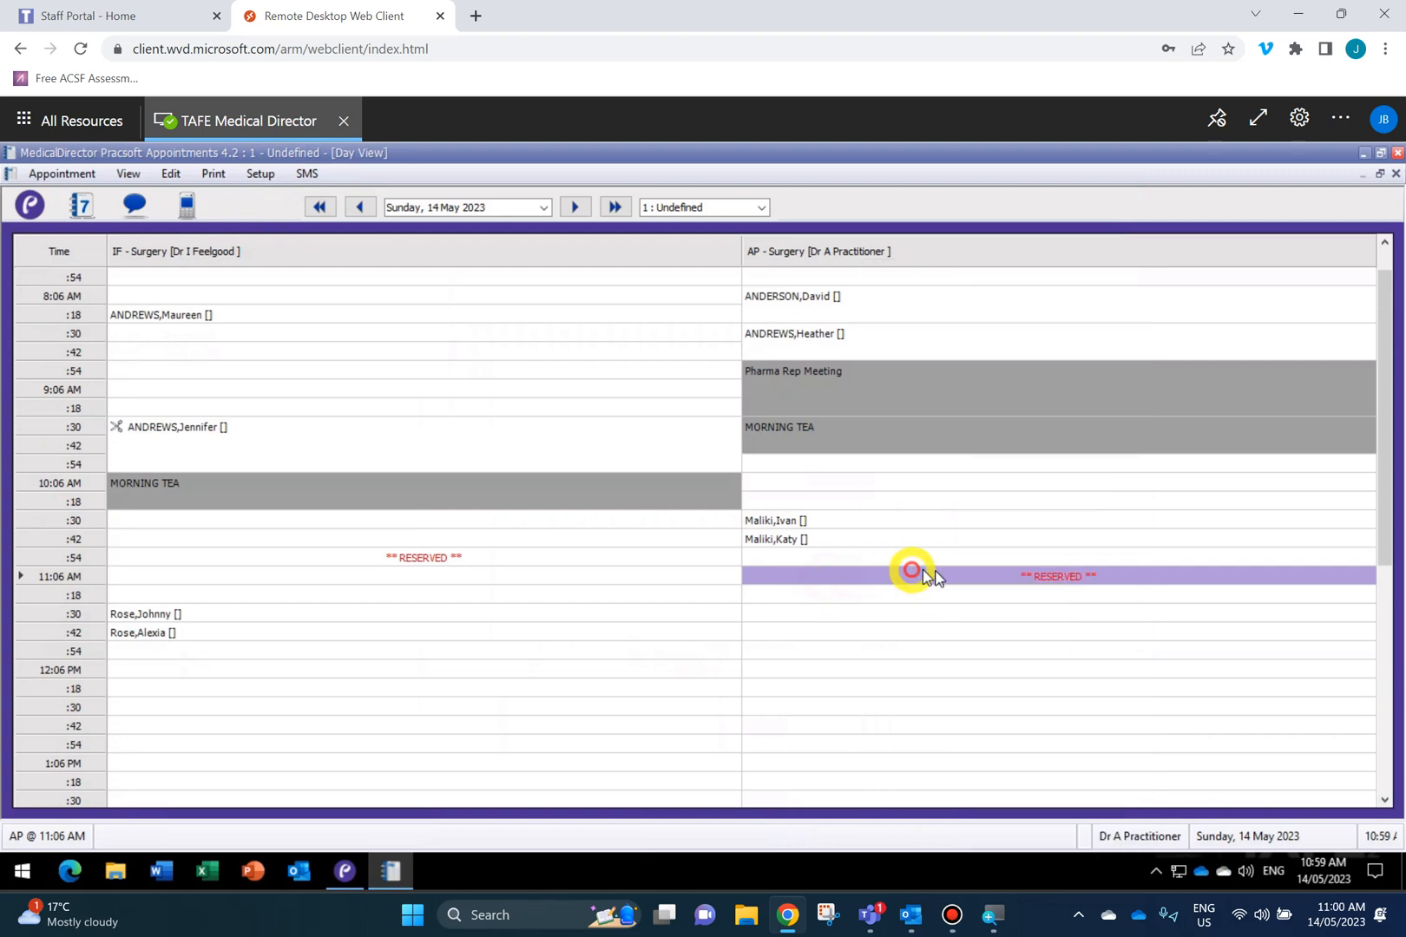
{"action": "left_click", "coordinate": [573, 206]}
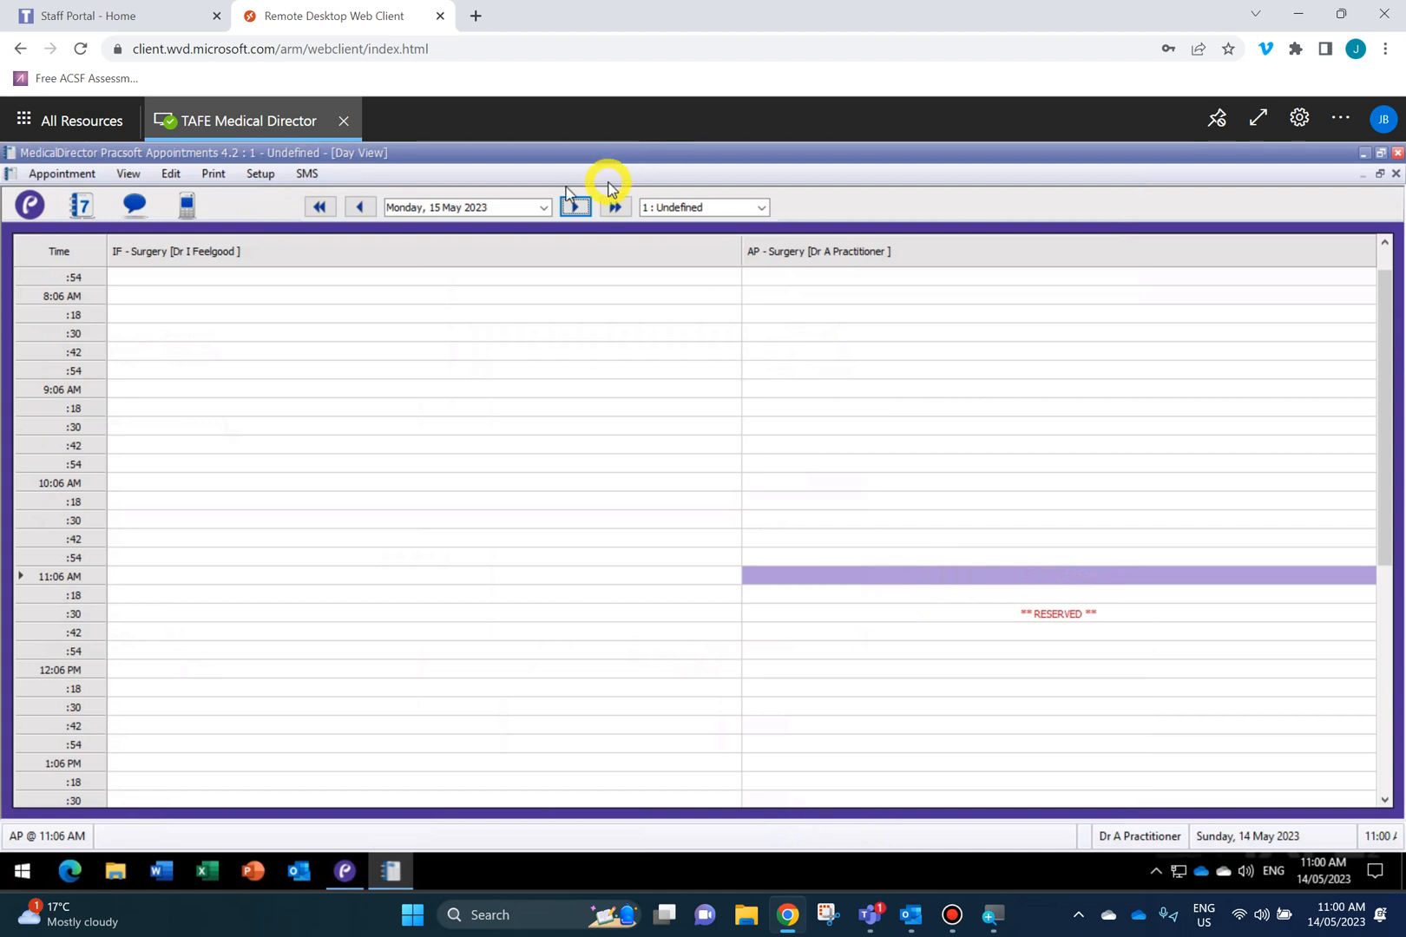
{"action": "left_click", "coordinate": [573, 208]}
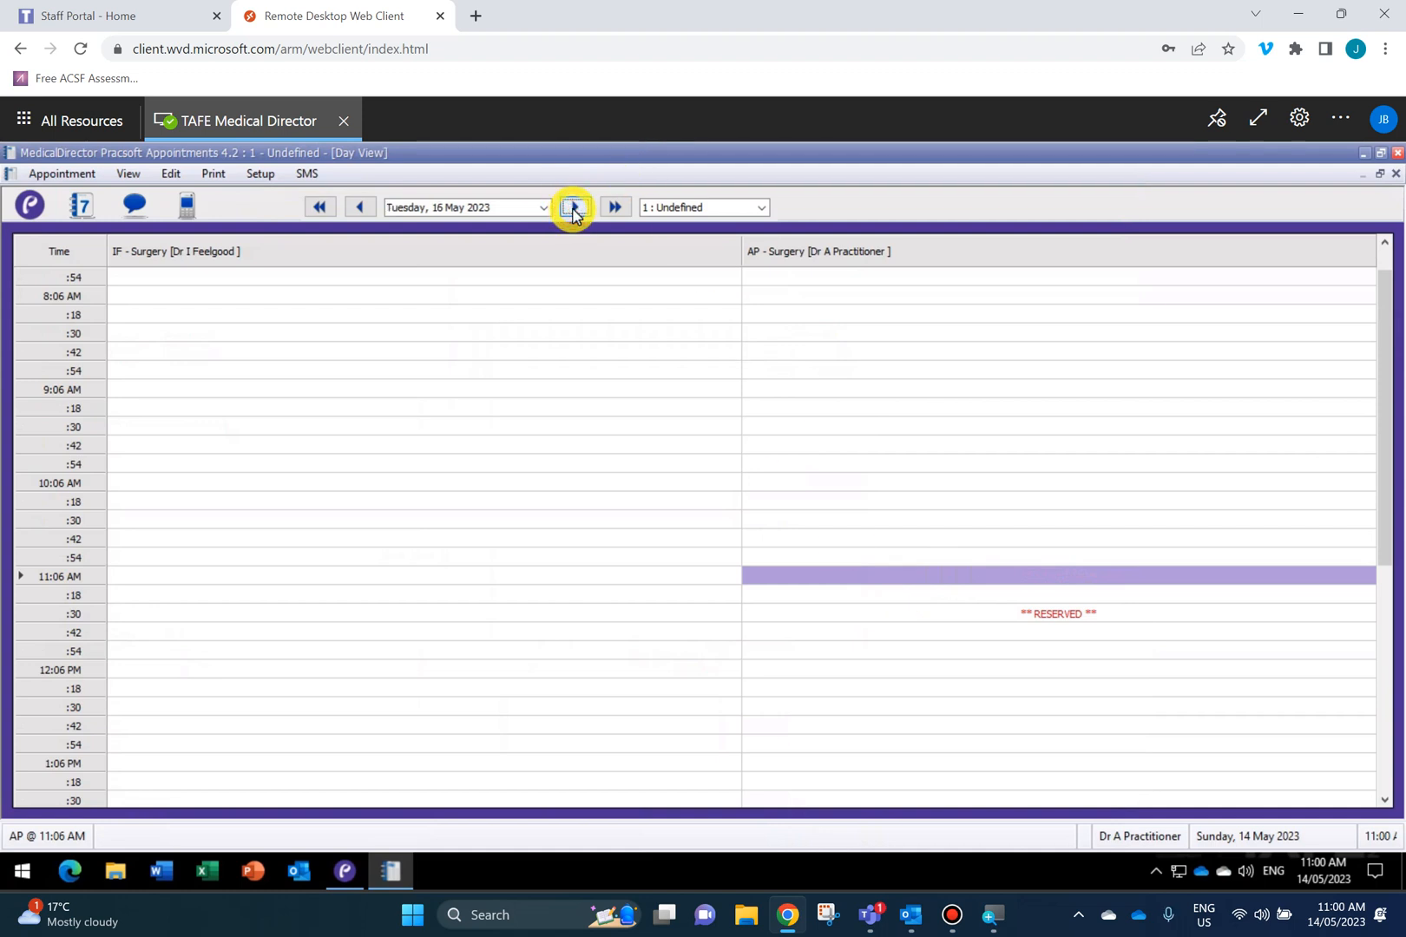
{"action": "left_click", "coordinate": [573, 209]}
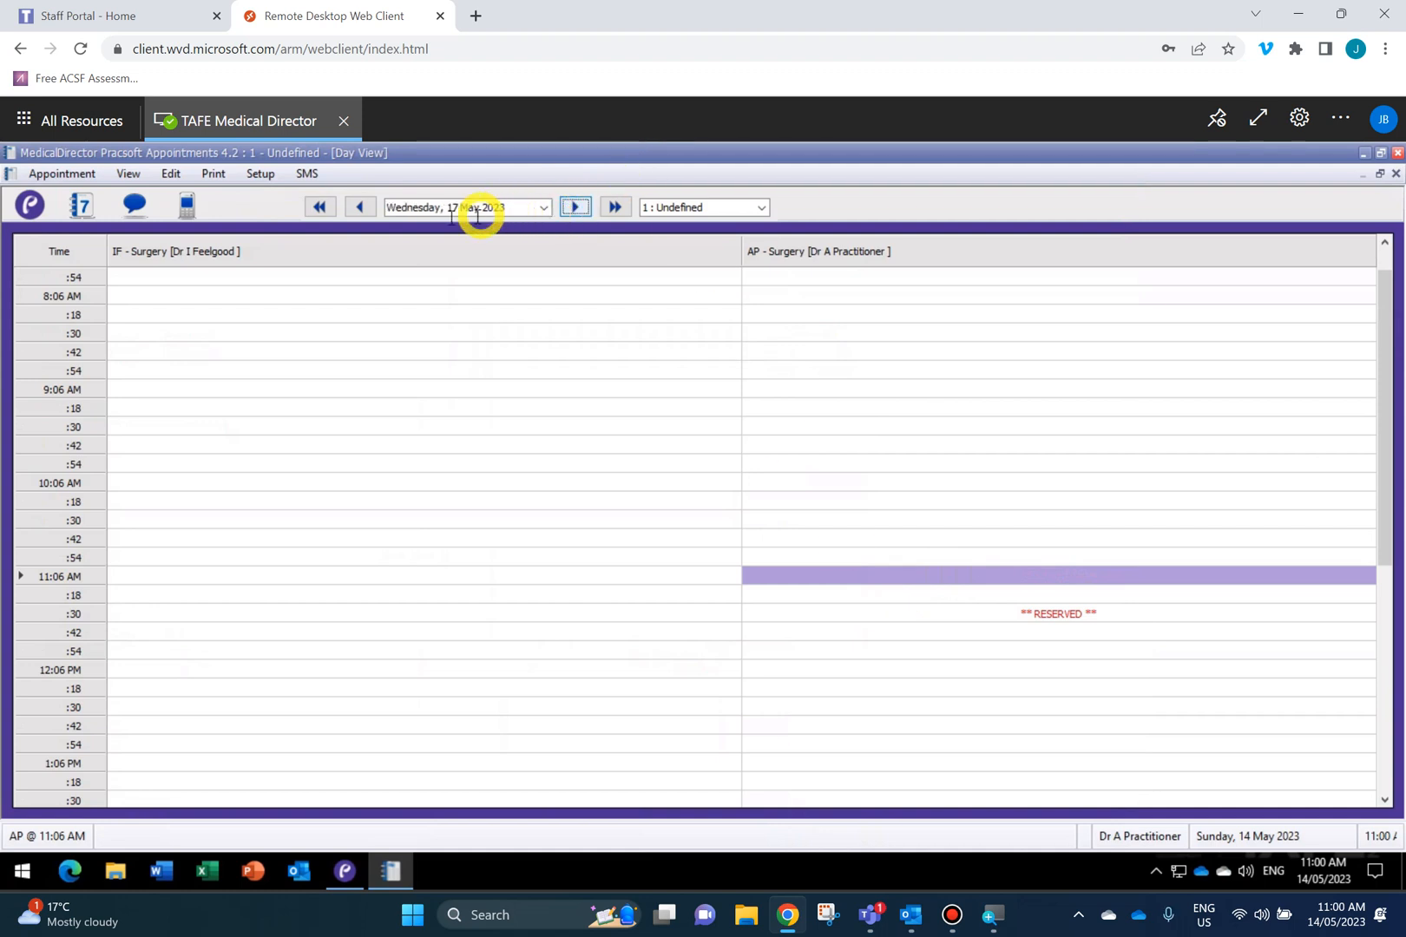
{"action": "left_click", "coordinate": [363, 209]}
{"action": "left_click", "coordinate": [363, 208]}
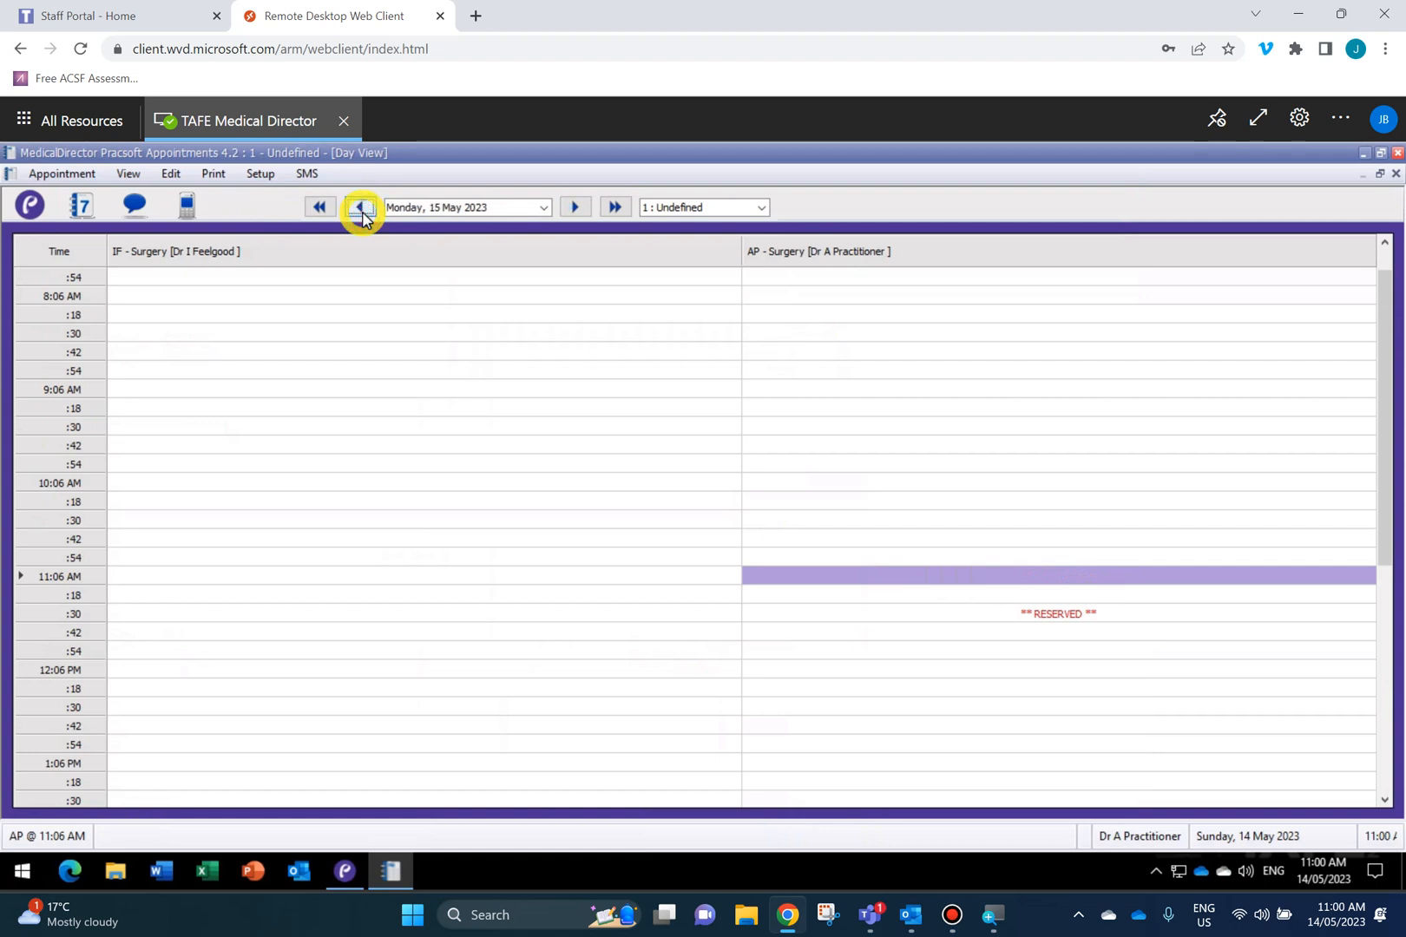
{"action": "left_click", "coordinate": [361, 208]}
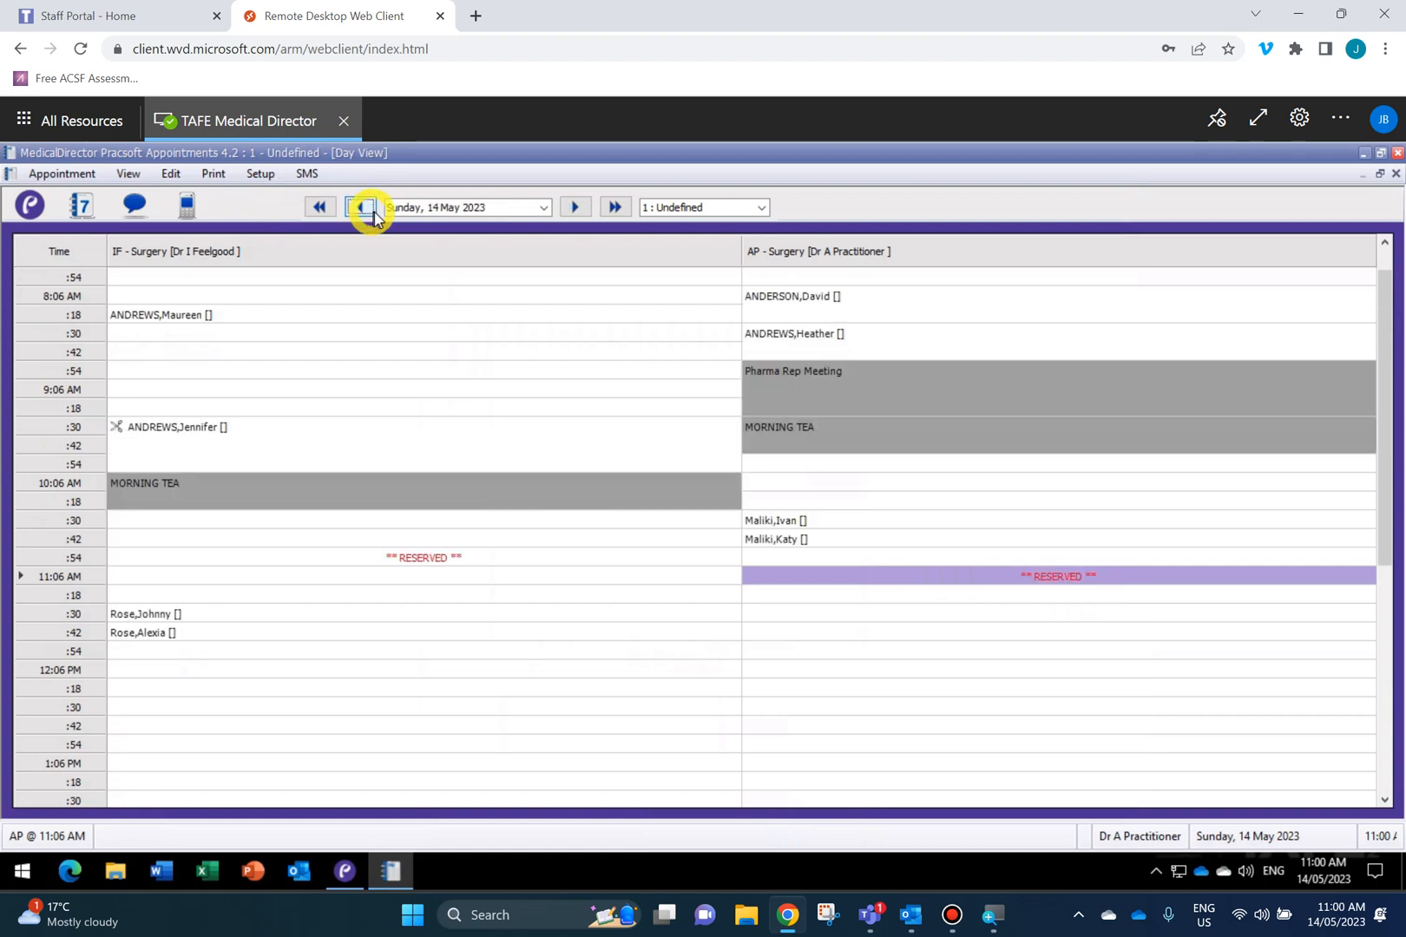
{"action": "right_click", "coordinate": [833, 582]}
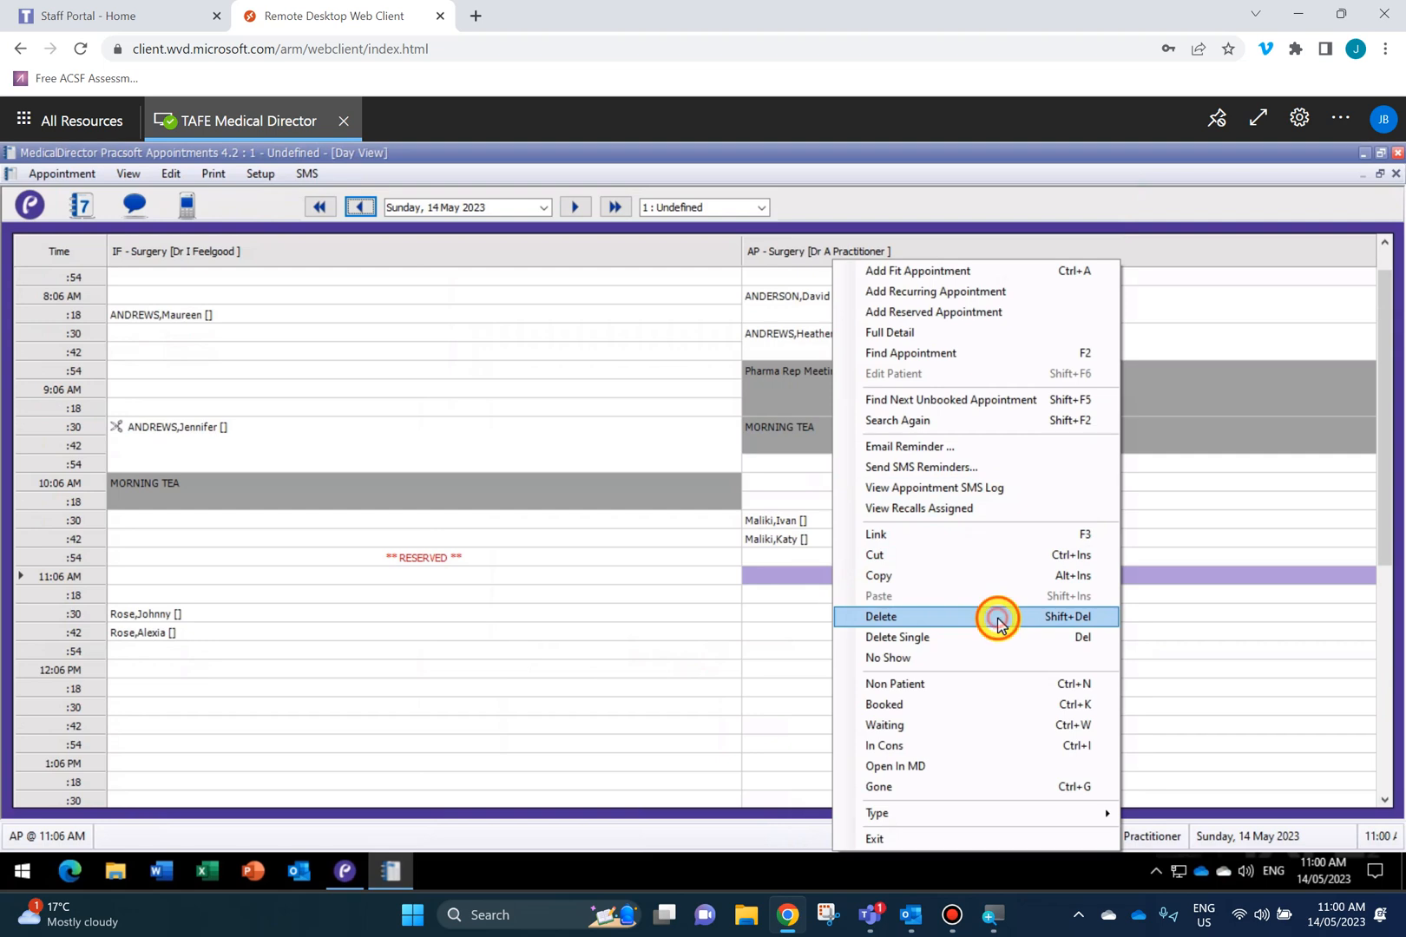
{"action": "left_click", "coordinate": [998, 619]}
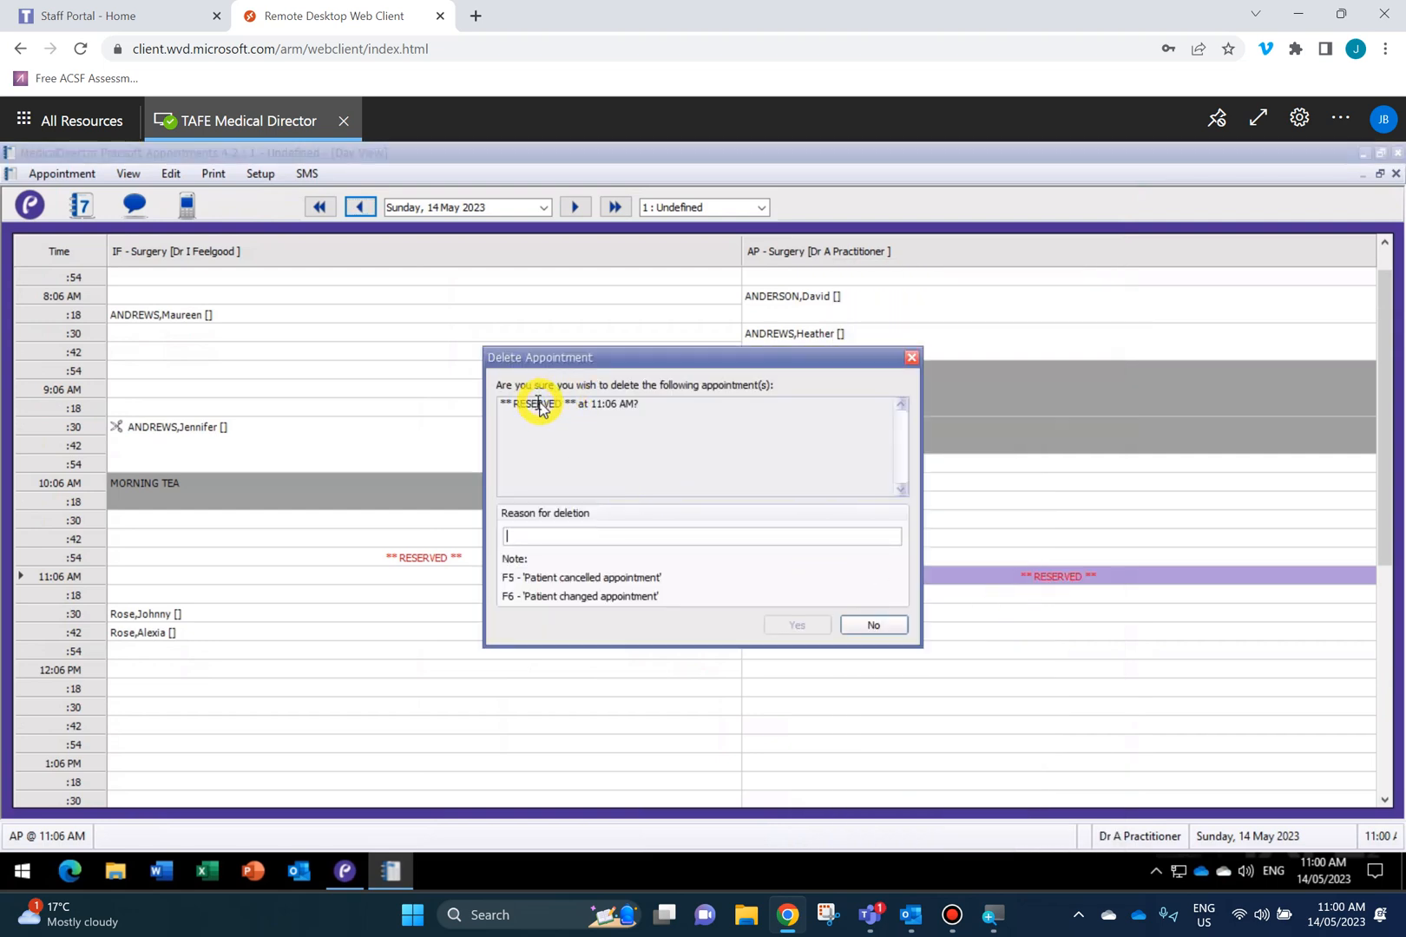
{"action": "left_click", "coordinate": [874, 625]}
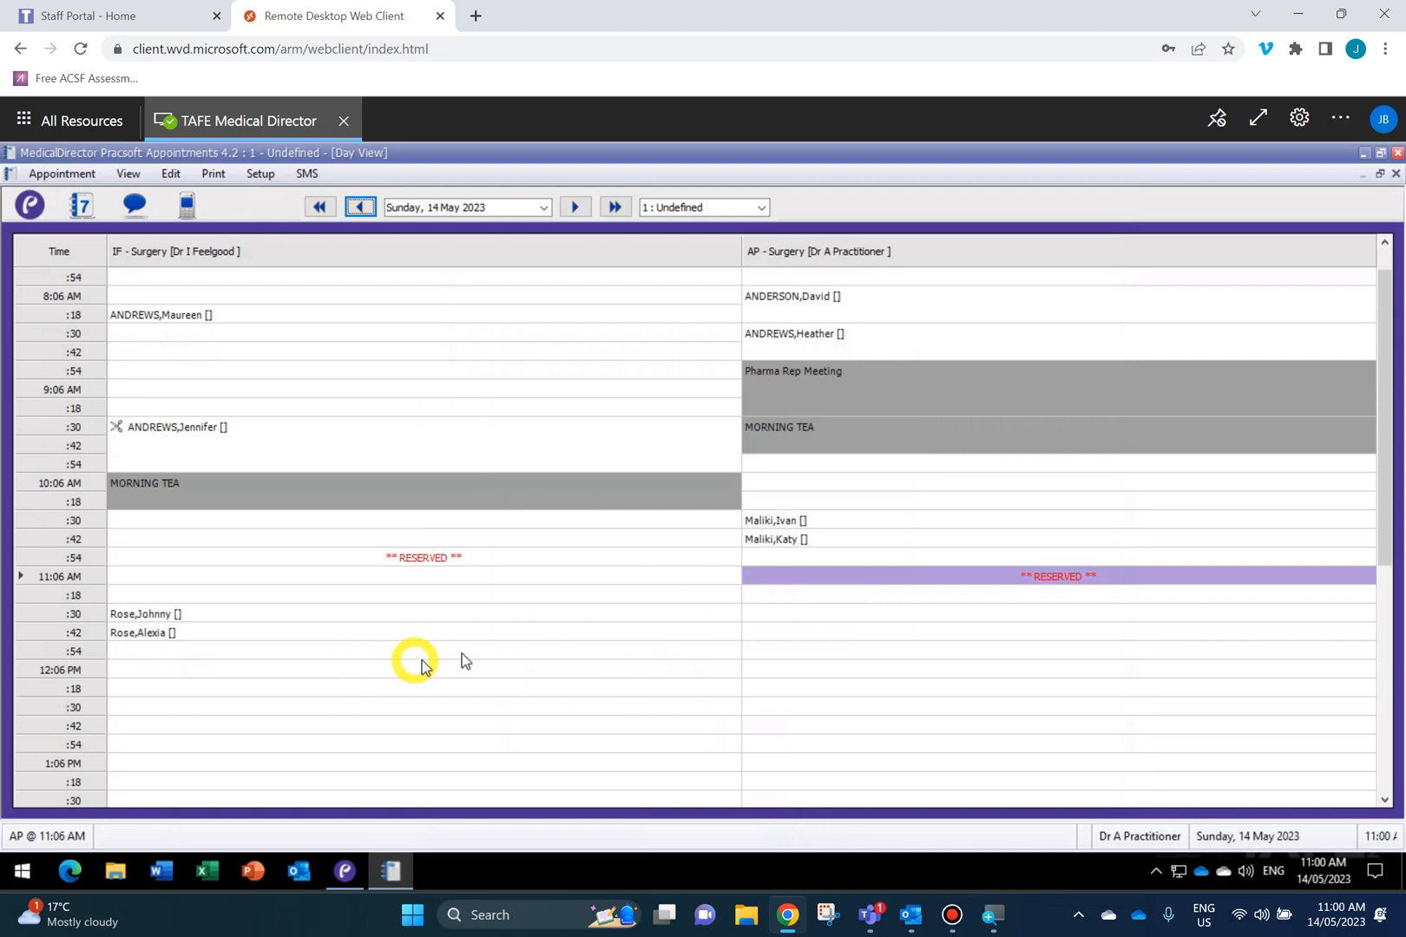
Fill AP surgery's 12:30–1:18 PM slots with a LUNCH block.
{"action": "scroll", "coordinate": [632, 723], "scroll_direction": "down", "scroll_amount": 1}
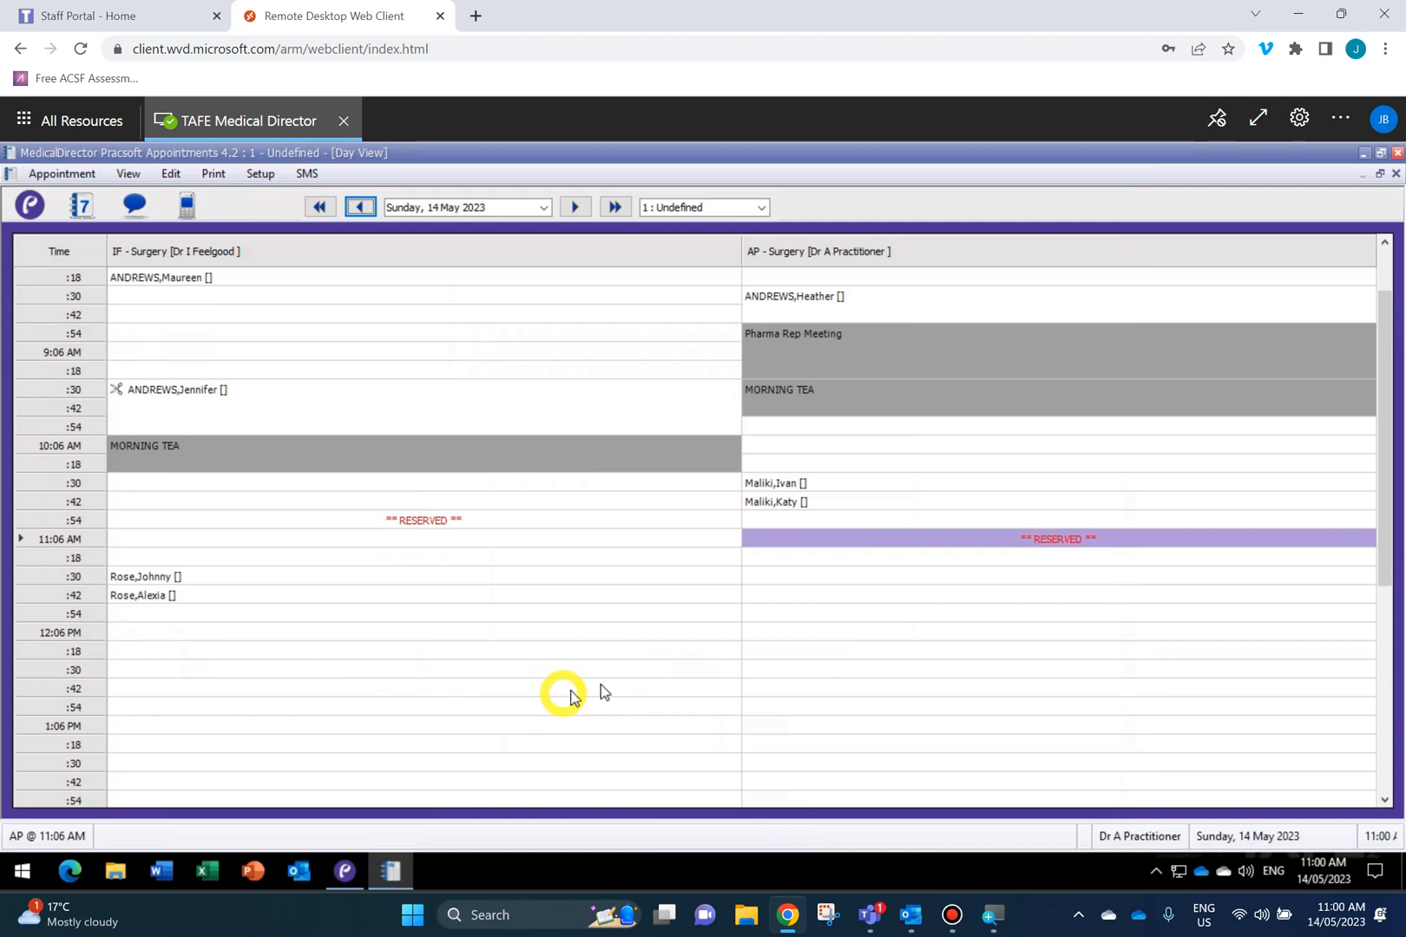
{"action": "left_click", "coordinate": [767, 670]}
{"action": "left_click_drag", "start_coordinate": [768, 673], "coordinate": [775, 748]}
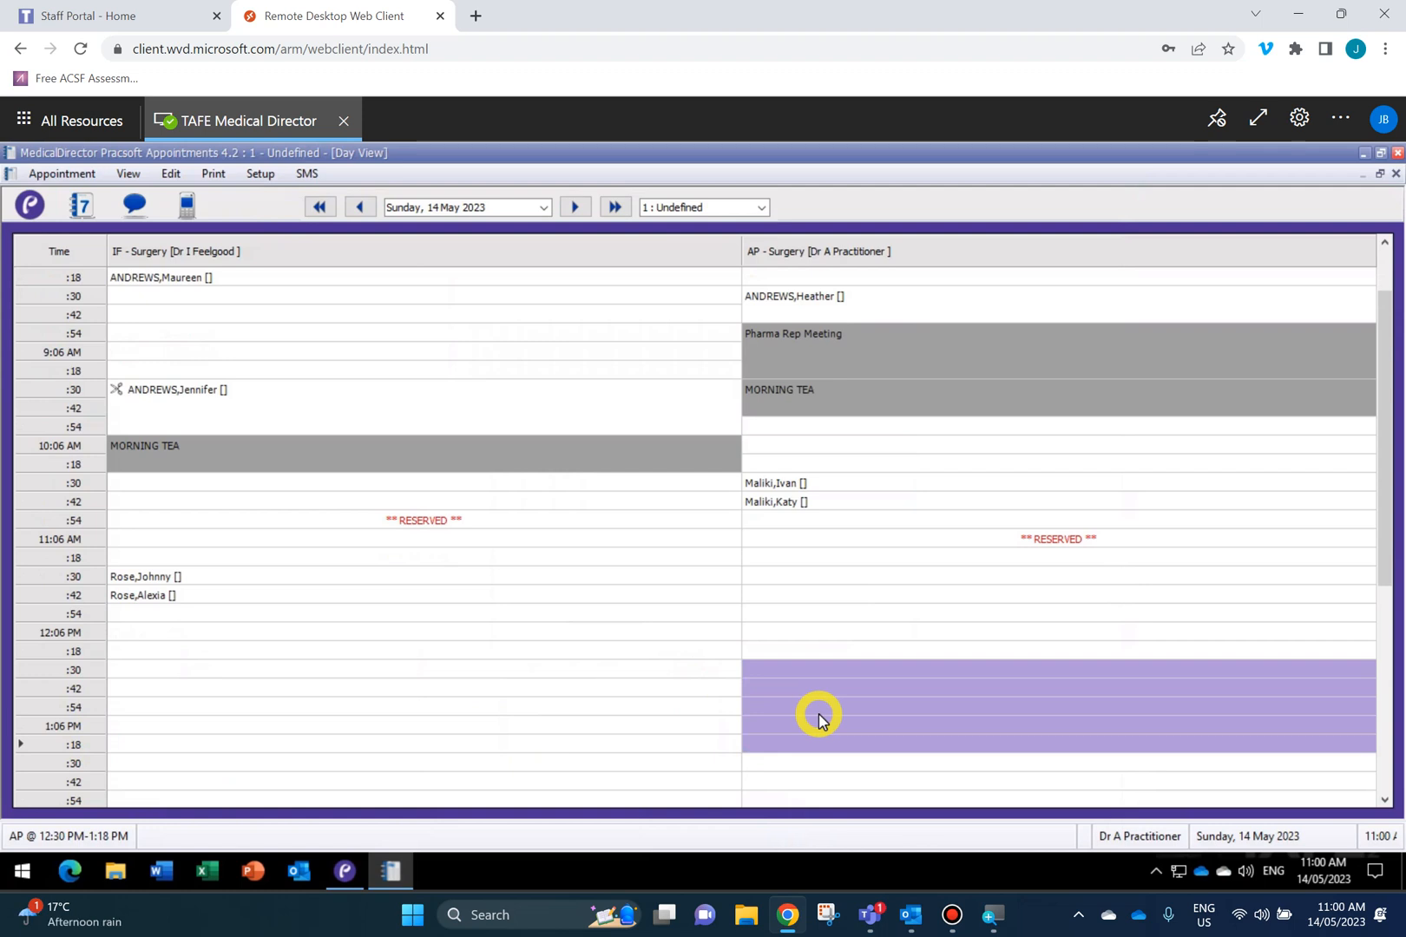
{"action": "type", "text": "l"}
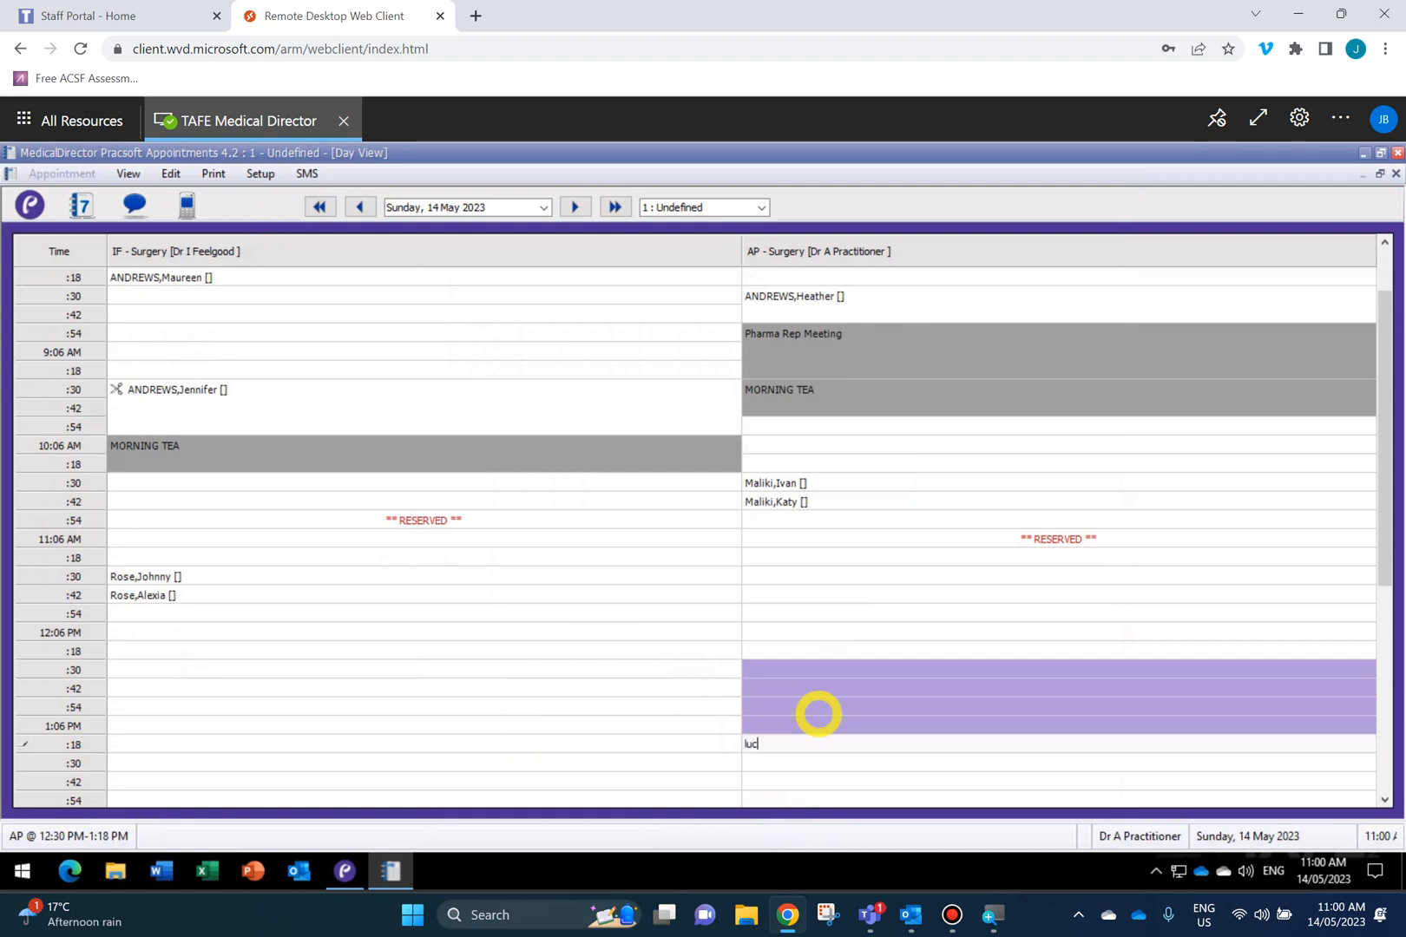
{"action": "type", "text": "UNCH"}
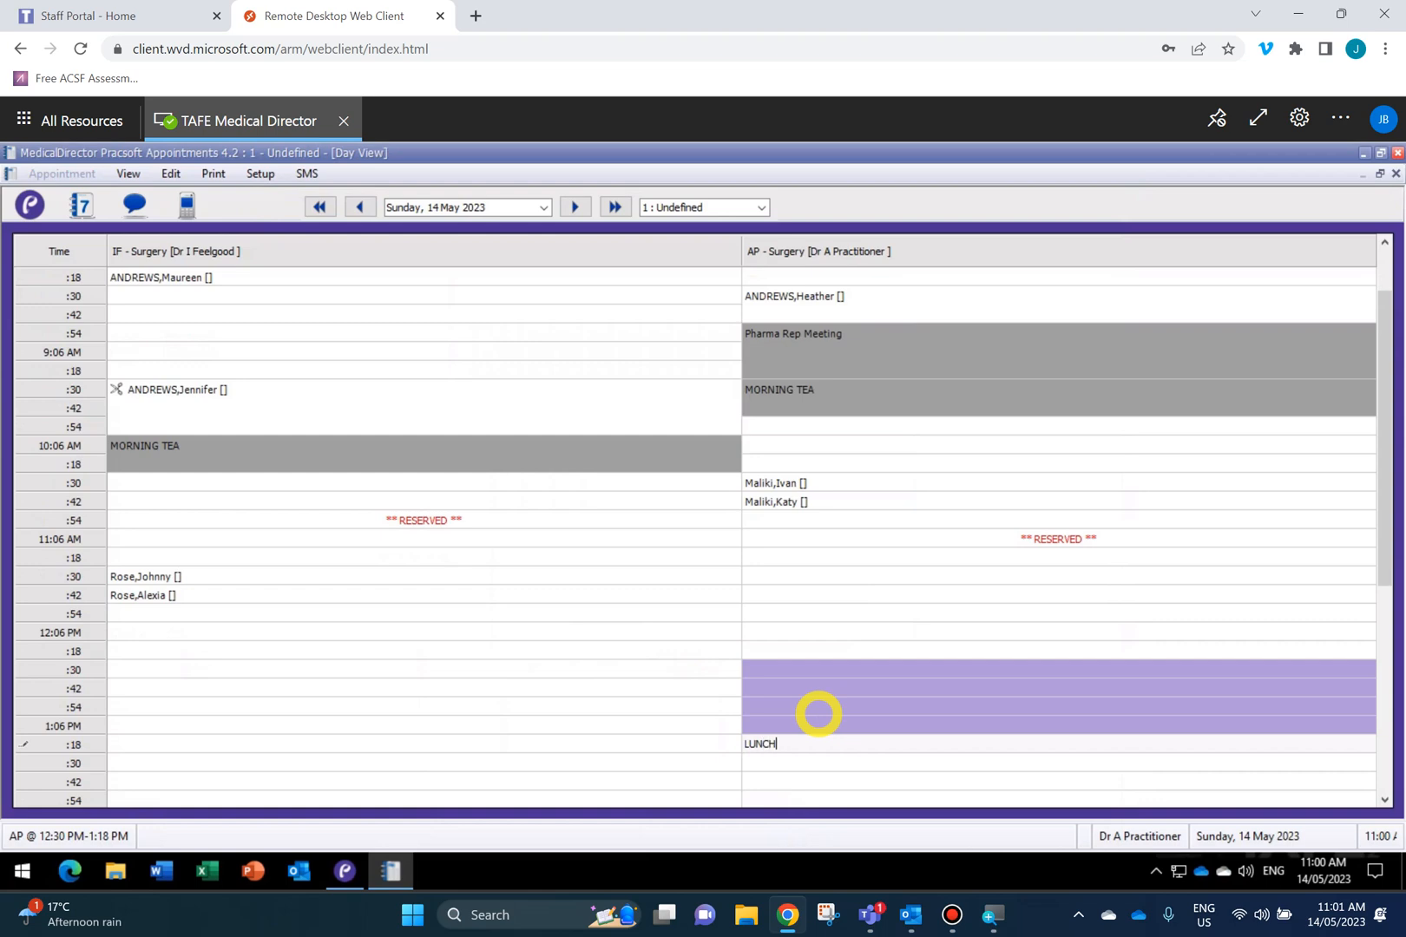
{"action": "key", "text": "Return"}
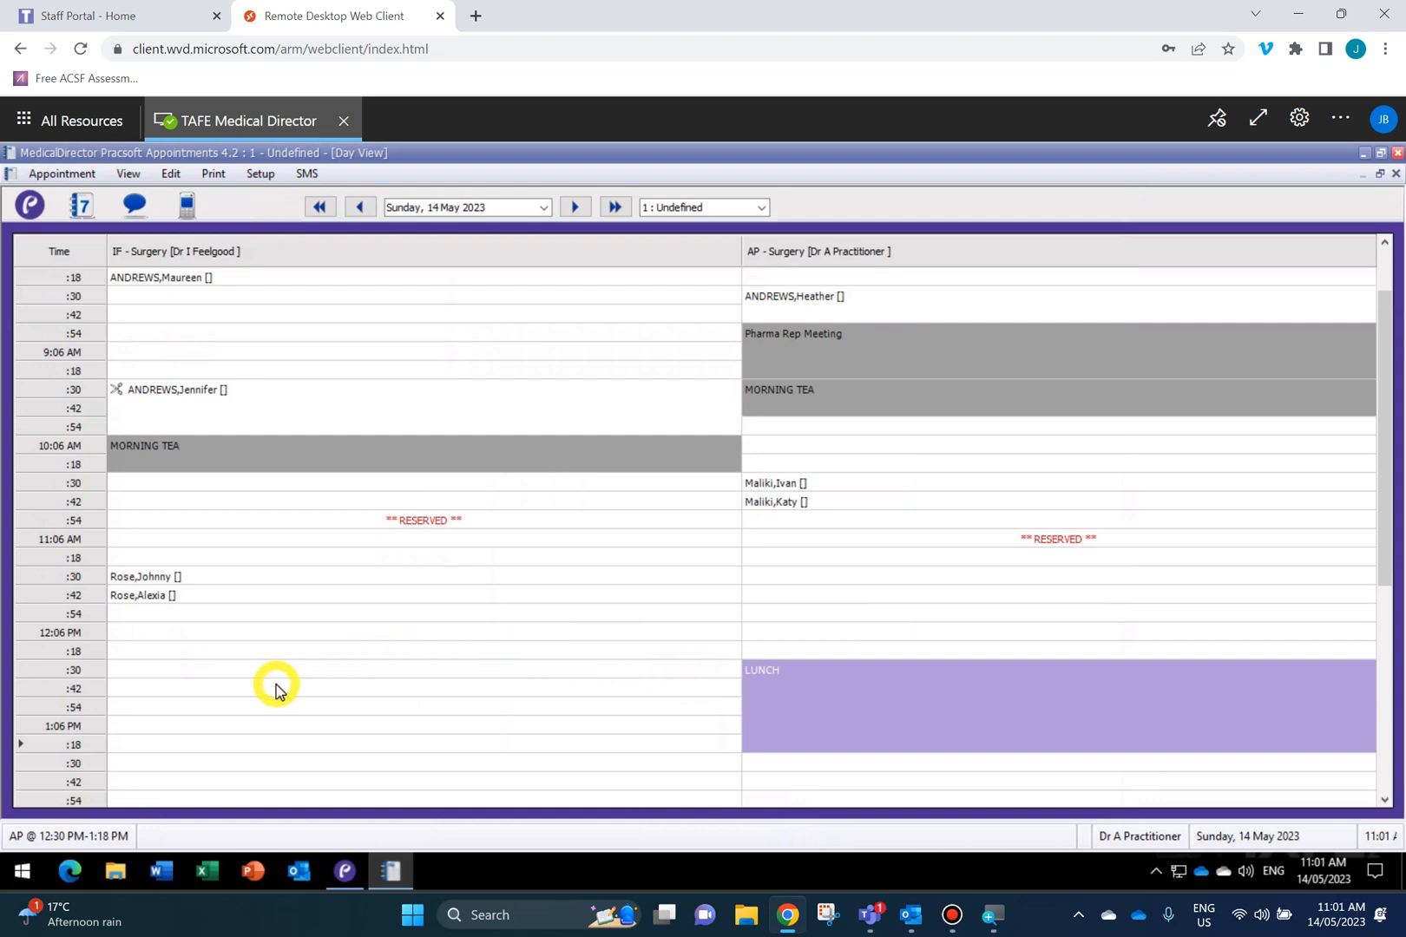
Mark IF surgery's 1:30–2:18 PM slots as LUNCH, fixing the typo before committing.
{"action": "scroll", "coordinate": [276, 686], "scroll_direction": "down", "scroll_amount": 3}
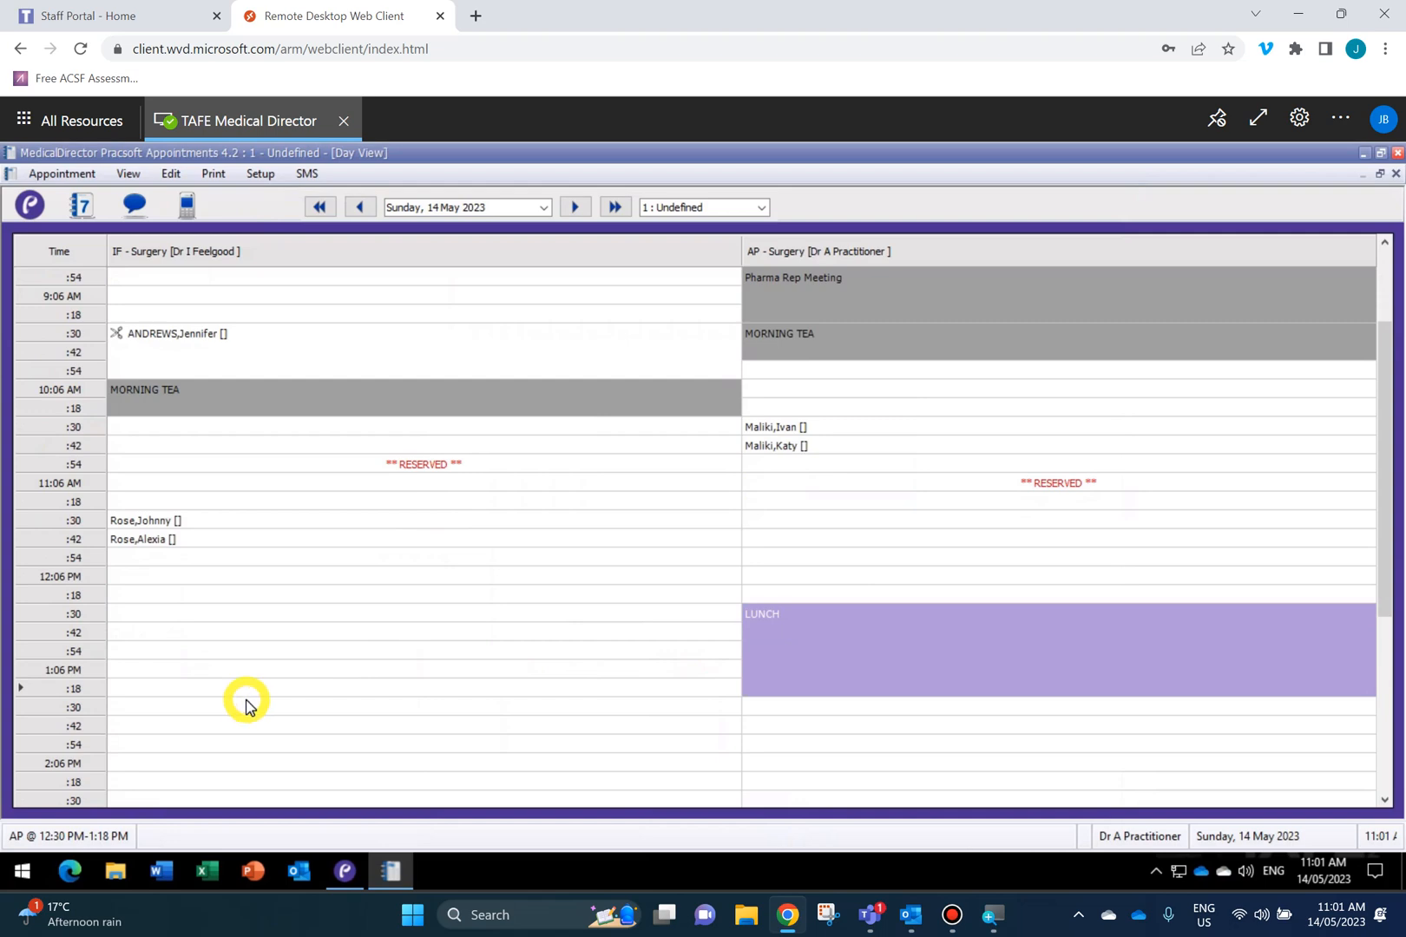
{"action": "scroll", "coordinate": [245, 703], "scroll_direction": "down", "scroll_amount": 1}
{"action": "left_click_drag", "start_coordinate": [137, 688], "coordinate": [136, 764]}
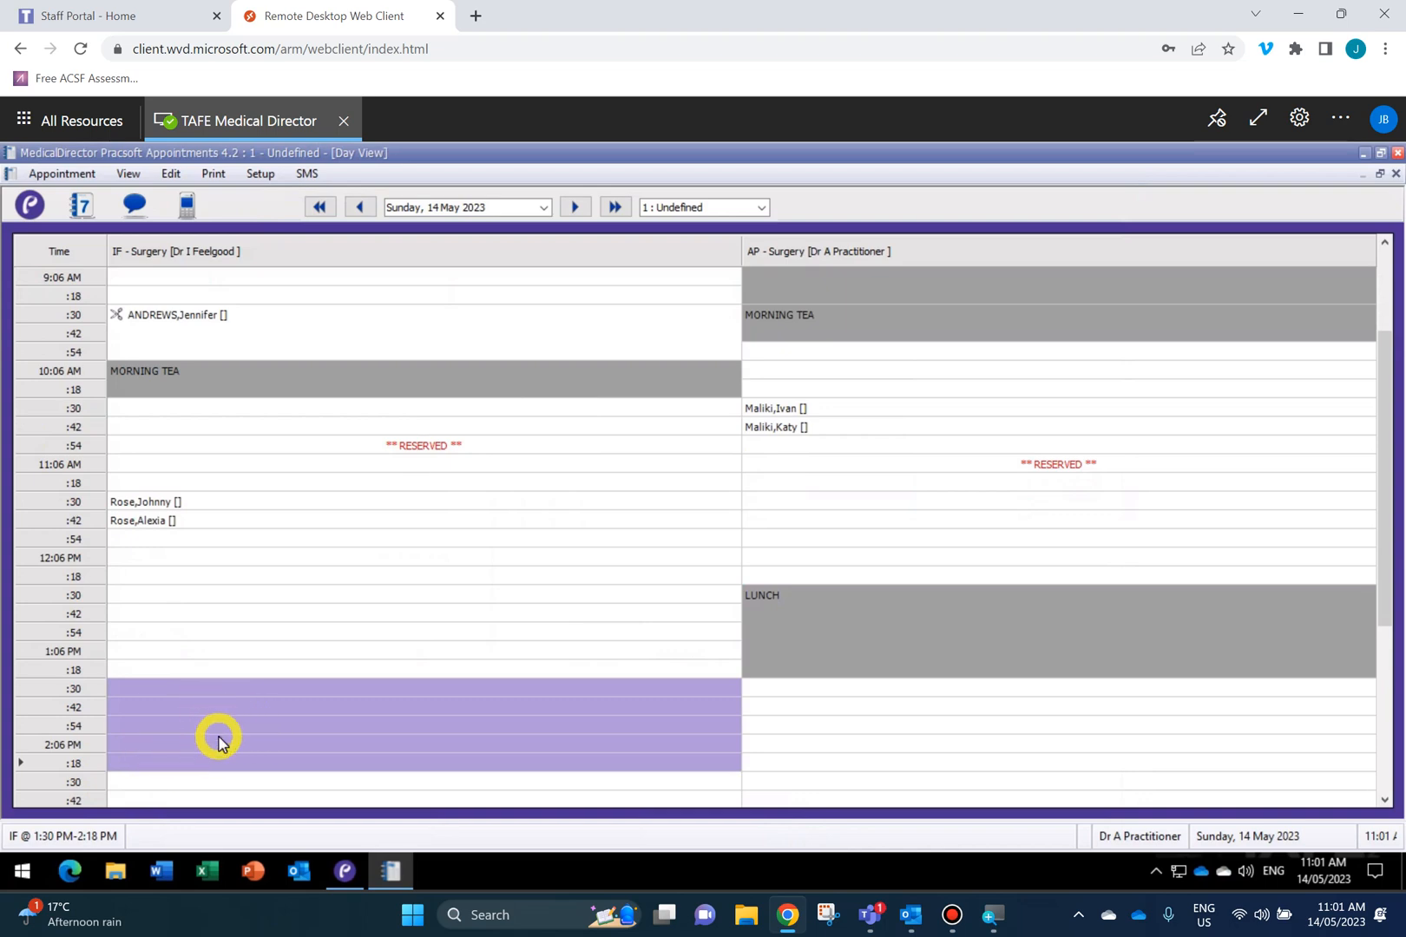
{"action": "type", "text": "l"}
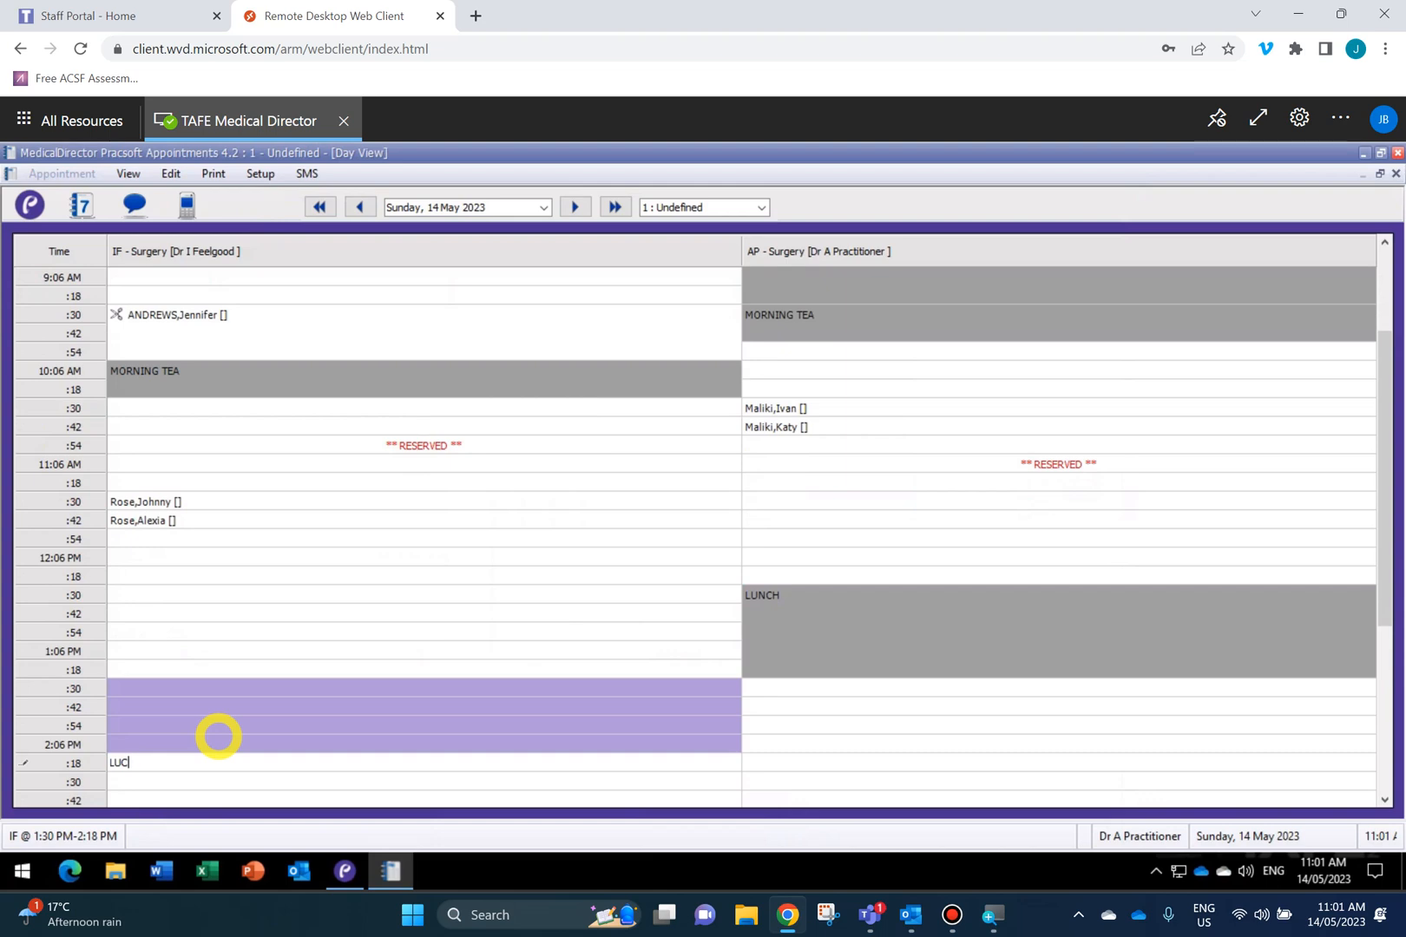
{"action": "key", "text": "BackSpace"}
{"action": "type", "text": "NCH"}
{"action": "left_click", "coordinate": [218, 736]}
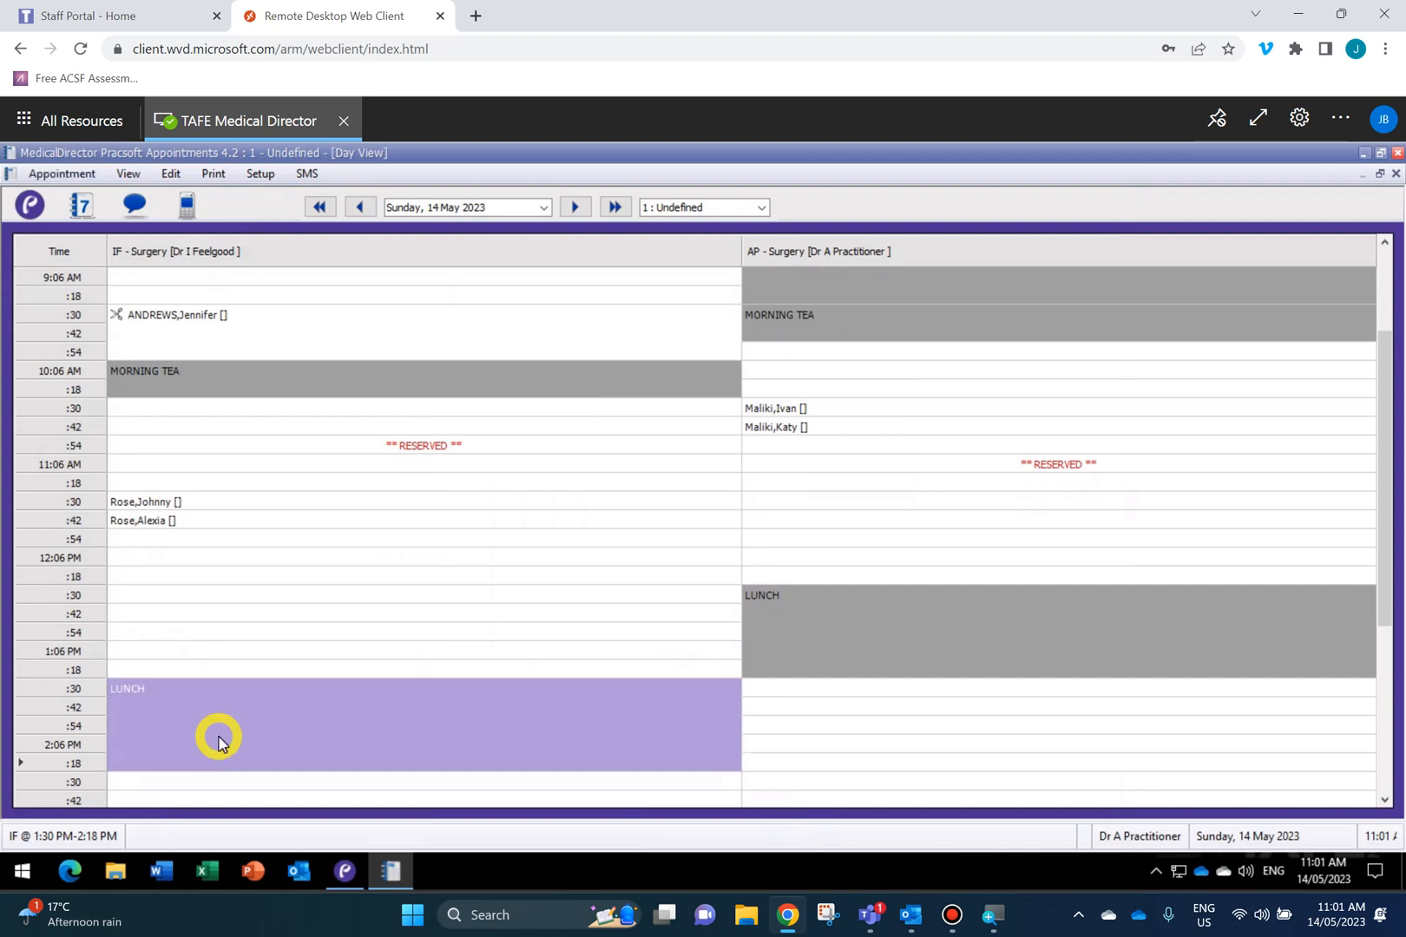
{"action": "left_click", "coordinate": [466, 612]}
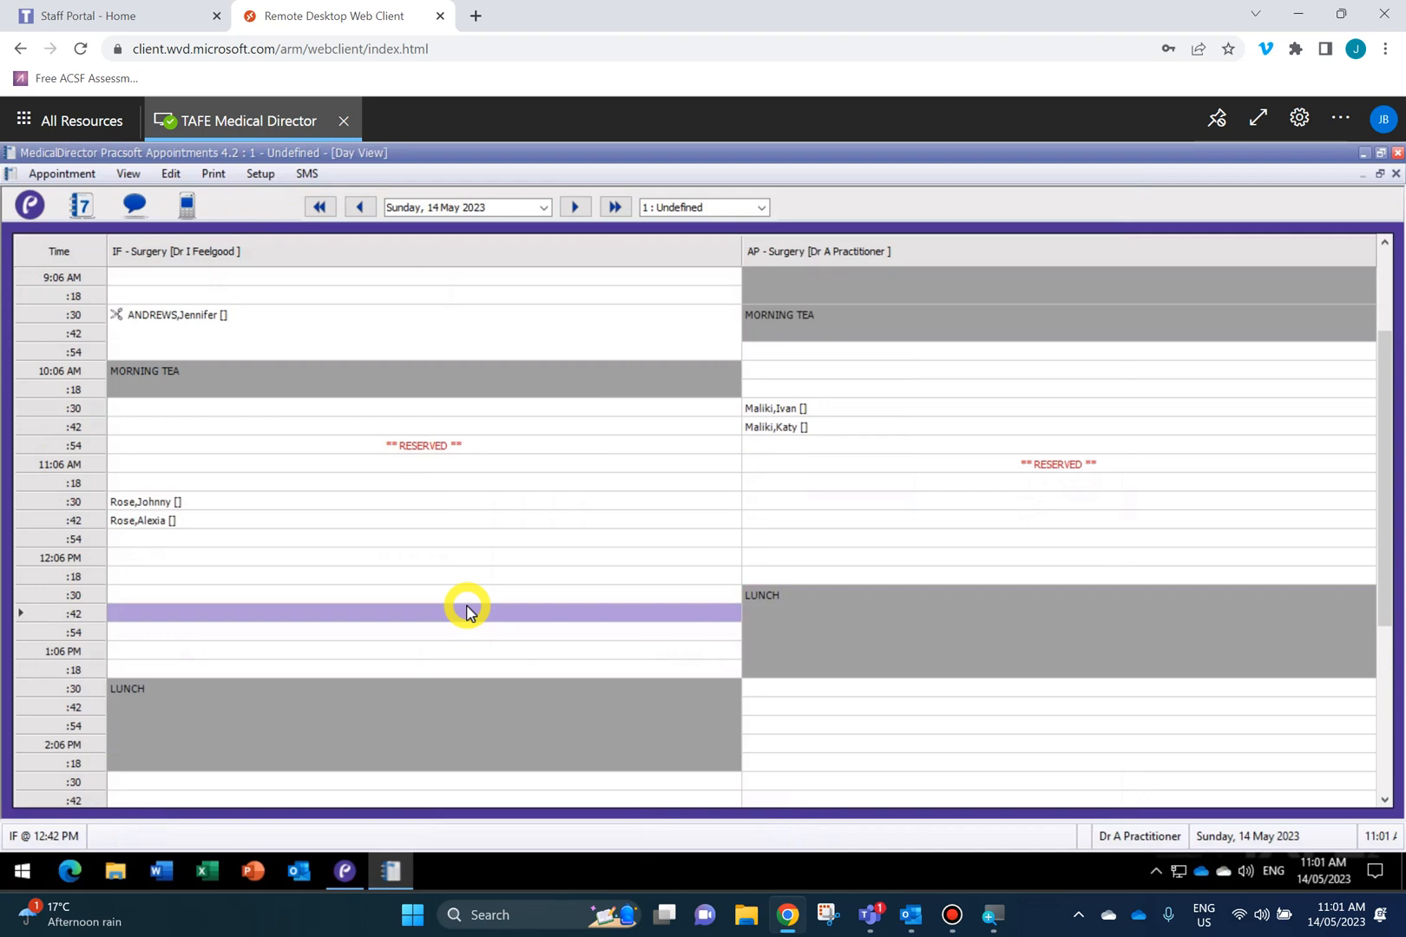
Enter the patient's surname in the AP 2:30 PM slot and look the patient up.
{"action": "scroll", "coordinate": [467, 613], "scroll_direction": "down", "scroll_amount": 1}
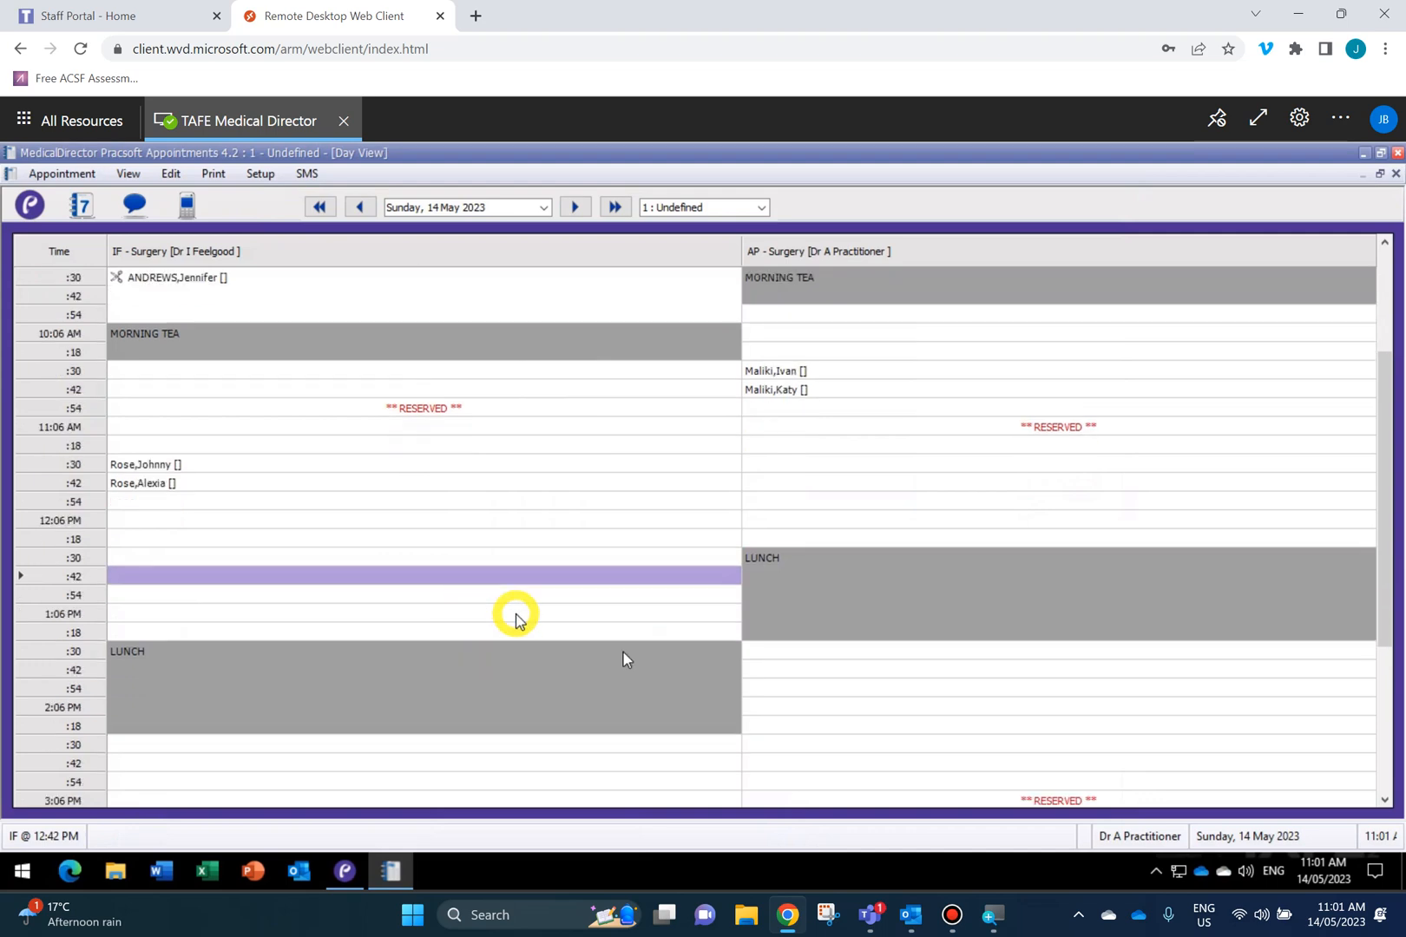
{"action": "left_click", "coordinate": [785, 744]}
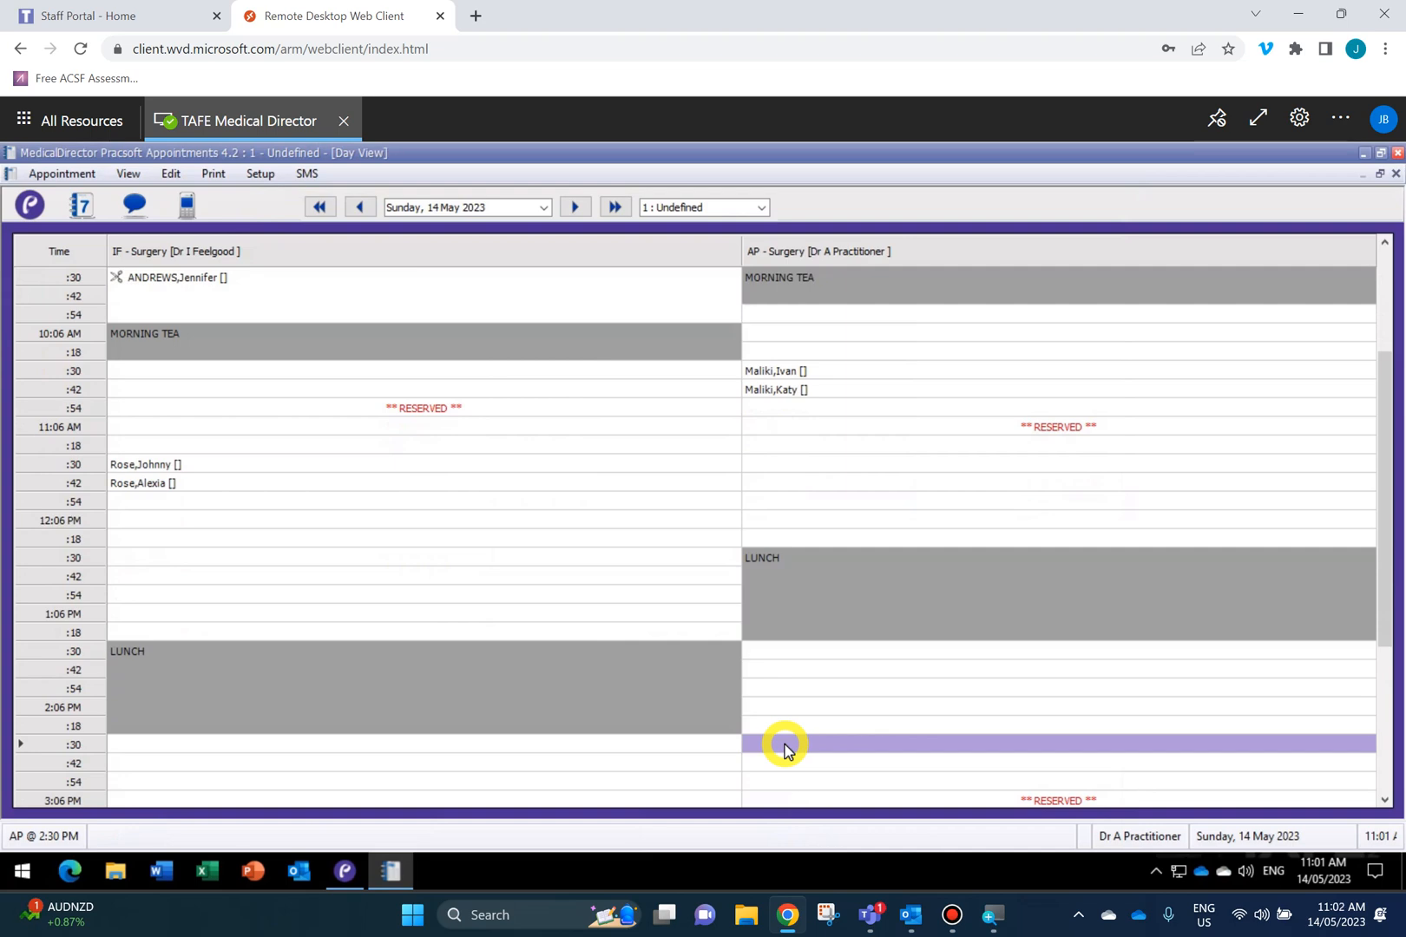
{"action": "type", "text": "a"}
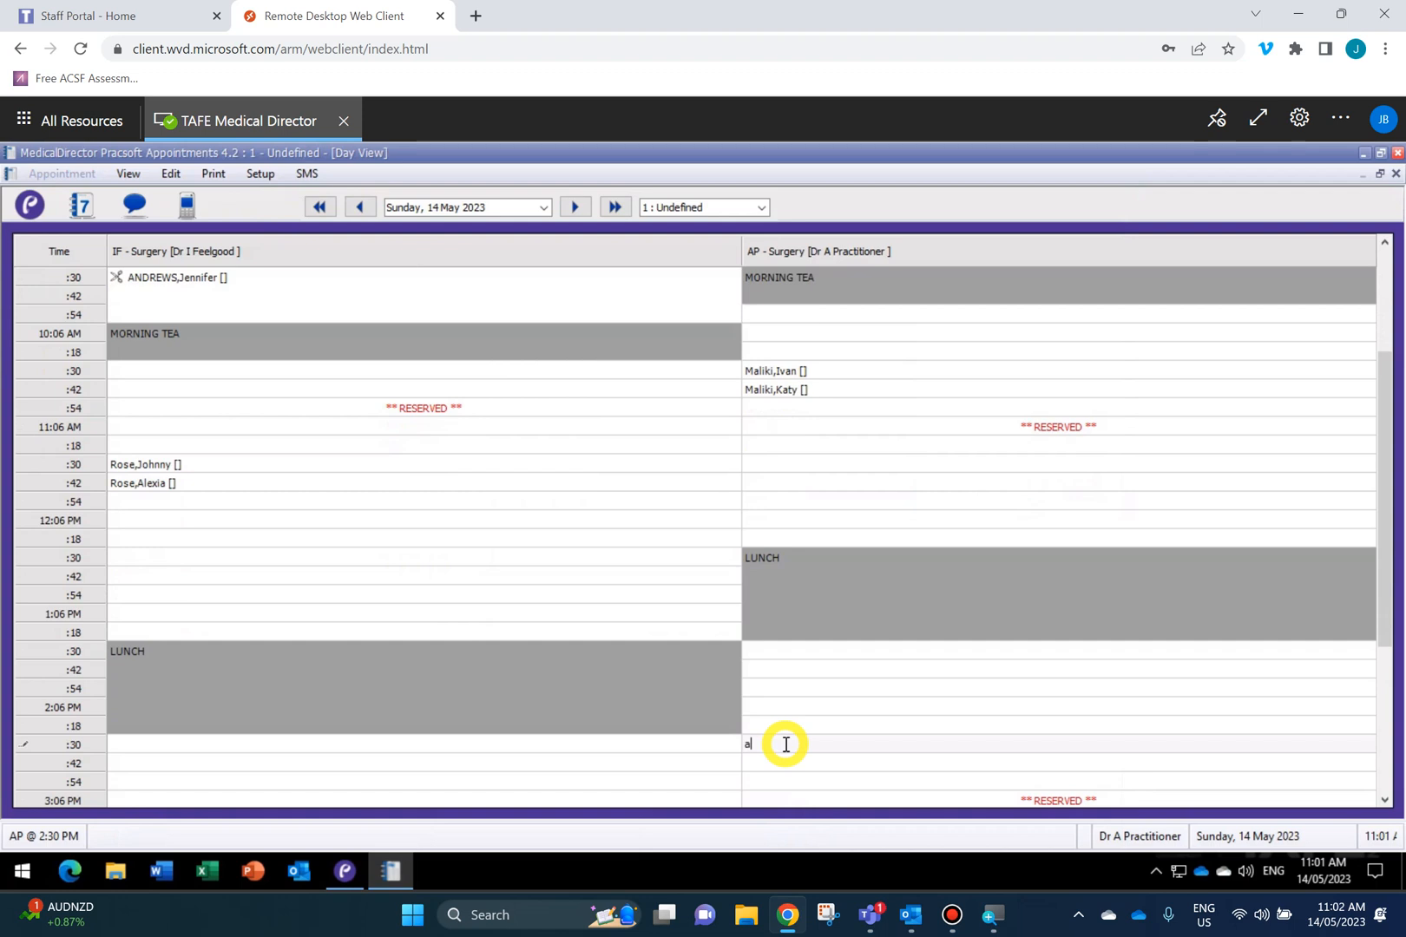
{"action": "key", "text": "BackSpace"}
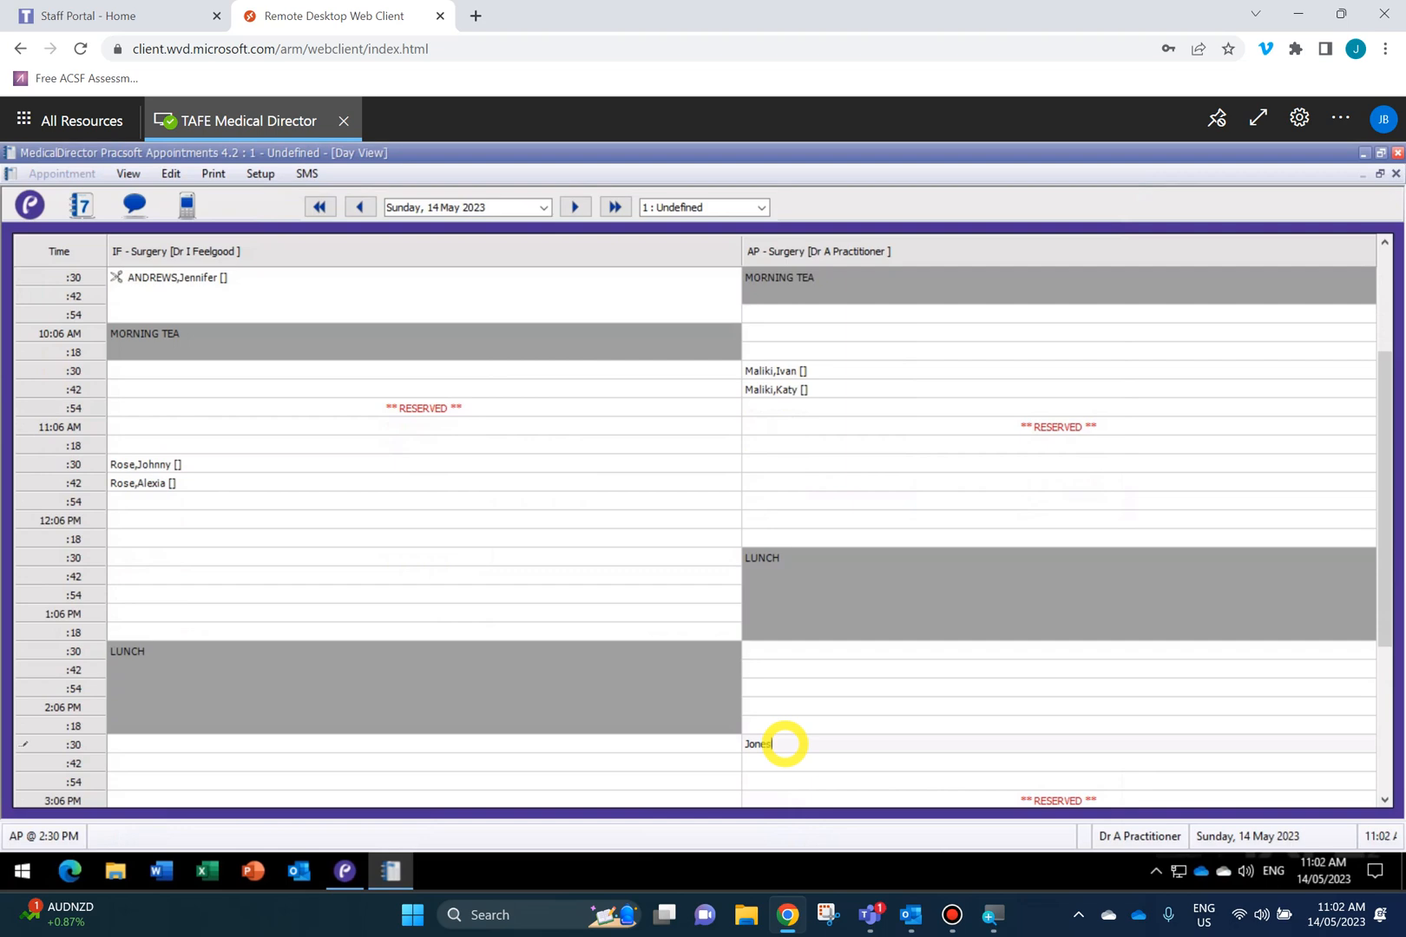
{"action": "key", "text": "Return"}
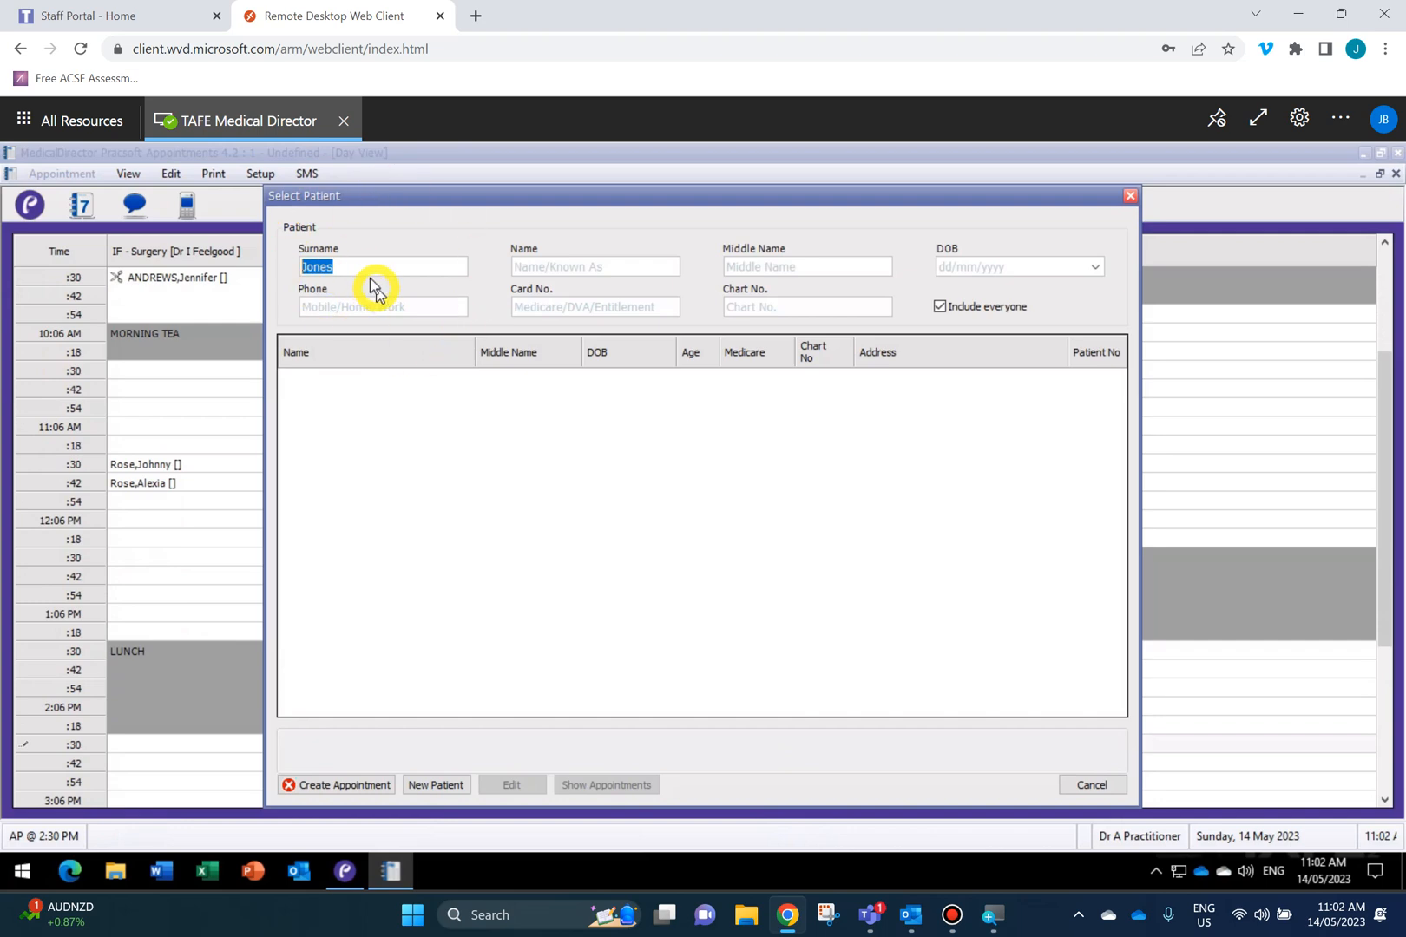
Fill in the new patient's first name and date of birth, then create the 2:30 PM AP appointment.
{"action": "left_click", "coordinate": [553, 266]}
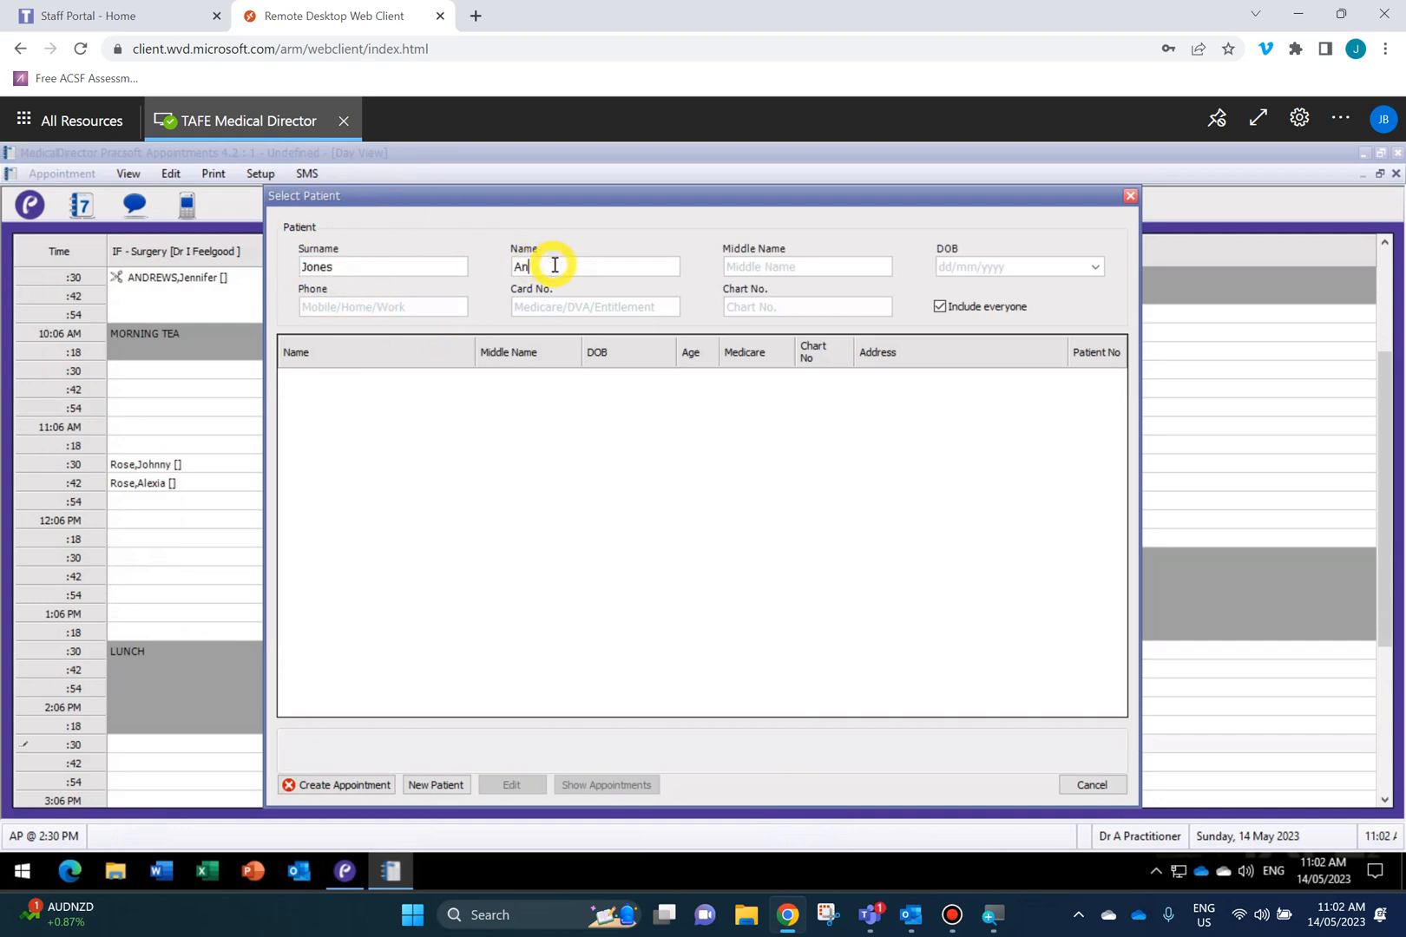
{"action": "key", "text": "Tab"}
{"action": "key", "text": "Tab"}
{"action": "type", "text": "15/02/1982"}
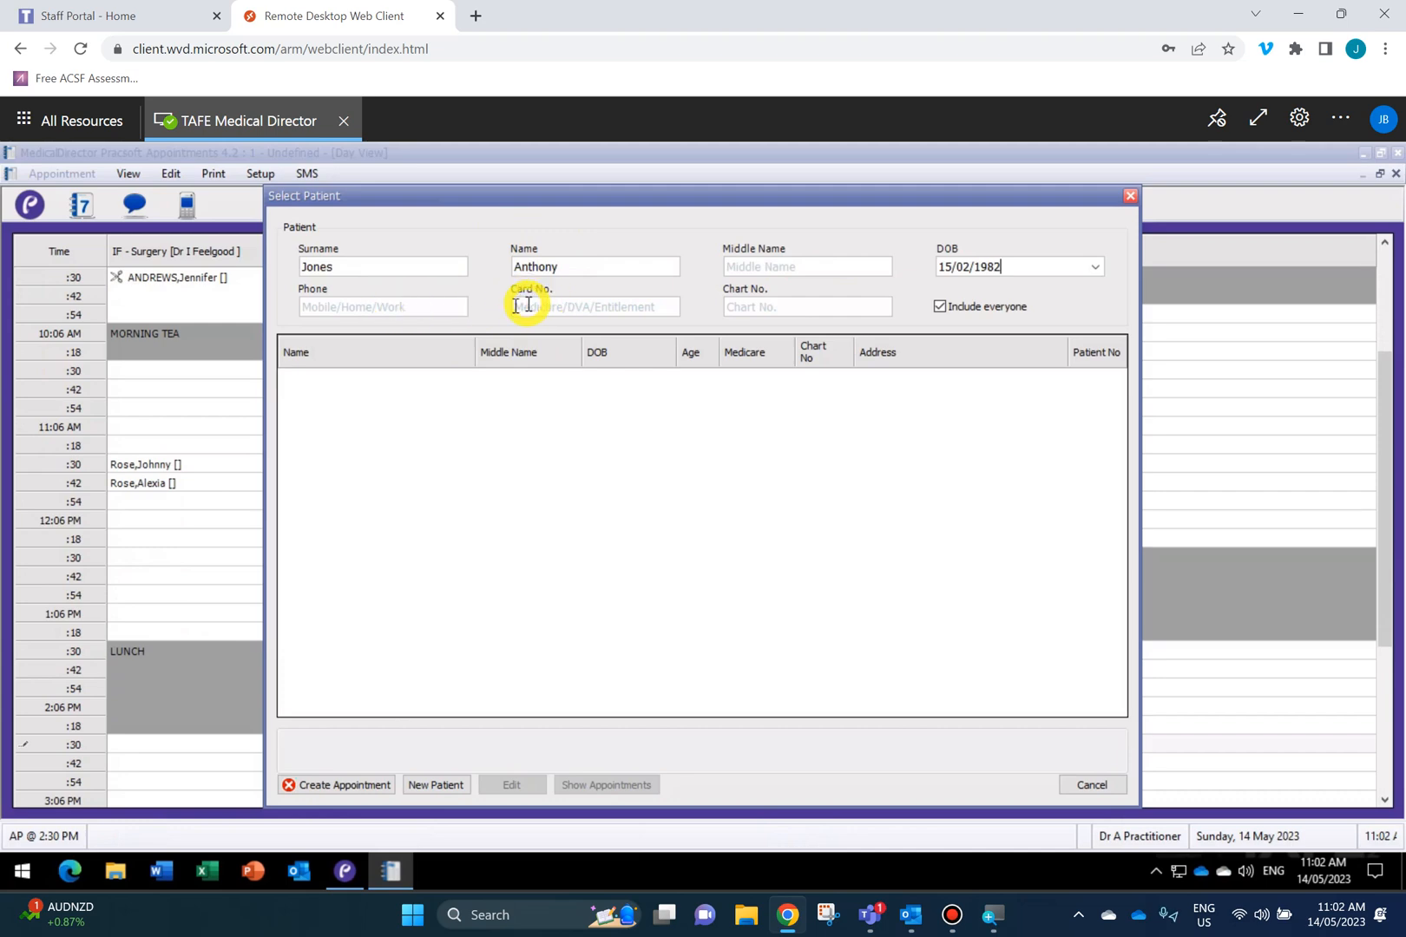
{"action": "left_click", "coordinate": [397, 307]}
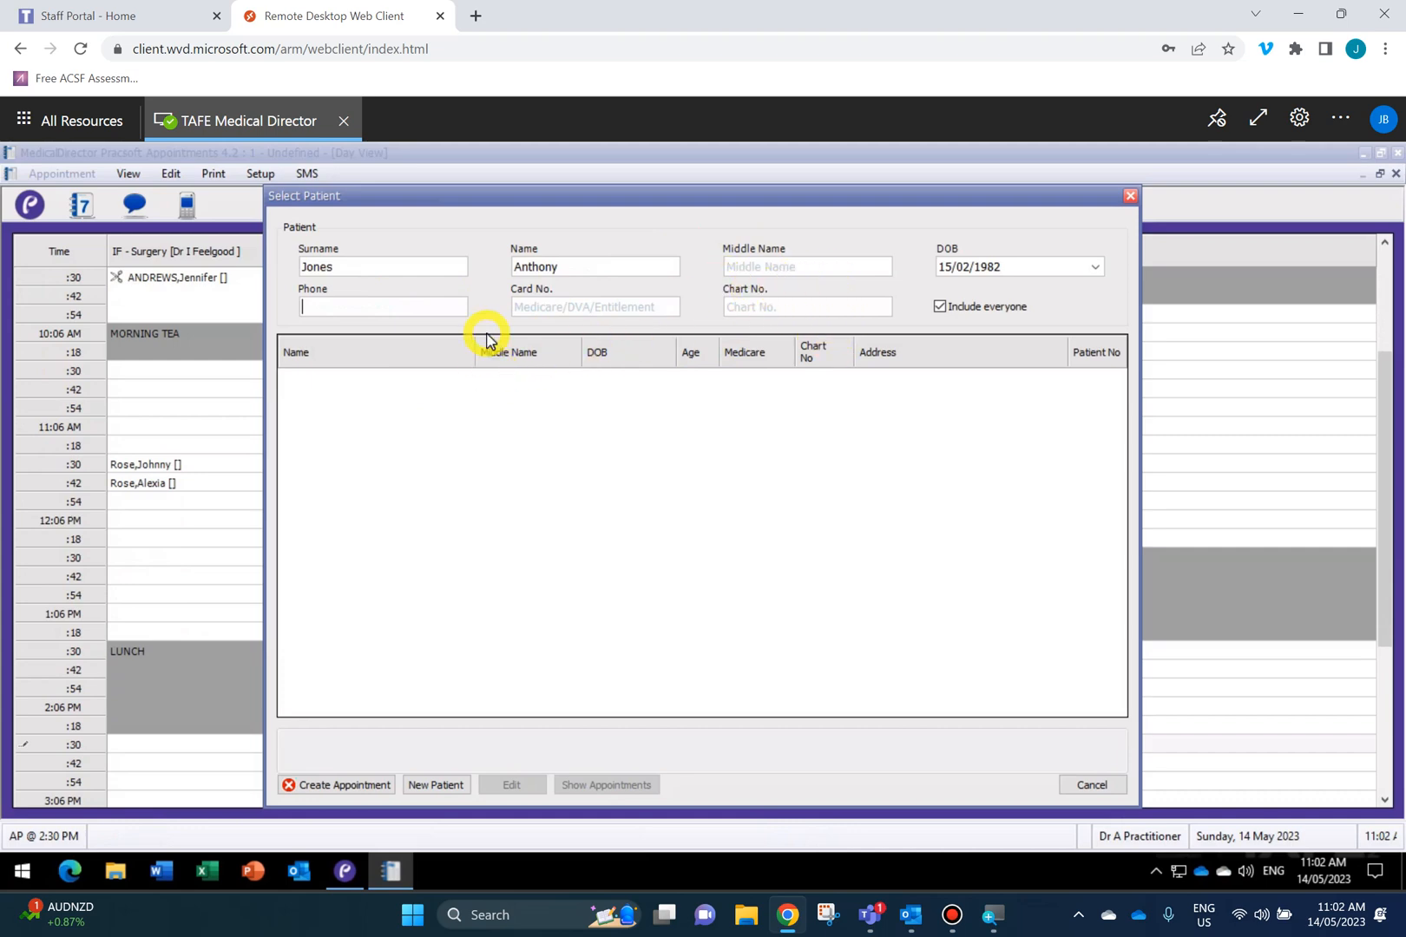
{"action": "left_click", "coordinate": [320, 785]}
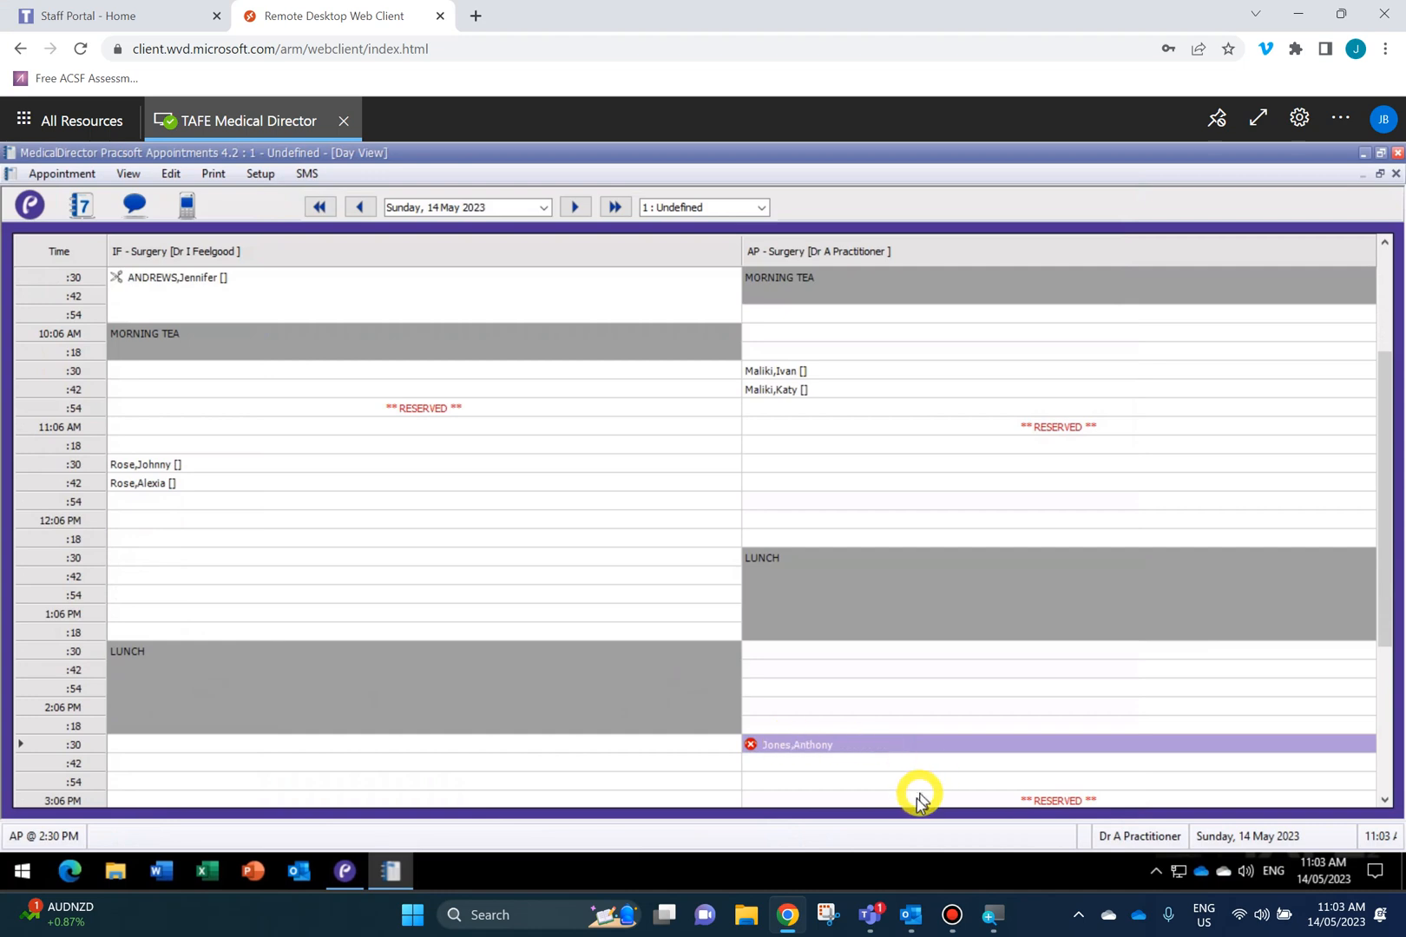
Delete the AP 3:06 PM reserved slot with the reason 'Entered in error'.
{"action": "scroll", "coordinate": [946, 737], "scroll_direction": "down", "scroll_amount": 1}
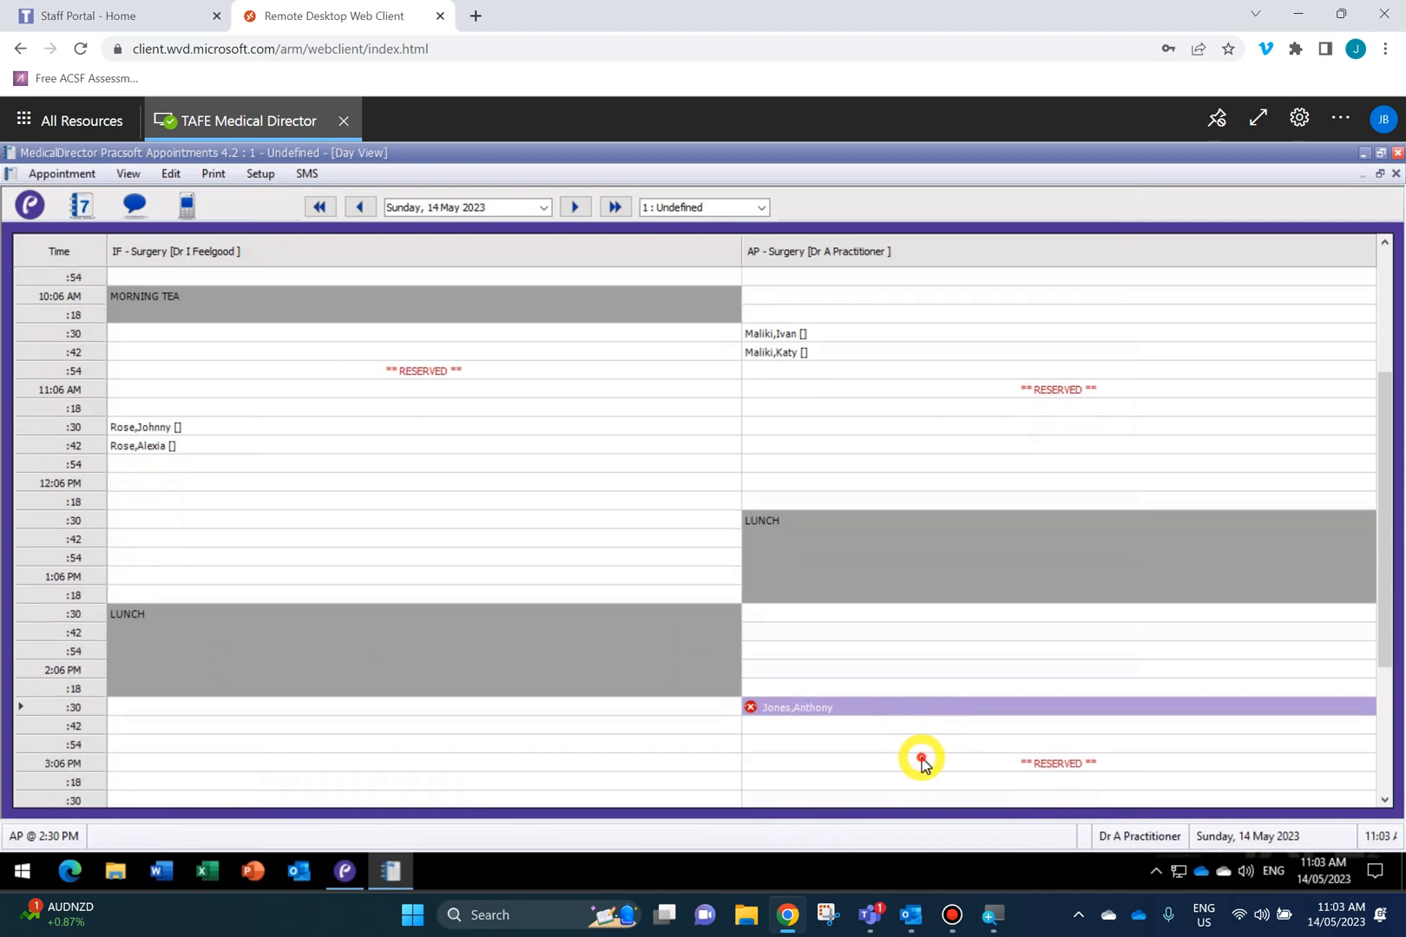
{"action": "right_click", "coordinate": [920, 759]}
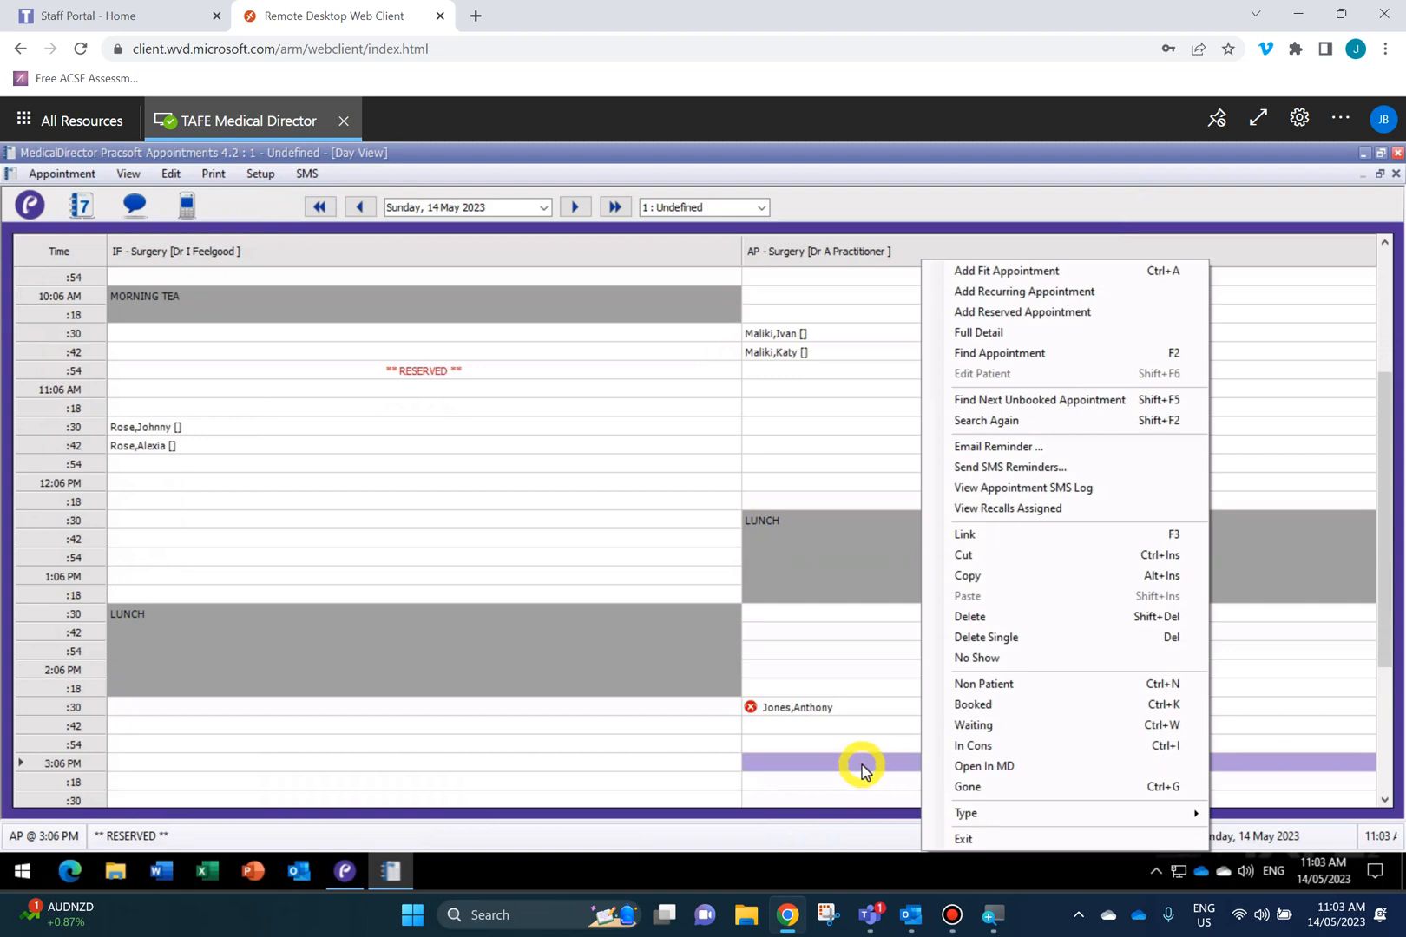
{"action": "left_click", "coordinate": [1065, 617]}
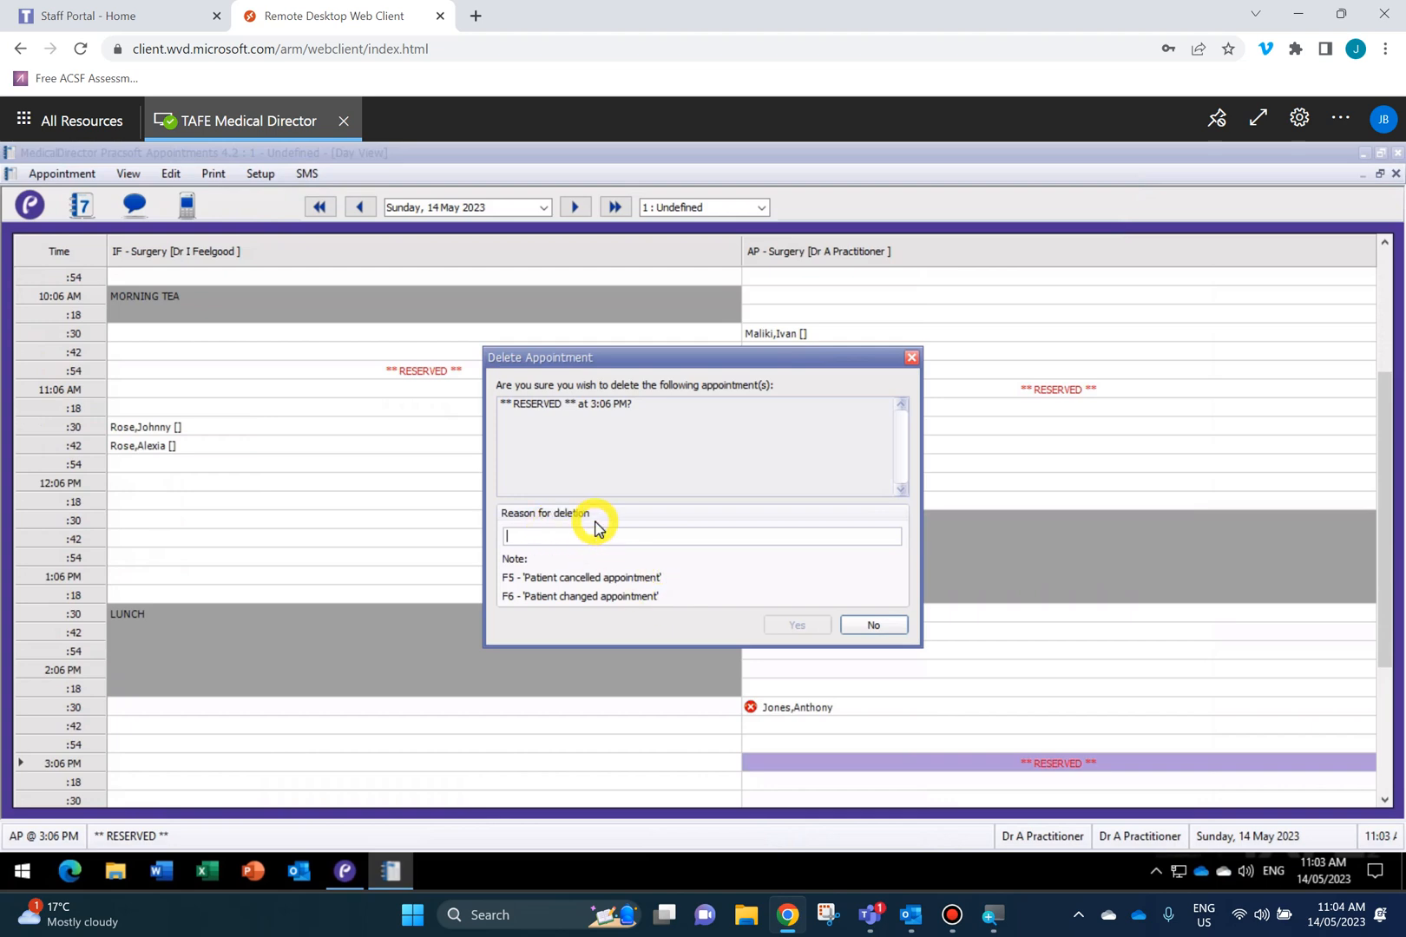
{"action": "type", "text": "Err"}
{"action": "key", "text": "BackSpace"}
{"action": "key", "text": "BackSpace"}
{"action": "type", "text": "n"}
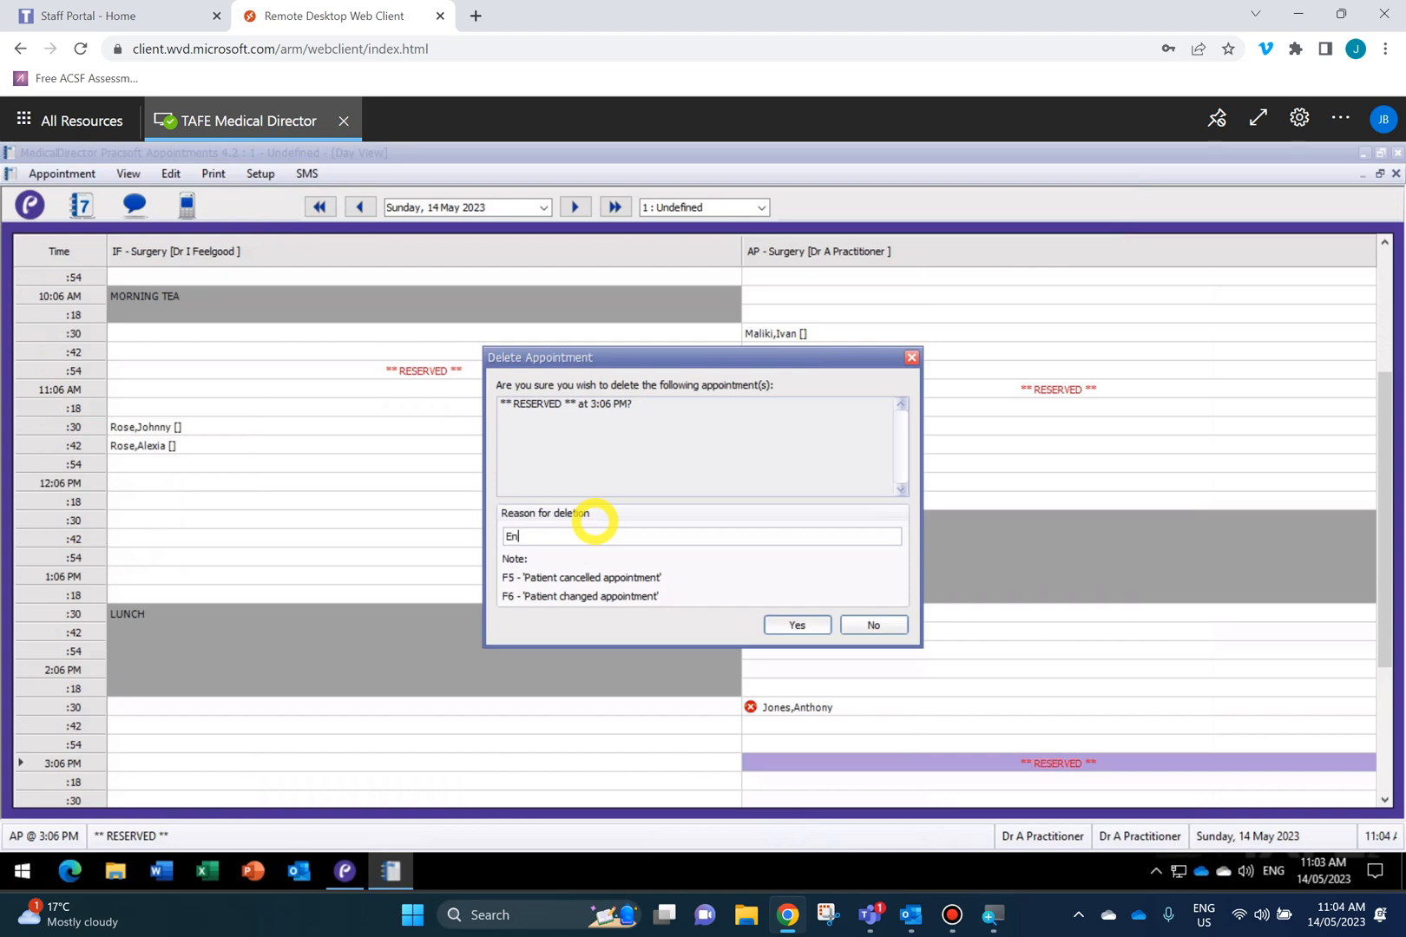
{"action": "type", "text": "tered in error"}
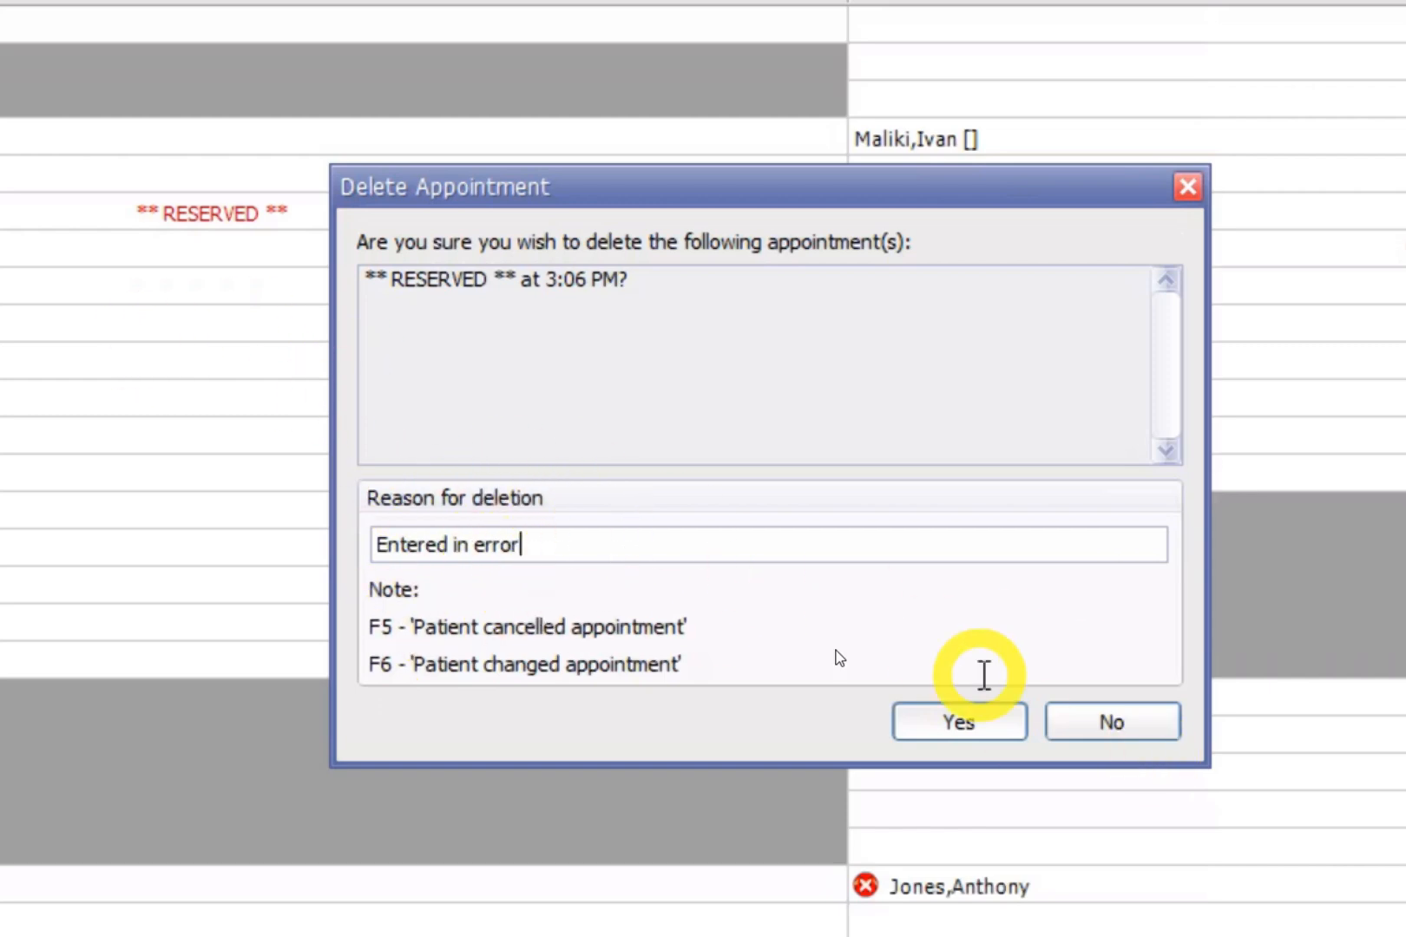
{"action": "left_click", "coordinate": [970, 722]}
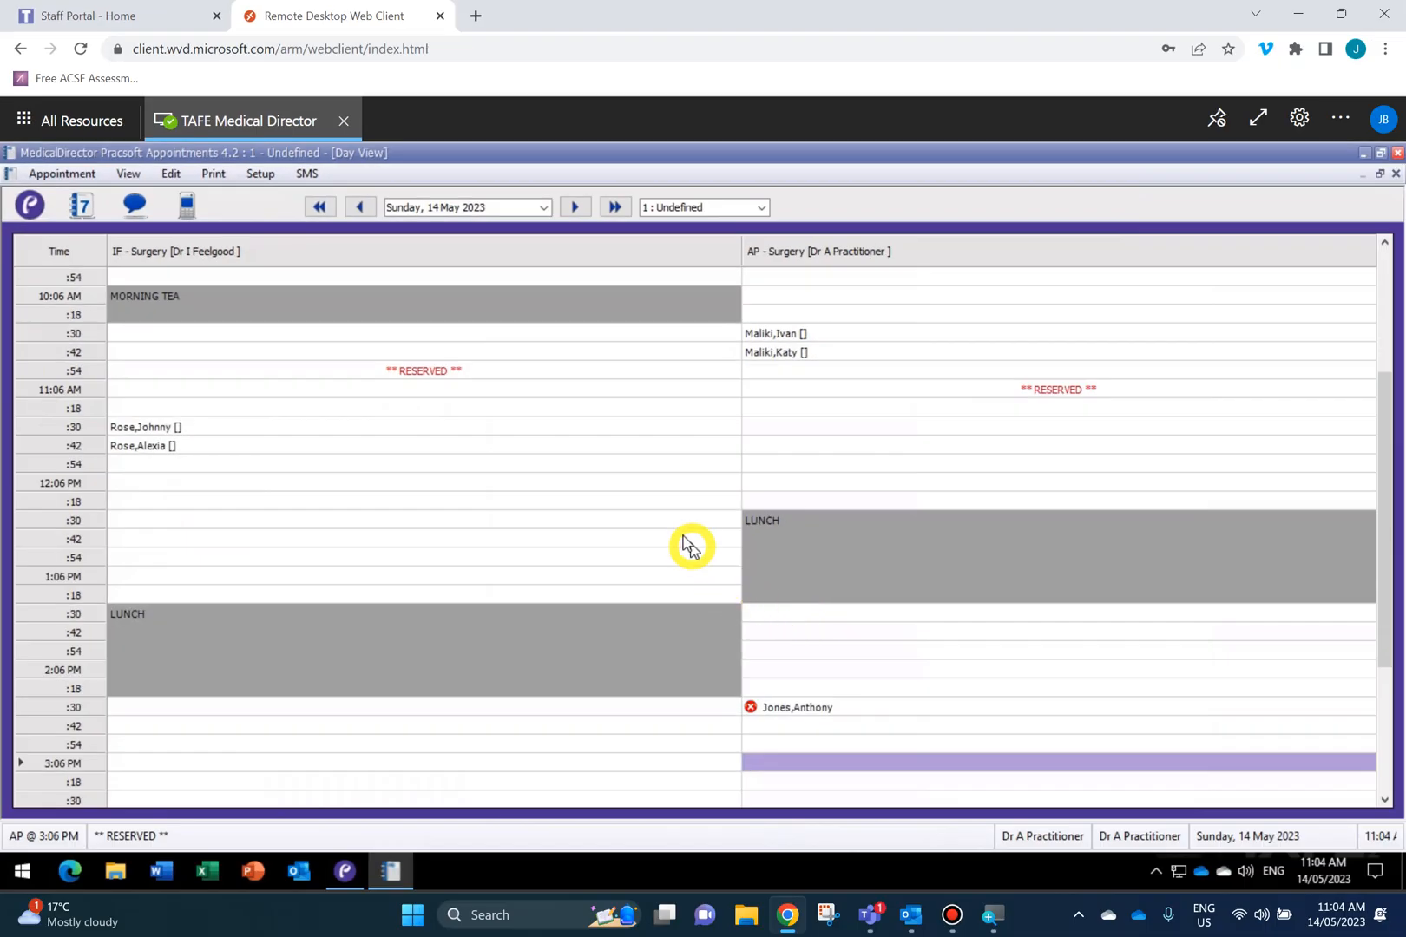
Bring up the actions menu on an IF column slot, then dismiss it without choosing.
{"action": "scroll", "coordinate": [682, 538], "scroll_direction": "up", "scroll_amount": 2}
{"action": "scroll", "coordinate": [682, 539], "scroll_direction": "up", "scroll_amount": 2}
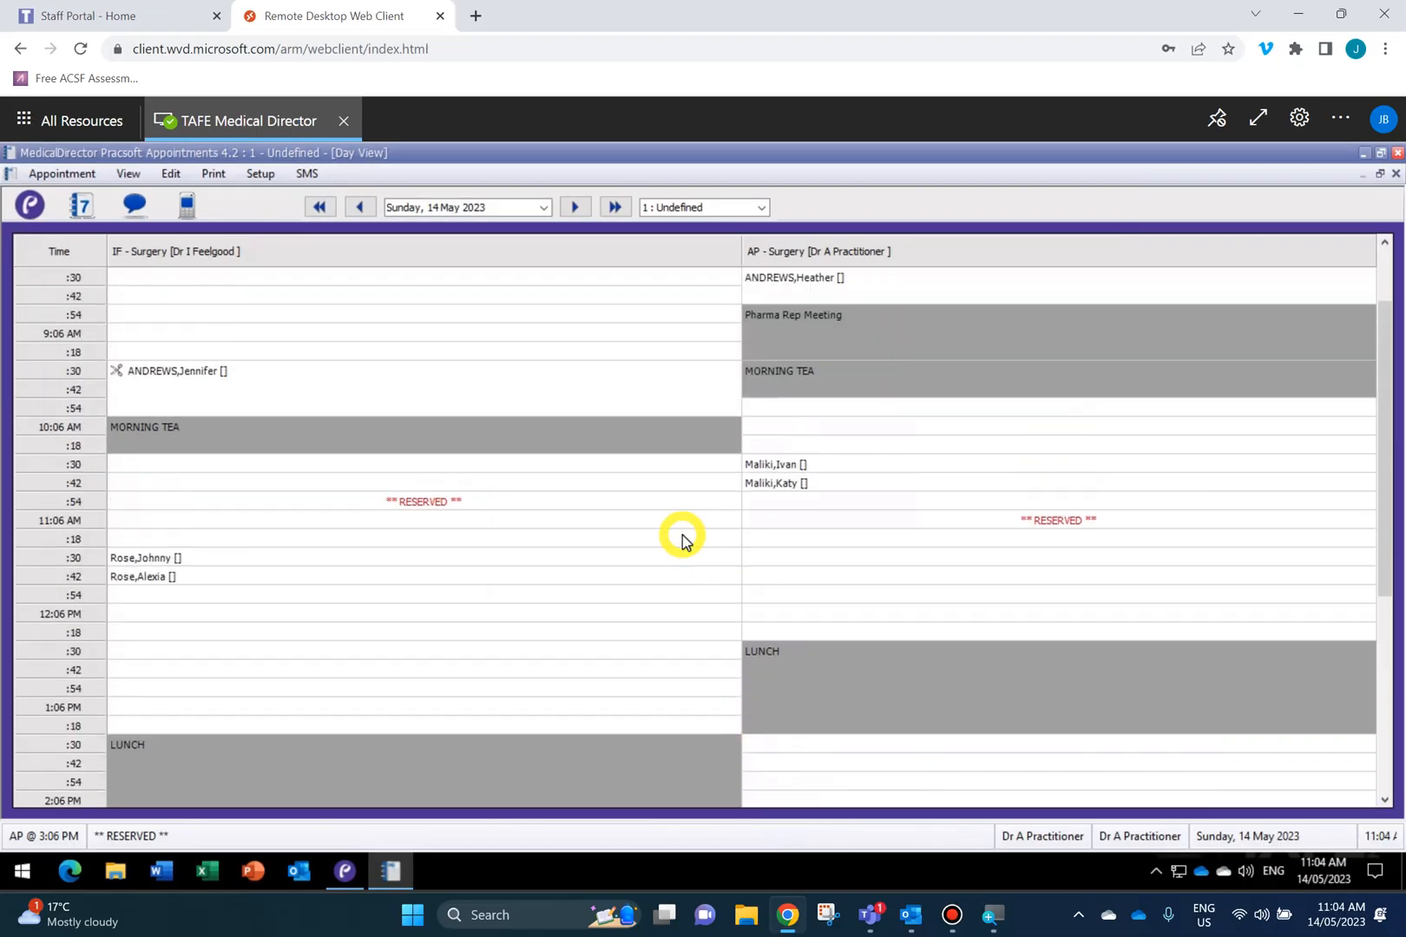
{"action": "scroll", "coordinate": [682, 539], "scroll_direction": "up", "scroll_amount": 2}
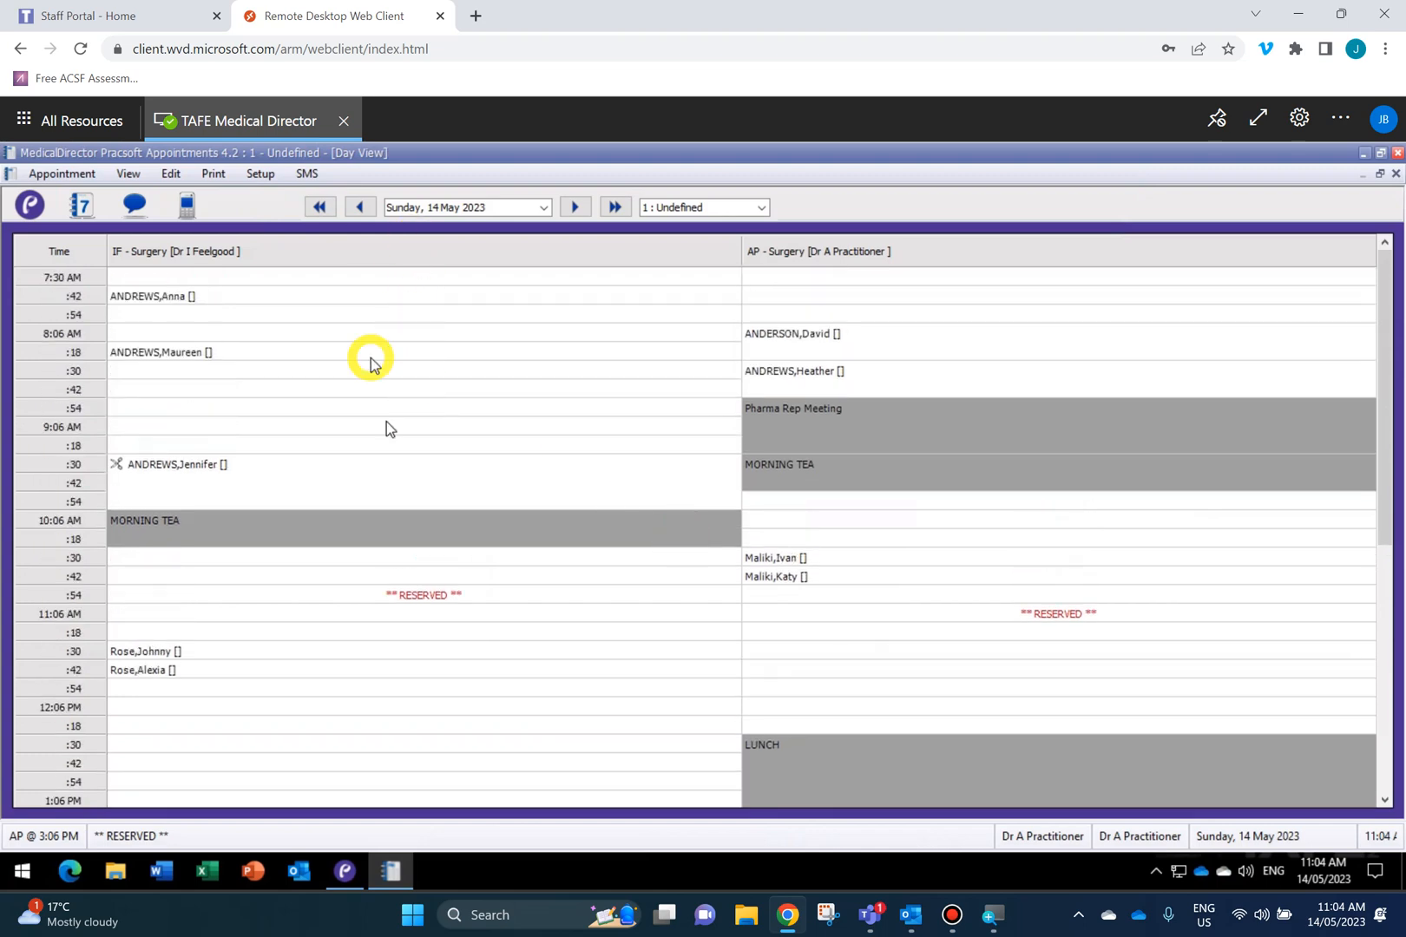
{"action": "mouse_move", "coordinate": [549, 472]}
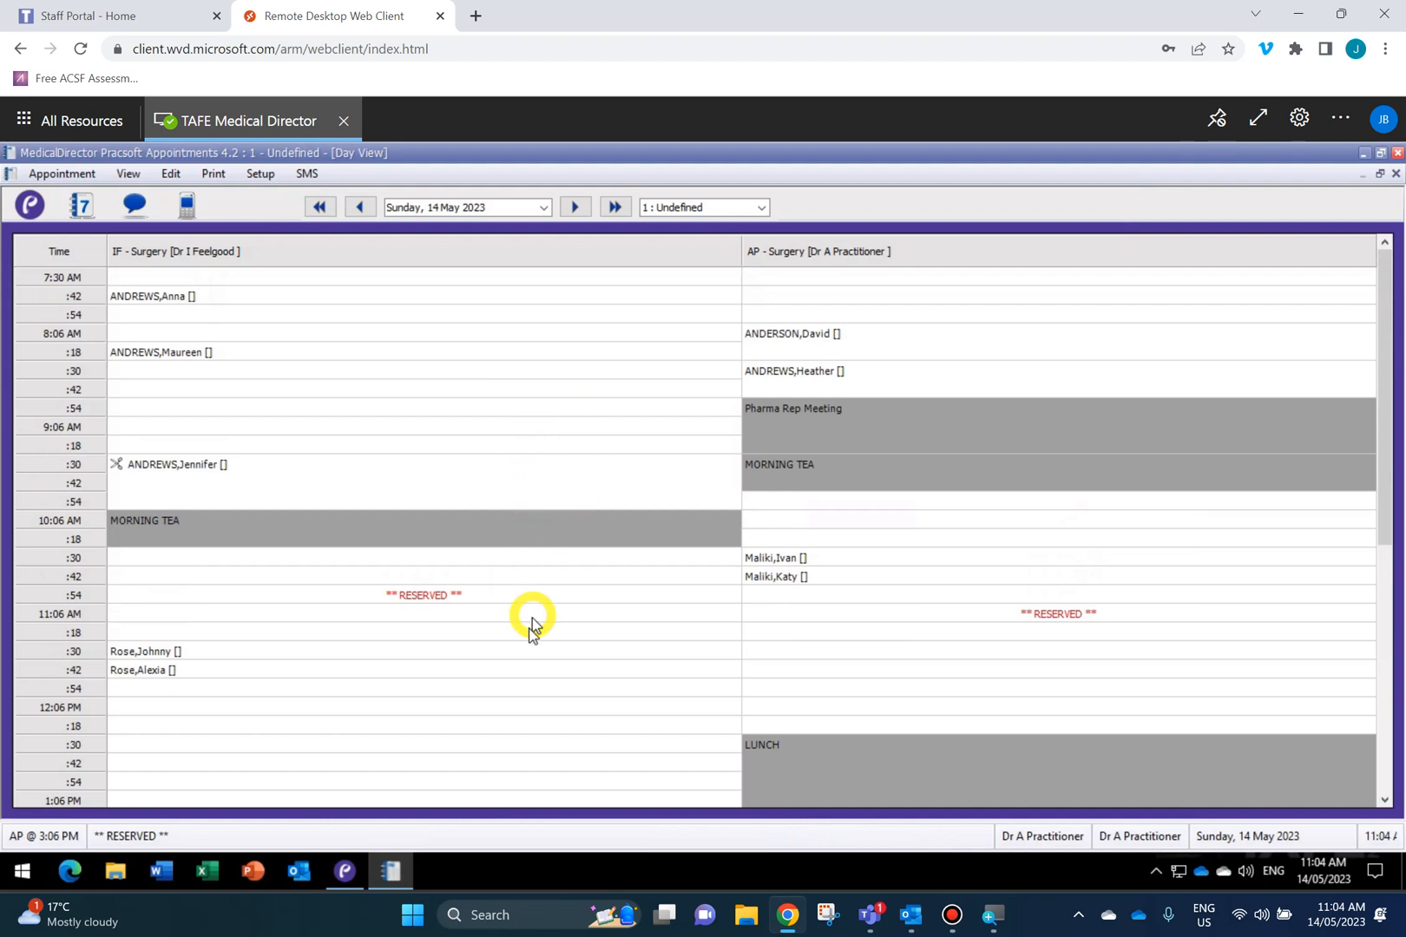
{"action": "left_click", "coordinate": [326, 707]}
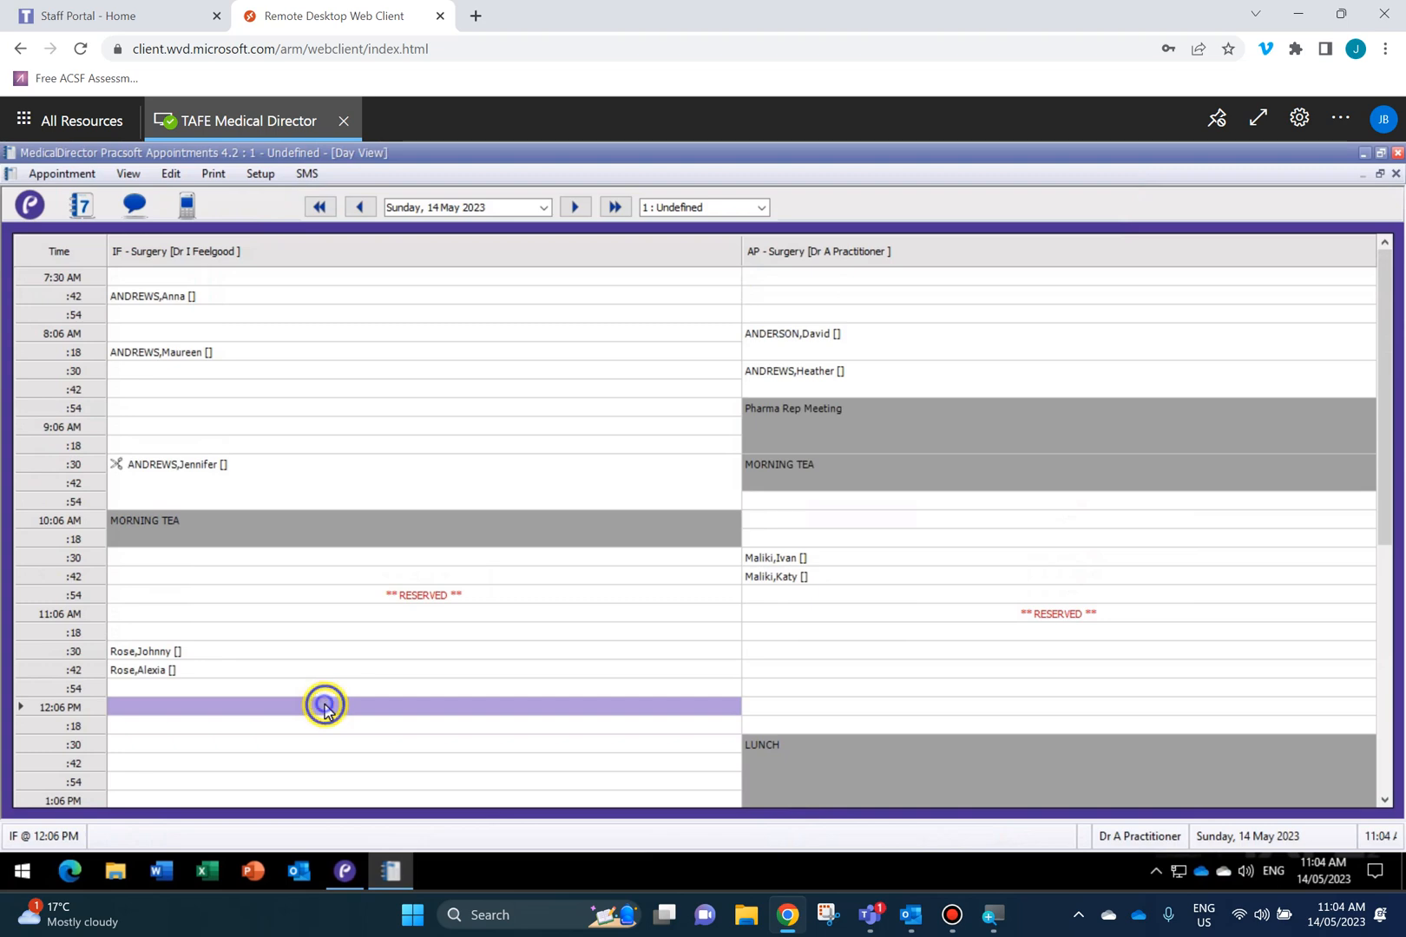
{"action": "right_click", "coordinate": [326, 707]}
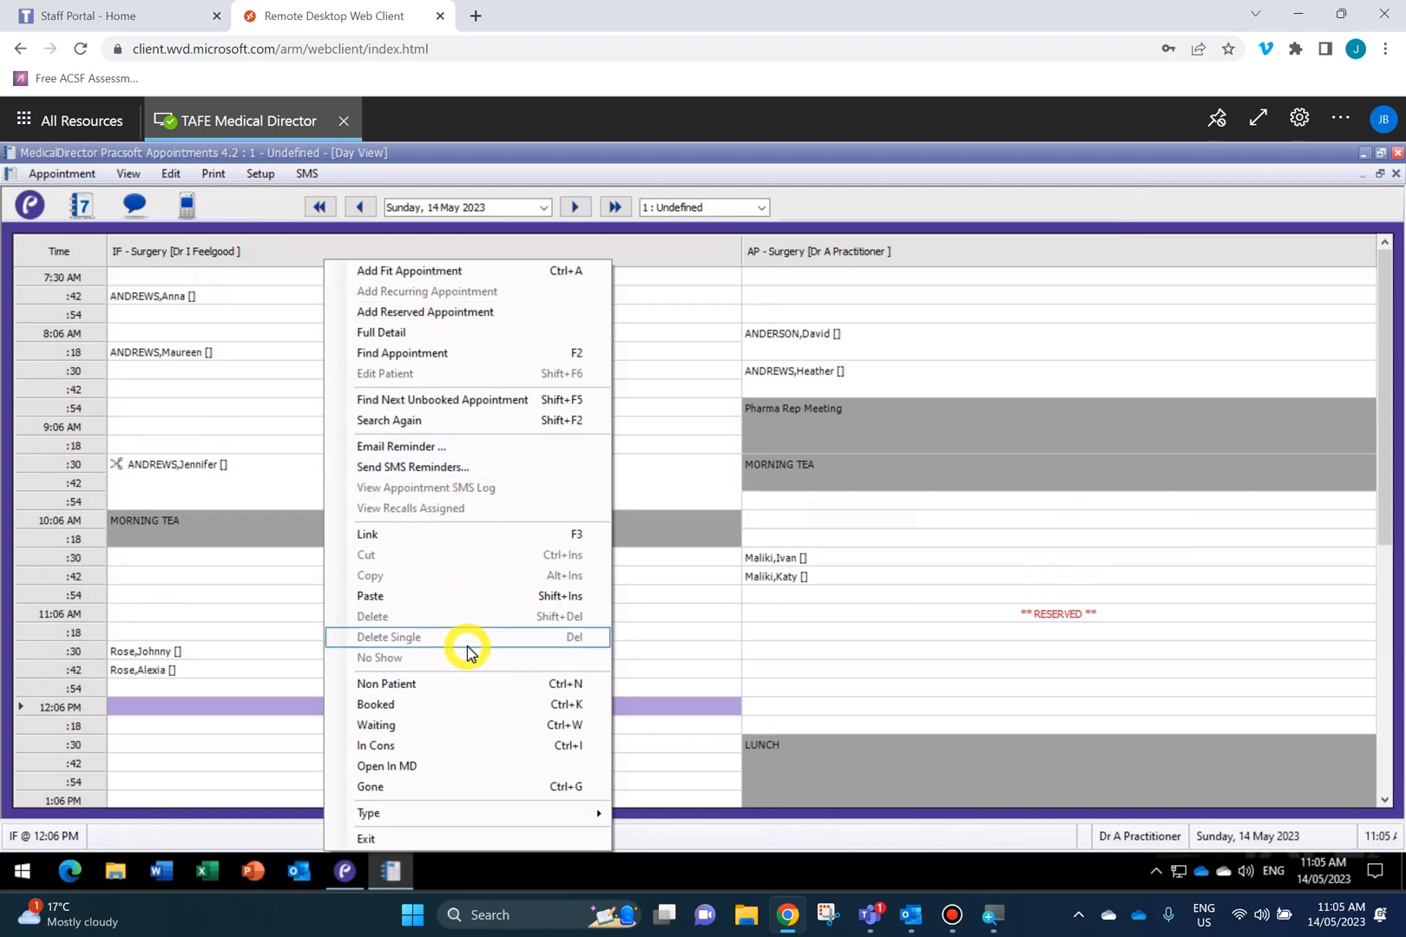
{"action": "left_click", "coordinate": [245, 610]}
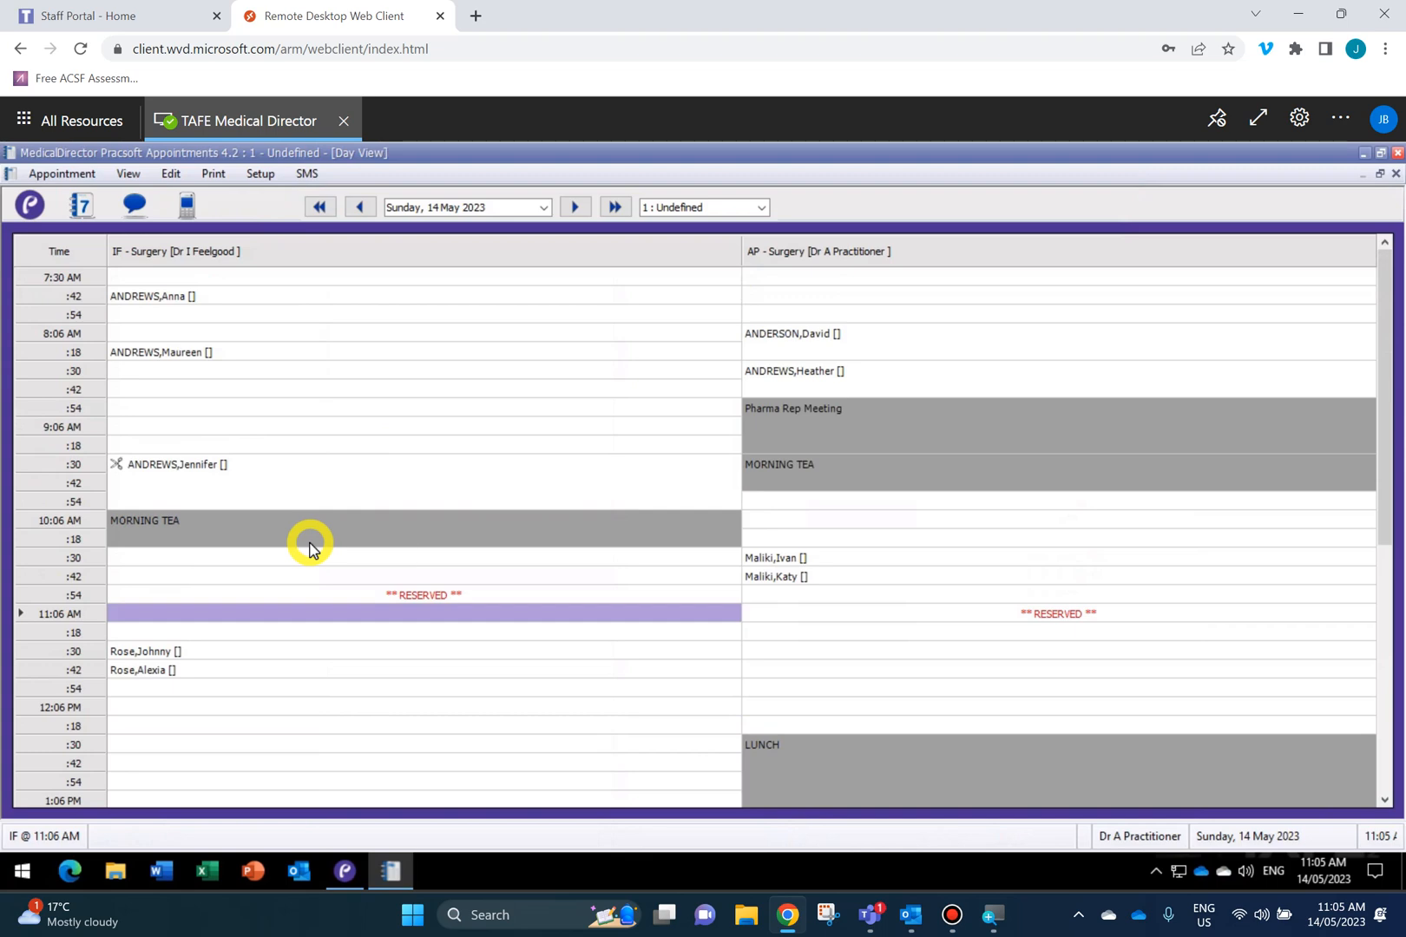
{"action": "mouse_move", "coordinate": [311, 549]}
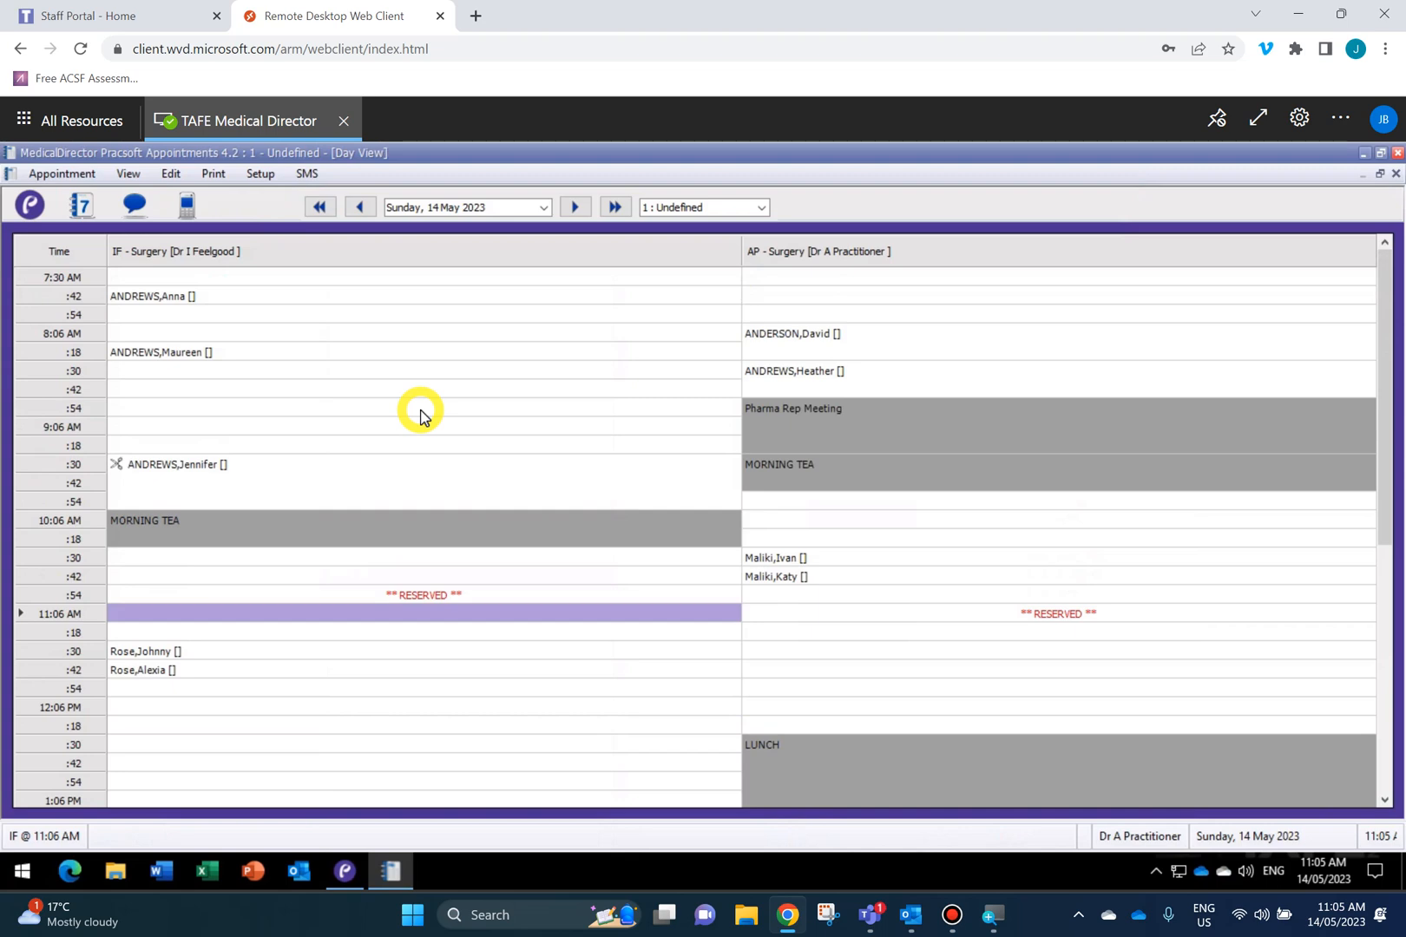
Mark the IF 7:42 and 8:18 AM patients as waiting, leaving the due recall unassigned.
{"action": "left_click", "coordinate": [205, 298]}
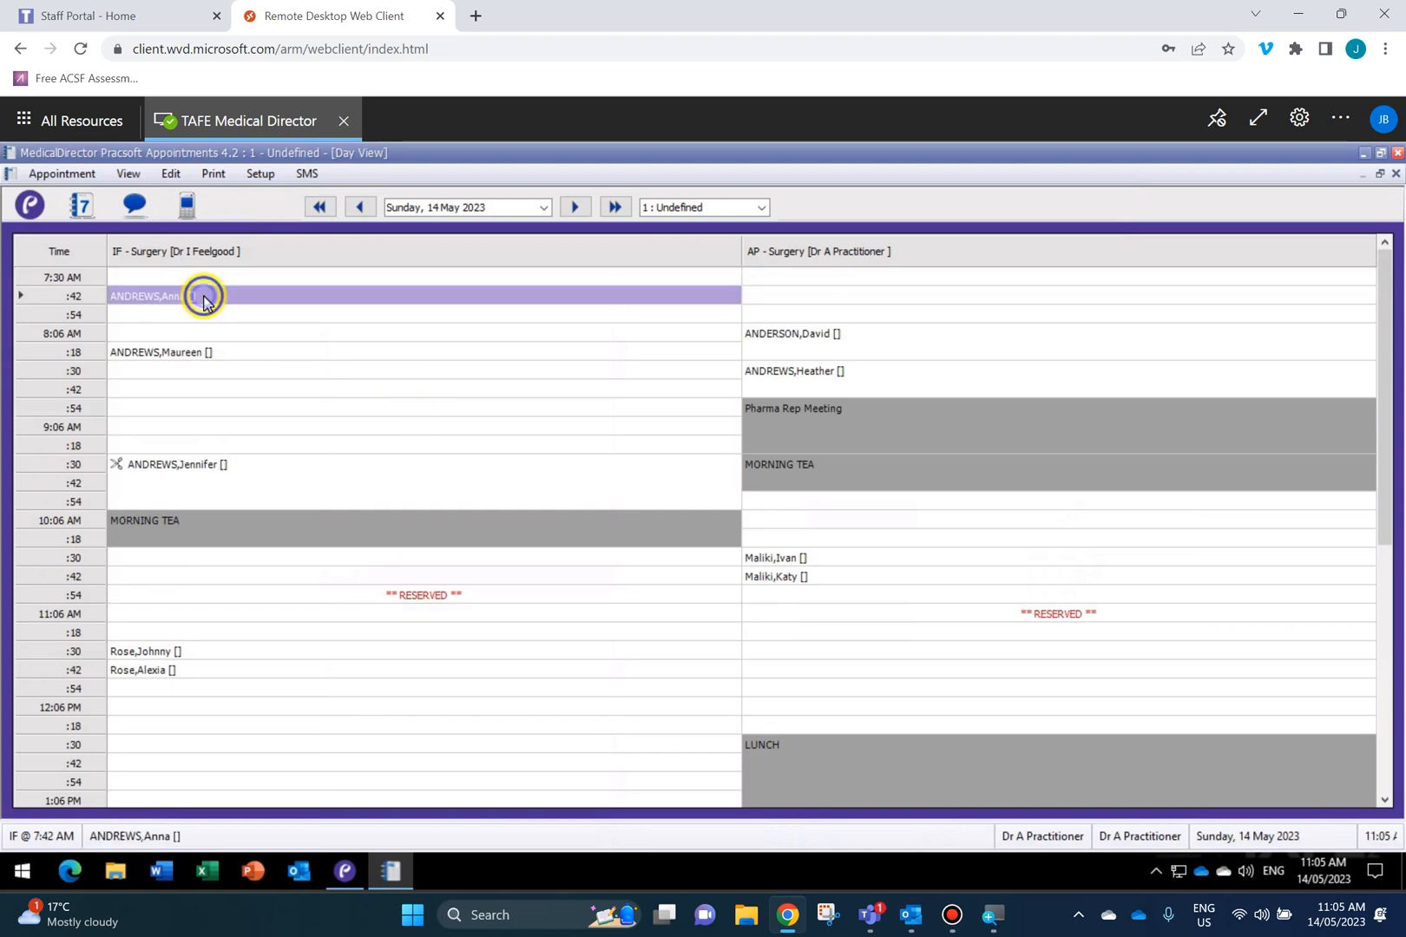
{"action": "right_click", "coordinate": [205, 299]}
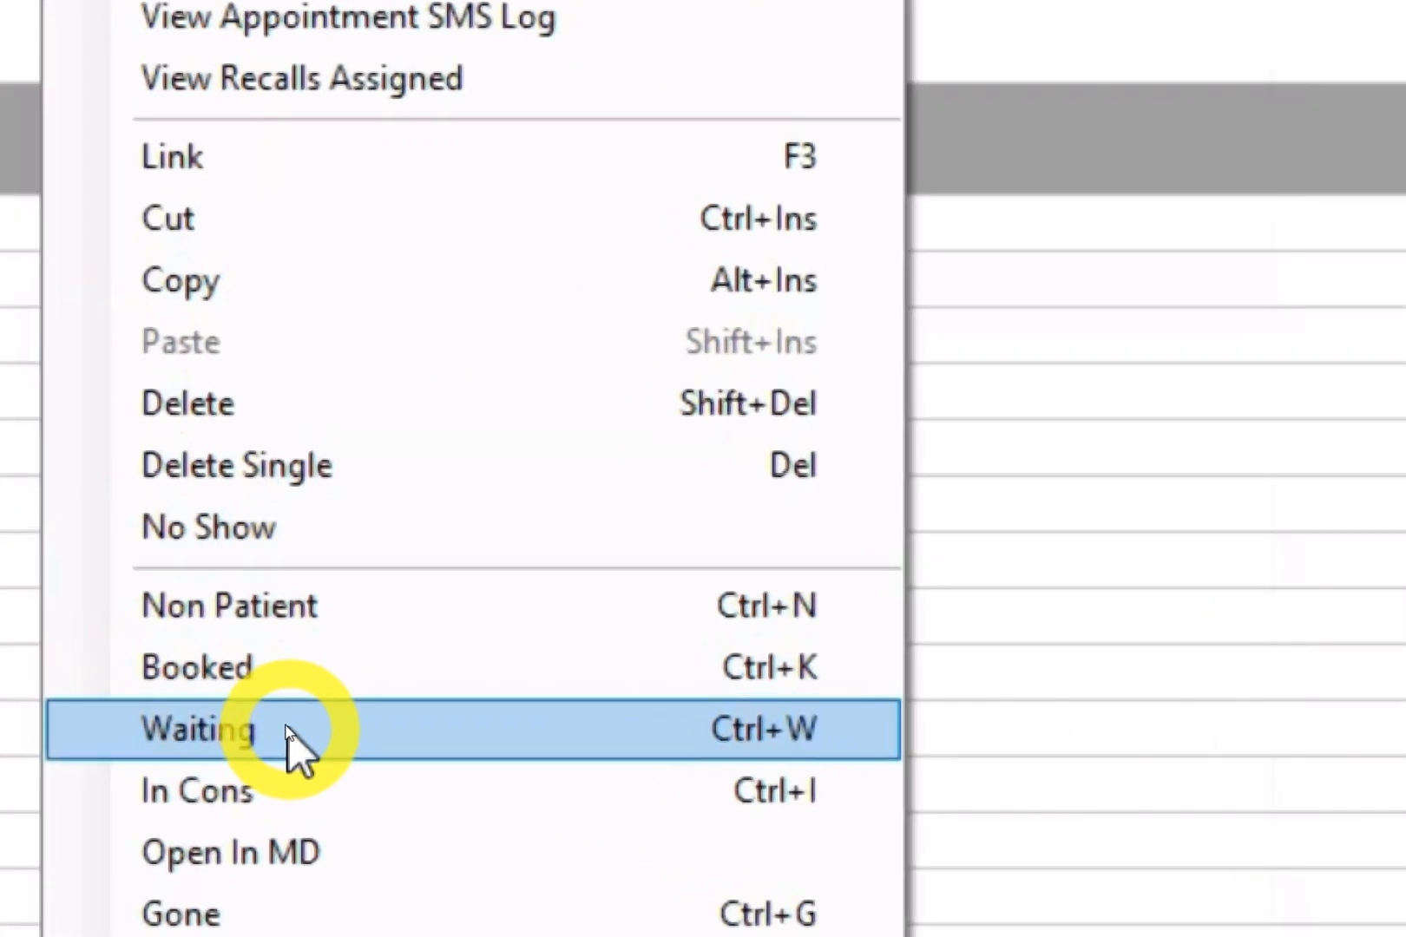
{"action": "left_click", "coordinate": [289, 730]}
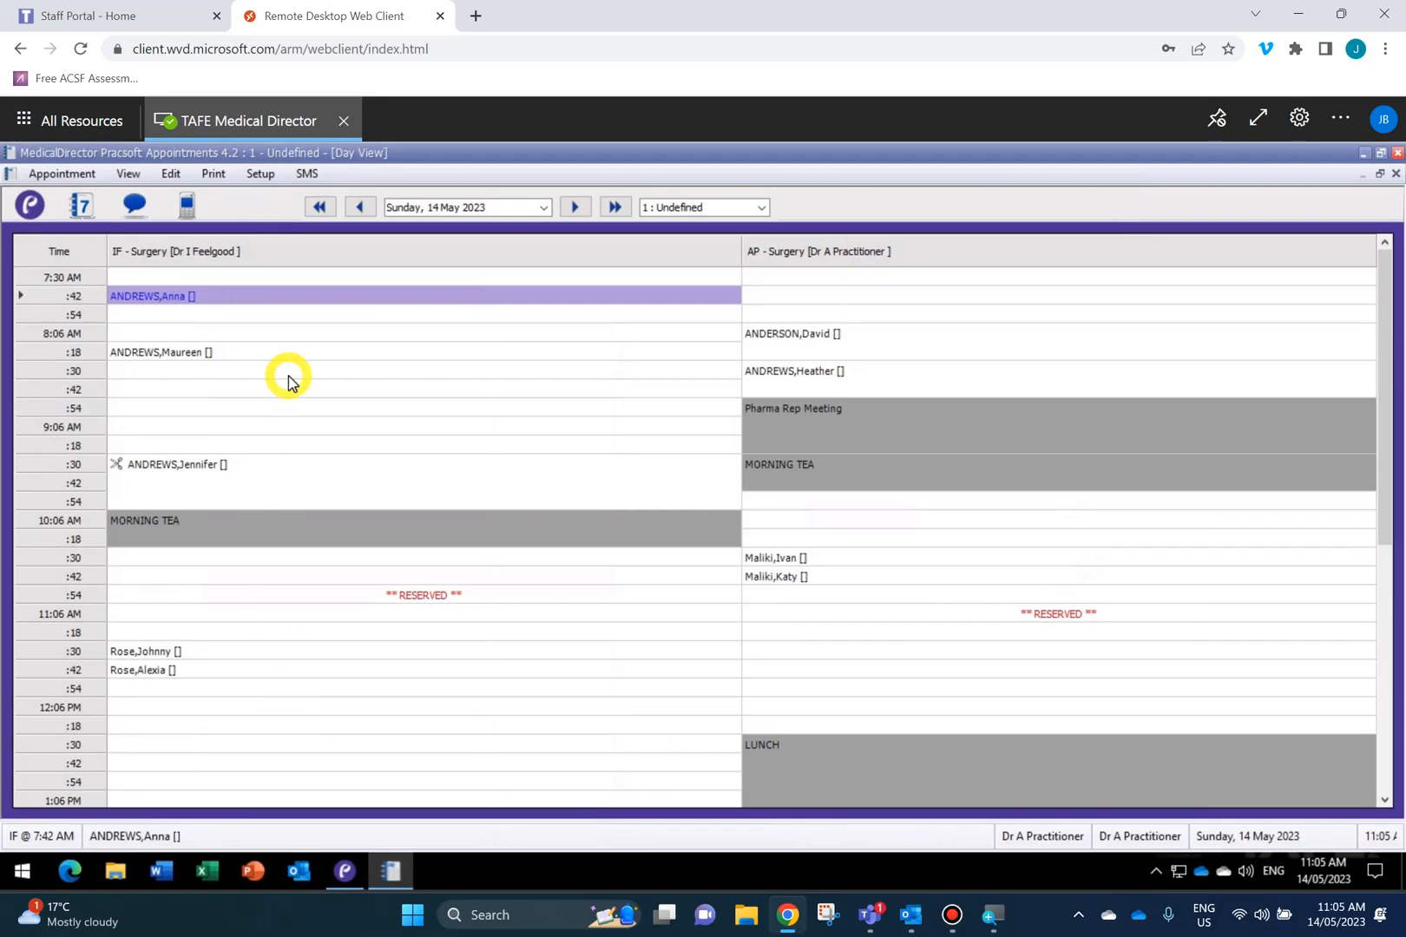
{"action": "left_click", "coordinate": [230, 334]}
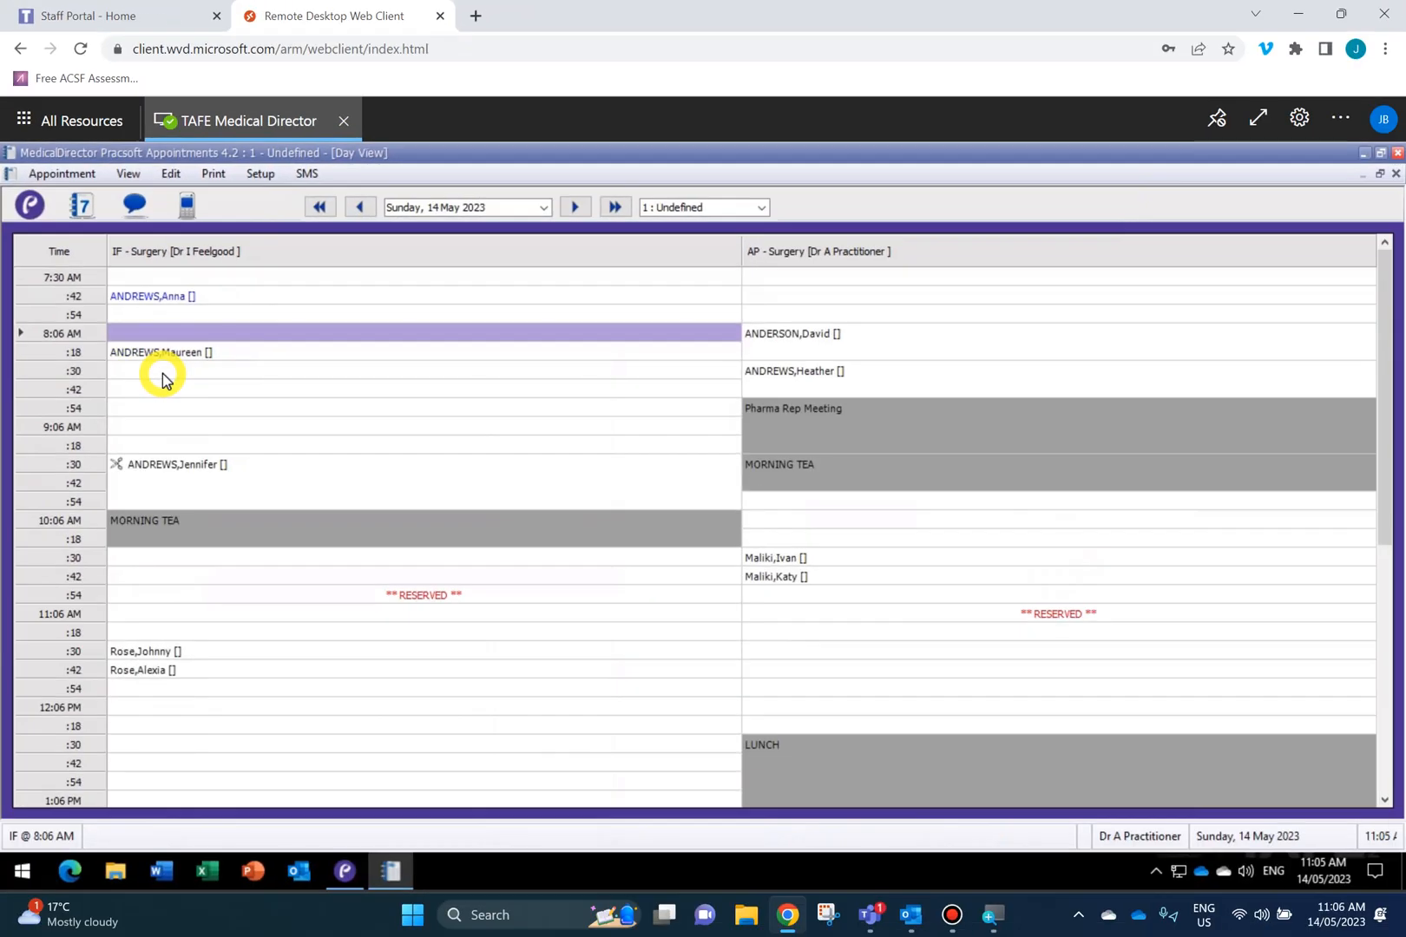
{"action": "left_click", "coordinate": [173, 356]}
{"action": "right_click", "coordinate": [173, 356]}
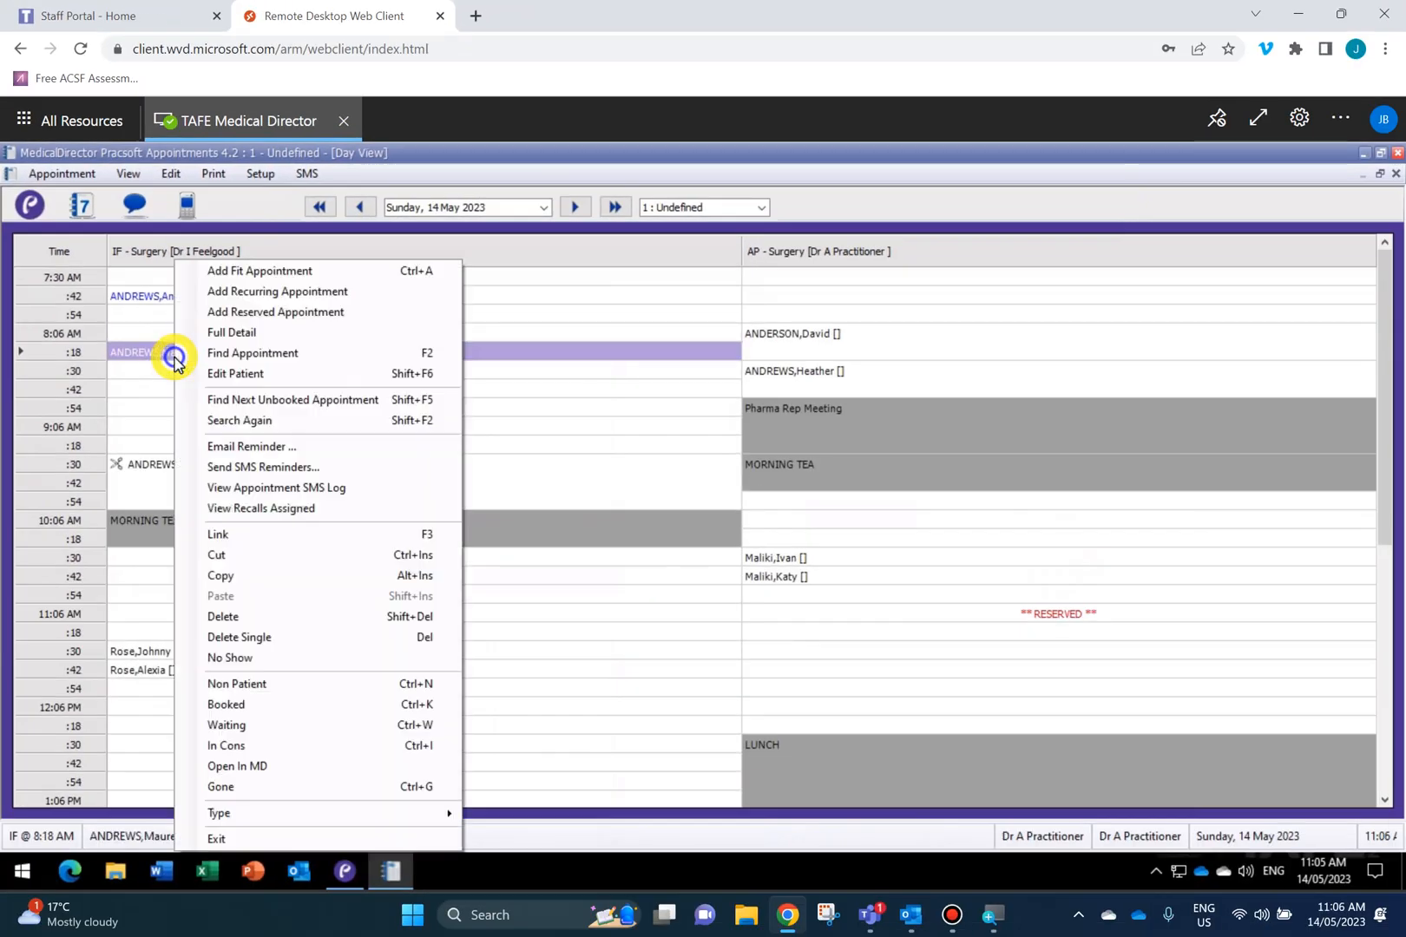
{"action": "left_click", "coordinate": [261, 726]}
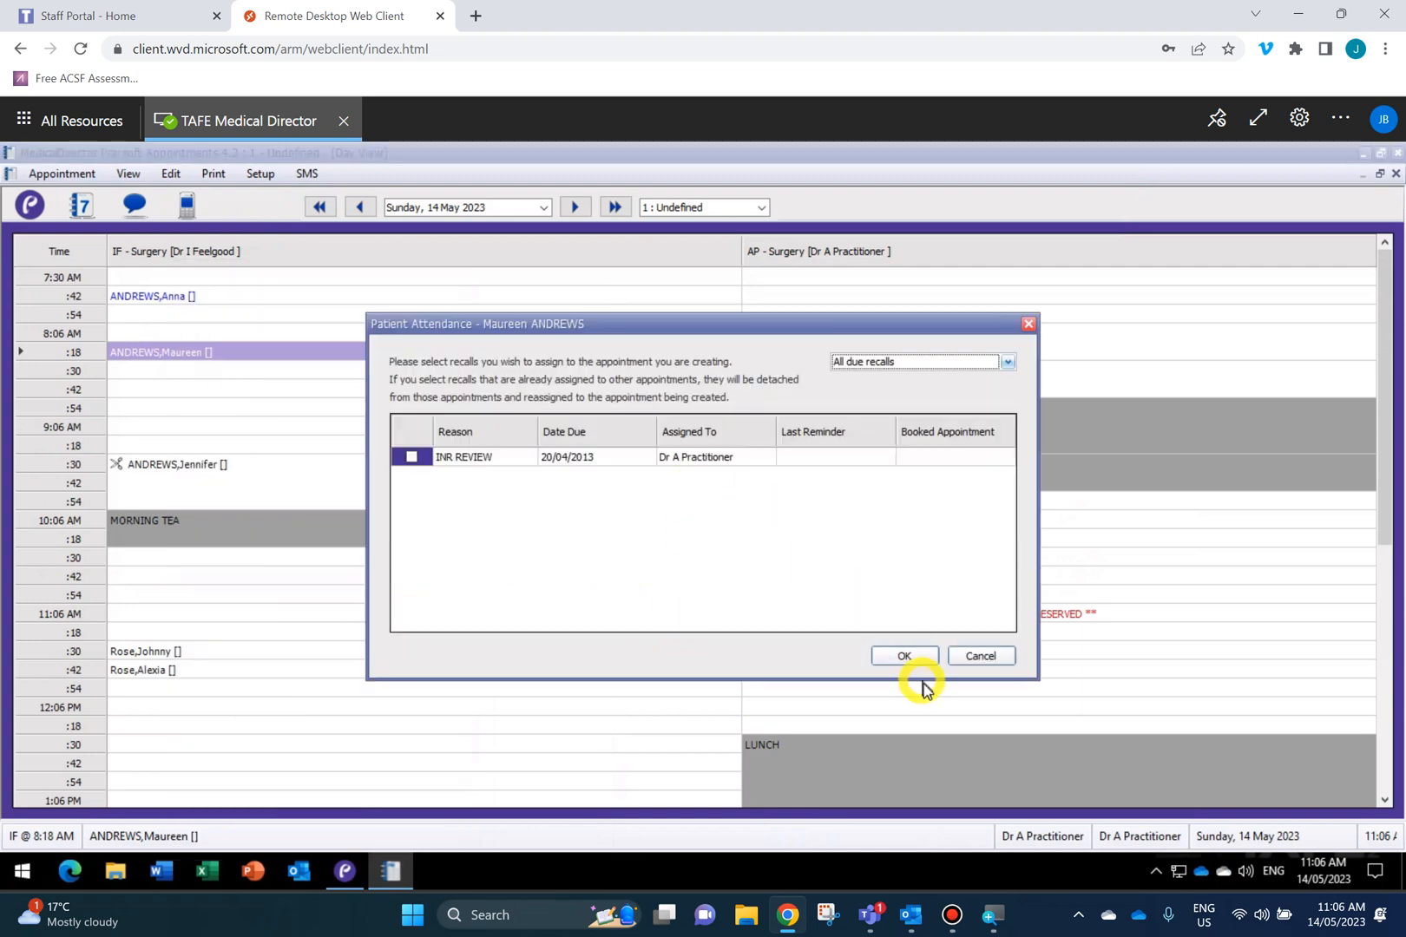
{"action": "left_click", "coordinate": [907, 657]}
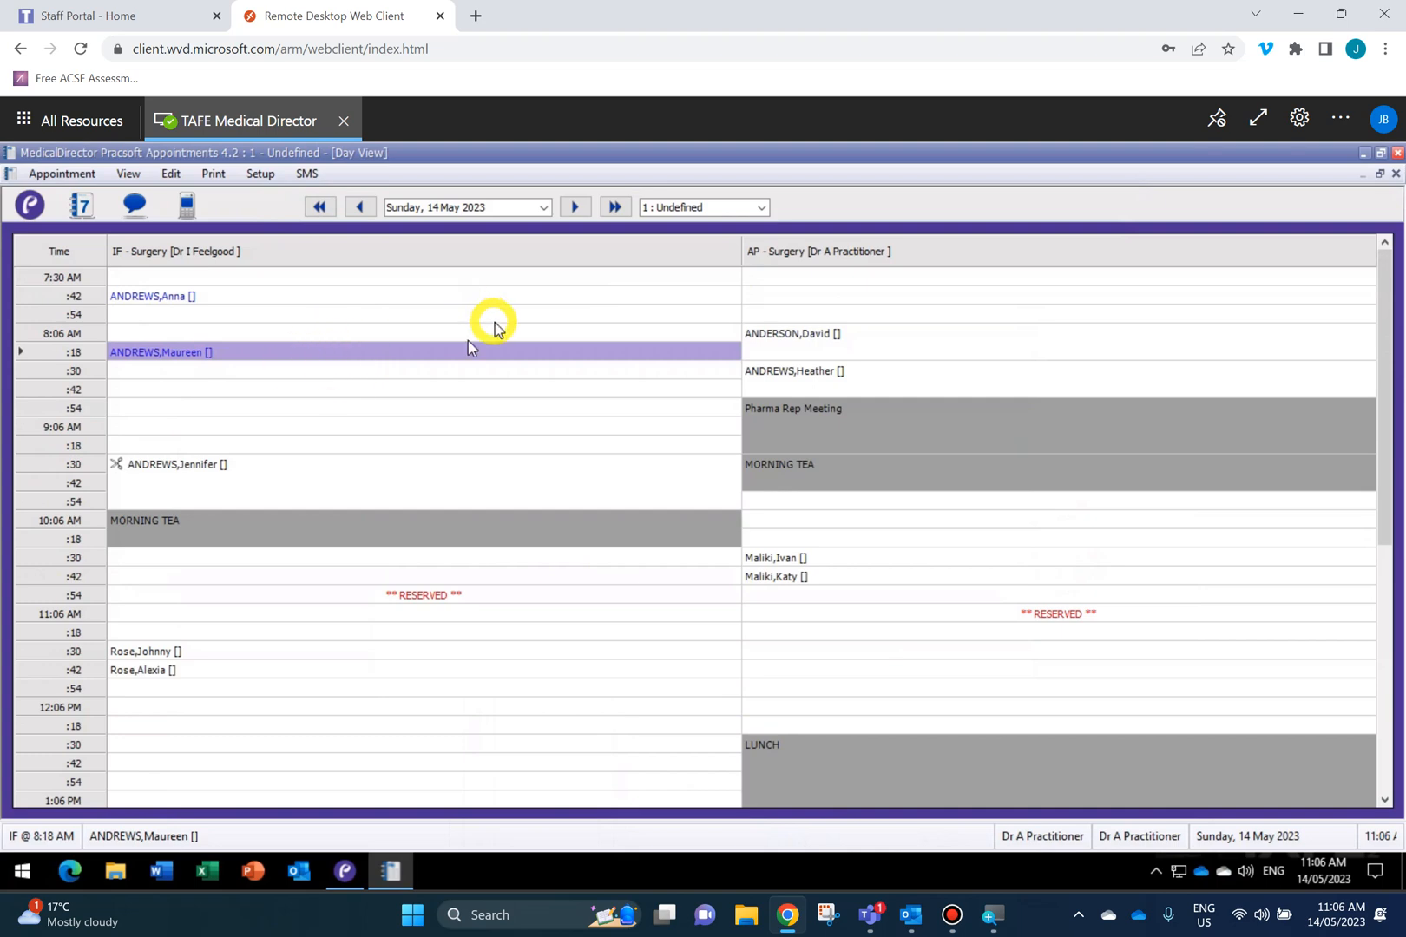
Mark the IF 9:30, 11:30 and 11:42 AM patients as arrived and waiting.
{"action": "right_click", "coordinate": [315, 470]}
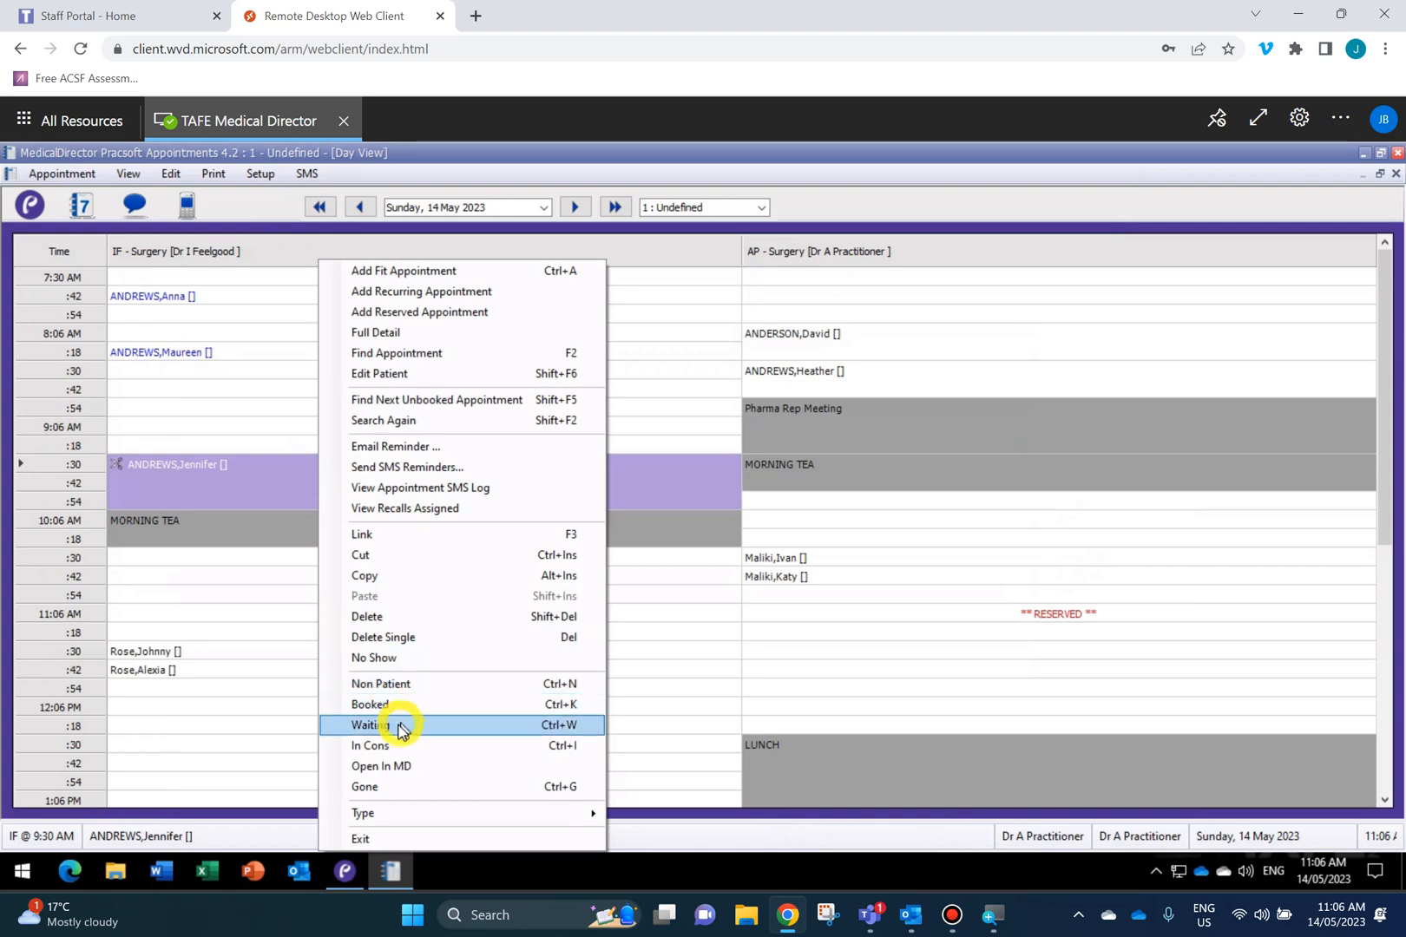
{"action": "left_click", "coordinate": [400, 726]}
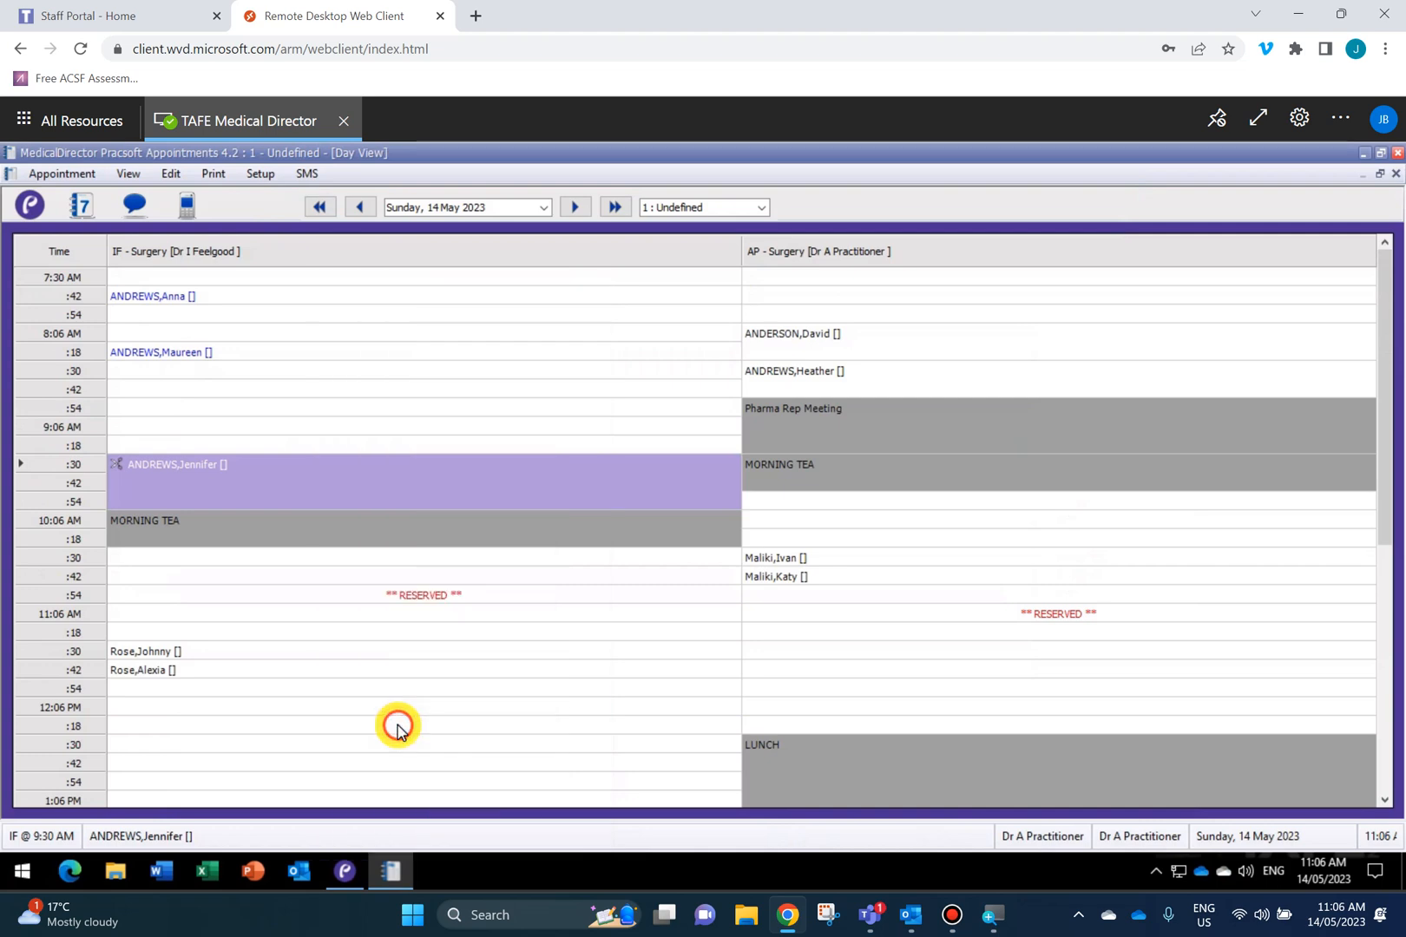
{"action": "right_click", "coordinate": [221, 652]}
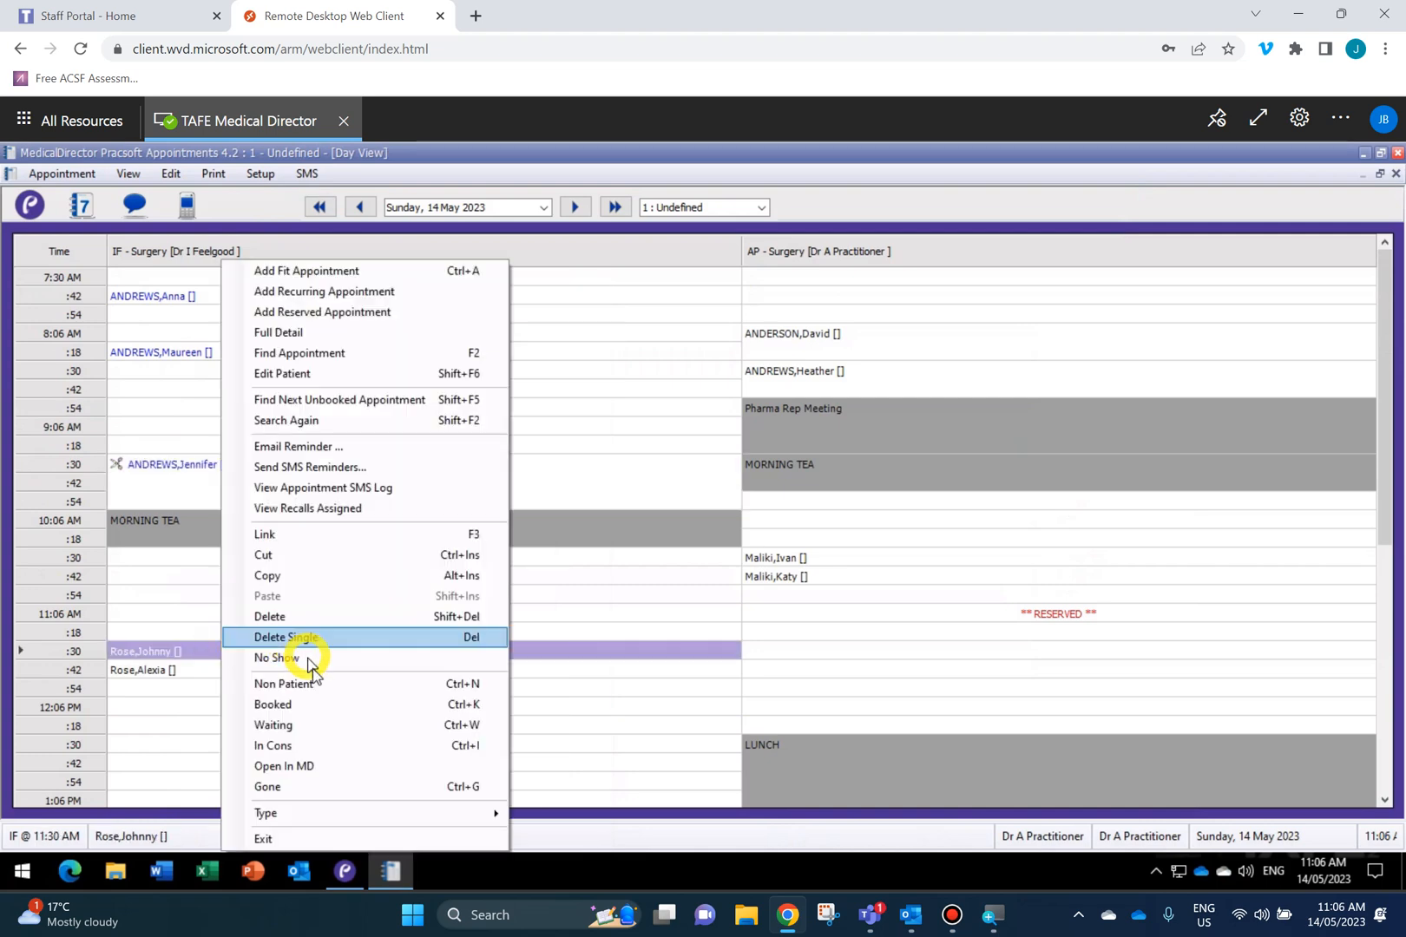
{"action": "left_click", "coordinate": [317, 725]}
{"action": "right_click", "coordinate": [222, 677]}
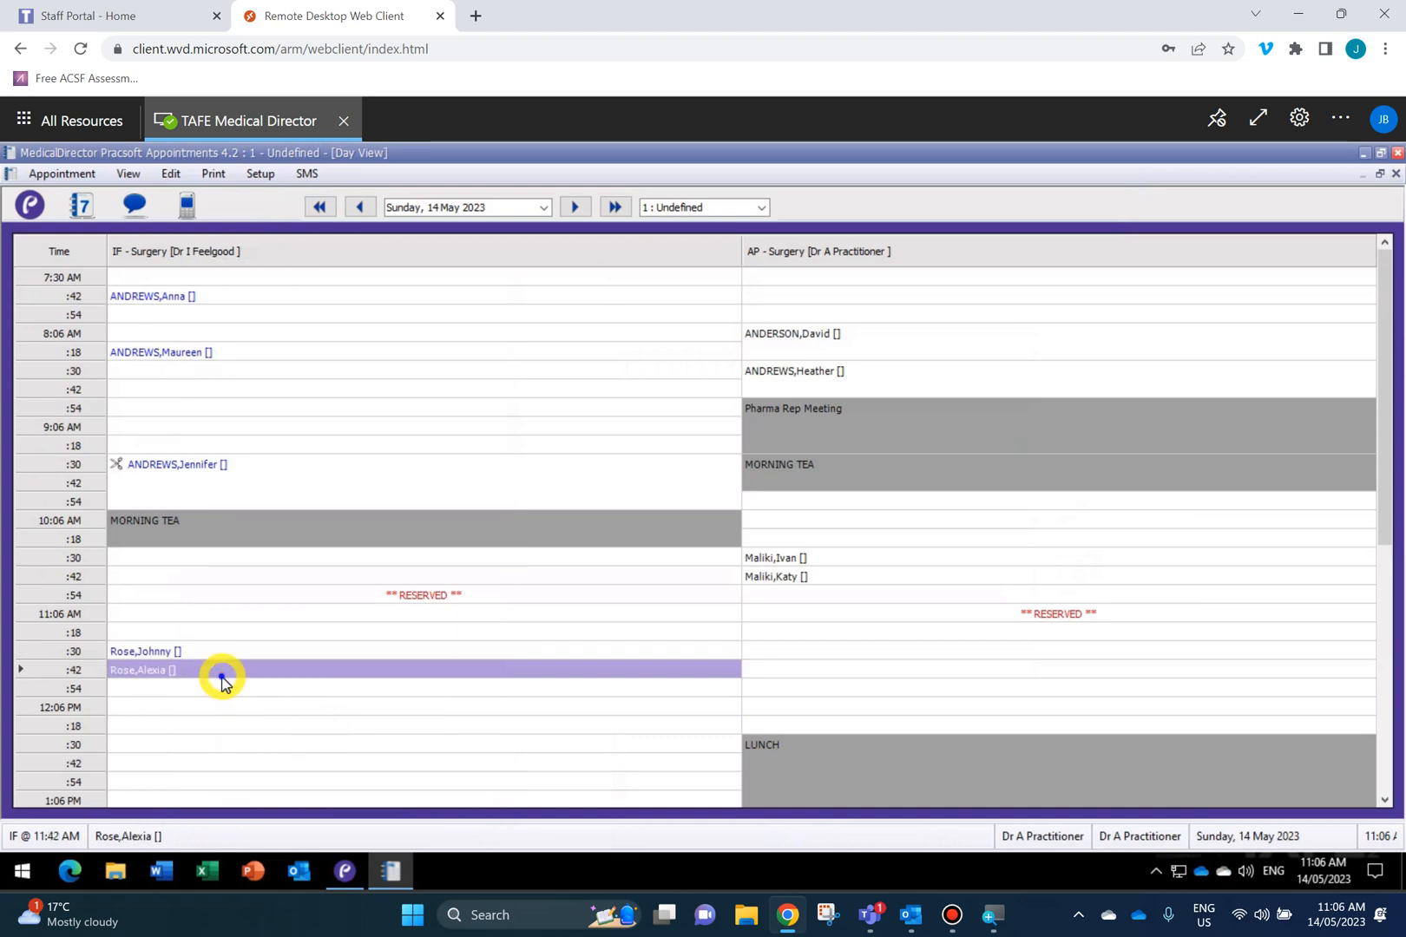
{"action": "left_click", "coordinate": [311, 735]}
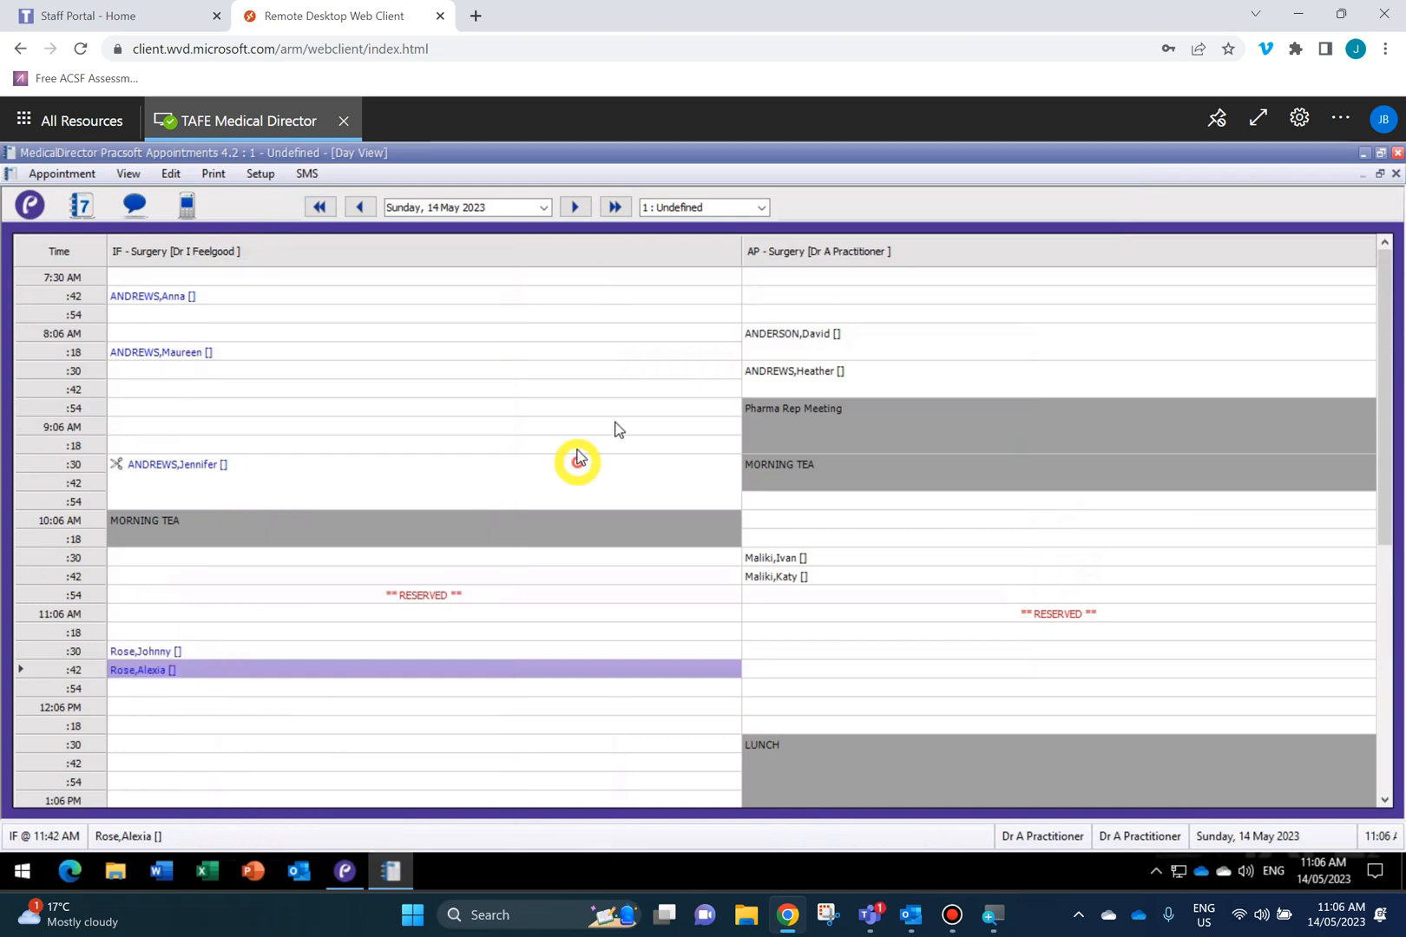
Mark the AP 8:18 and 8:30 AM patients as waiting without assigning their recalls.
{"action": "right_click", "coordinate": [778, 347]}
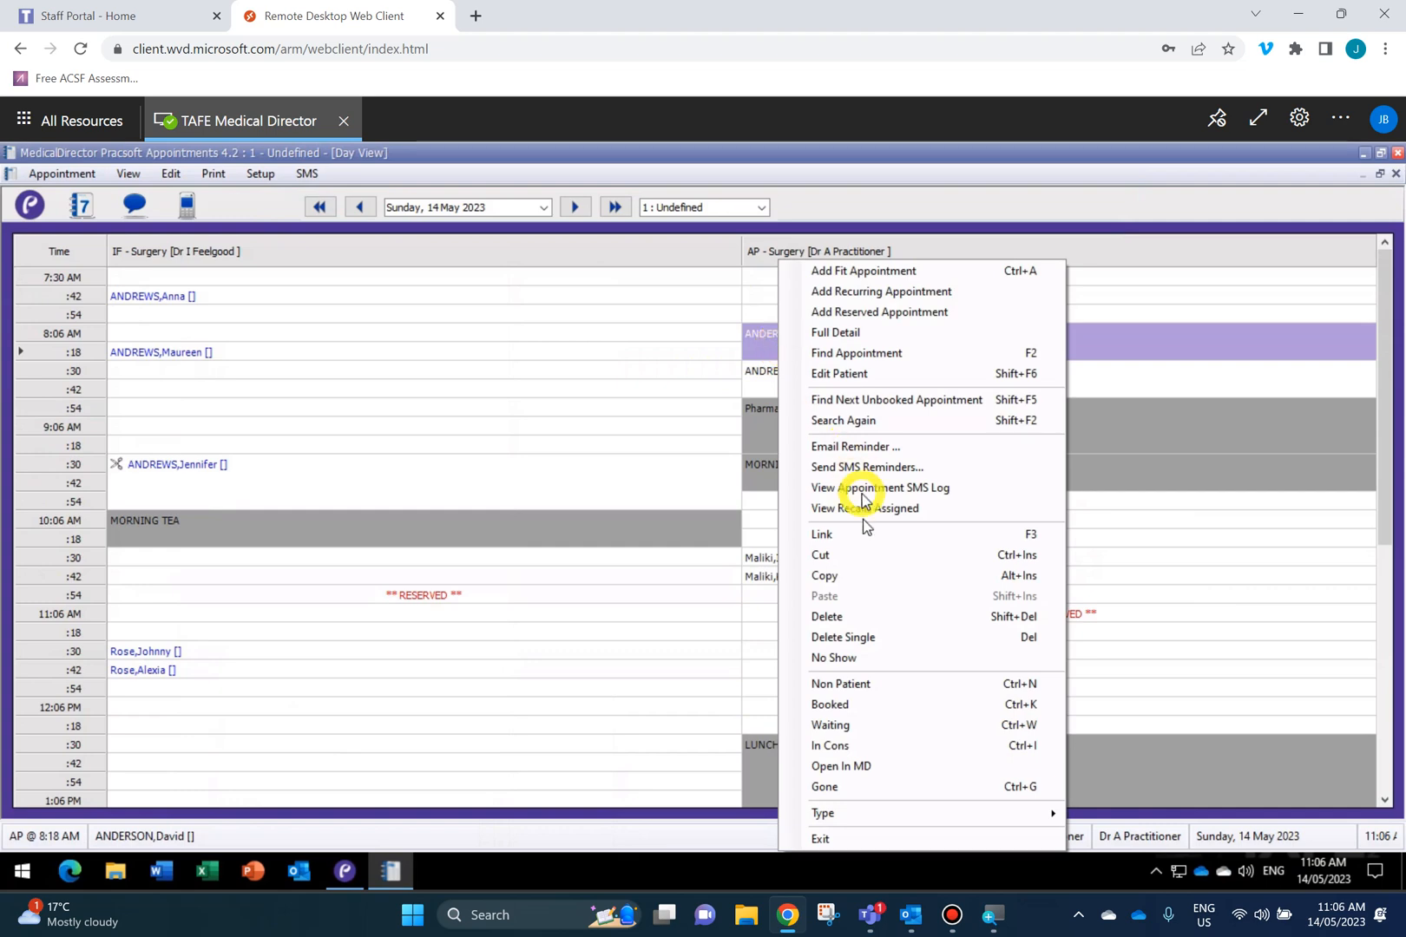
{"action": "left_click", "coordinate": [860, 734]}
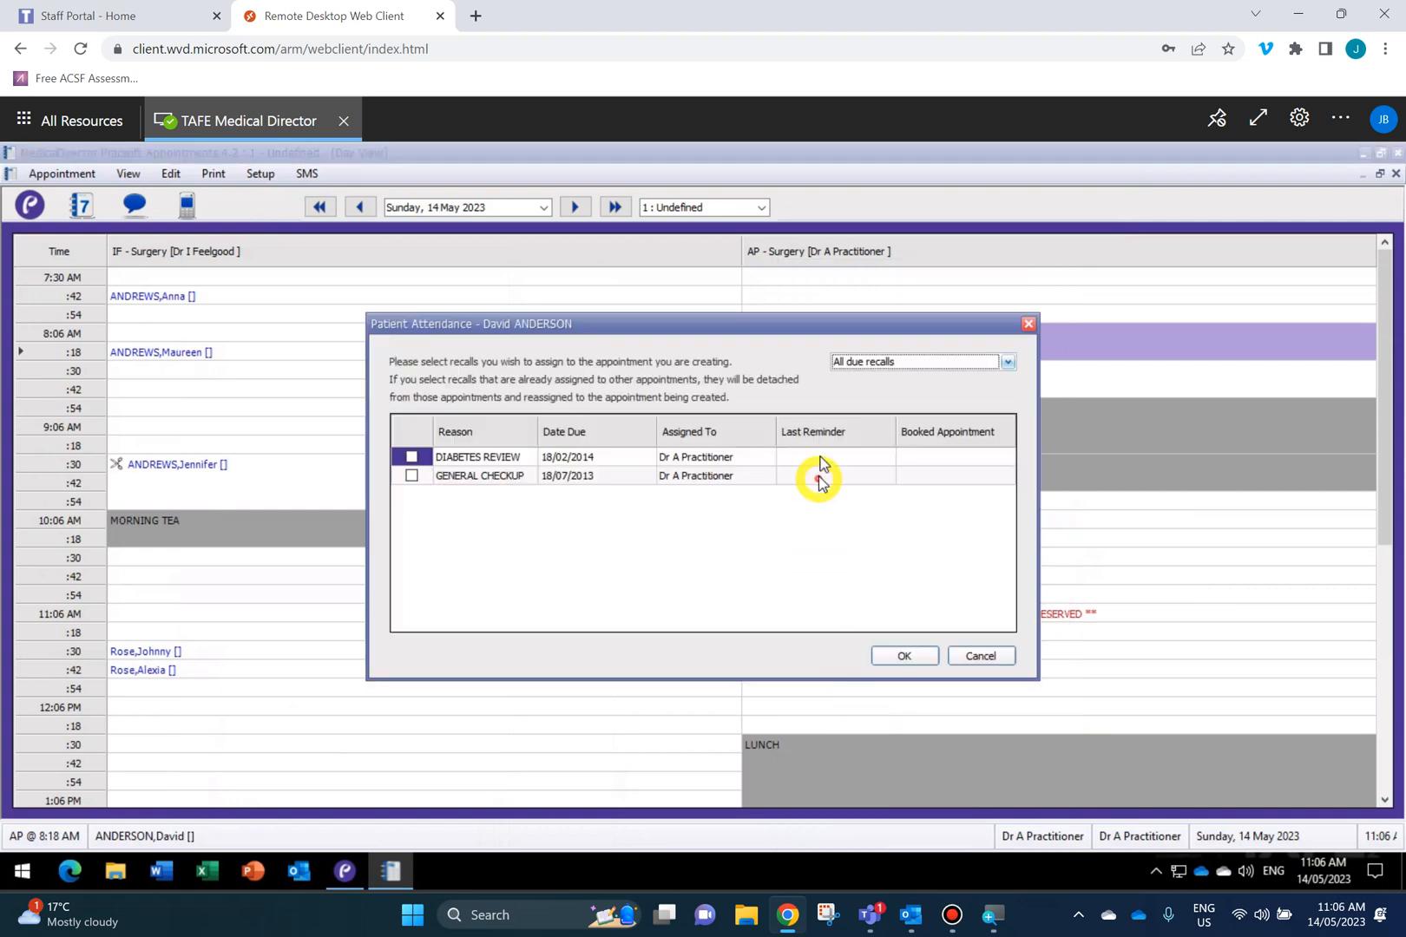
{"action": "left_click", "coordinate": [898, 657]}
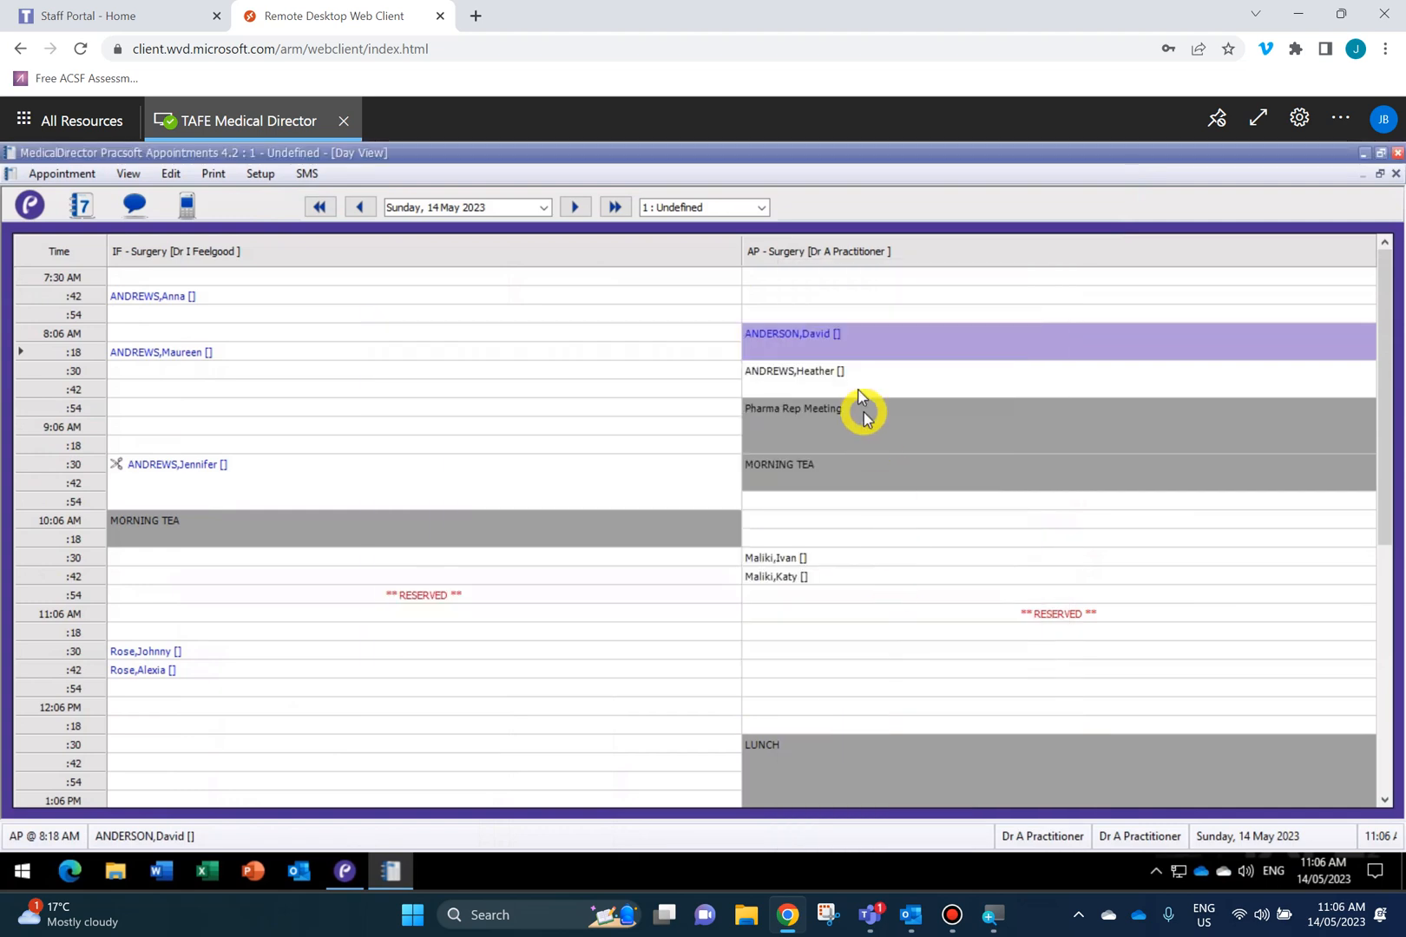
{"action": "right_click", "coordinate": [853, 376]}
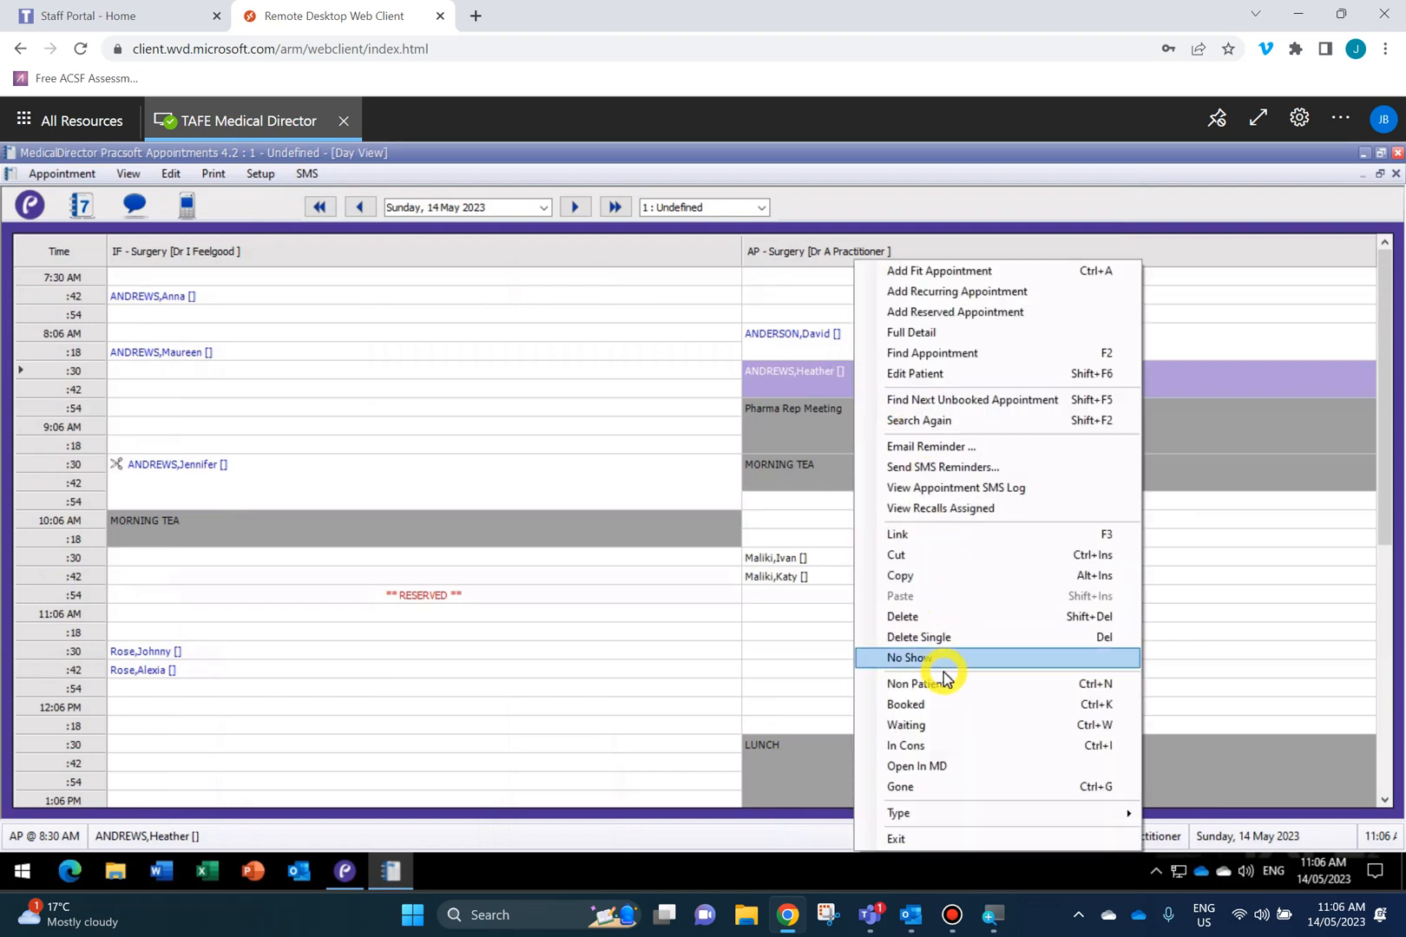
{"action": "left_click", "coordinate": [907, 724]}
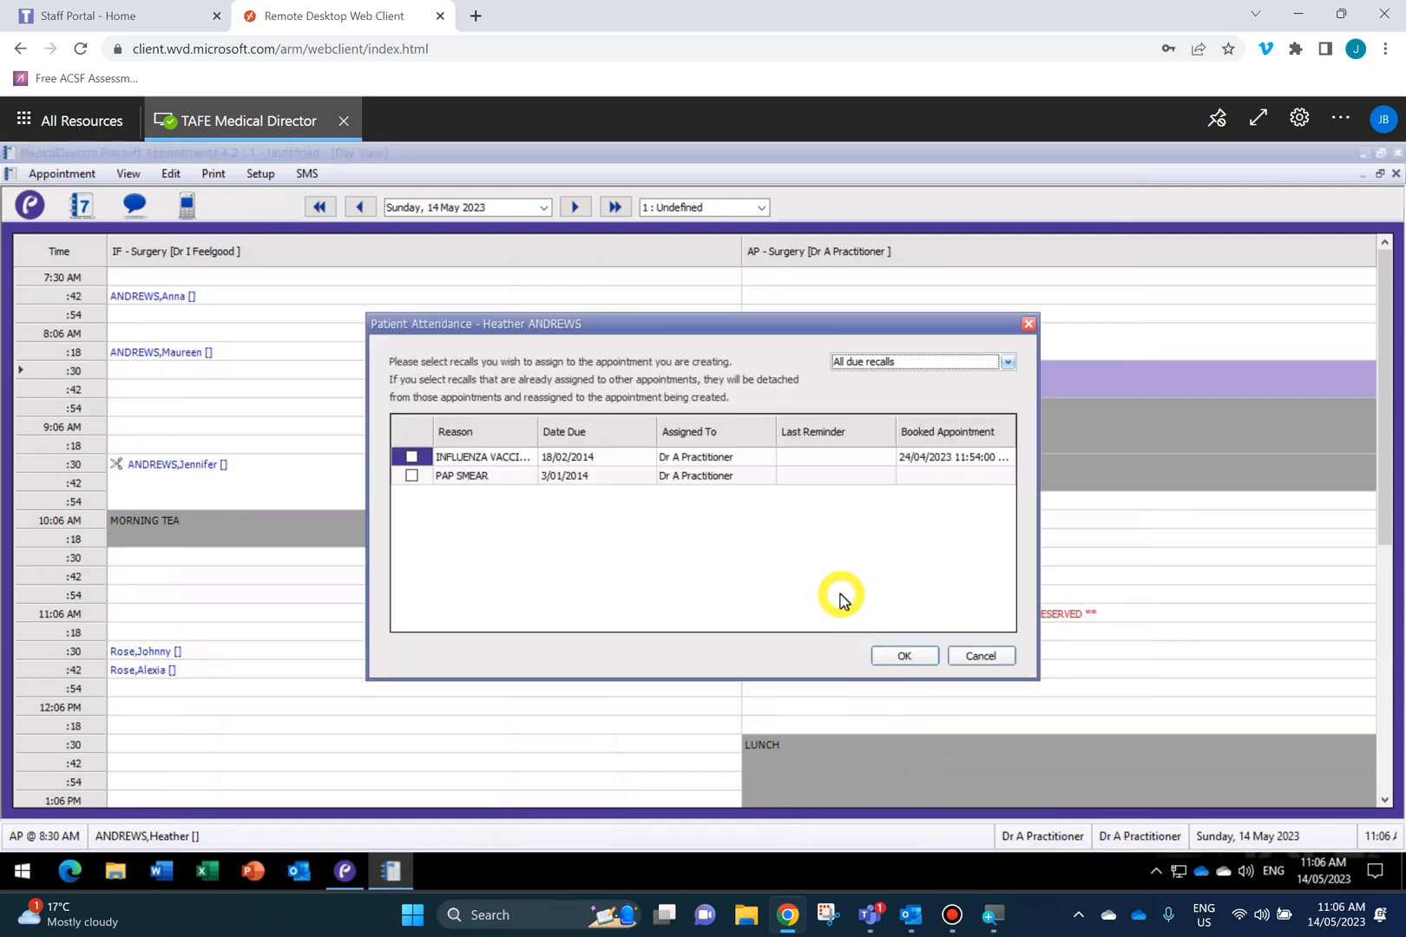
{"action": "left_click", "coordinate": [905, 649]}
Mark the AP 10:30 and 10:42 AM patients as waiting.
{"action": "left_click", "coordinate": [812, 555]}
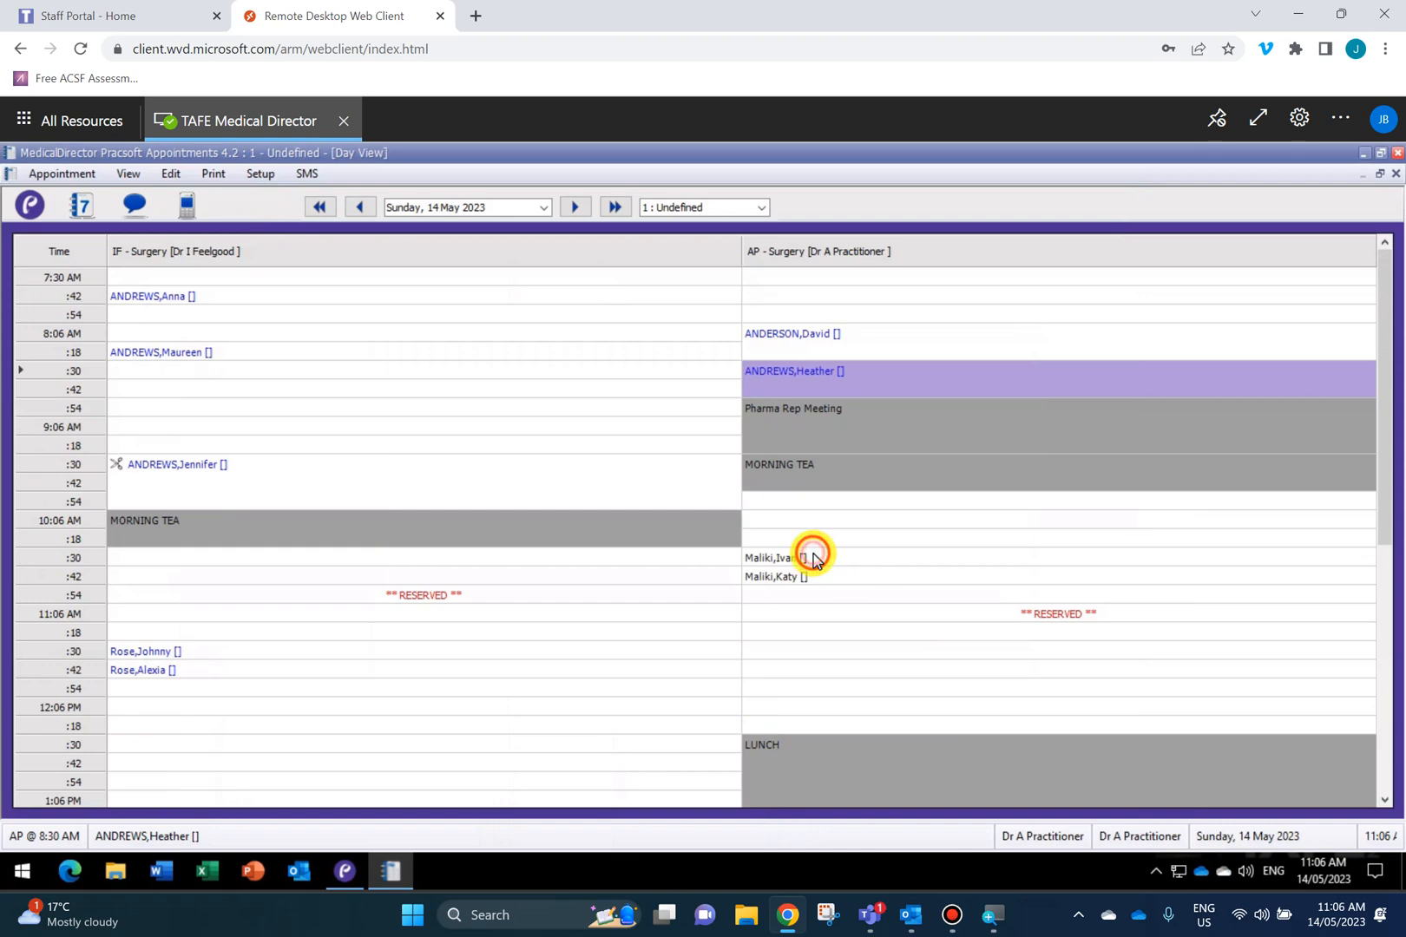
{"action": "right_click", "coordinate": [813, 556]}
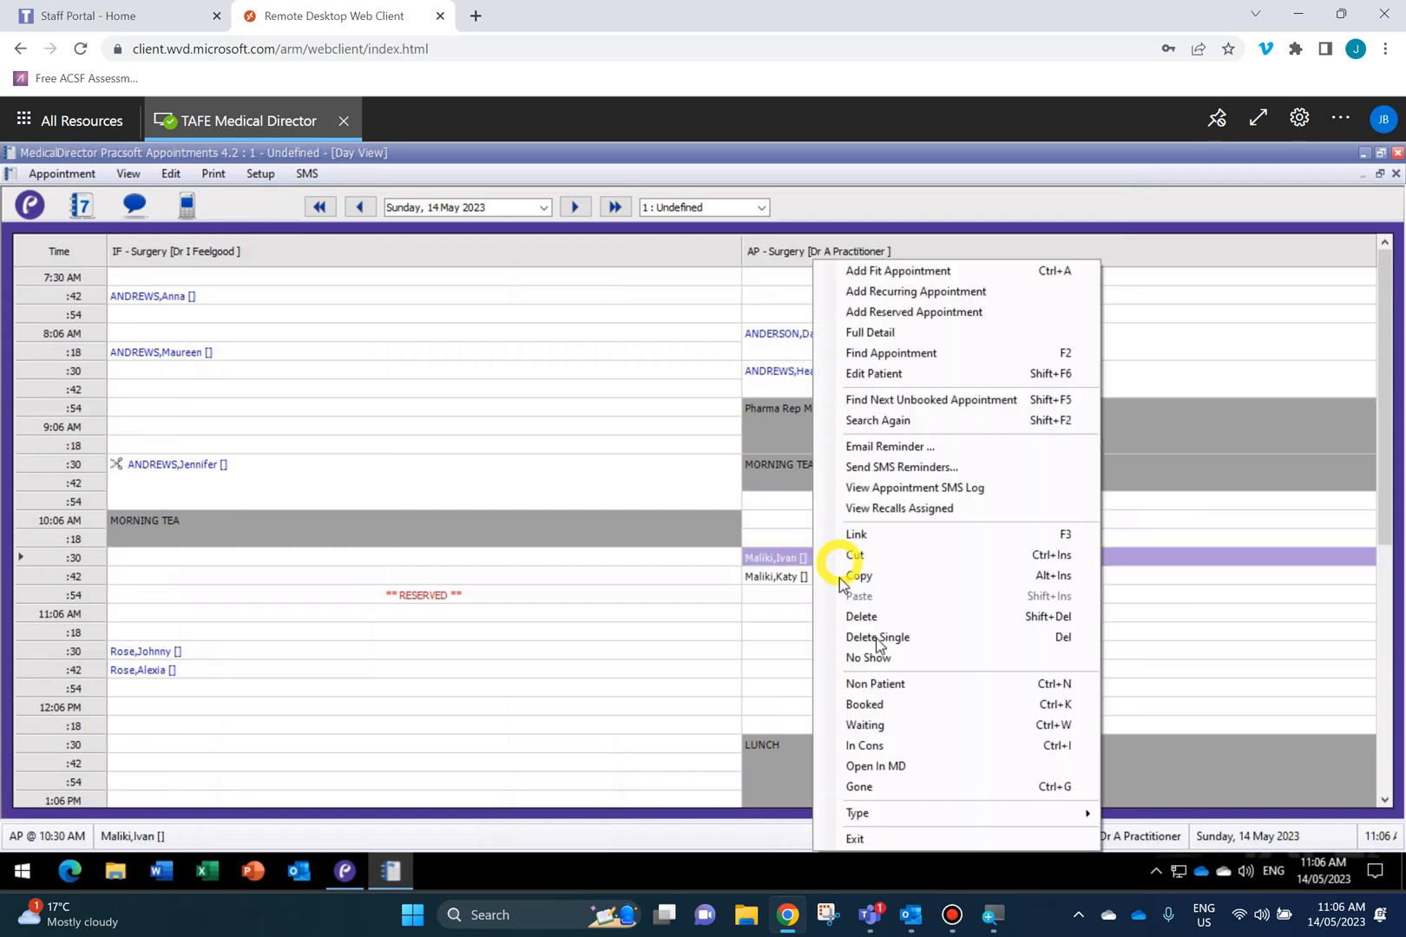
{"action": "left_click", "coordinate": [874, 723]}
{"action": "left_click", "coordinate": [874, 724]}
{"action": "left_click", "coordinate": [791, 578]}
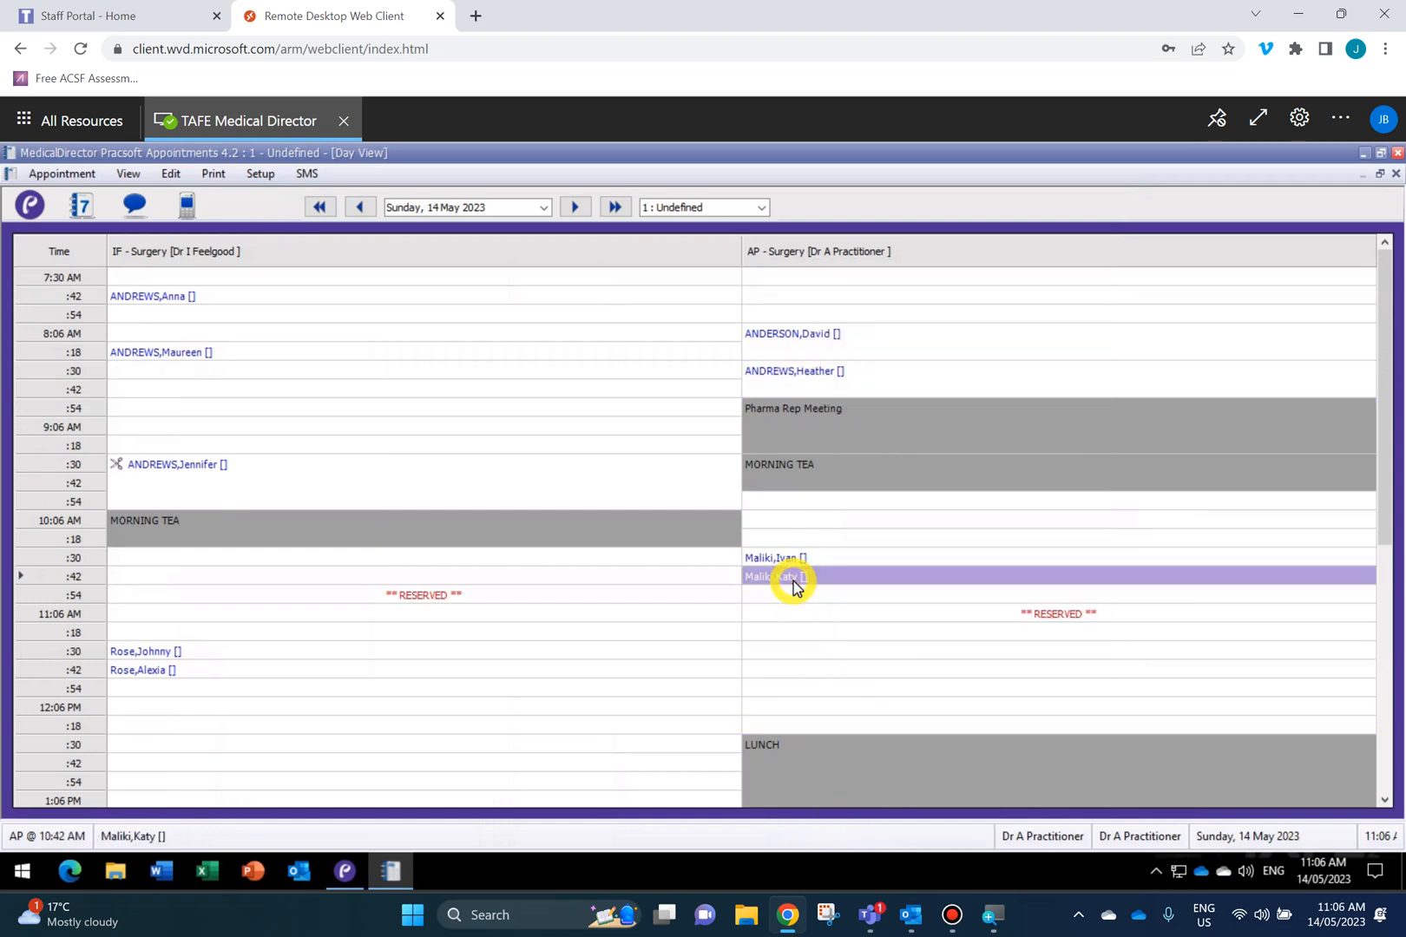
{"action": "right_click", "coordinate": [792, 582]}
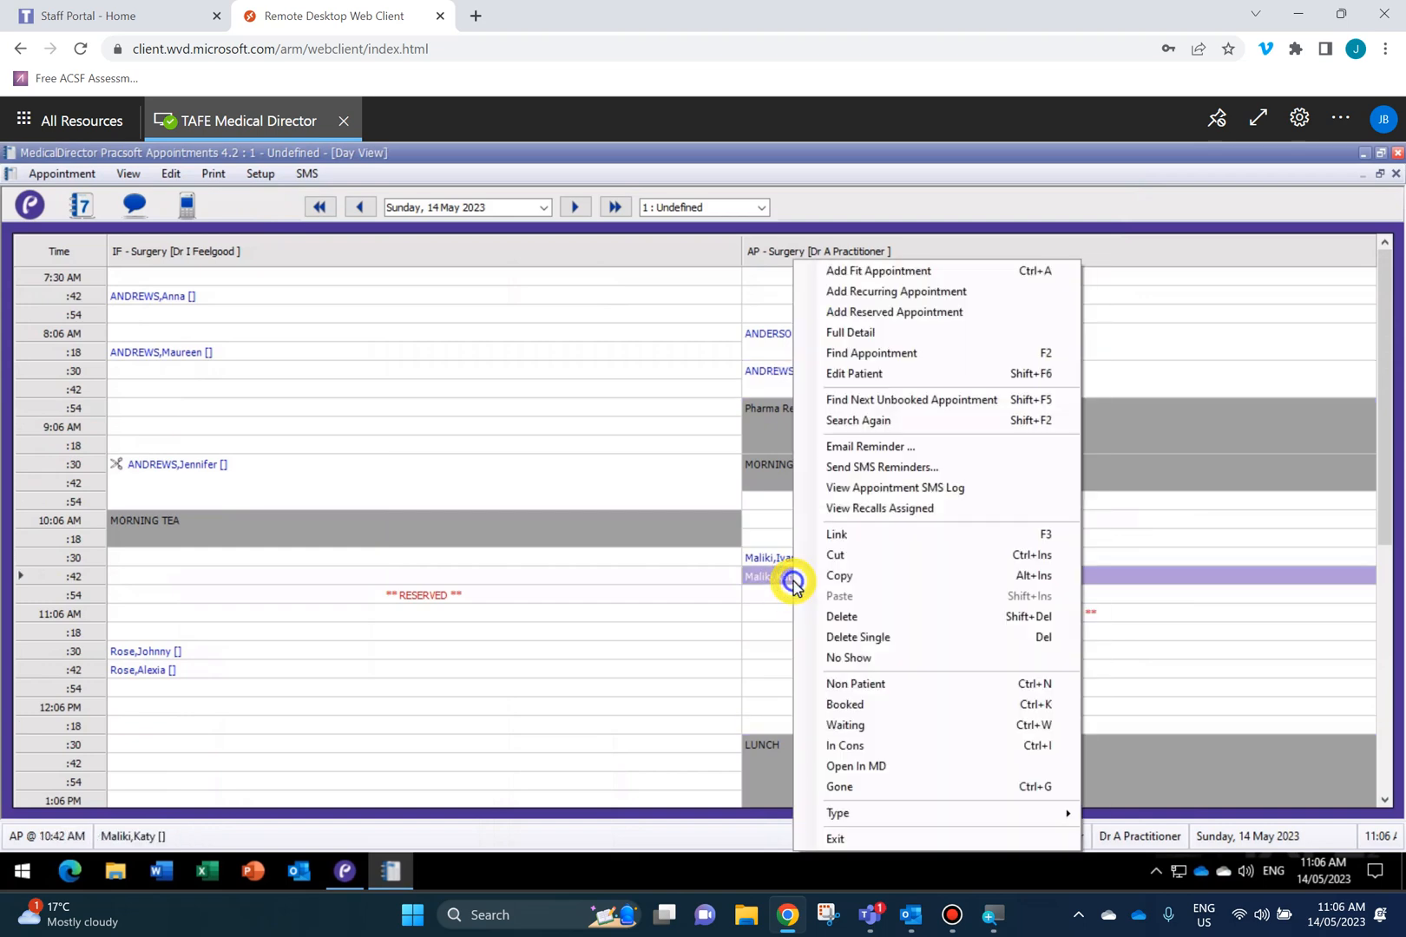
{"action": "left_click", "coordinate": [875, 726]}
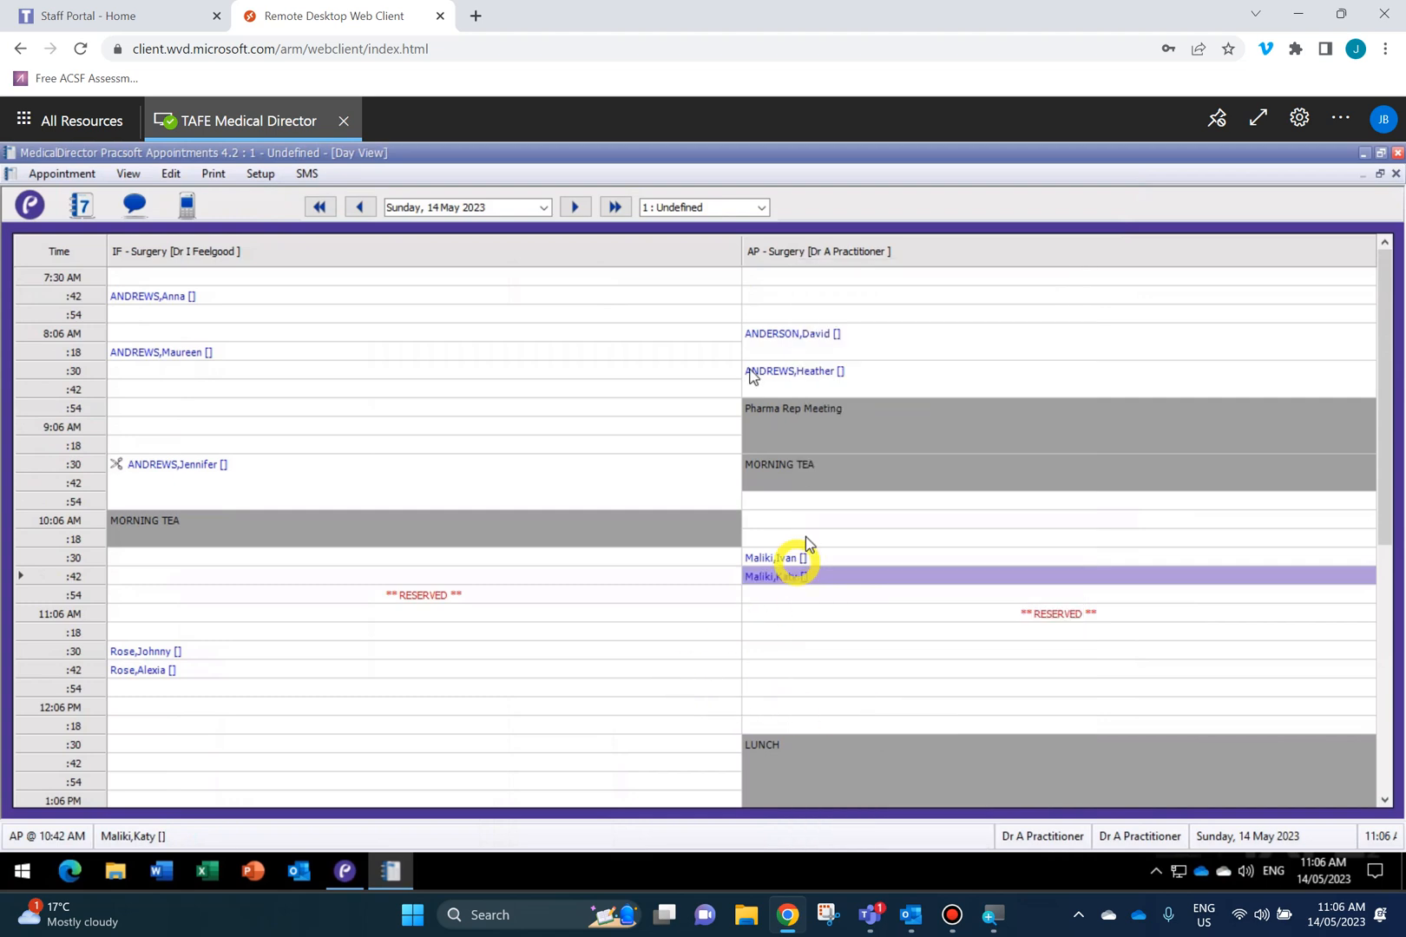
{"action": "left_click", "coordinate": [532, 707]}
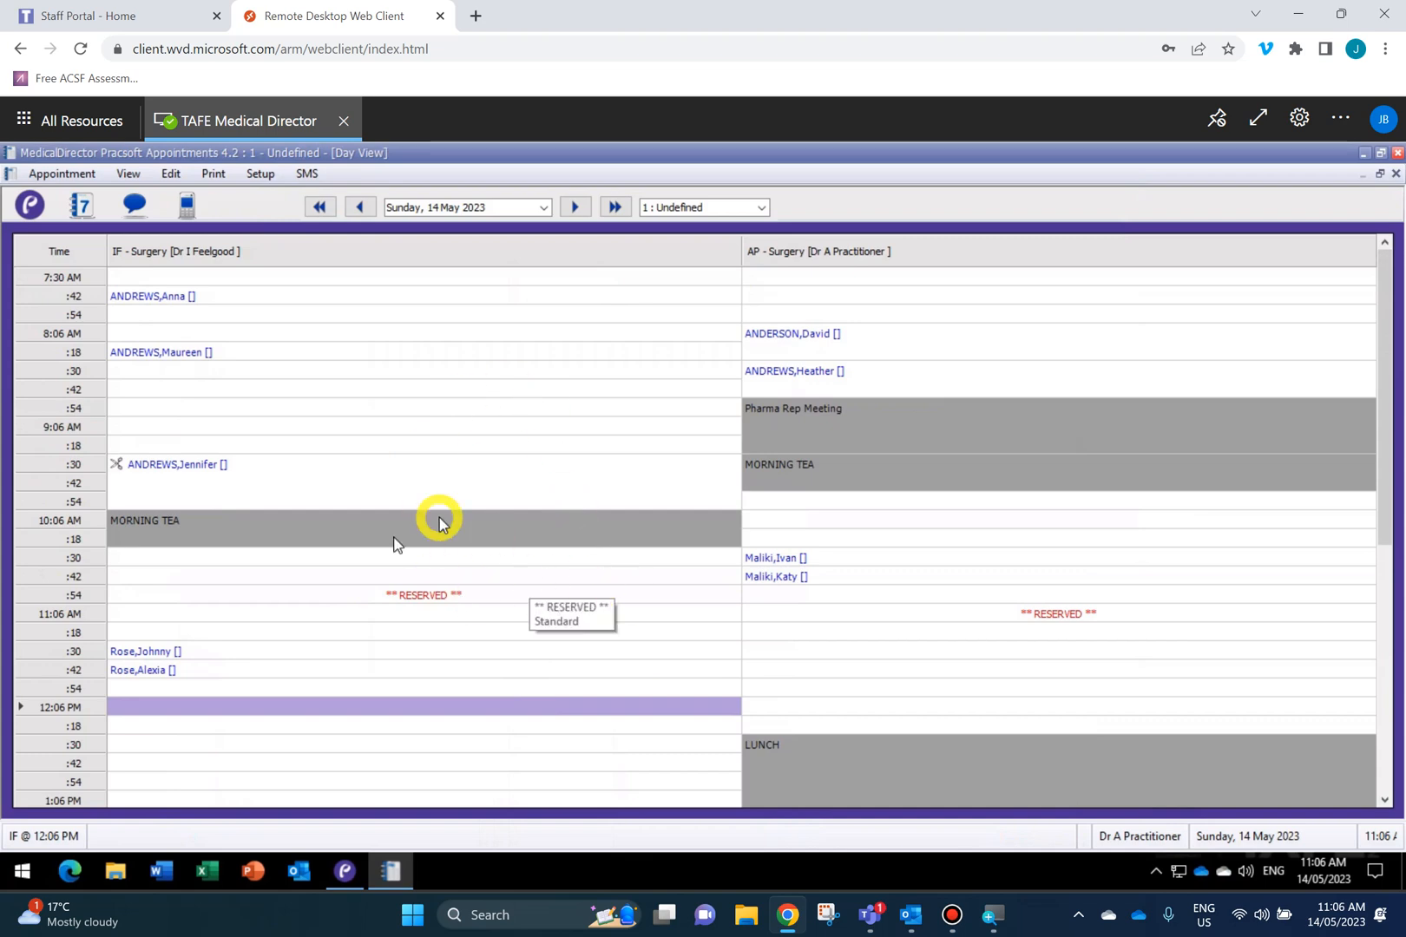
Switch to Pracsoft's Waiting Room and review the AP, IF and All patient lists.
{"action": "left_click", "coordinate": [341, 872]}
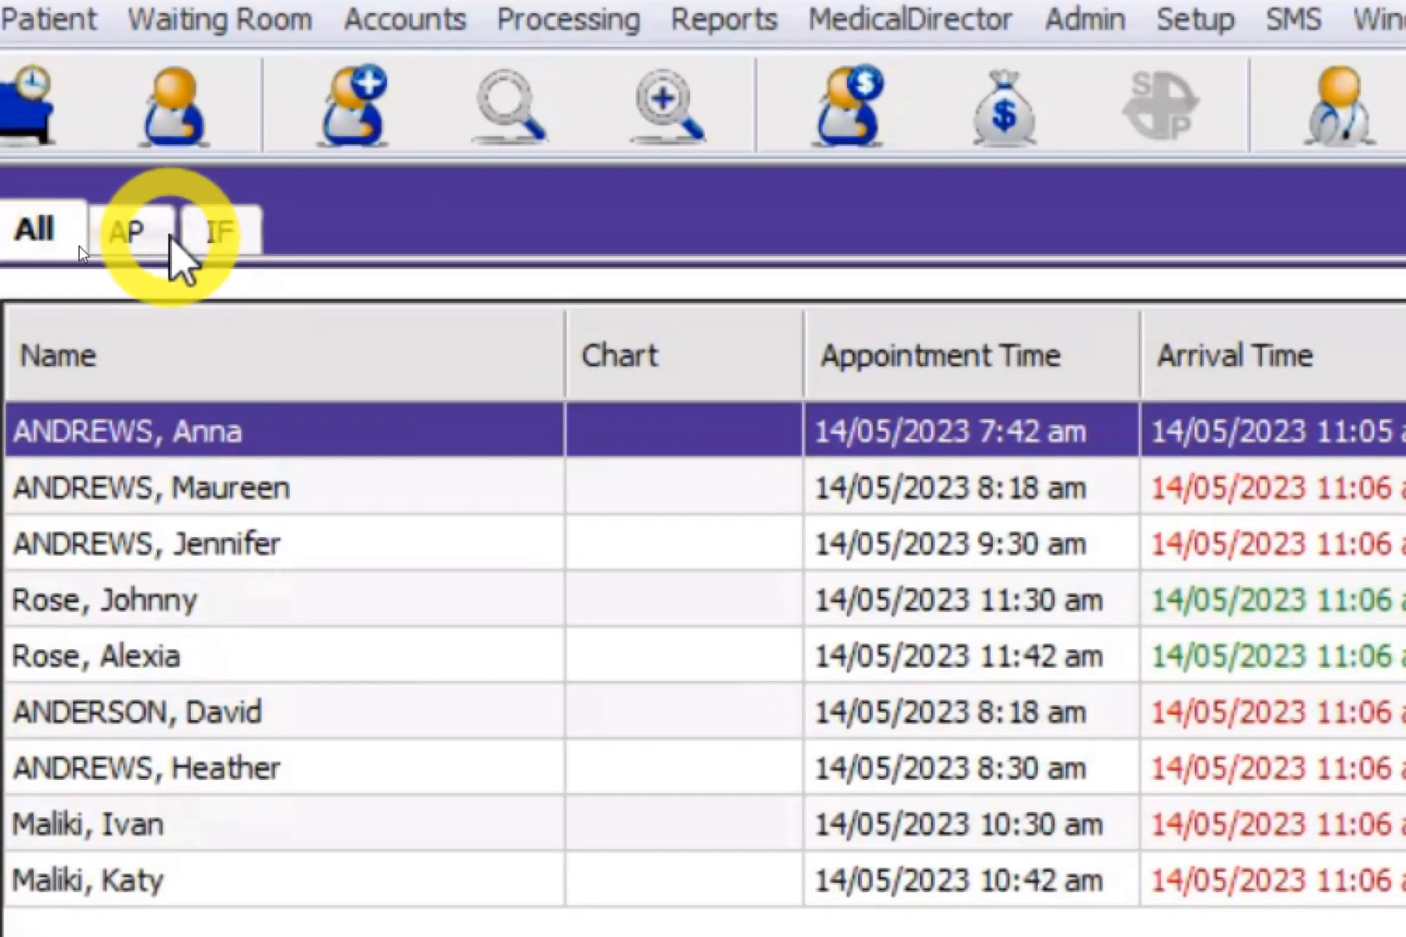
{"action": "left_click", "coordinate": [113, 238]}
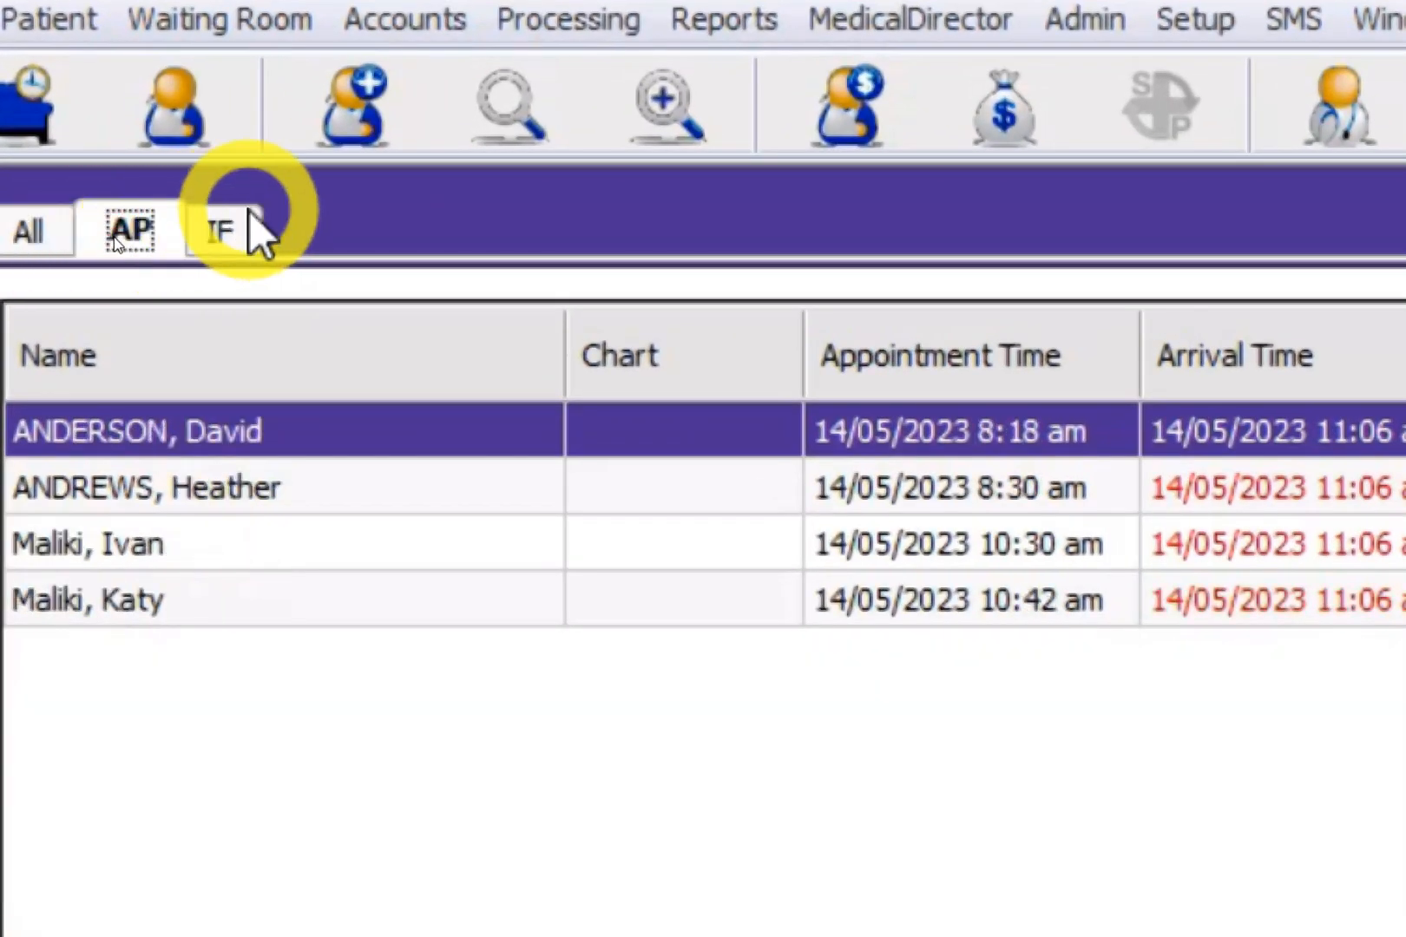
{"action": "left_click", "coordinate": [221, 230]}
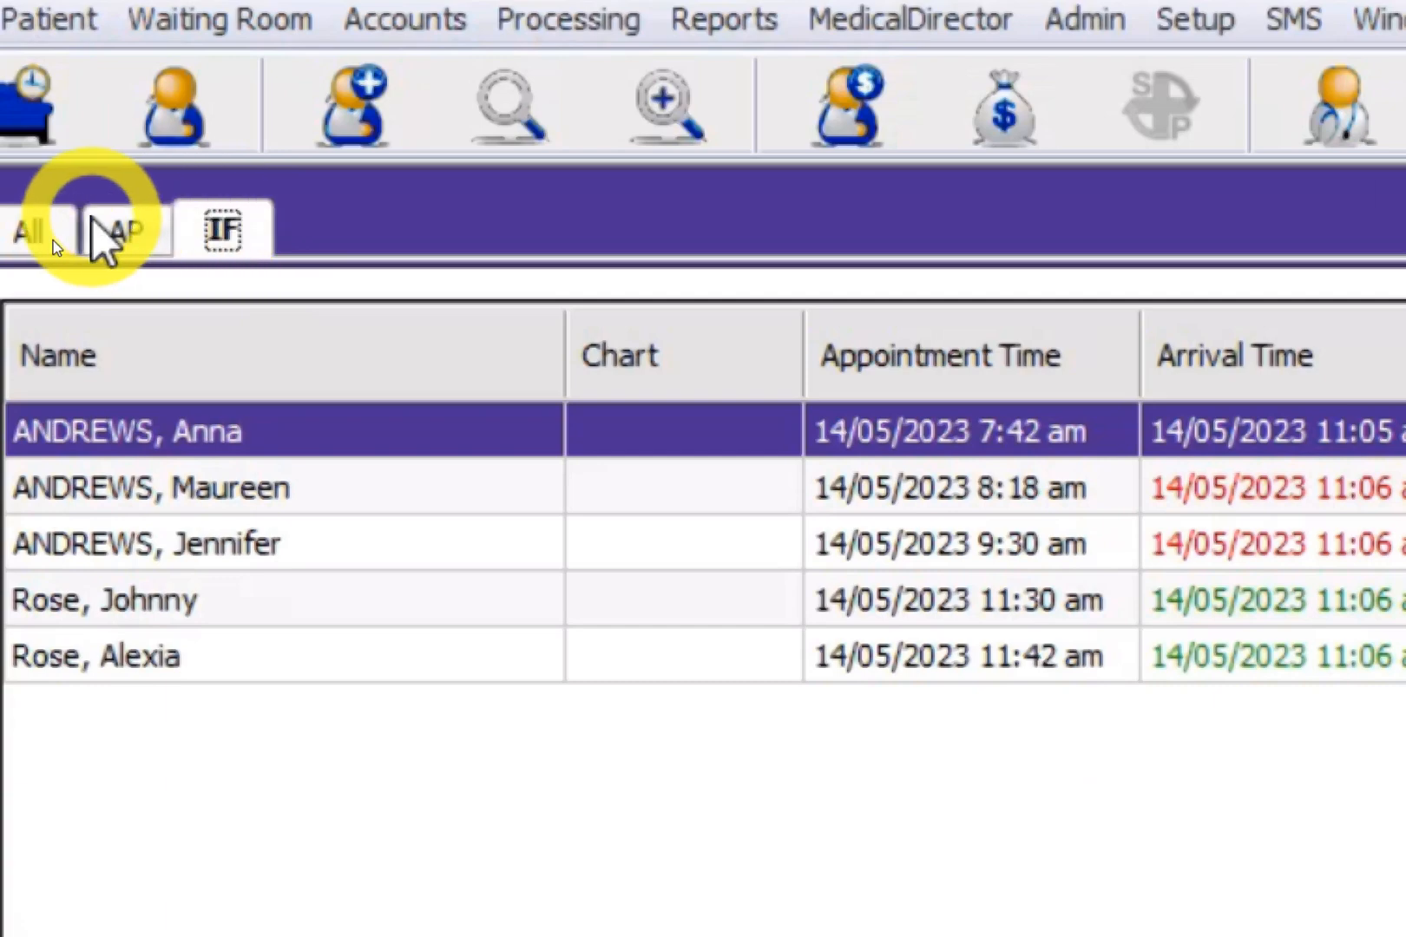
{"action": "left_click", "coordinate": [93, 238]}
{"action": "left_click", "coordinate": [28, 243]}
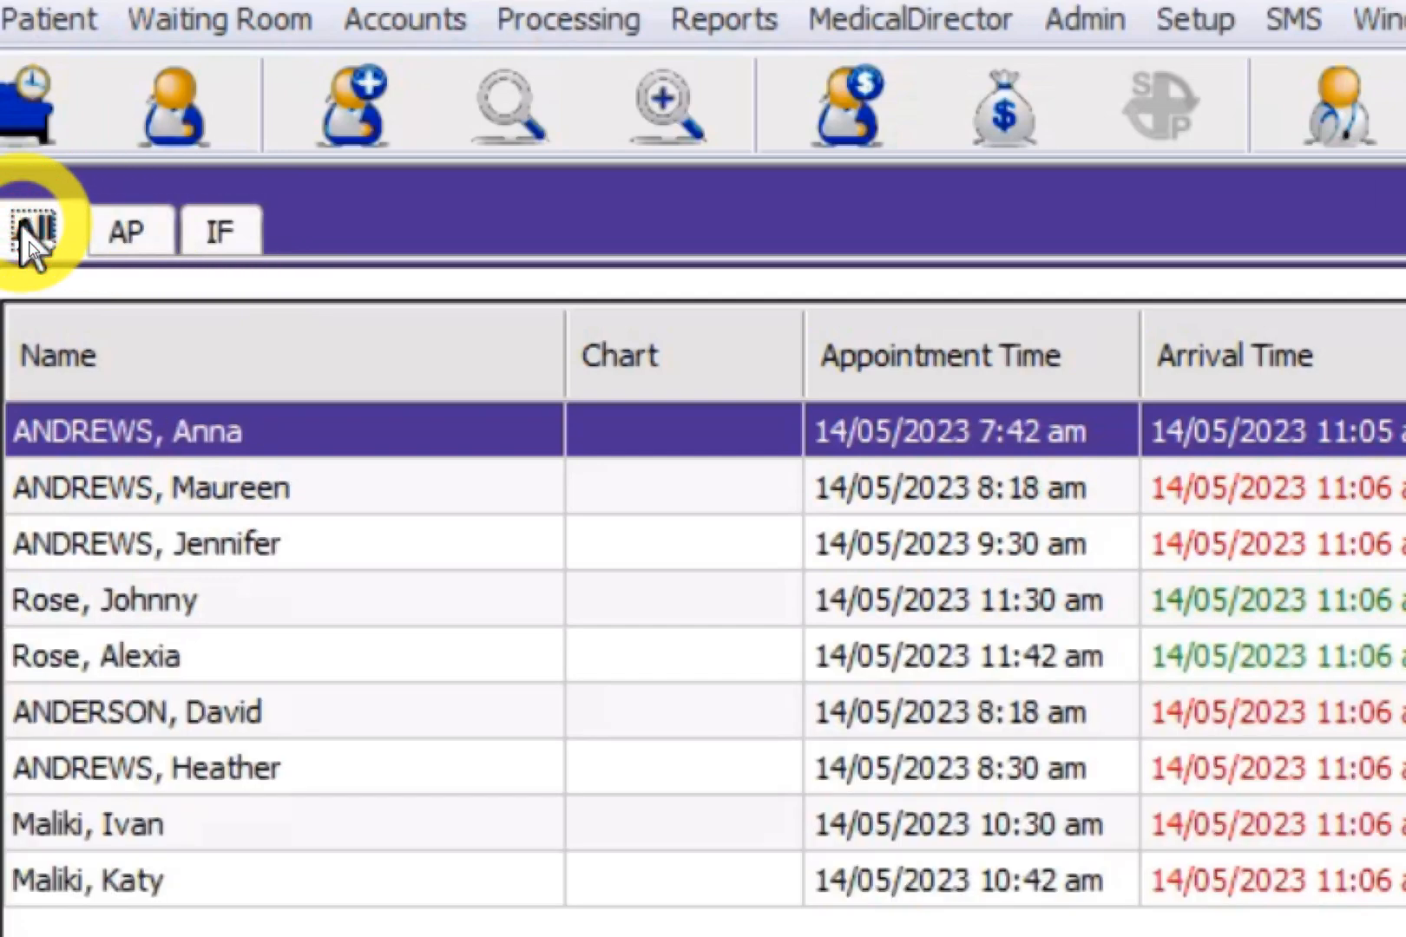